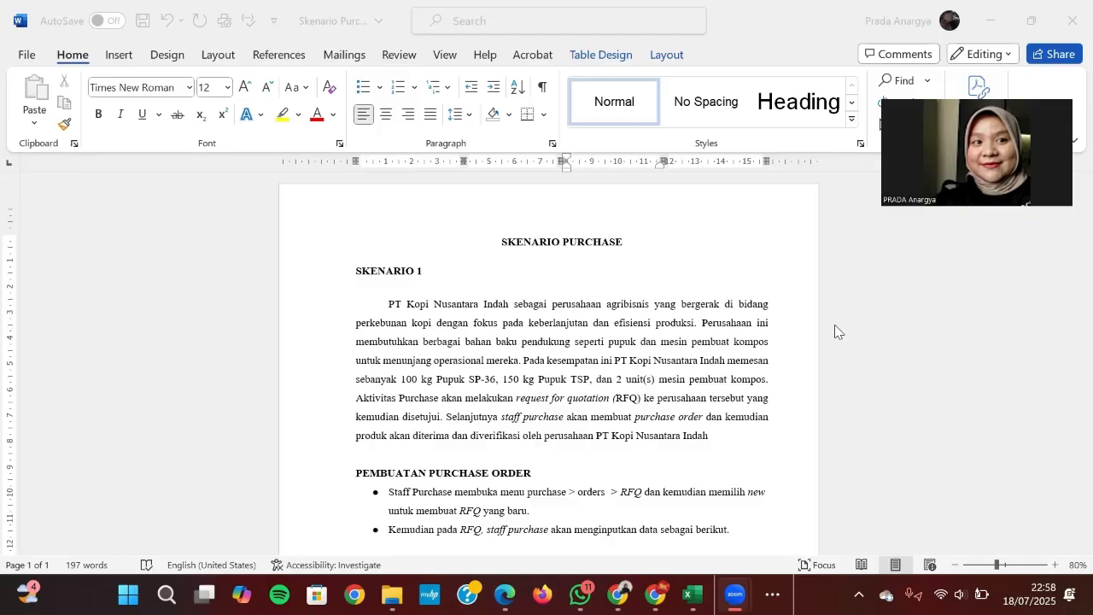
Step: Bring the Word scenario document into focus at the Skenario 1 paragraph
left_click(695, 325)
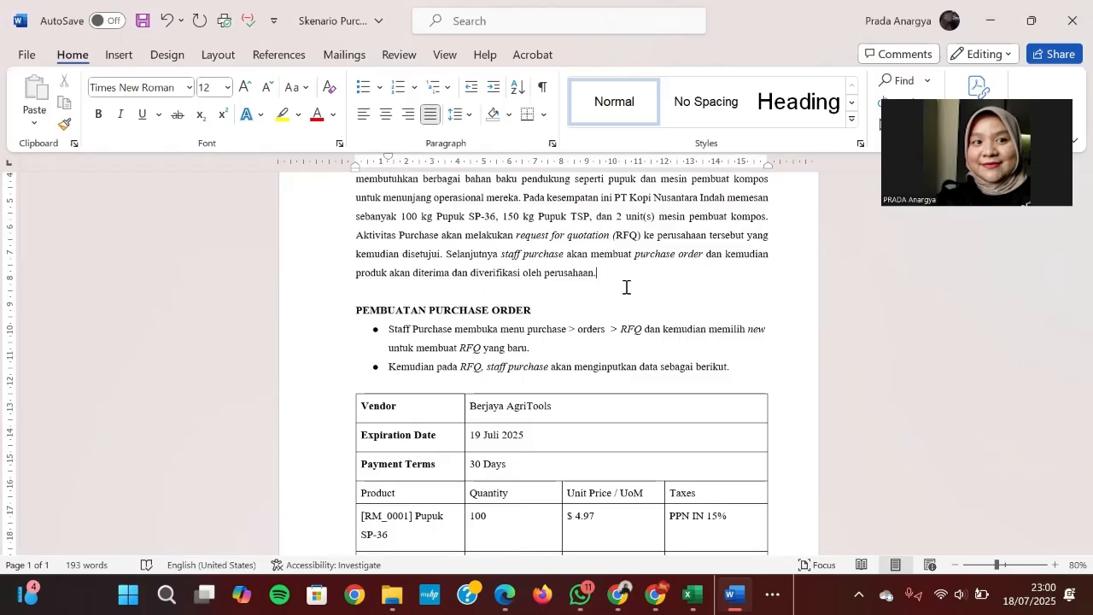
scroll(626, 286, "down", 4)
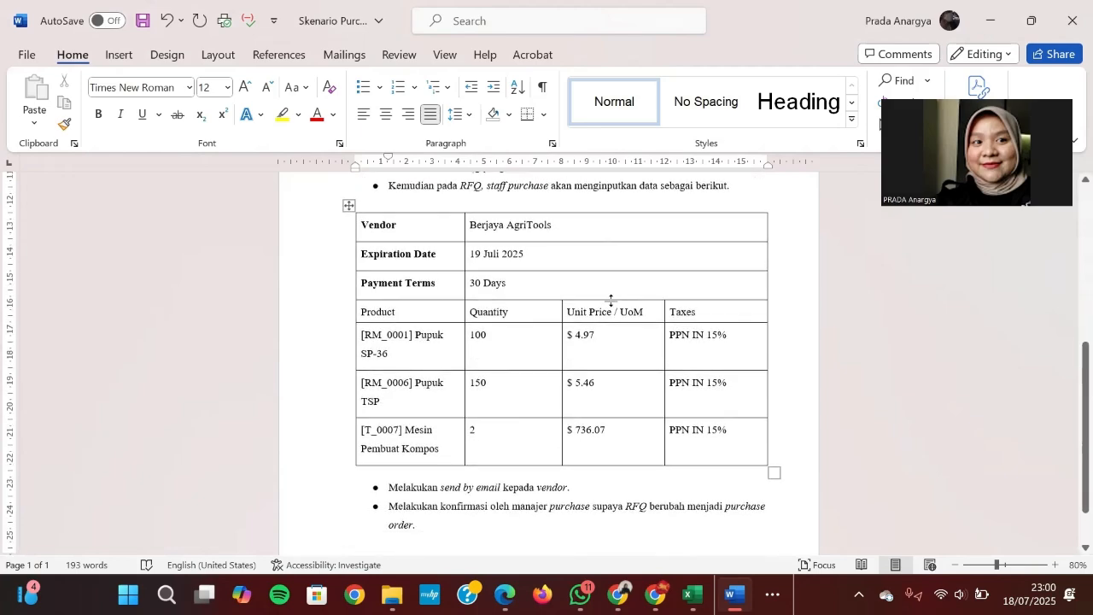
triple_click(500, 226)
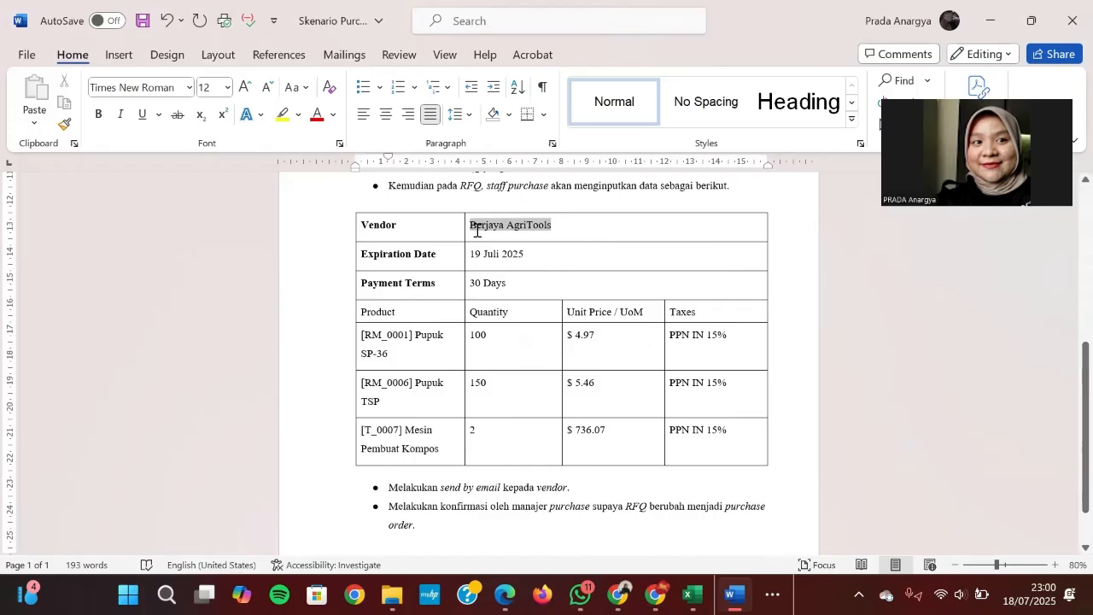
triple_click(478, 287)
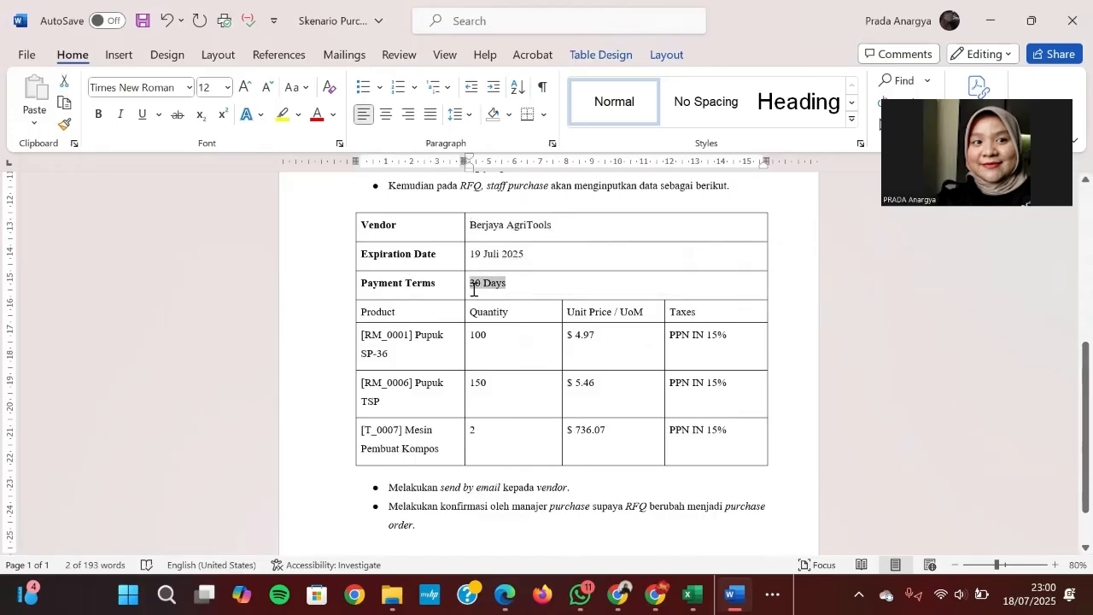
left_click(446, 345)
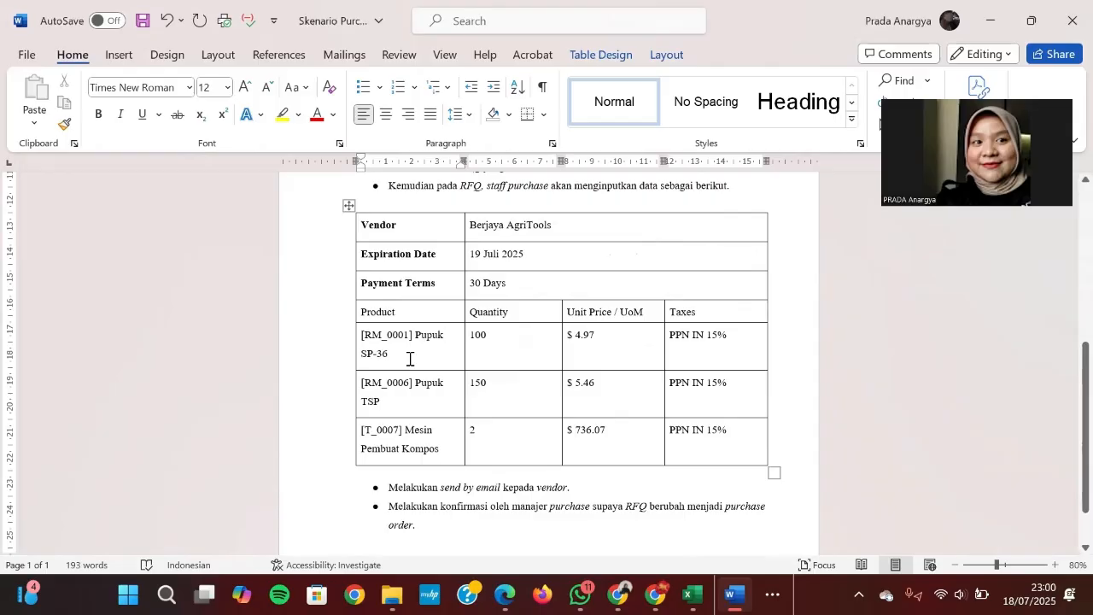
left_click(501, 339)
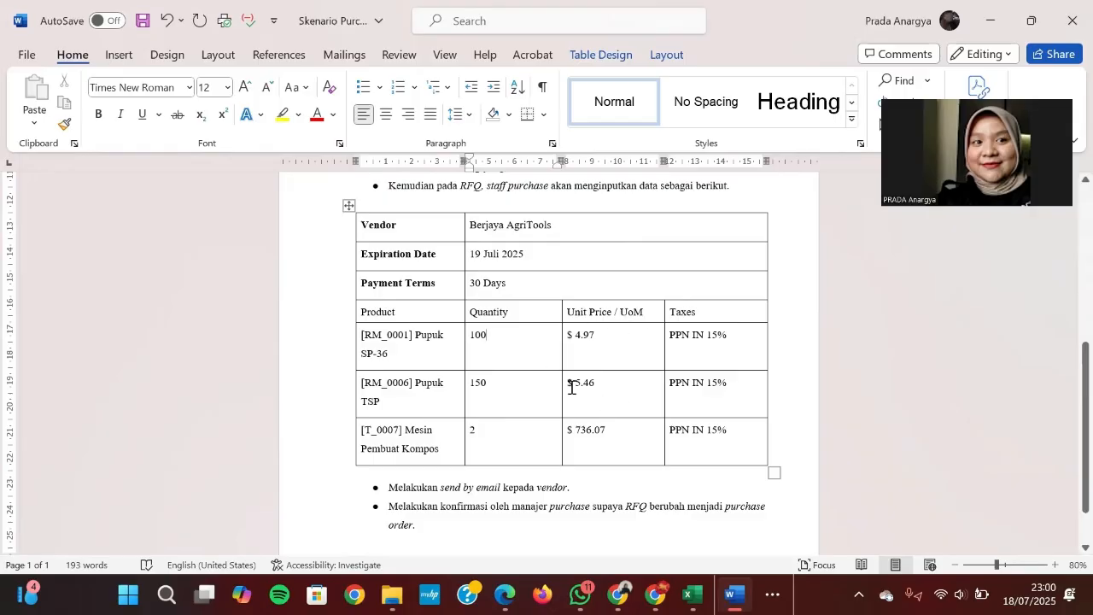
left_click(442, 447)
left_click(997, 19)
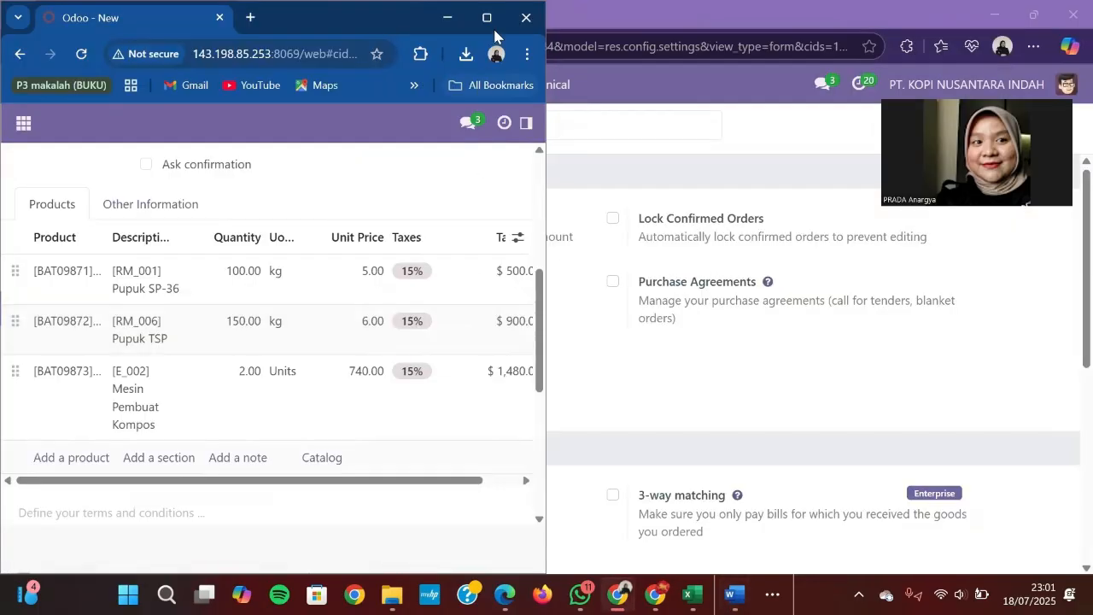
Step: Maximize the Odoo window and check the RFQ's order types list without changing it
left_click(493, 21)
scroll(258, 390, "up", 3)
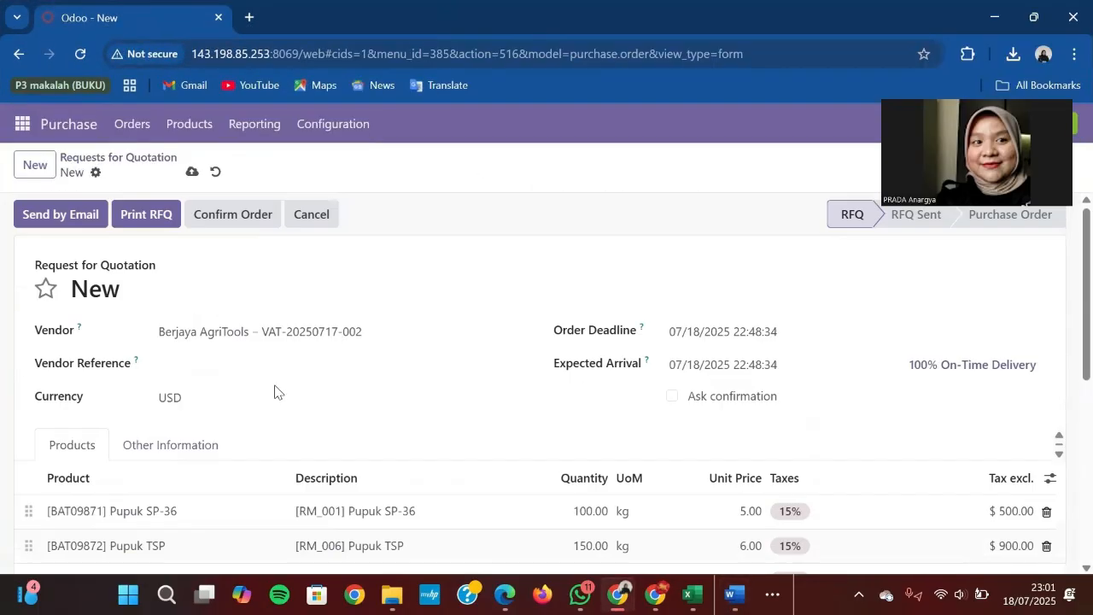
left_click(124, 128)
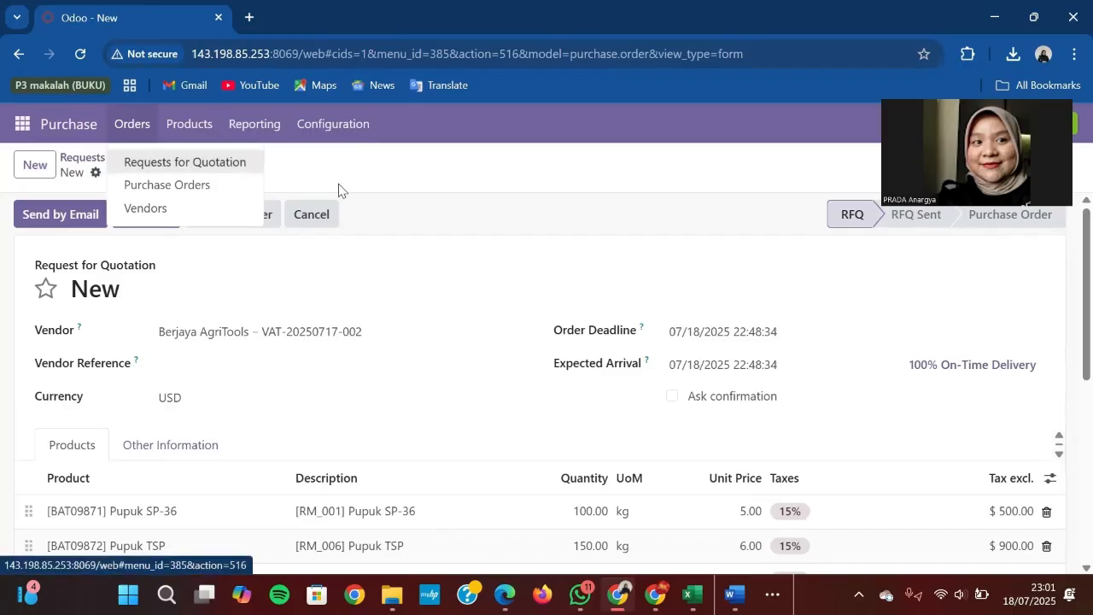
left_click(360, 205)
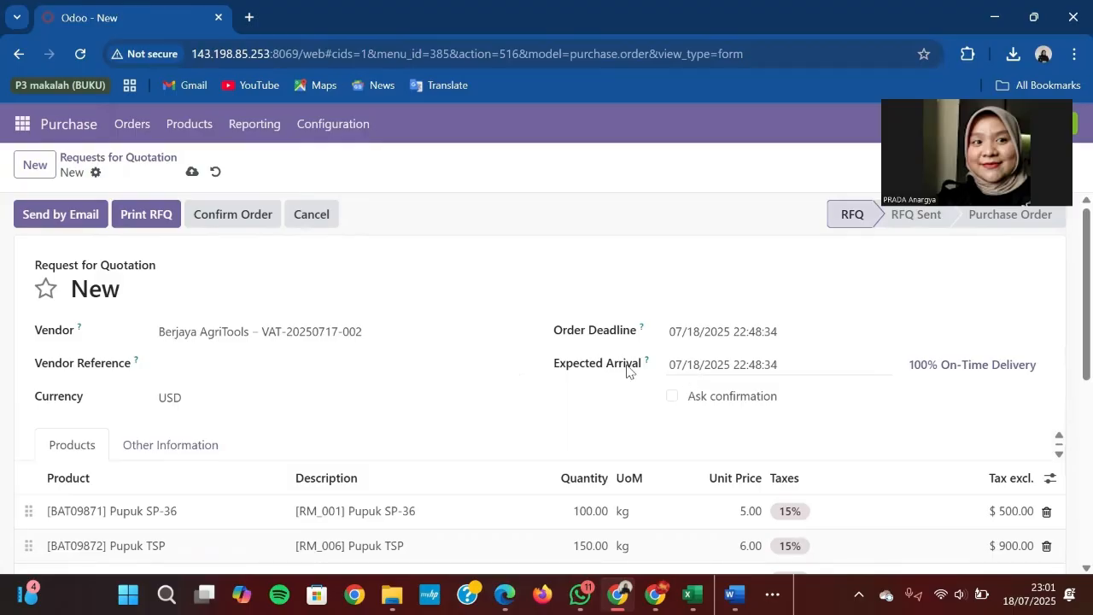
Step: Set the Berjaya AgriTools RFQ's Expected Arrival date to 07/19/2025
left_click(690, 369)
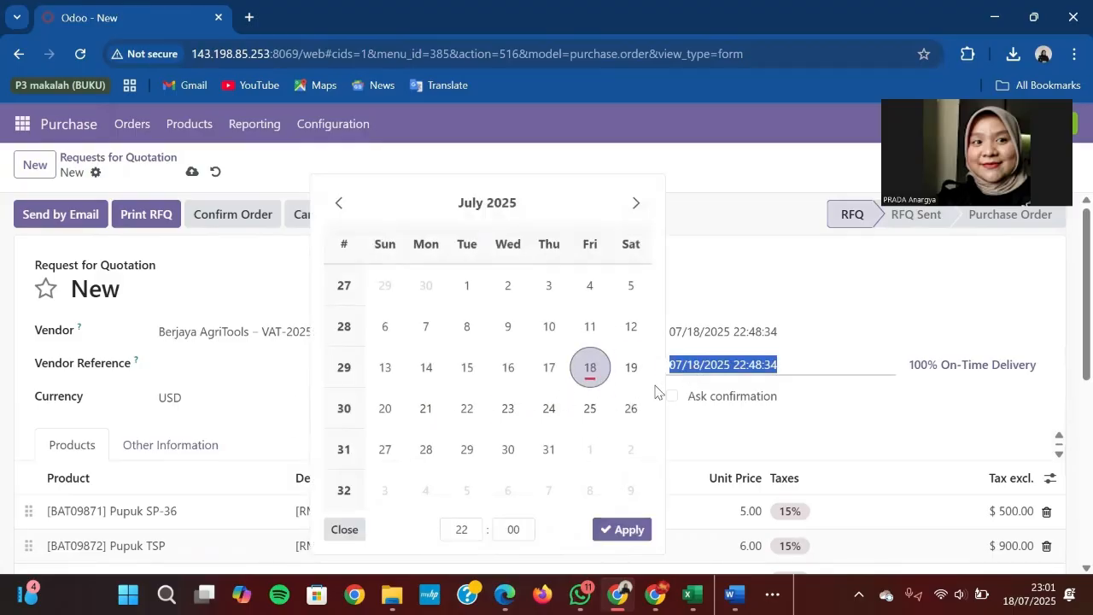
left_click(631, 367)
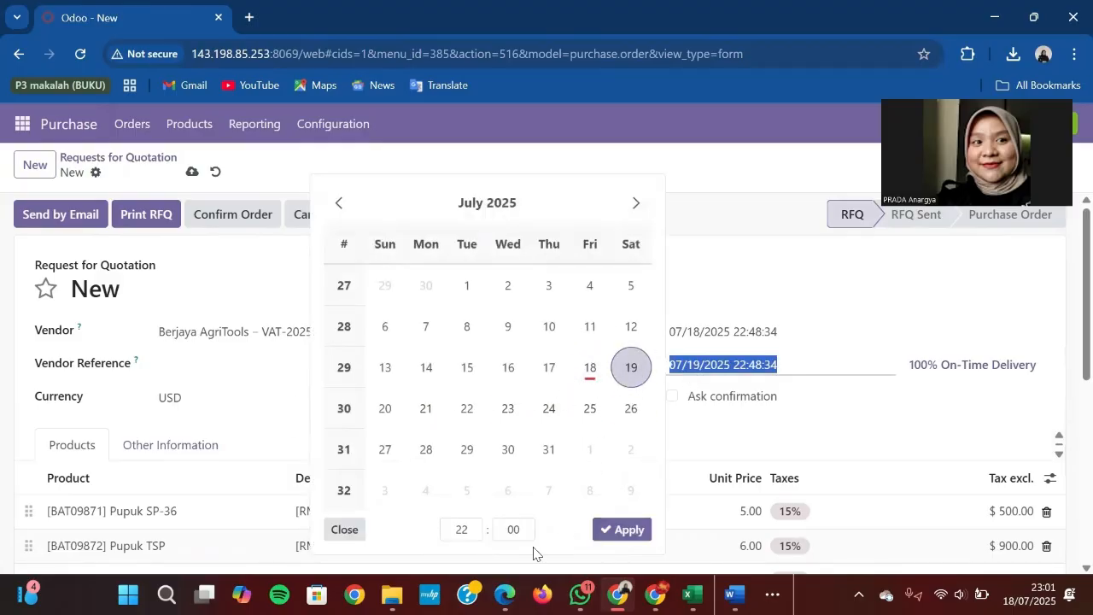
left_click(623, 530)
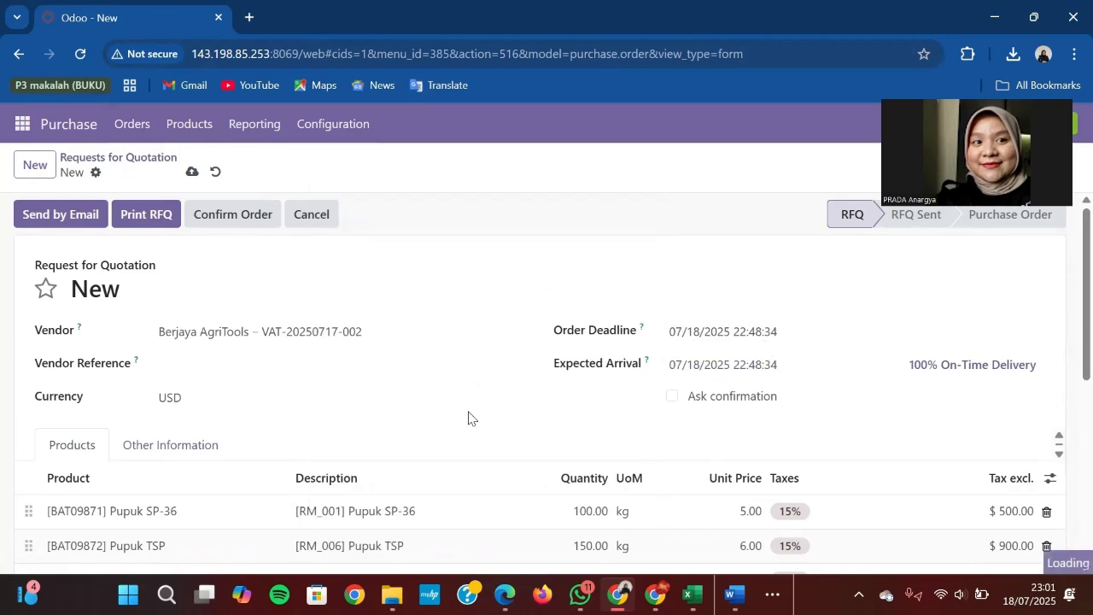
left_click(708, 368)
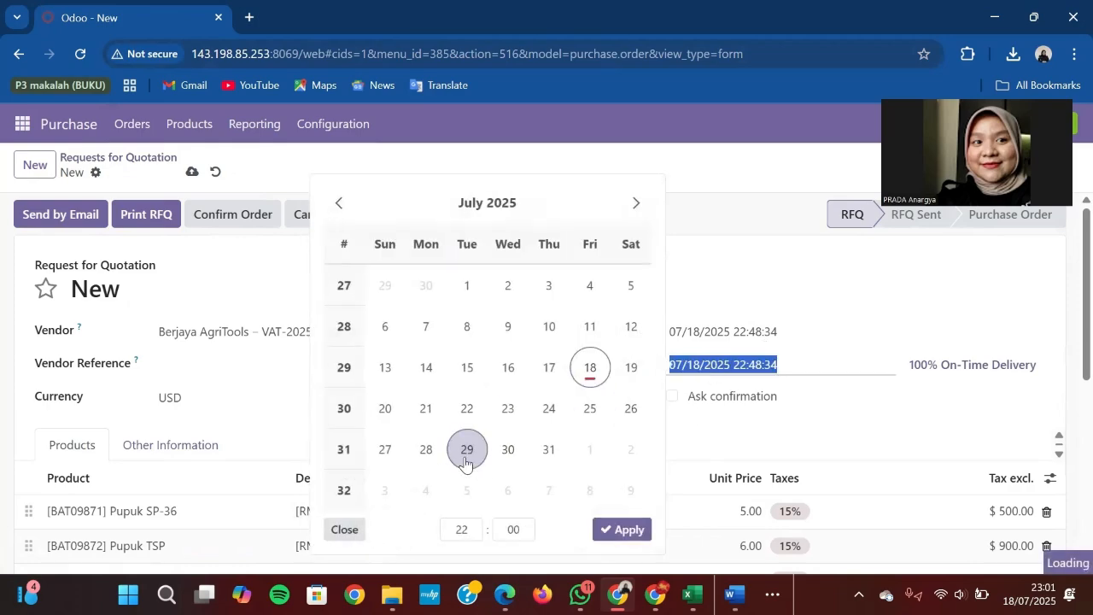
left_click(631, 367)
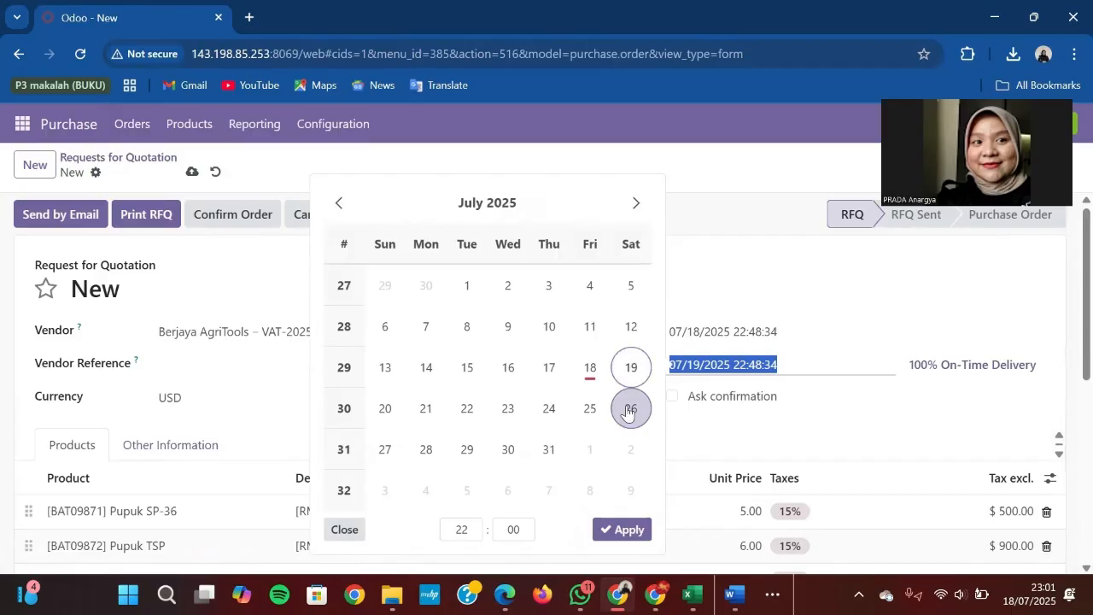
left_click(605, 531)
scroll(481, 358, "down", 4)
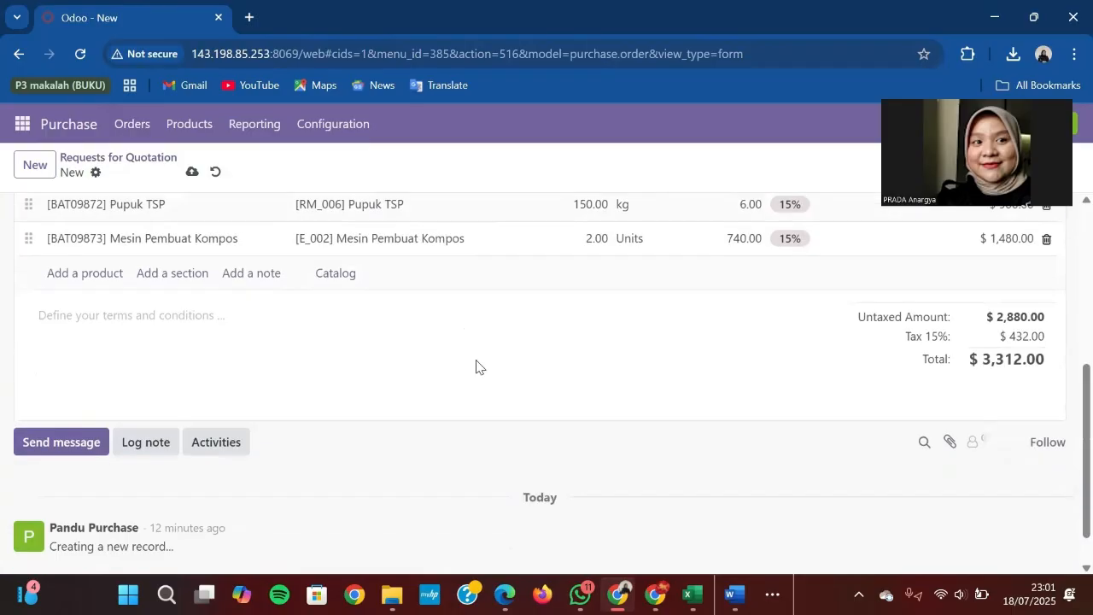
Step: Set the Pupuk SP-36 unit price to 4.97 after checking the scenario document
scroll(281, 356, "up", 4)
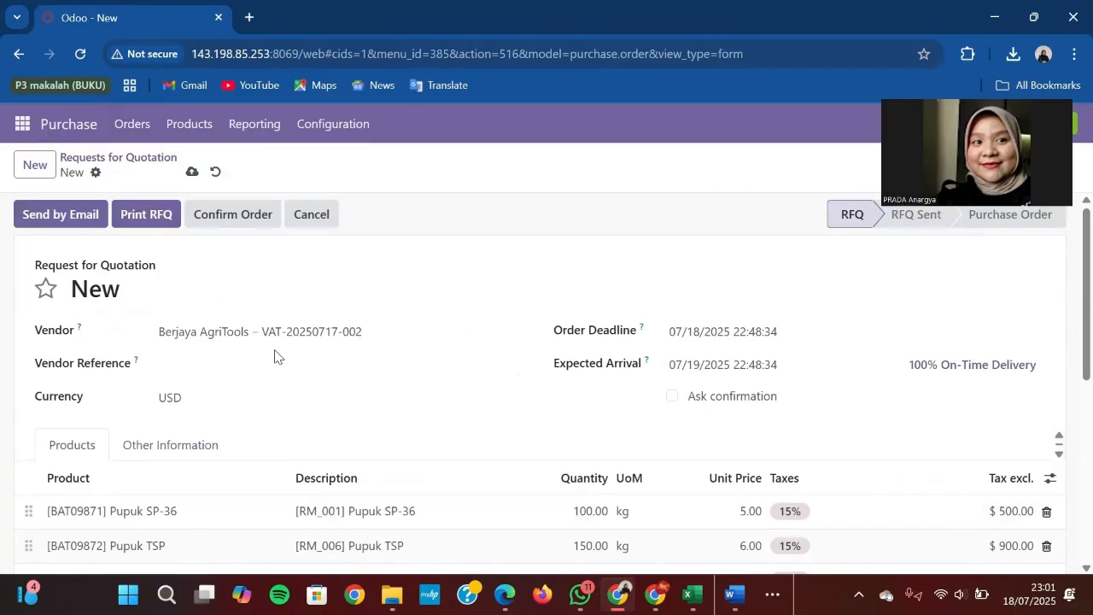
scroll(274, 356, "down", 2)
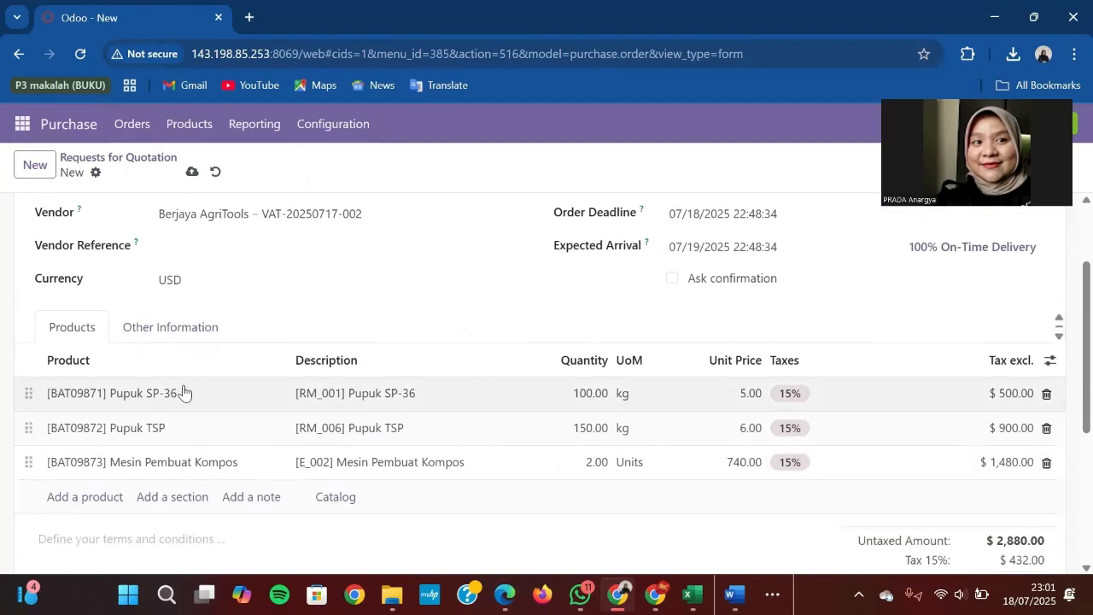
left_click(746, 398)
type("4")
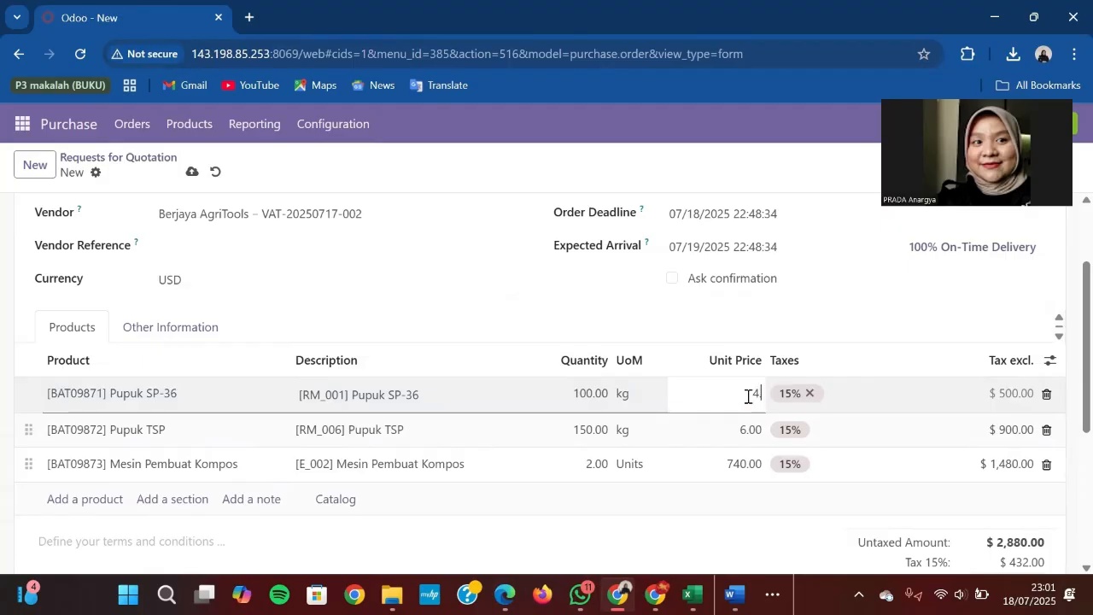
type(".")
mouse_move(736, 595)
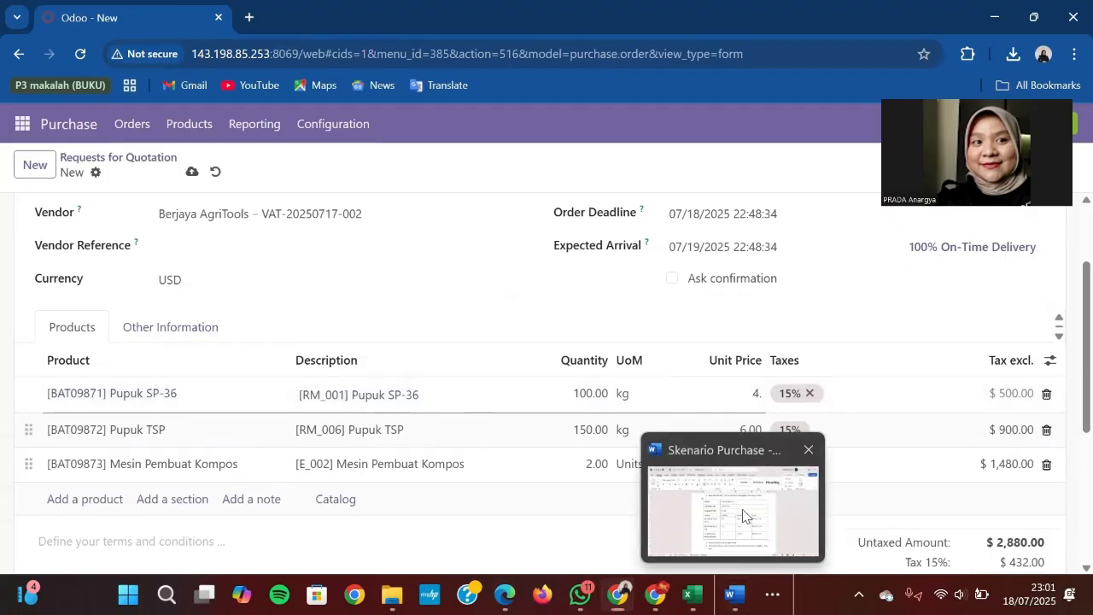
left_click(742, 515)
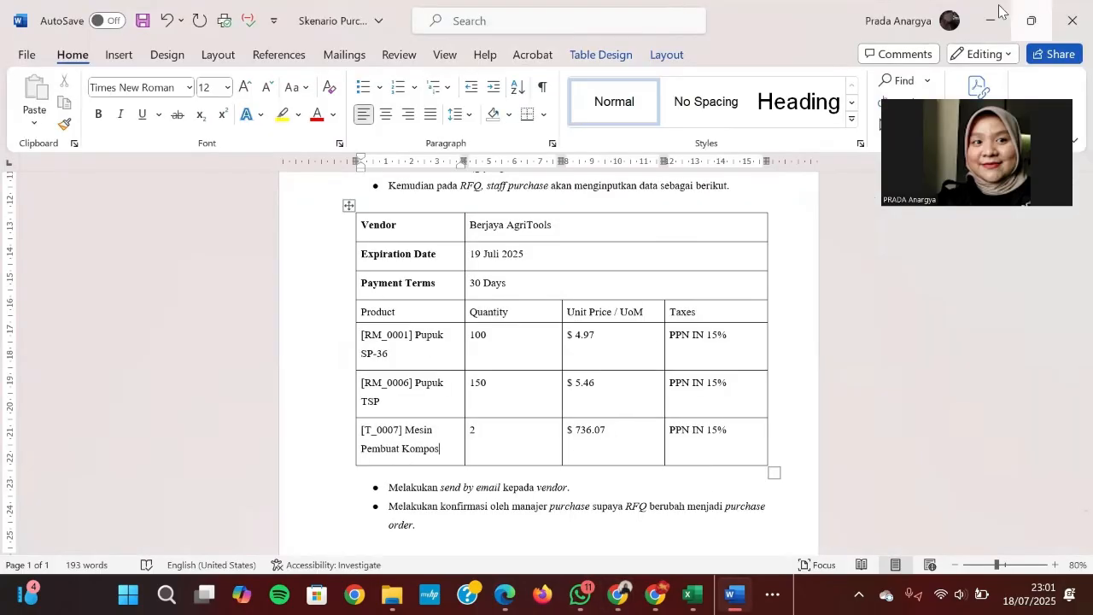
left_click(999, 10)
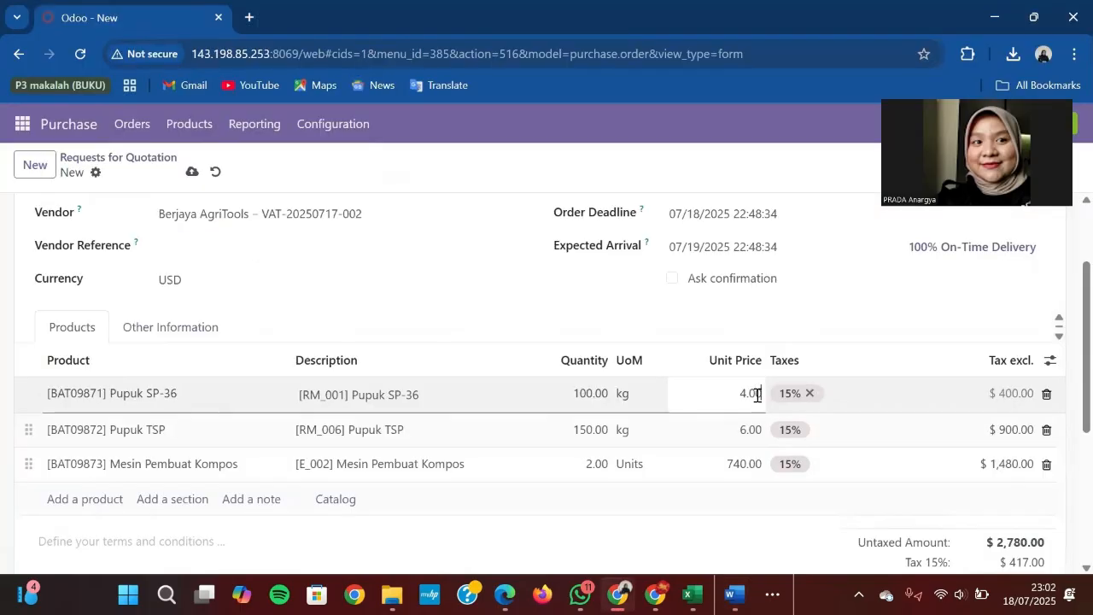
key("BackSpace")
key("BackSpace")
key("BackSpace")
key("BackSpace")
type("4.97")
Step: Enter unit prices 5.46 for Pupuk TSP and 736.06 for Mesin Pembuat Kompos
left_click(744, 431)
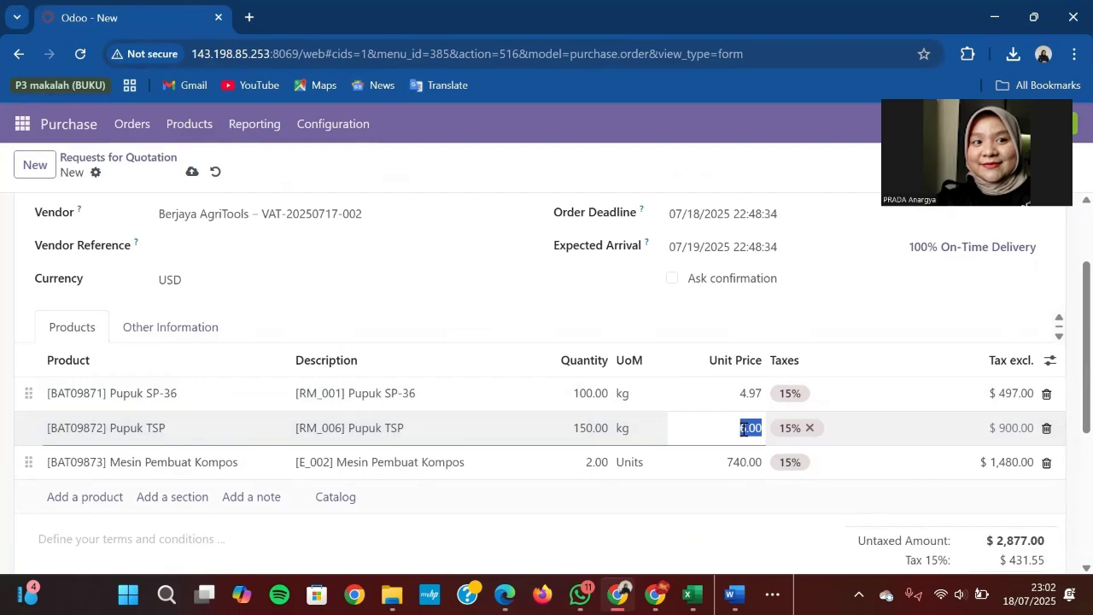
type("5.46")
key("Return")
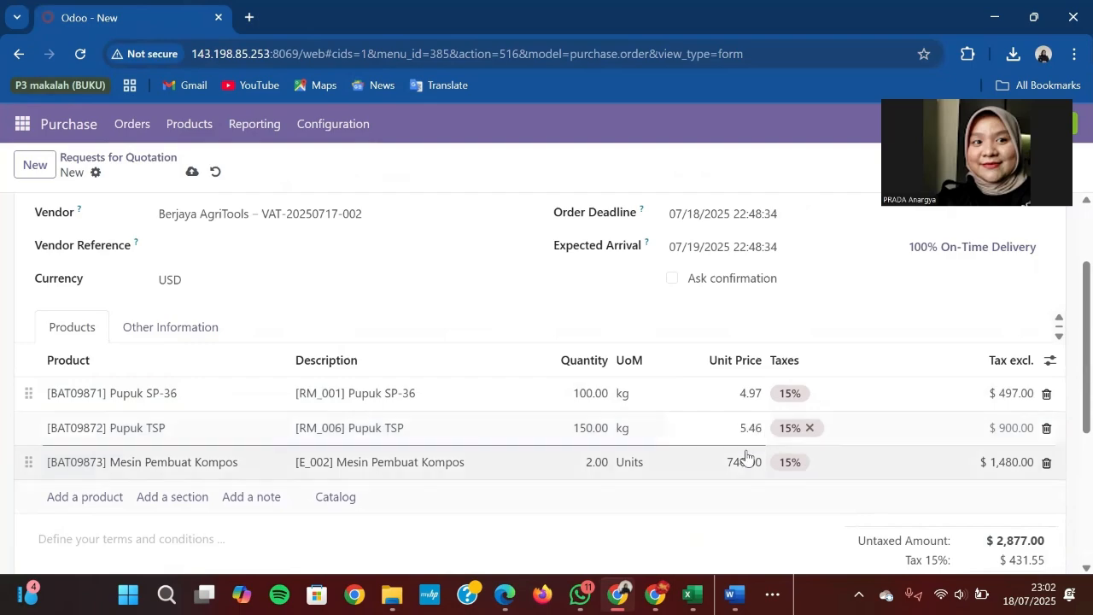
left_click(744, 460)
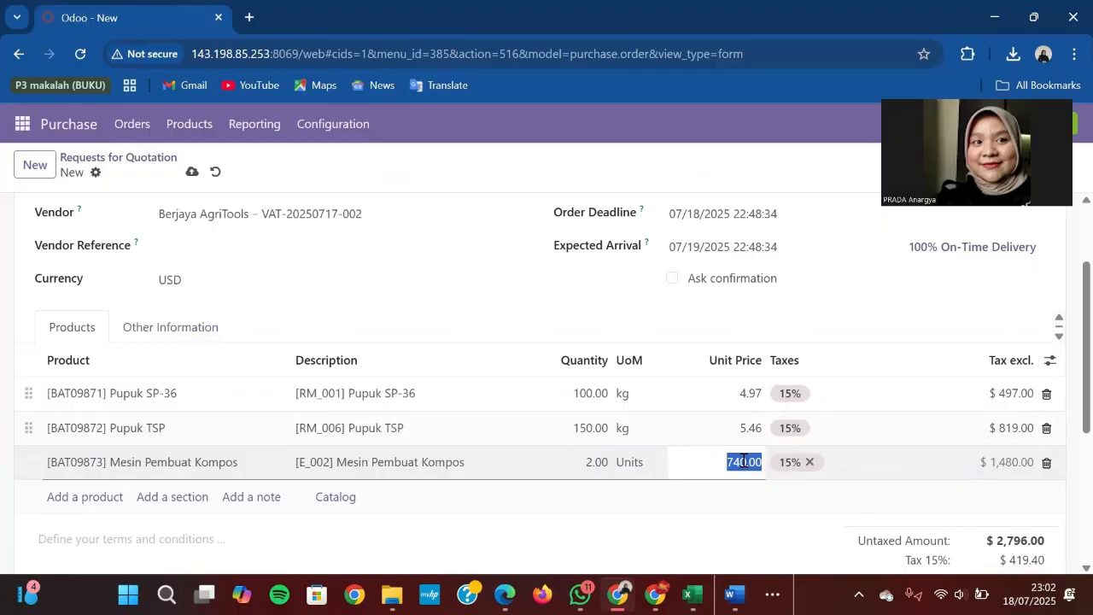
type("736.06")
left_click(791, 307)
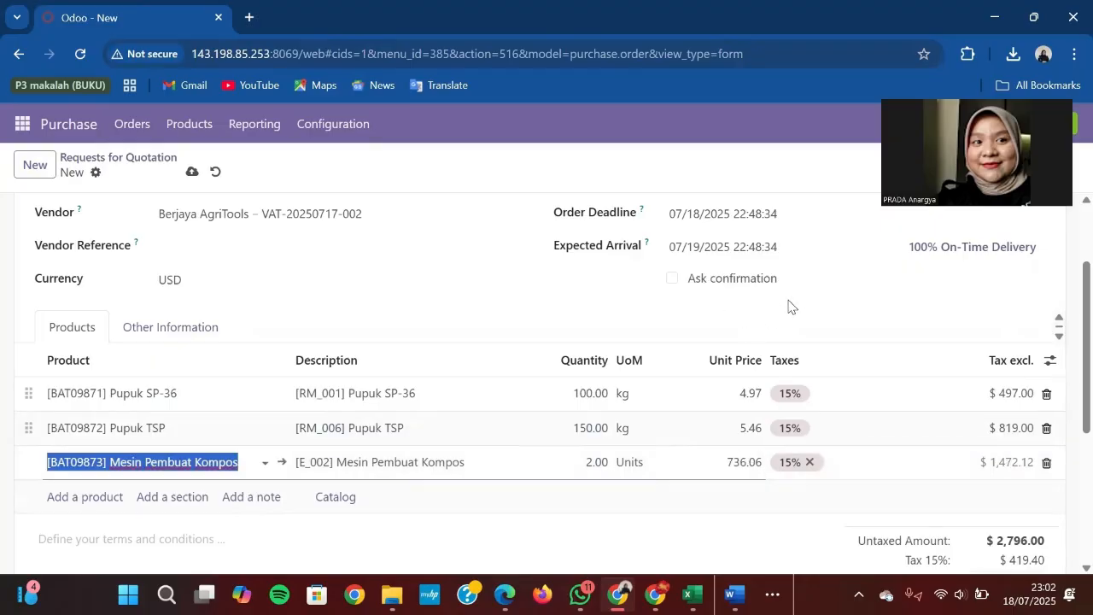
scroll(788, 306, "up", 3)
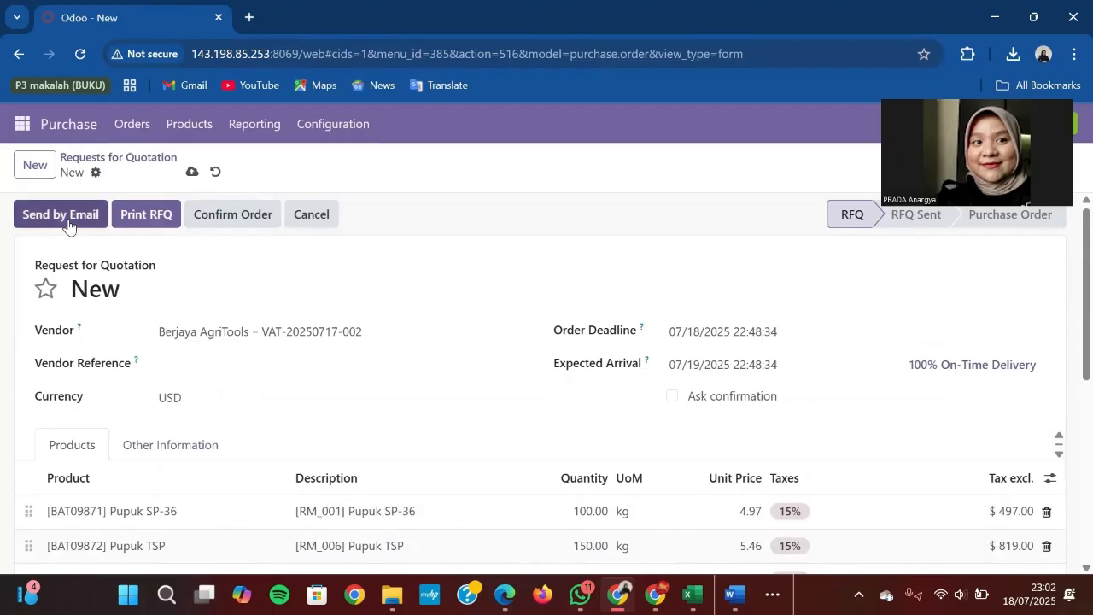
Step: Email RFQ P00014 to the vendor and confirm it as a purchase order
left_click(68, 220)
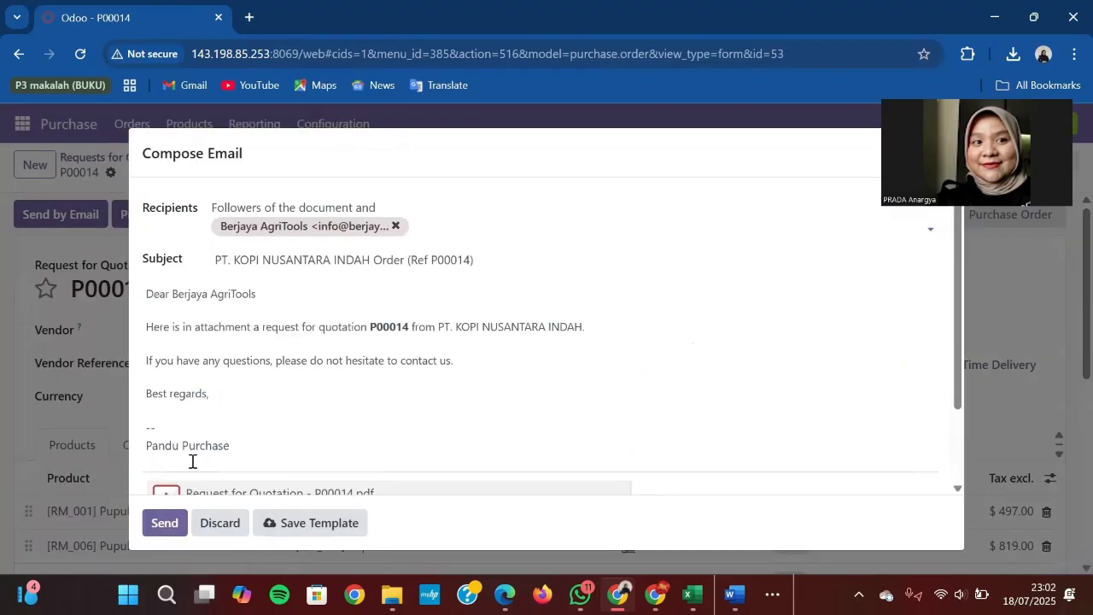
left_click(159, 520)
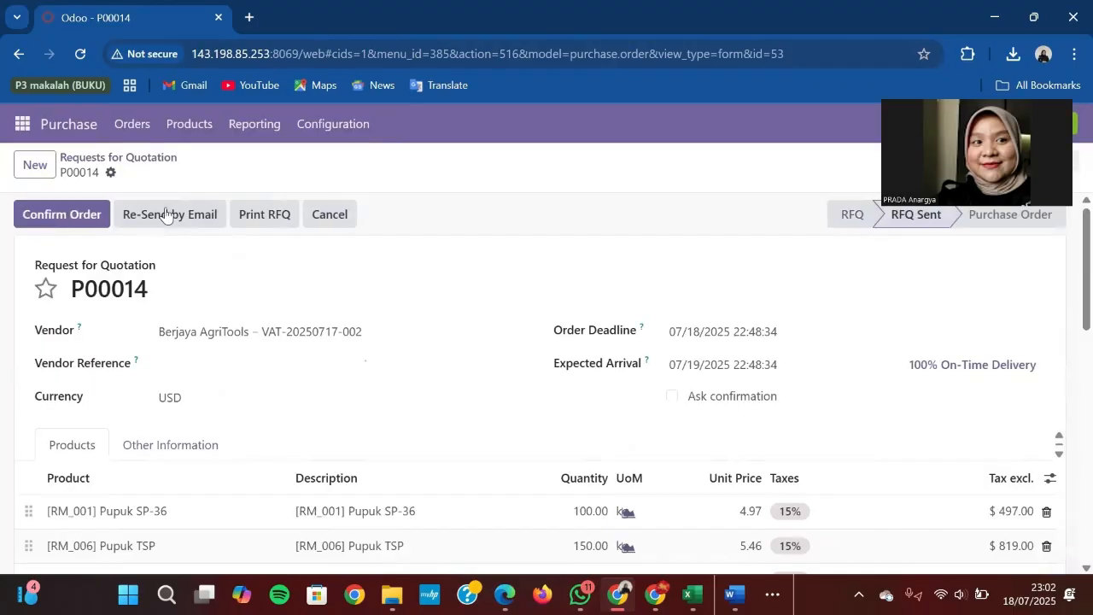
left_click(62, 214)
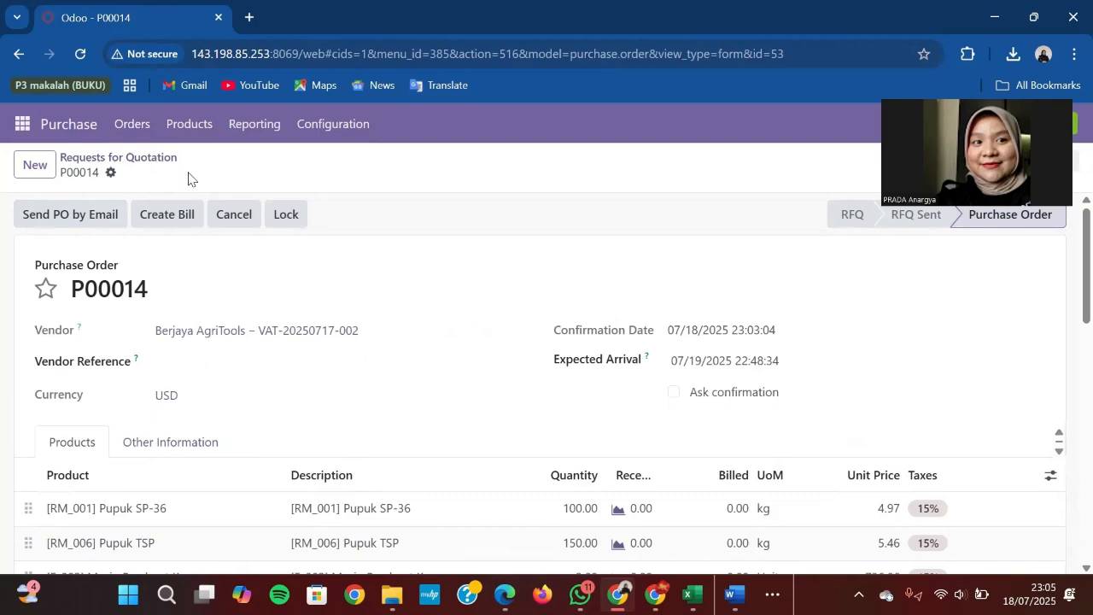
Step: Reload purchase order P00014 and switch to the other Odoo window
left_click(78, 54)
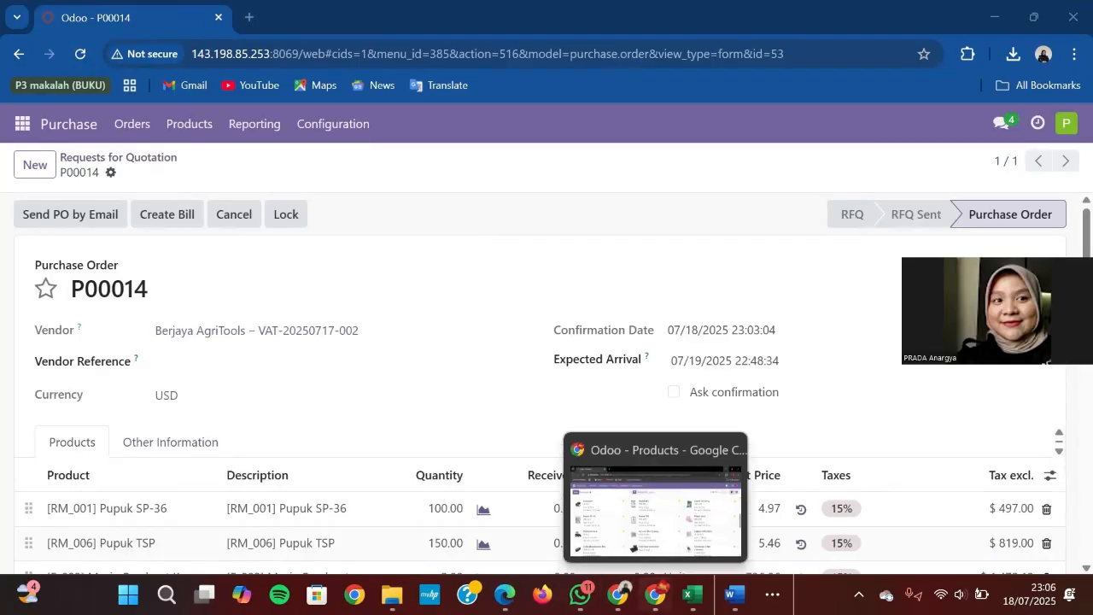
mouse_move(617, 595)
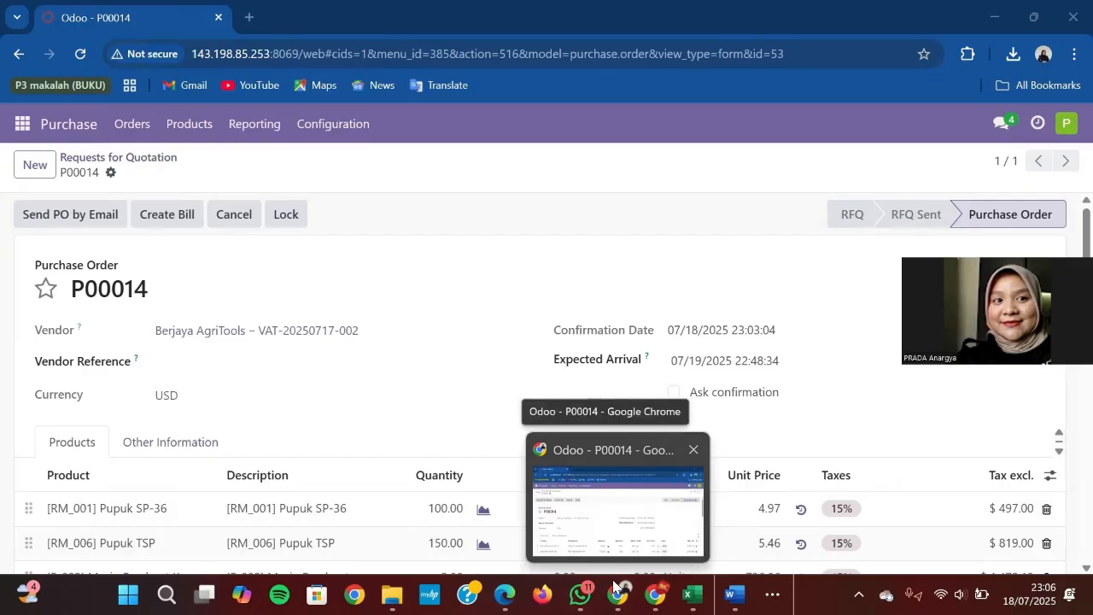
left_click(655, 595)
Step: Open receipt WH/IN/00011 from Inventory's Receipts to-process list and review its chatter
left_click(78, 300)
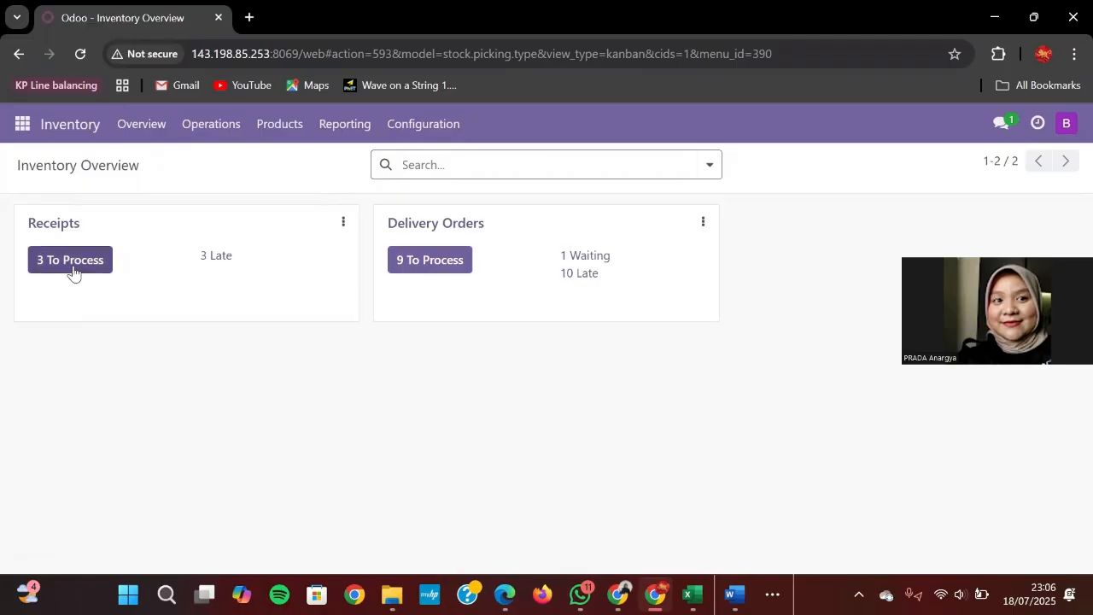
left_click(74, 263)
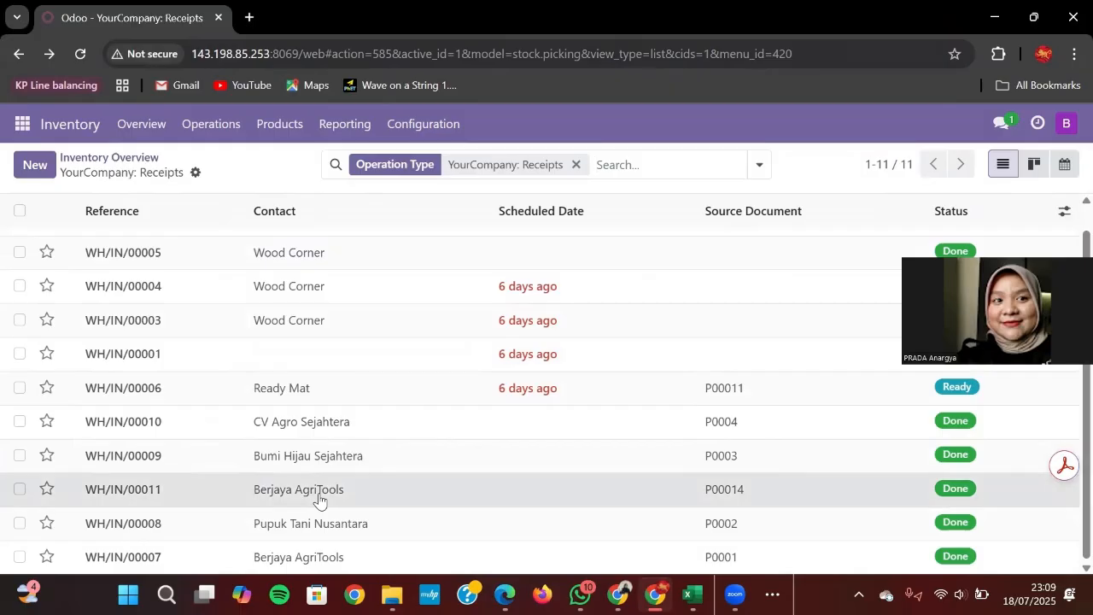
left_click(317, 498)
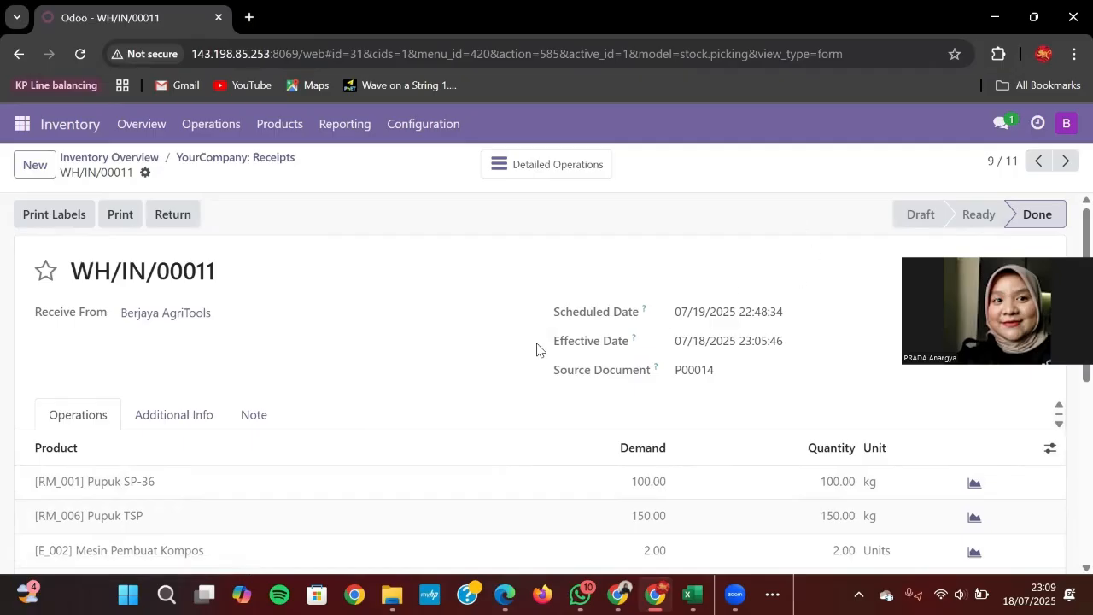
scroll(454, 234, "down", 10)
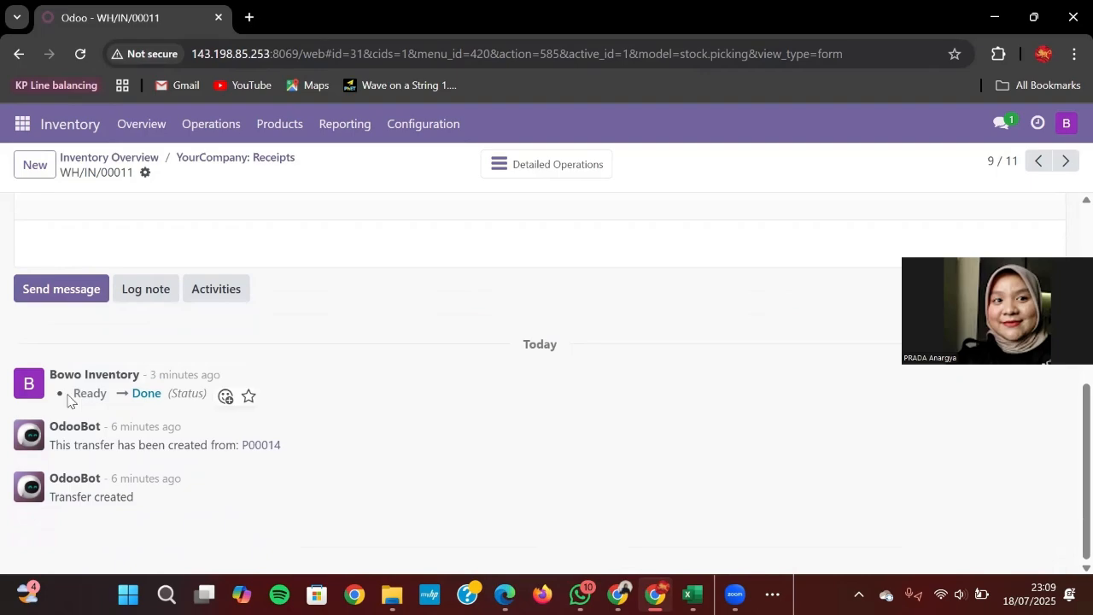
scroll(213, 301, "up", 10)
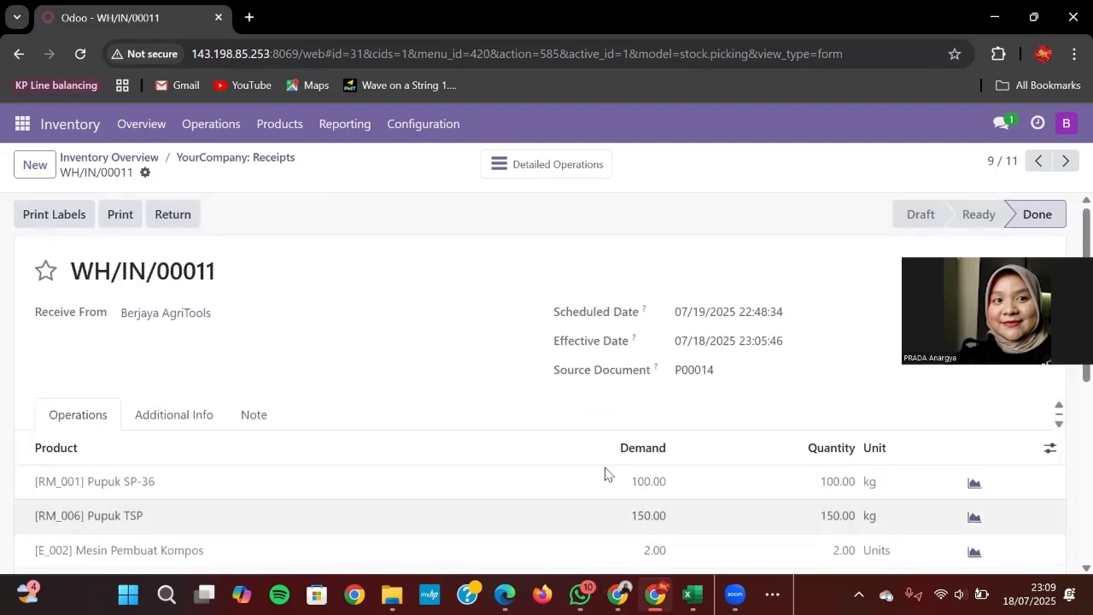
key("alt+Tab")
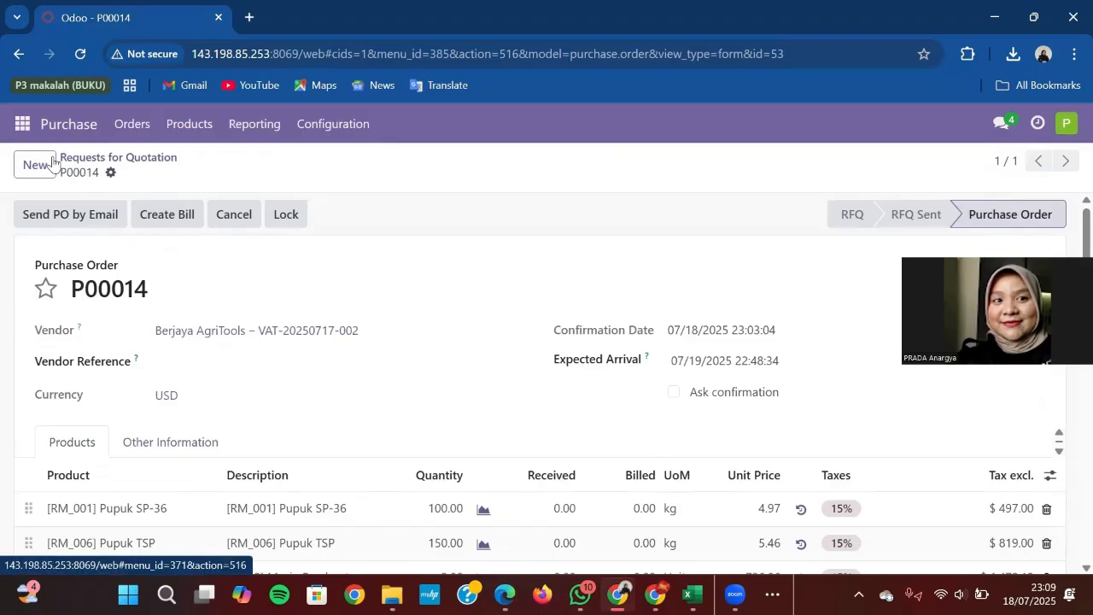
Step: Scroll through P00014's chatter logs showing received quantities 100, 150 and 2
scroll(191, 378, "down", 10)
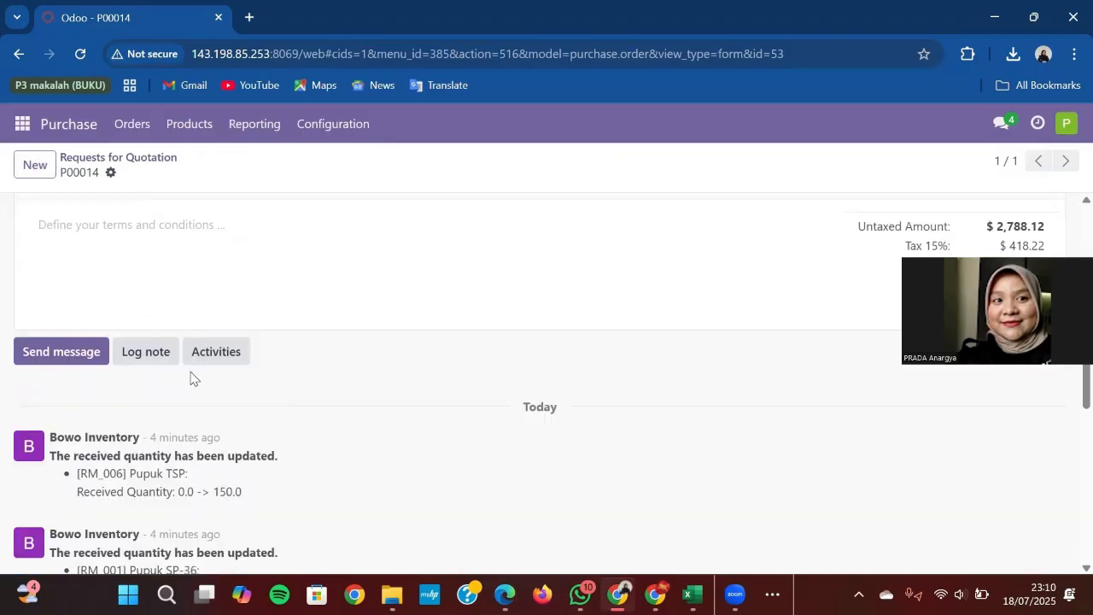
scroll(190, 378, "down", 3)
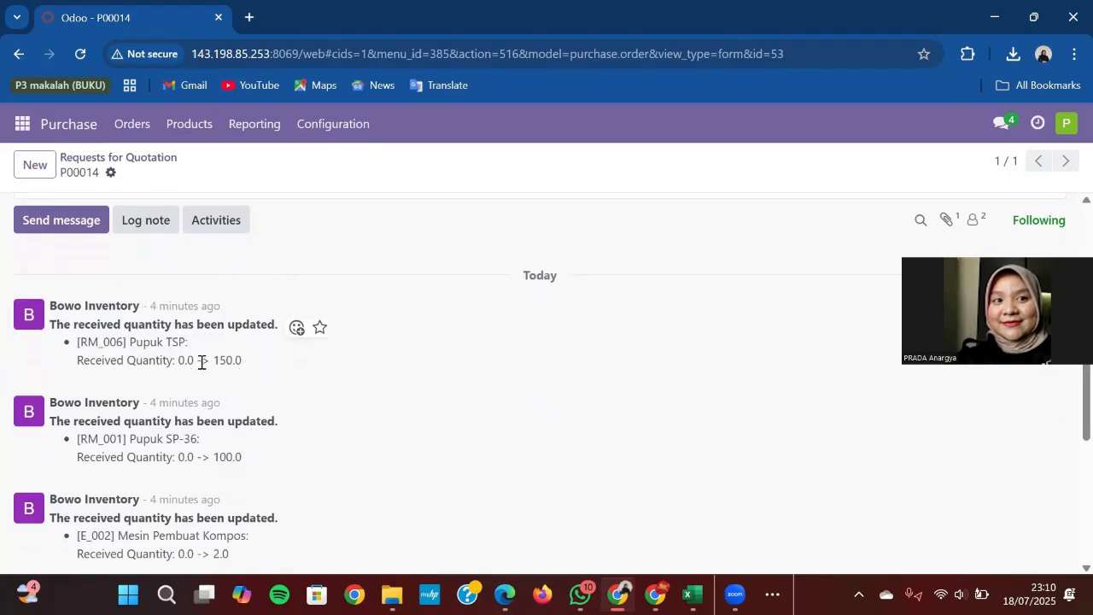
scroll(200, 361, "up", 1)
scroll(199, 361, "down", 1)
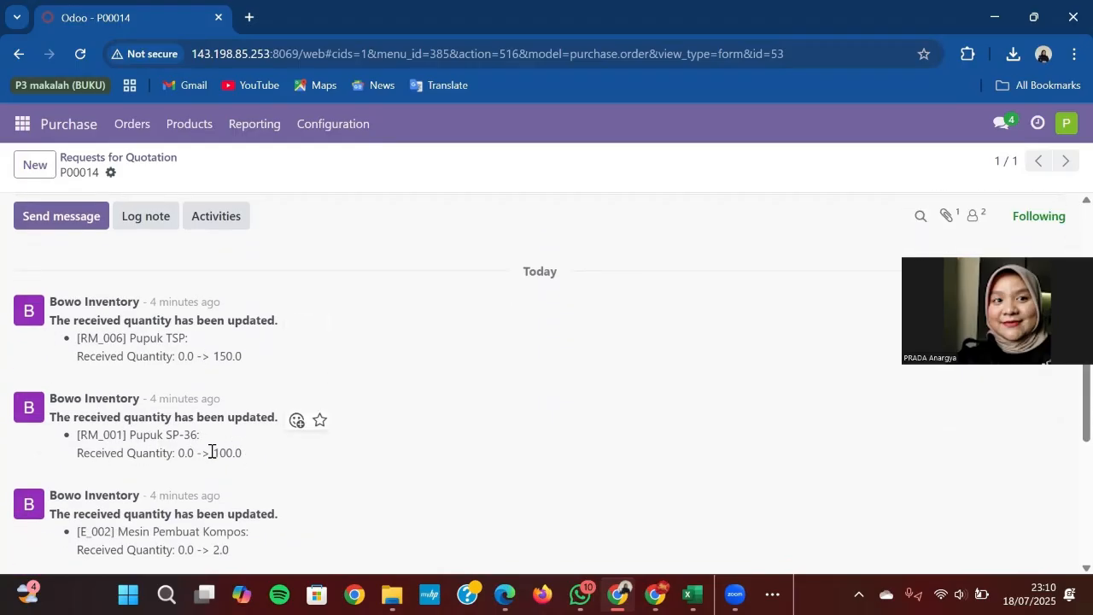
scroll(245, 458, "down", 2)
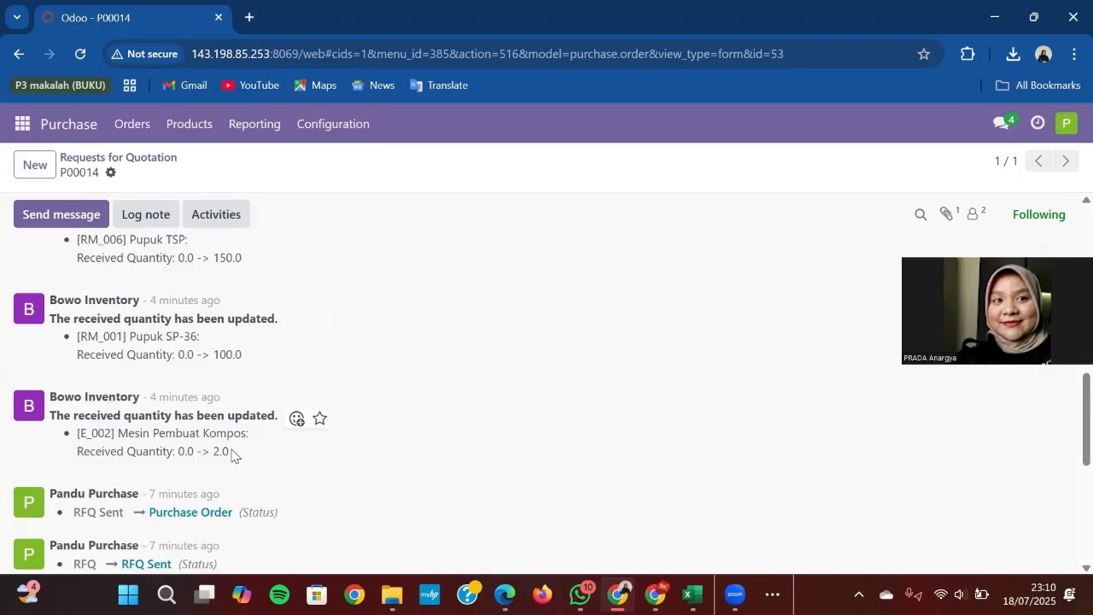
scroll(312, 390, "up", 15)
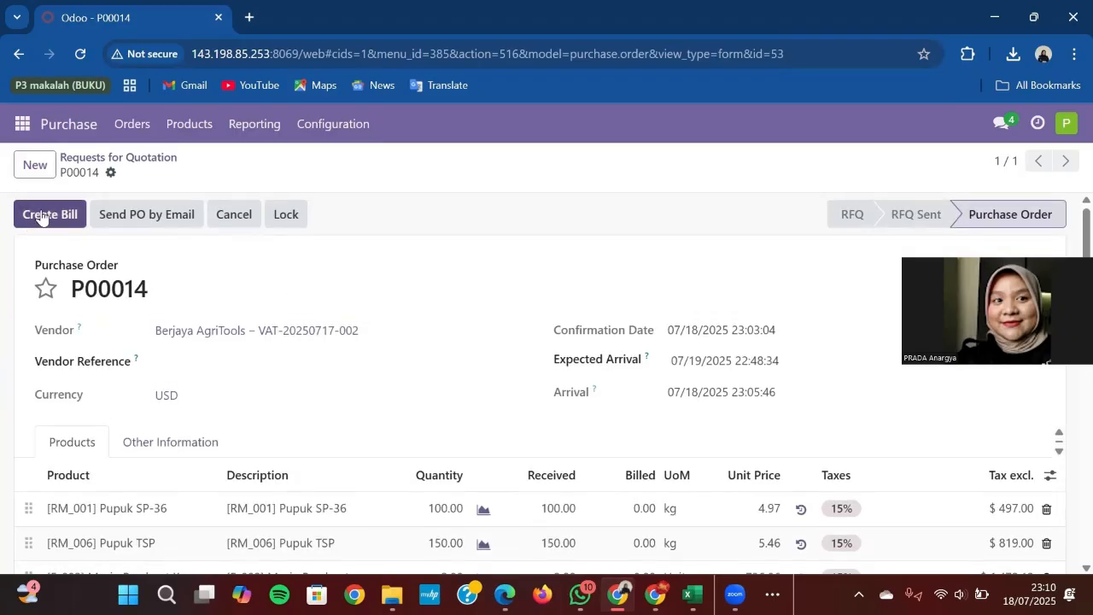
Step: Create a vendor bill from P00014 with bill date the 18th and 30 Days payment terms
left_click(40, 215)
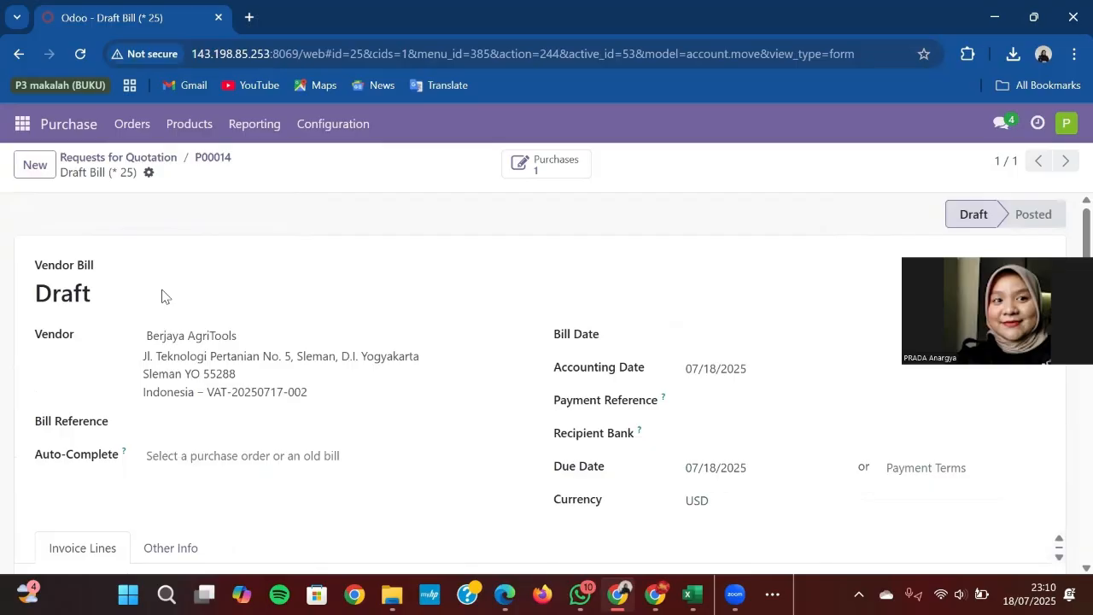
left_click(705, 404)
left_click(707, 434)
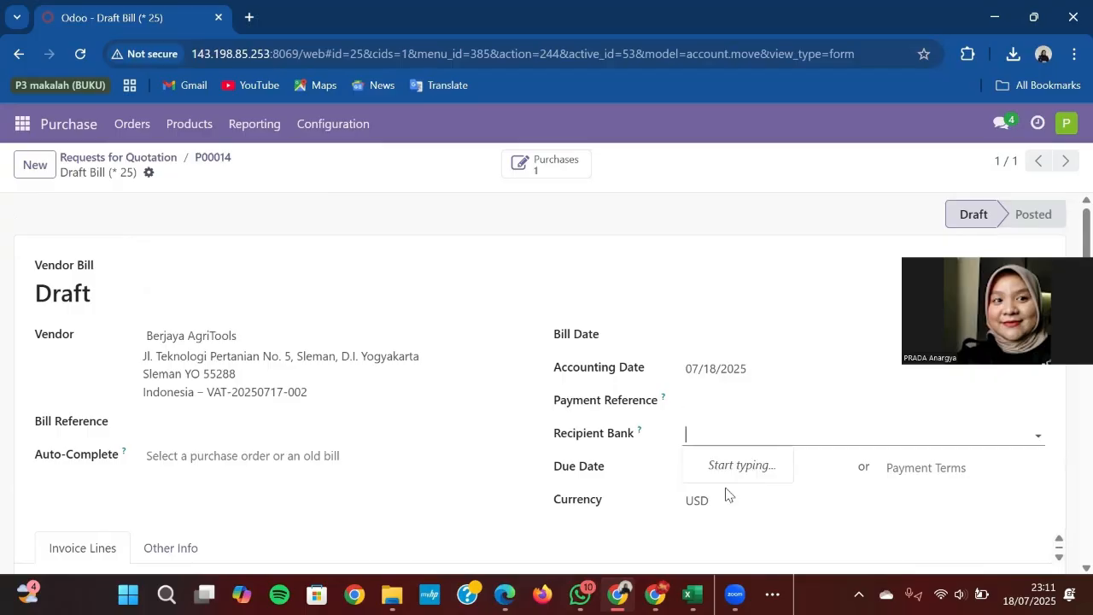
left_click(719, 341)
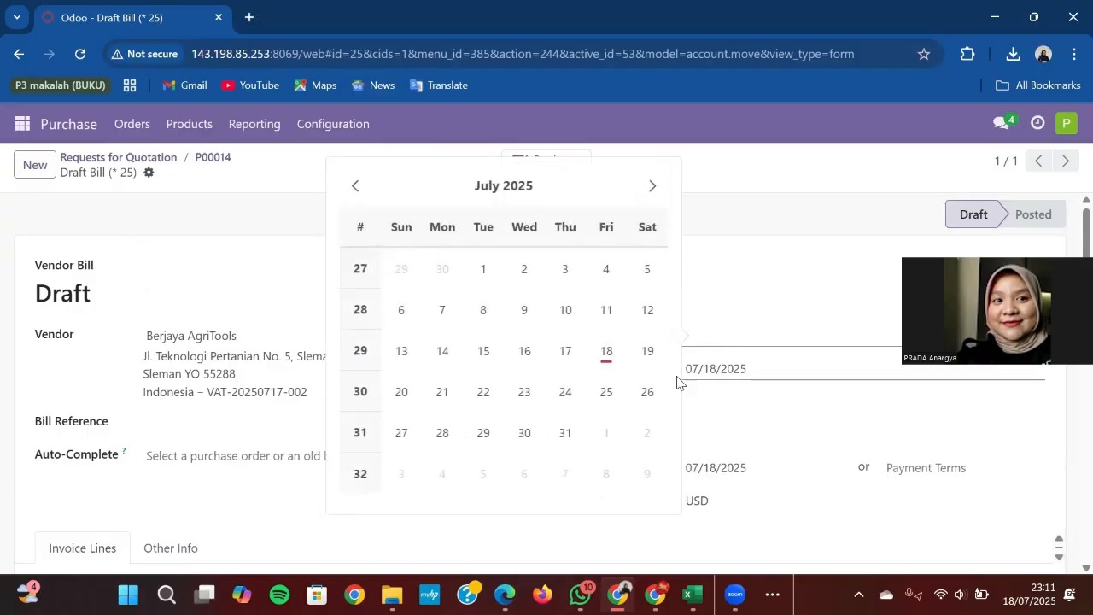
left_click(607, 352)
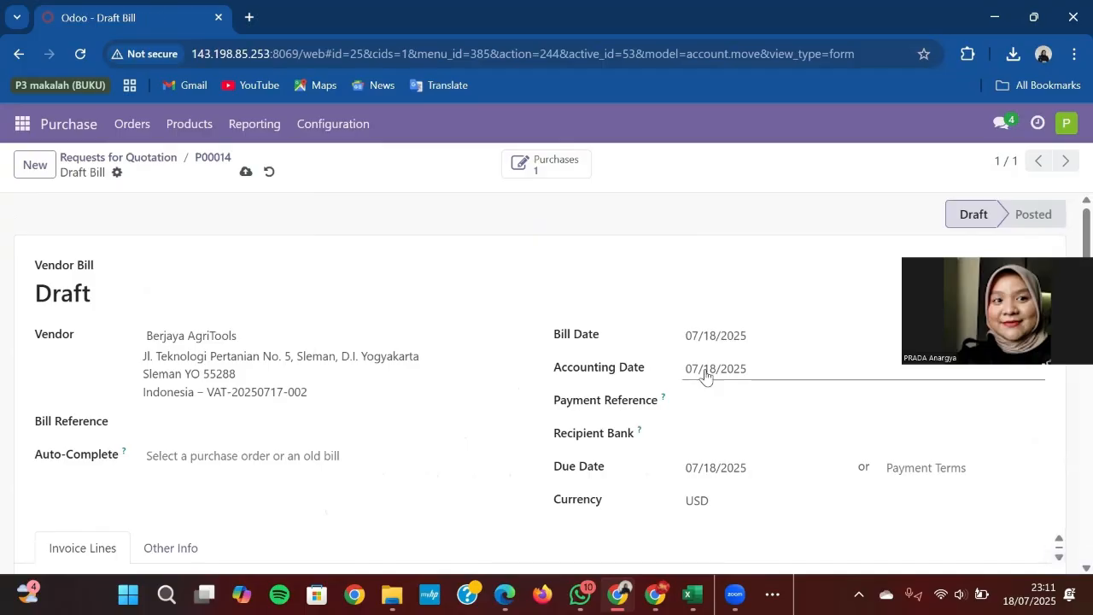
scroll(223, 273, "down", 1)
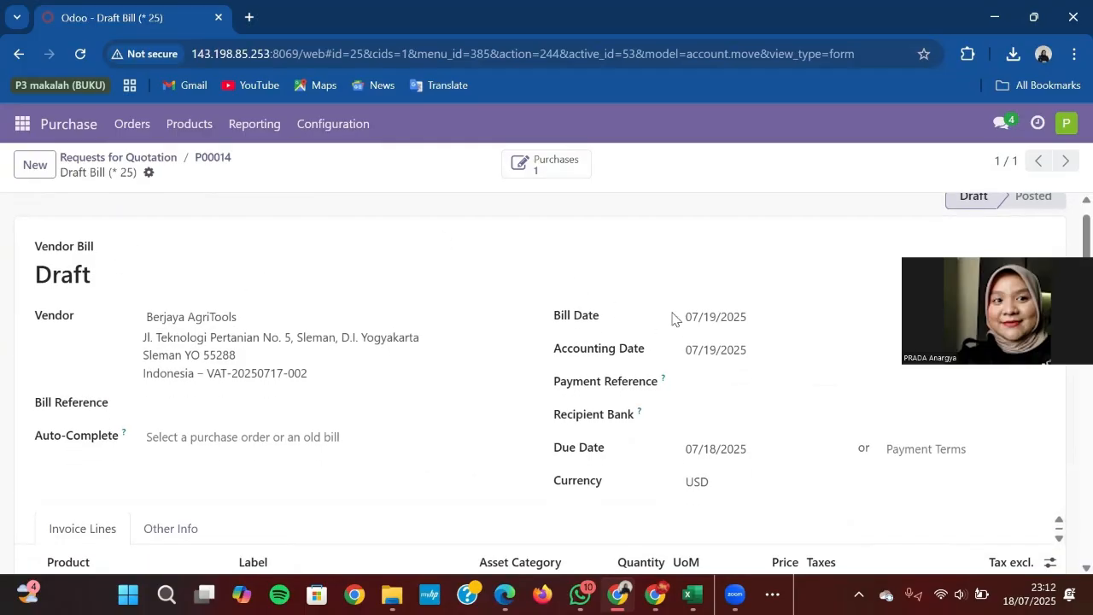
left_click(910, 449)
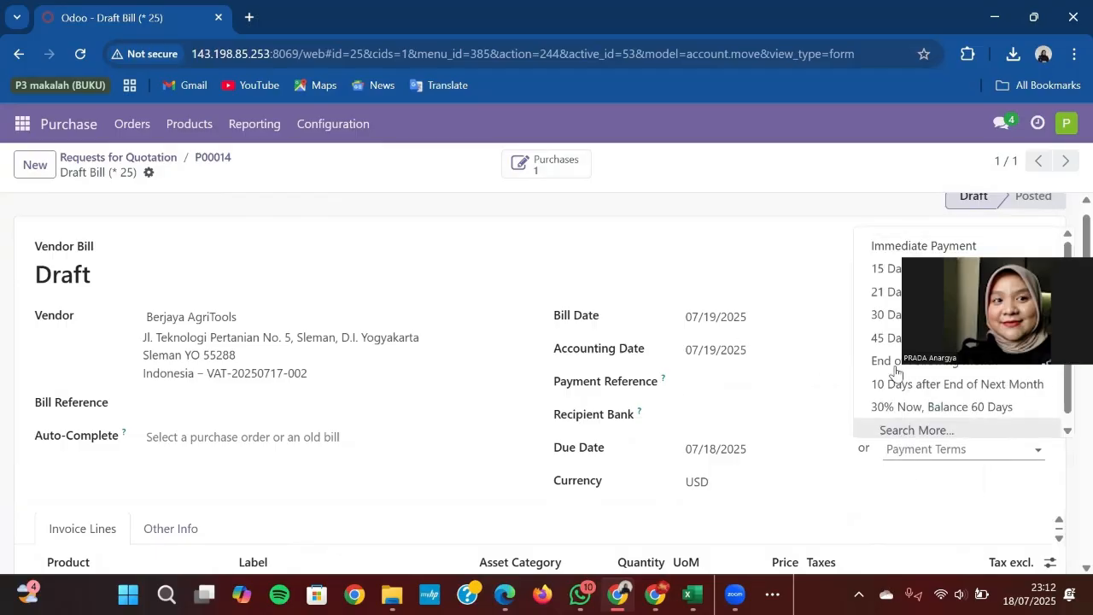
left_click(907, 316)
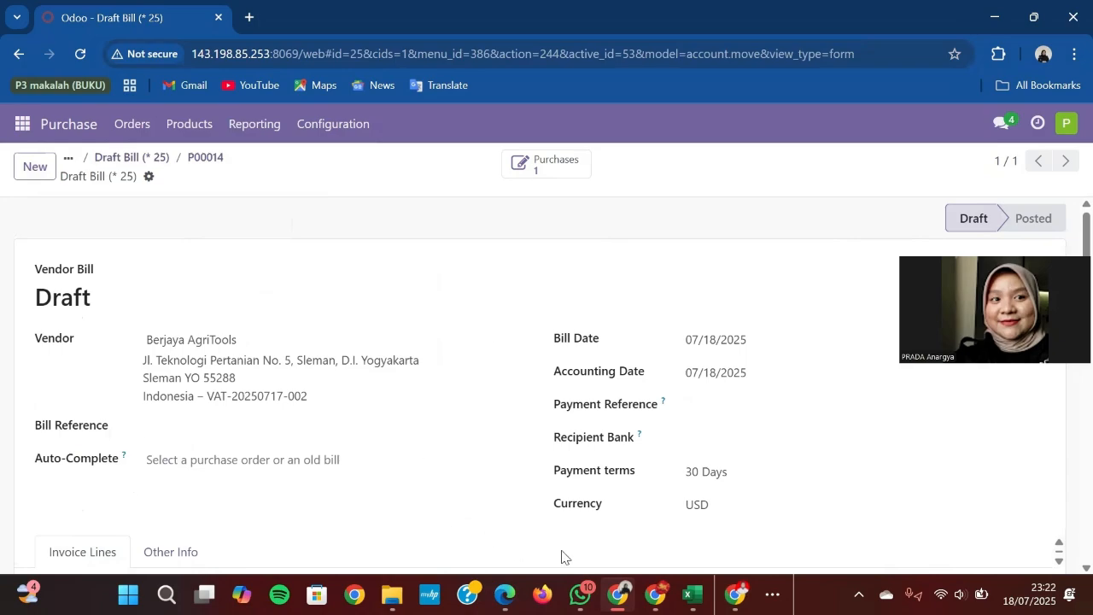
Step: Hide the WH/IN/00011 receipt window and bring the Accounting draft bill window forward
mouse_move(617, 594)
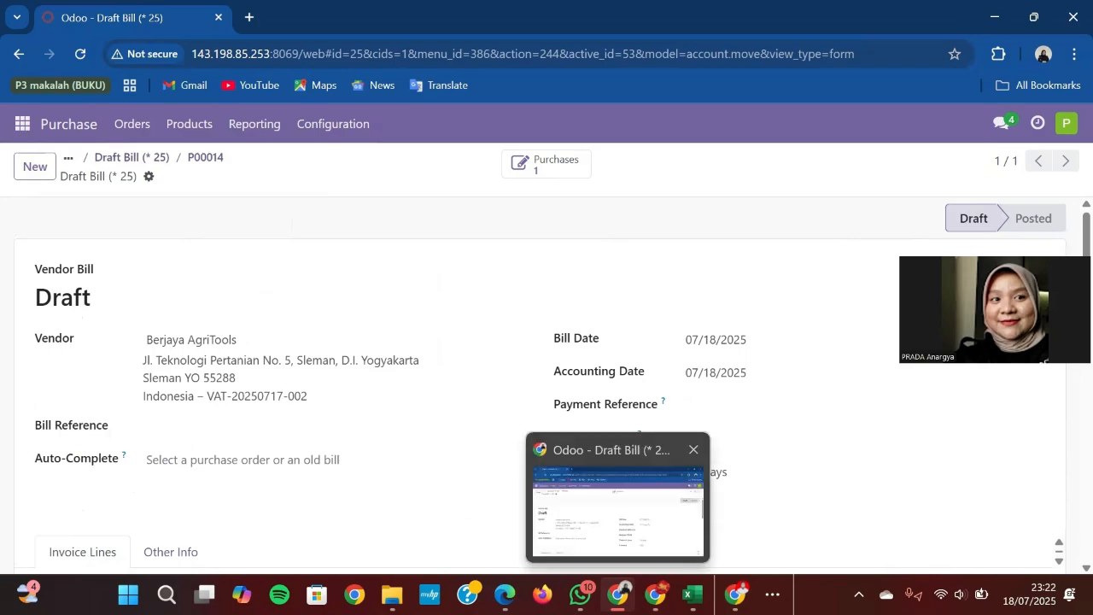
mouse_move(655, 594)
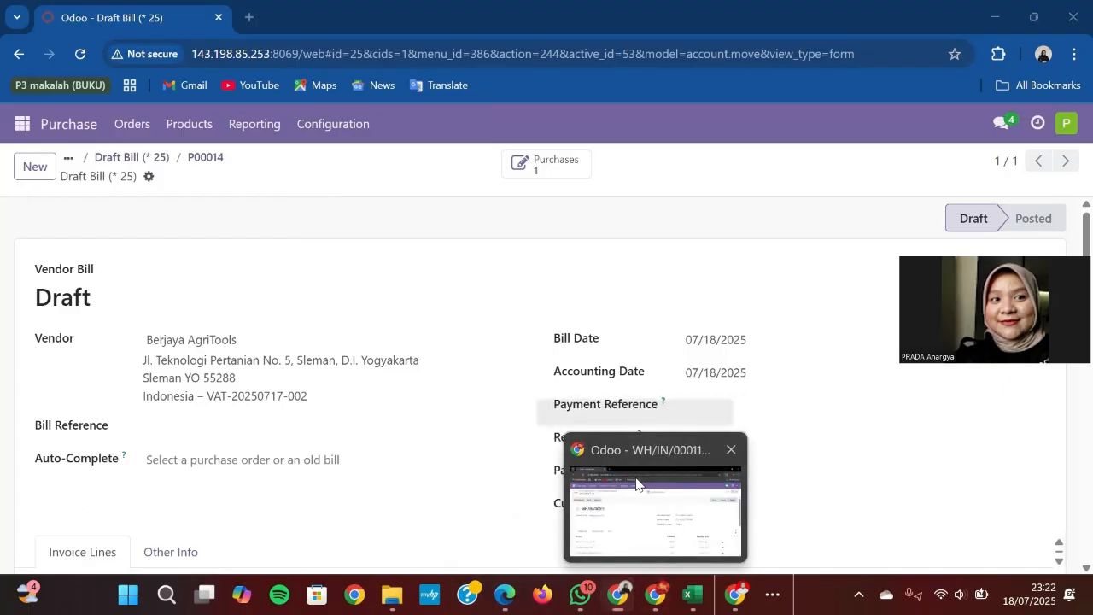
left_click(640, 483)
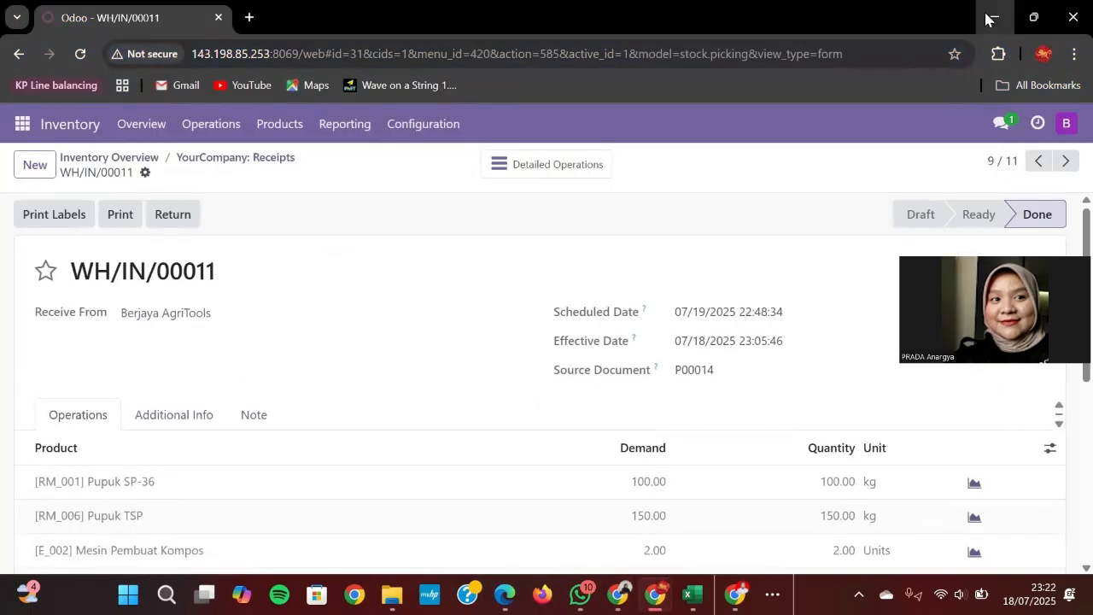
left_click(994, 16)
mouse_move(619, 591)
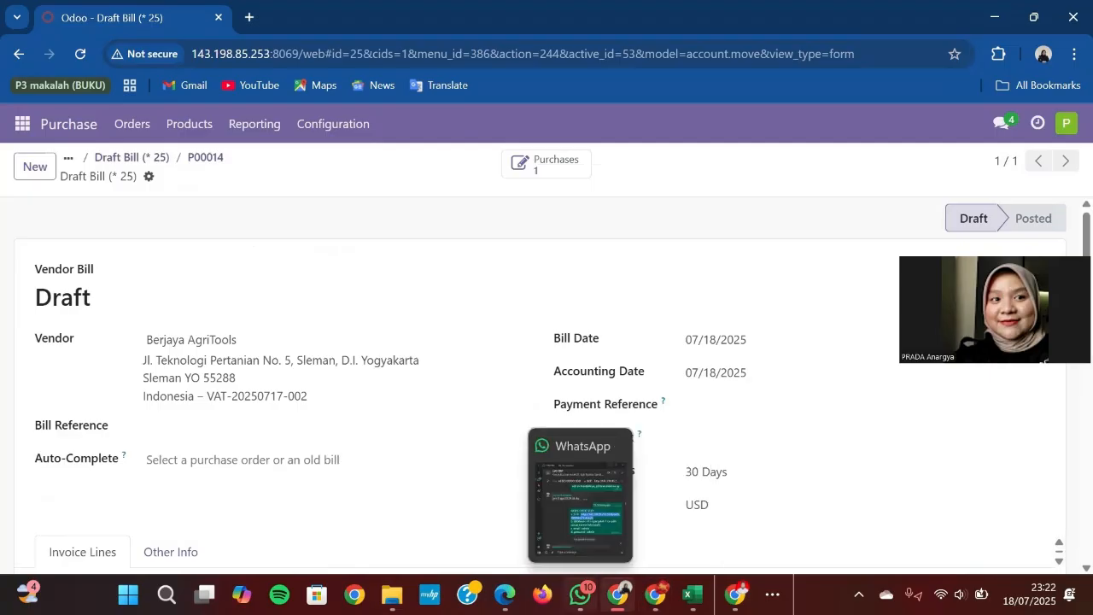
mouse_move(655, 594)
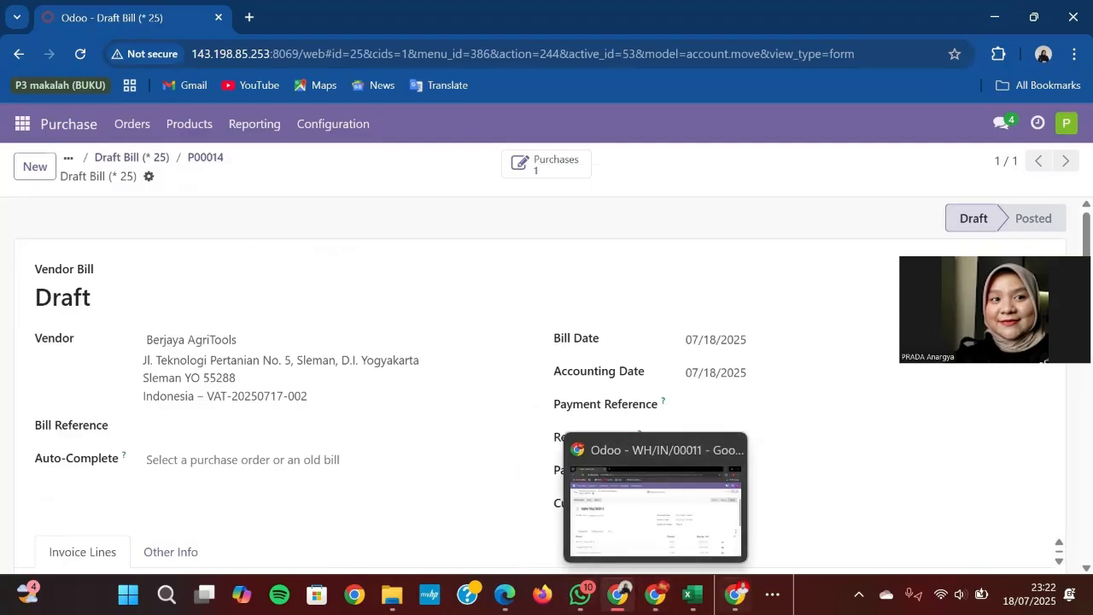
left_click(736, 594)
mouse_move(736, 594)
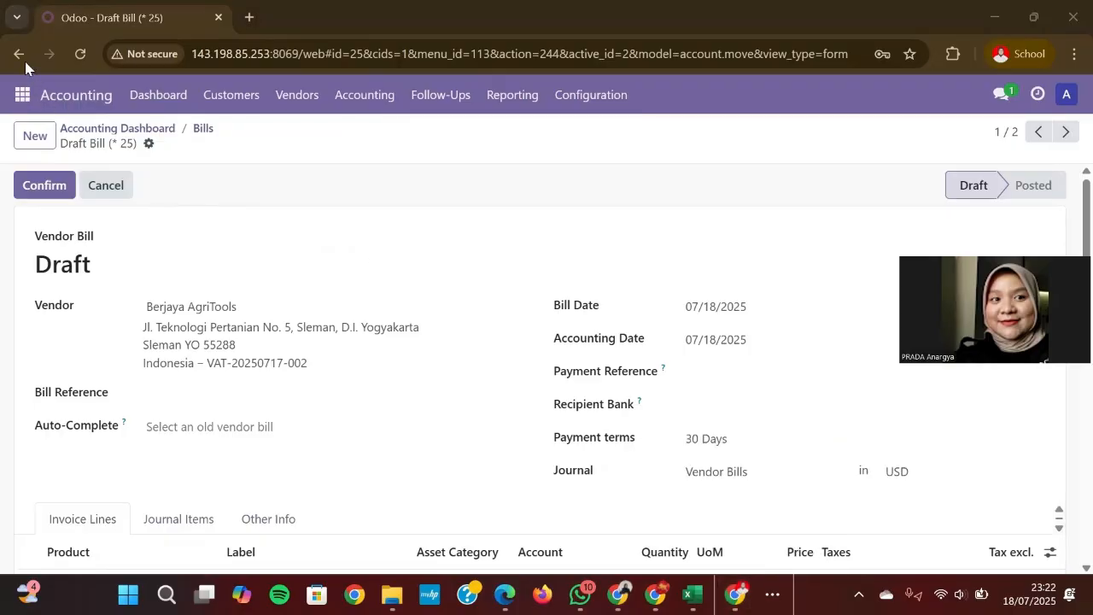
Step: Post the Berjaya AgriTools bill, review its $3,206.34 total, and start registering payment
left_click(41, 189)
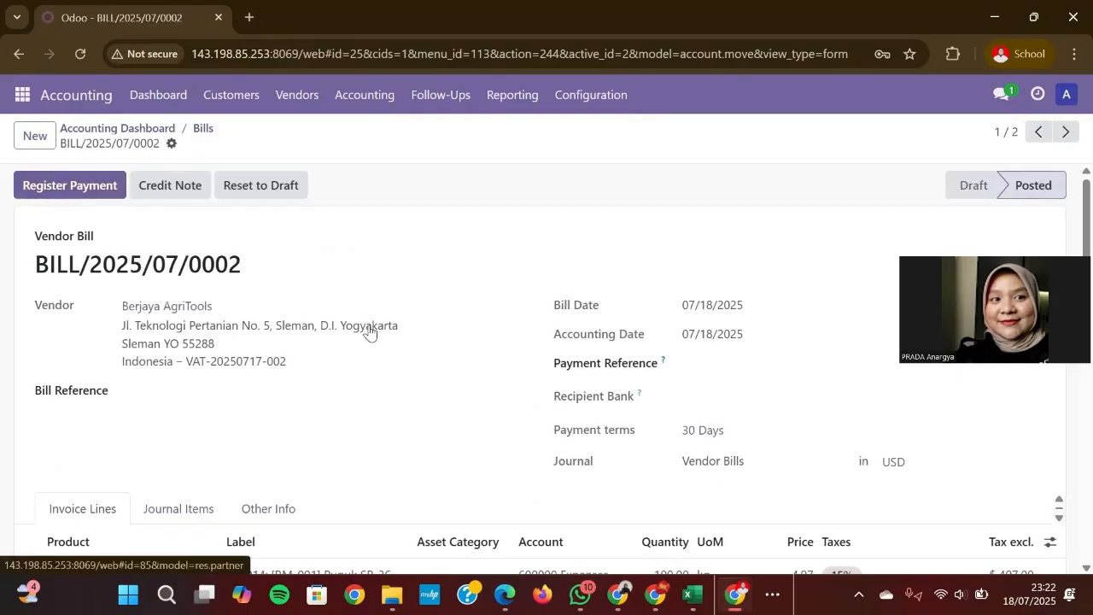
scroll(341, 356, "down", 4)
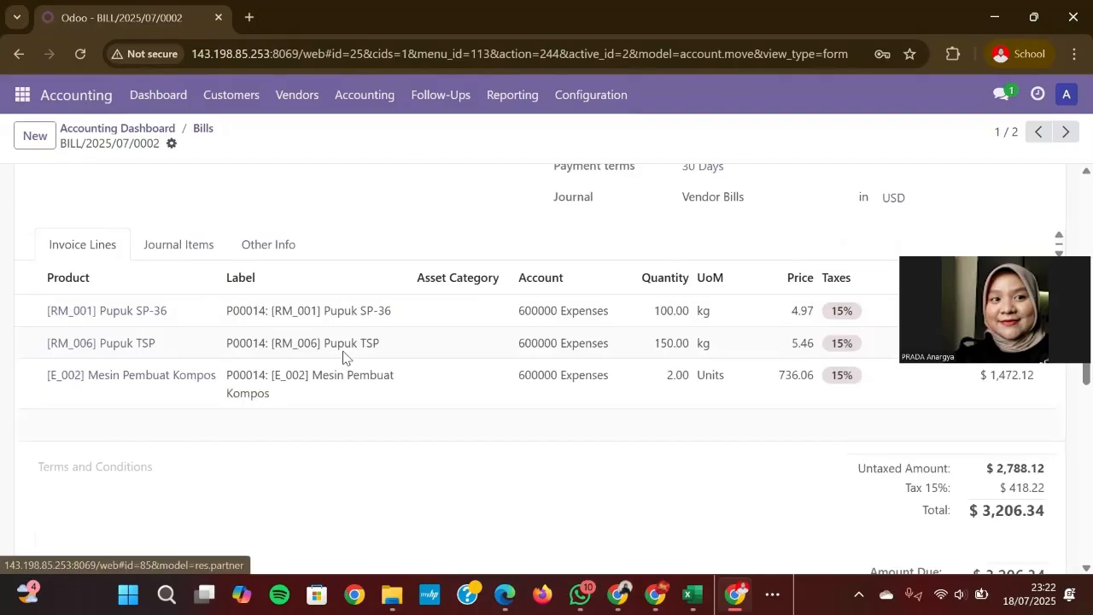
scroll(341, 359, "up", 4)
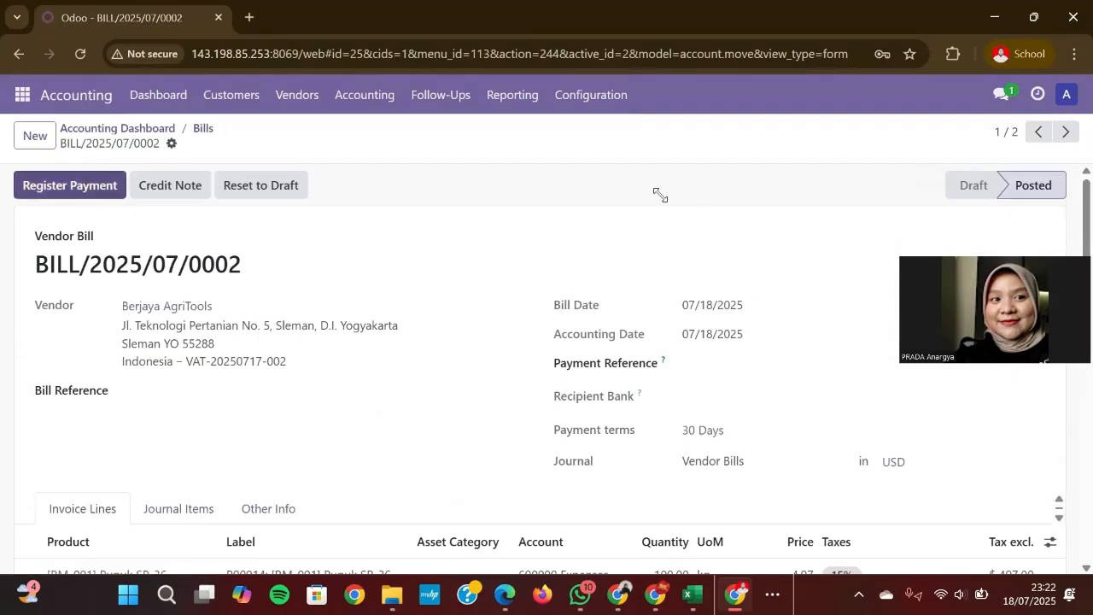
left_click(56, 187)
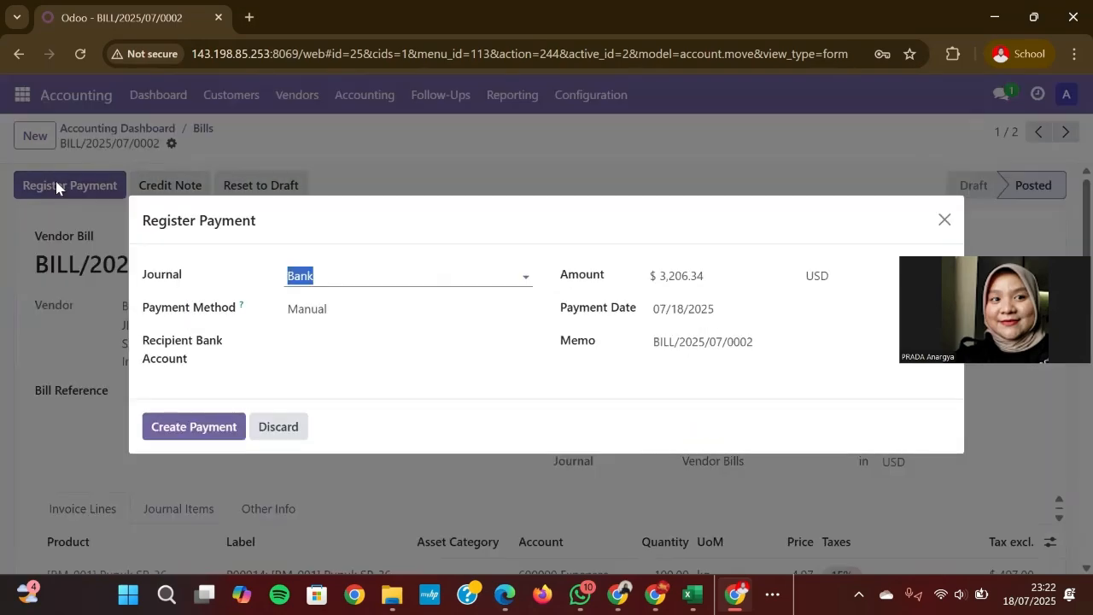
Step: Pay BILL/2025/07/0002's $3,206.34 in full through the Bank journal
left_click(450, 282)
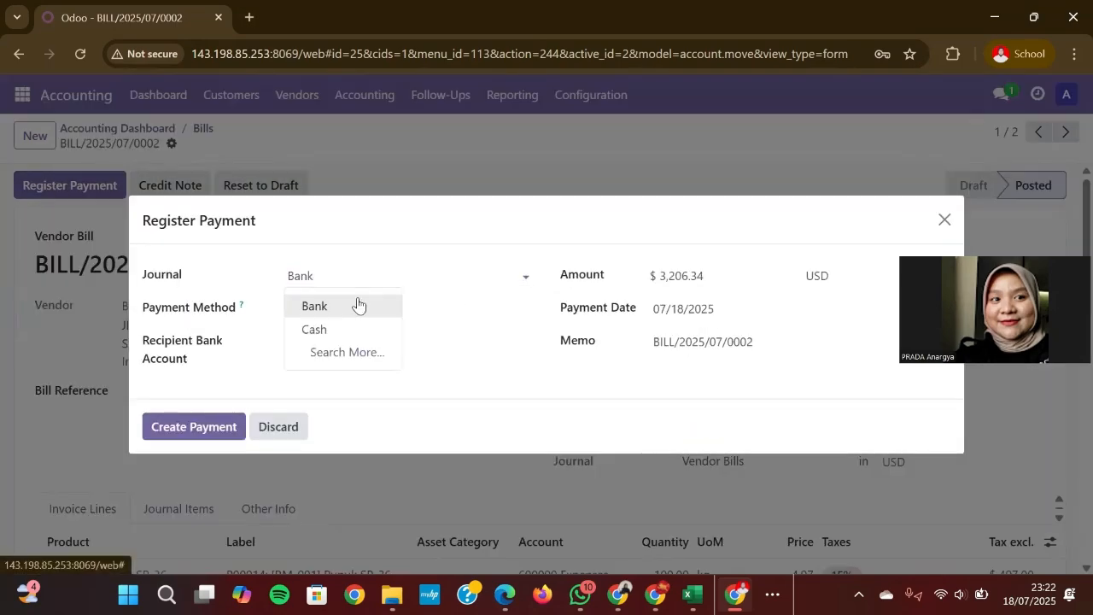
left_click(358, 305)
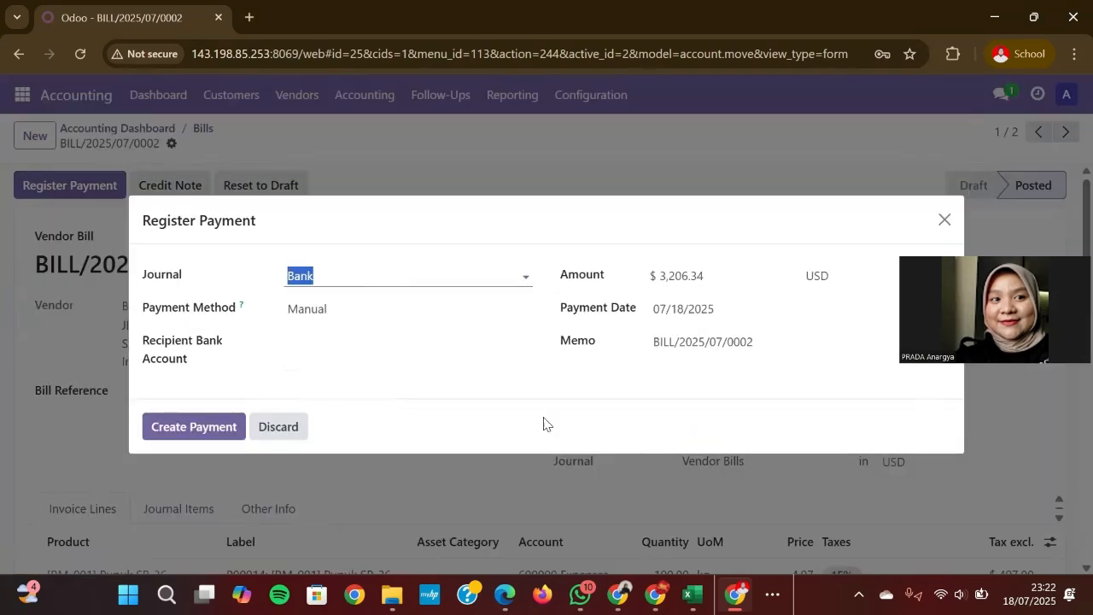
left_click(208, 427)
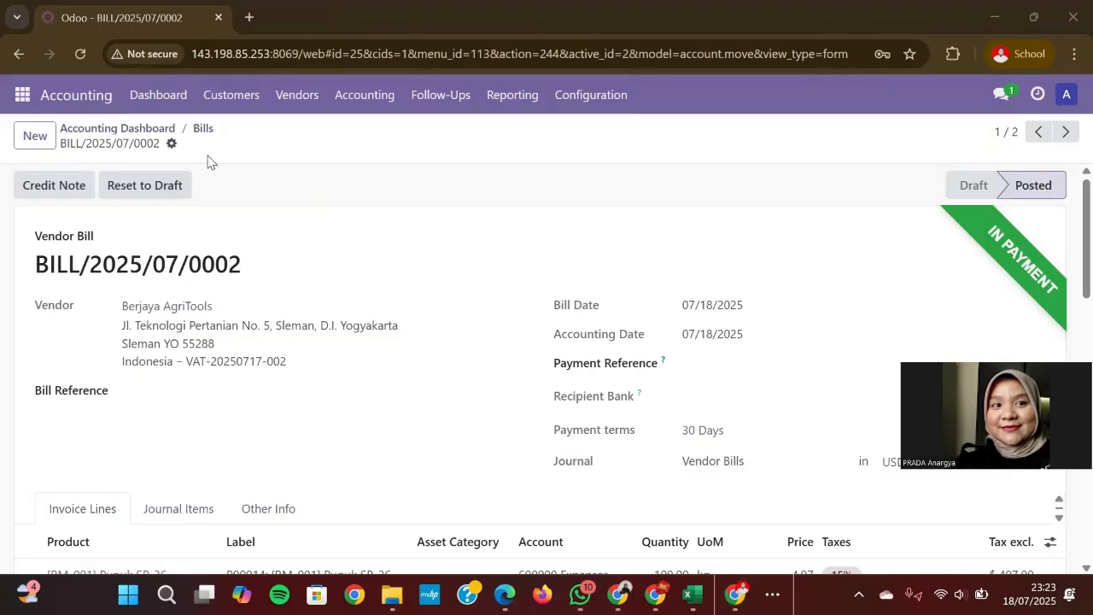
Step: In the purchase user's window, reload BILL/2025/07/0002 and confirm Posted, In Payment, $0.00 due
left_click(617, 593)
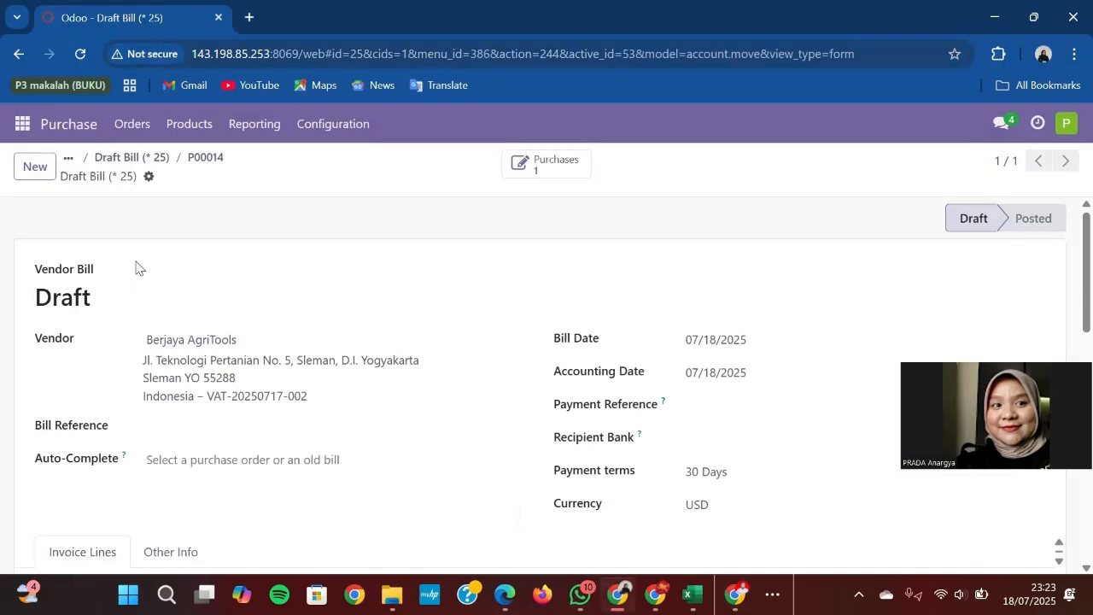
left_click(77, 56)
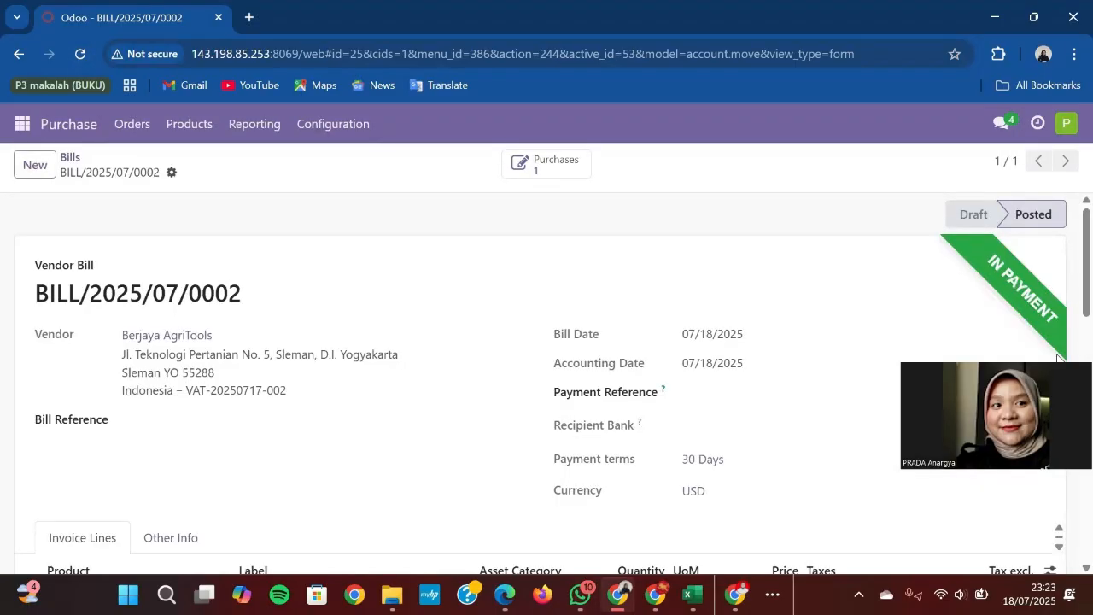
scroll(476, 363, "down", 15)
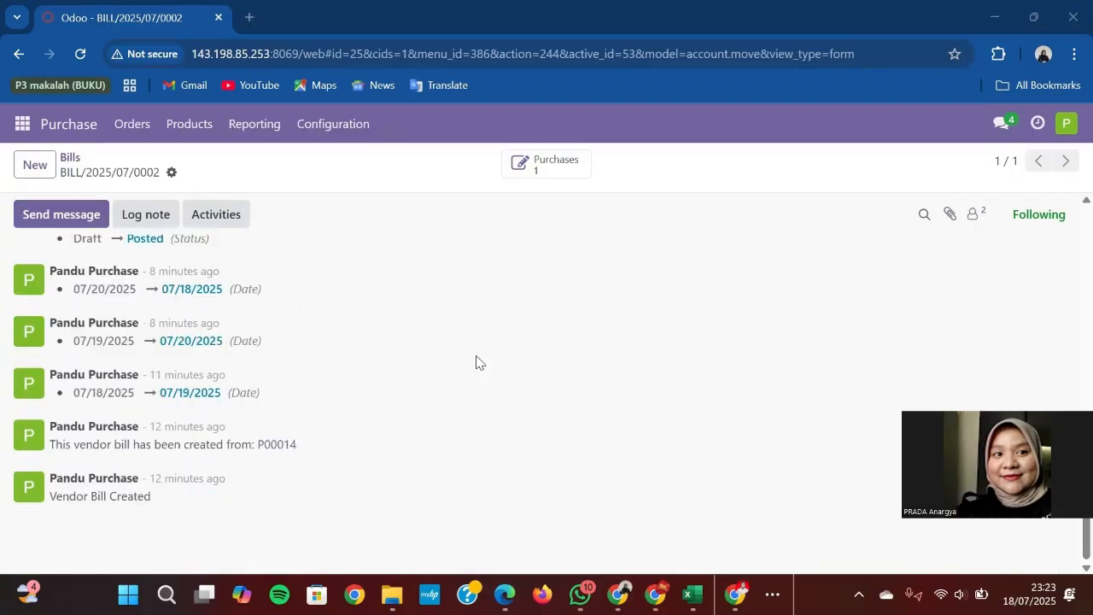
scroll(276, 453, "up", 5)
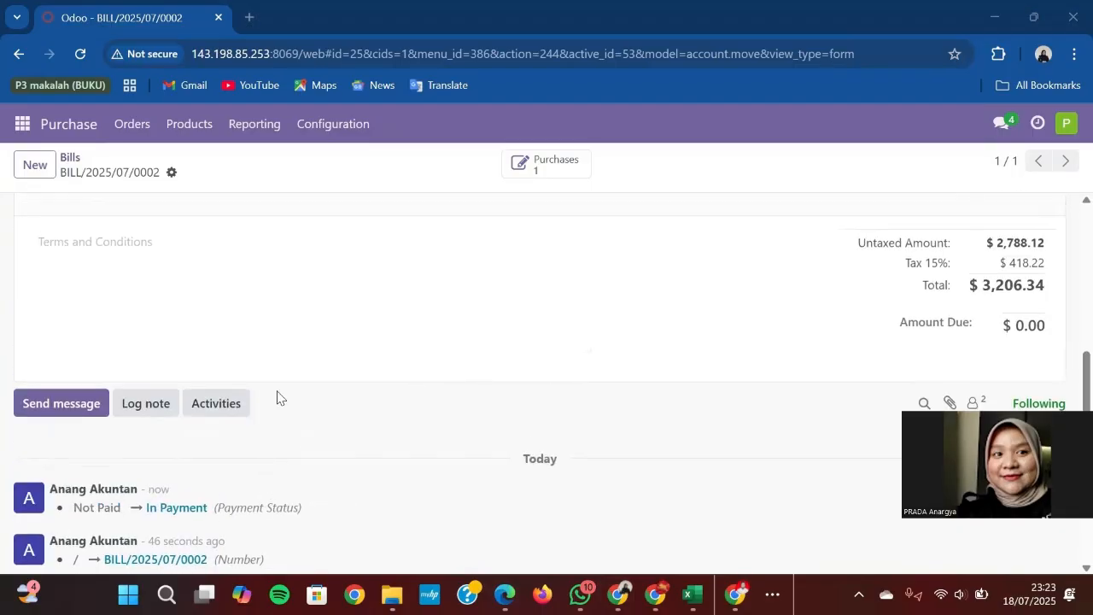
scroll(277, 398, "up", 5)
scroll(276, 358, "up", 2)
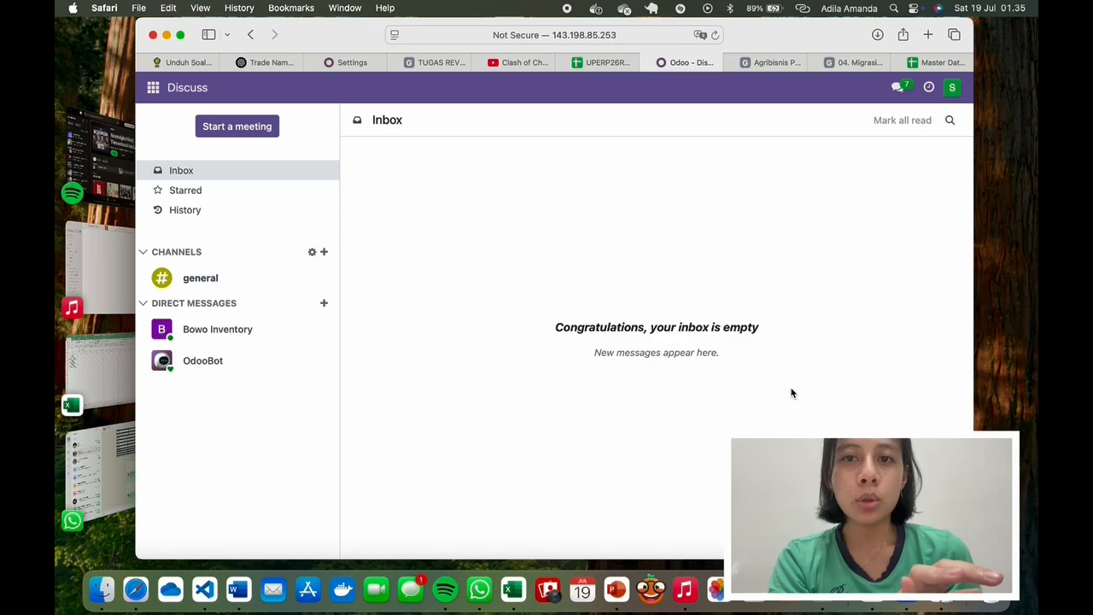
Step: Go to Sales > Orders > Customers to list the eight customer records
left_click(154, 89)
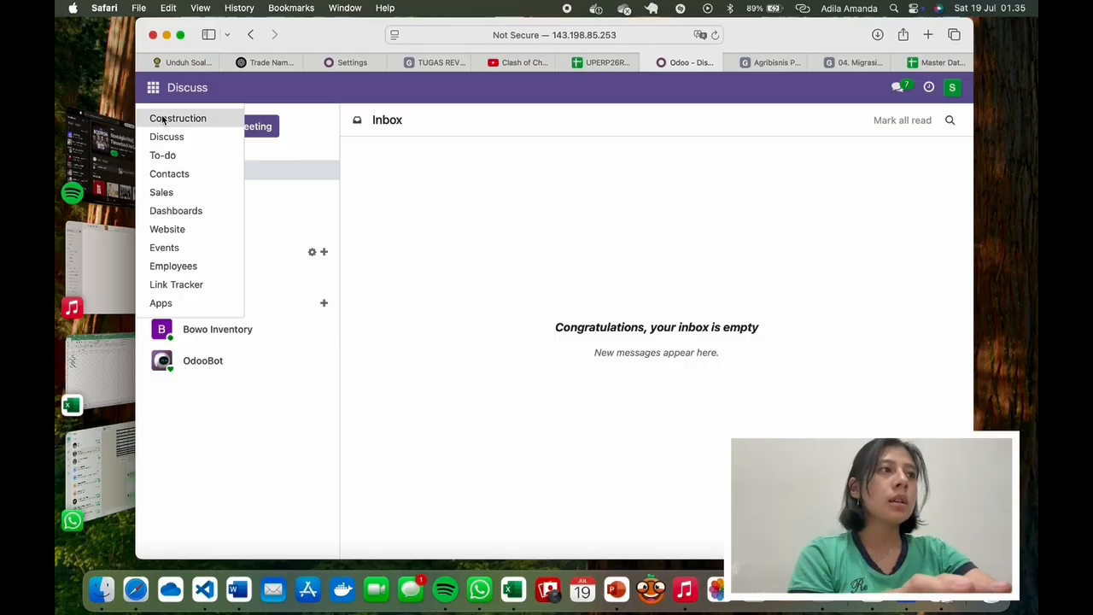
left_click(154, 90)
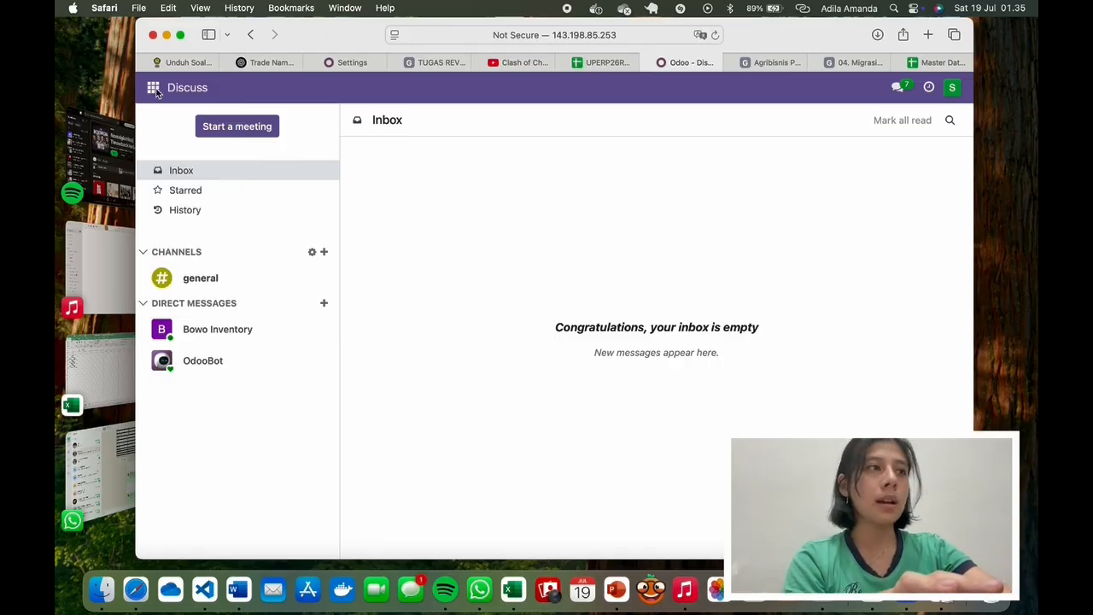
left_click(156, 92)
left_click(173, 191)
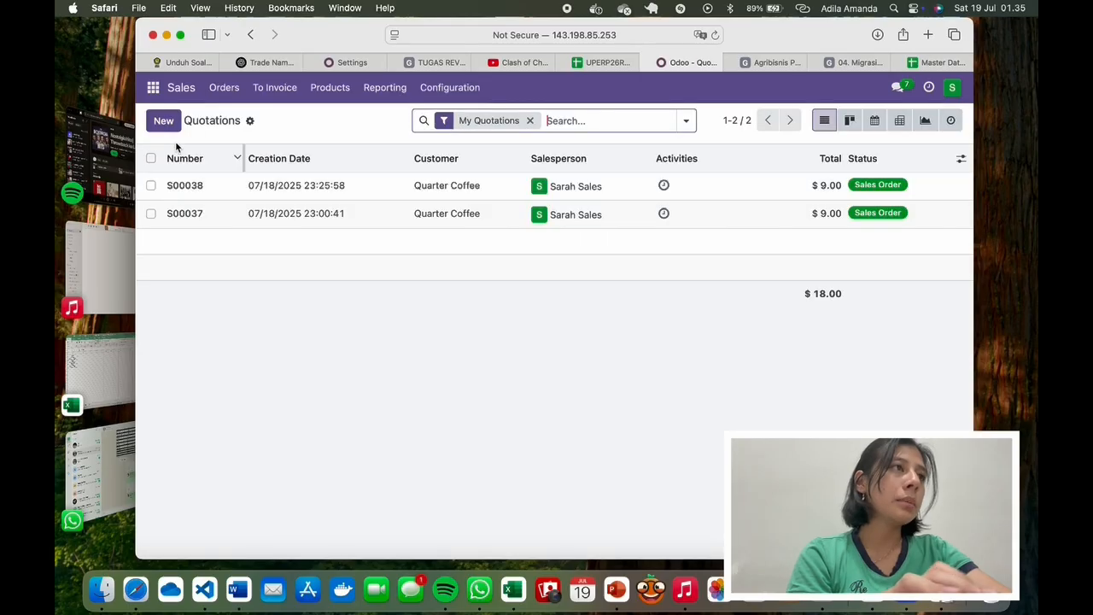
left_click(223, 88)
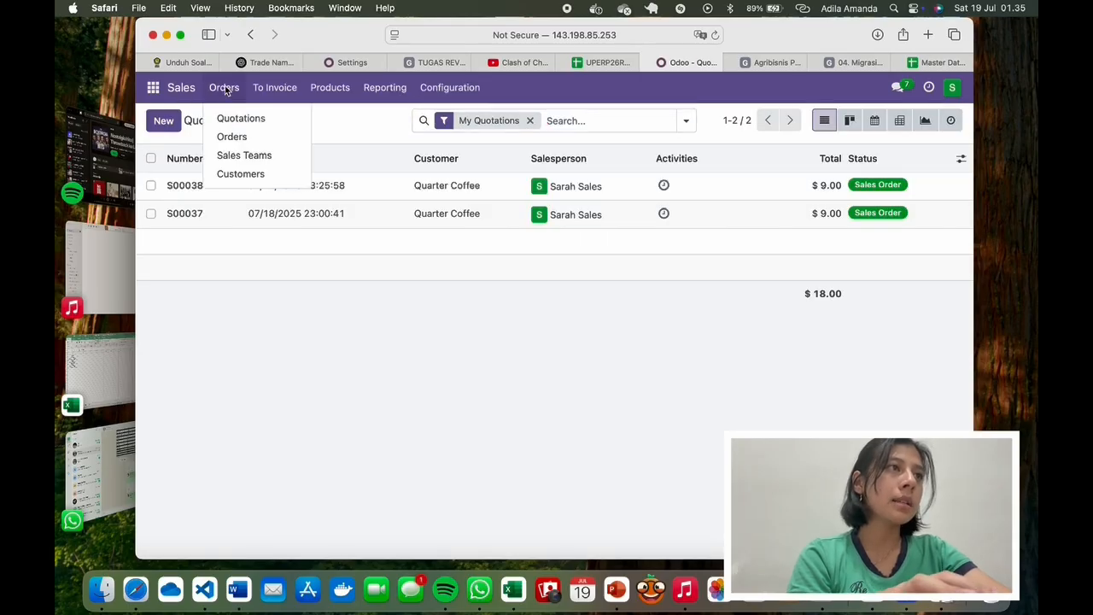
left_click(238, 174)
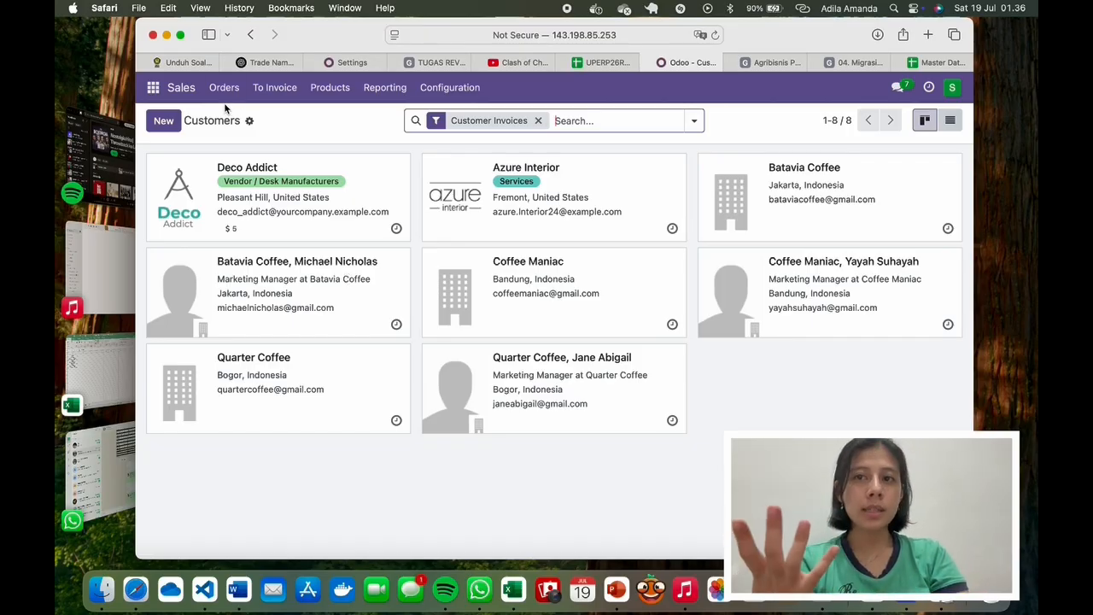
Step: Clear the My Quotations filter, then return to the quotations list showing S00038 and S00037
left_click(181, 89)
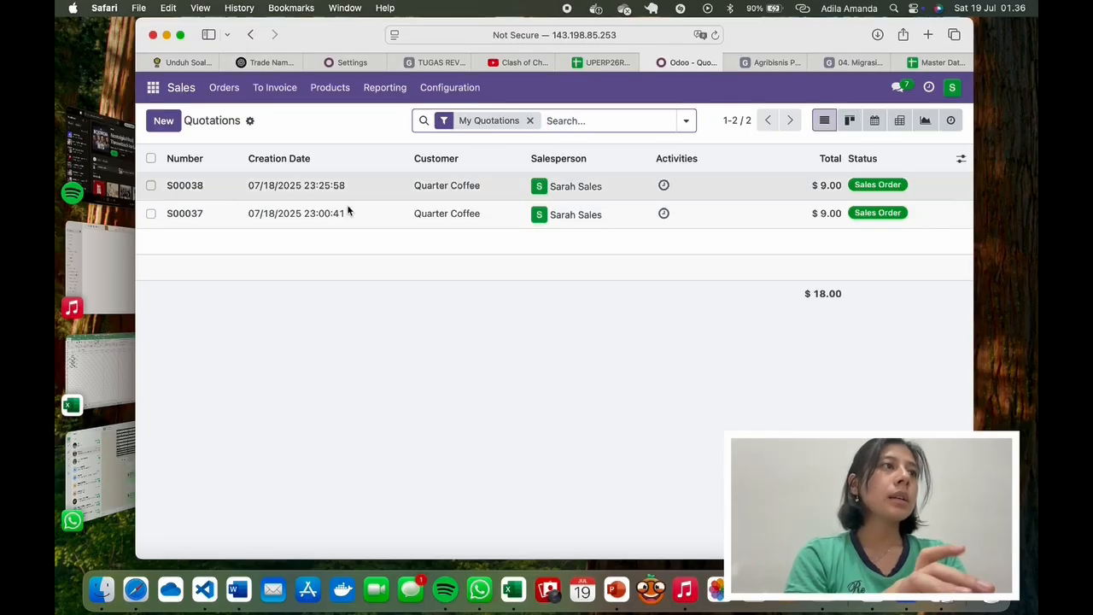
left_click(530, 121)
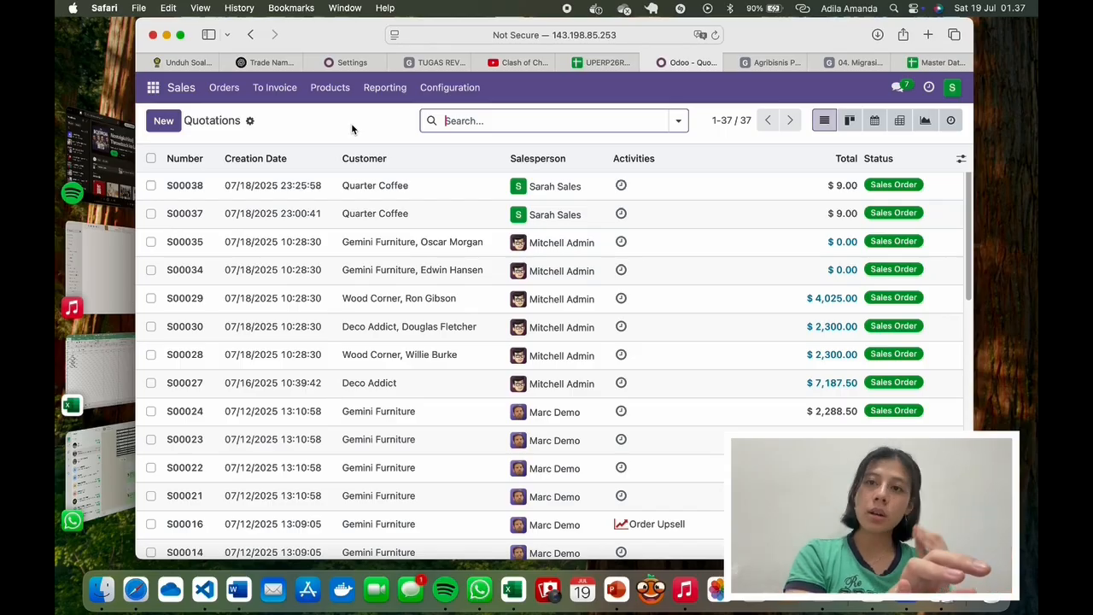
left_click(171, 126)
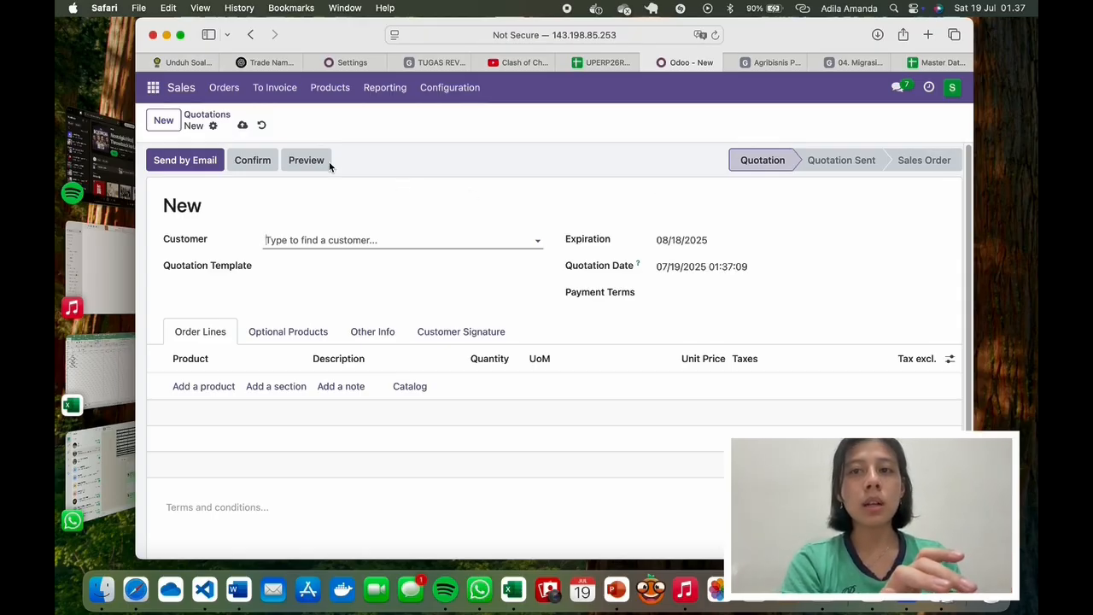
left_click(184, 90)
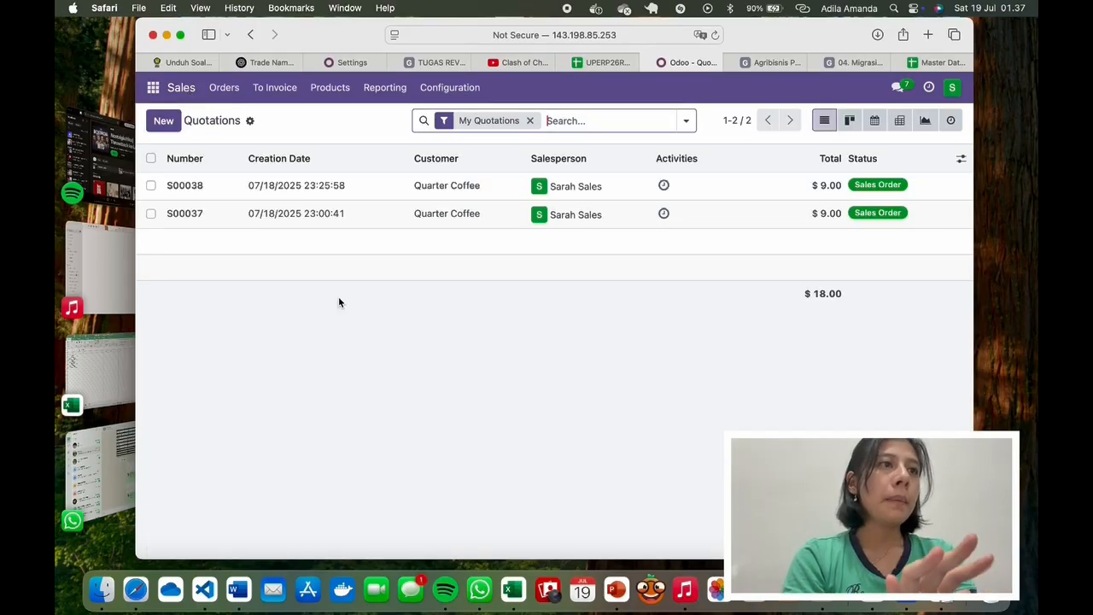
Step: Open sales order S00037 and briefly view the inventory user's chat
left_click(376, 208)
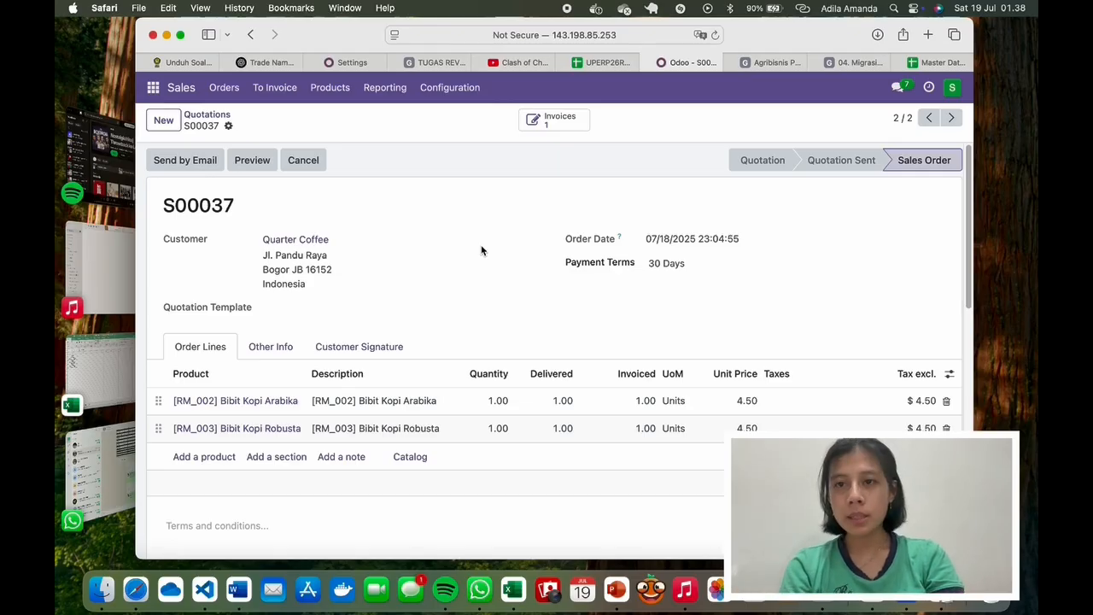
left_click(898, 88)
left_click(793, 277)
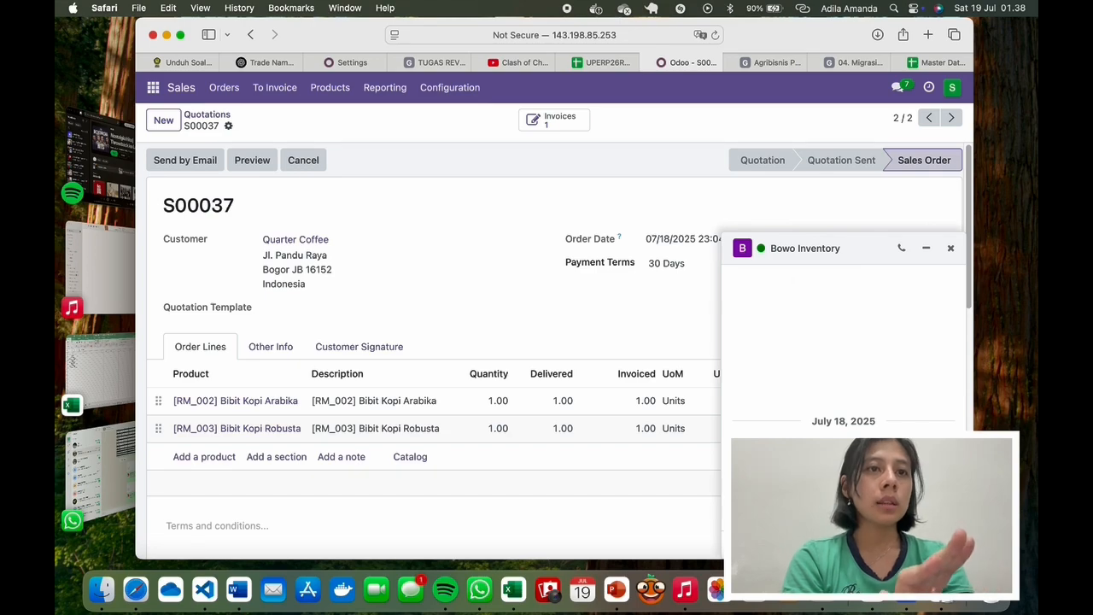
left_click(950, 248)
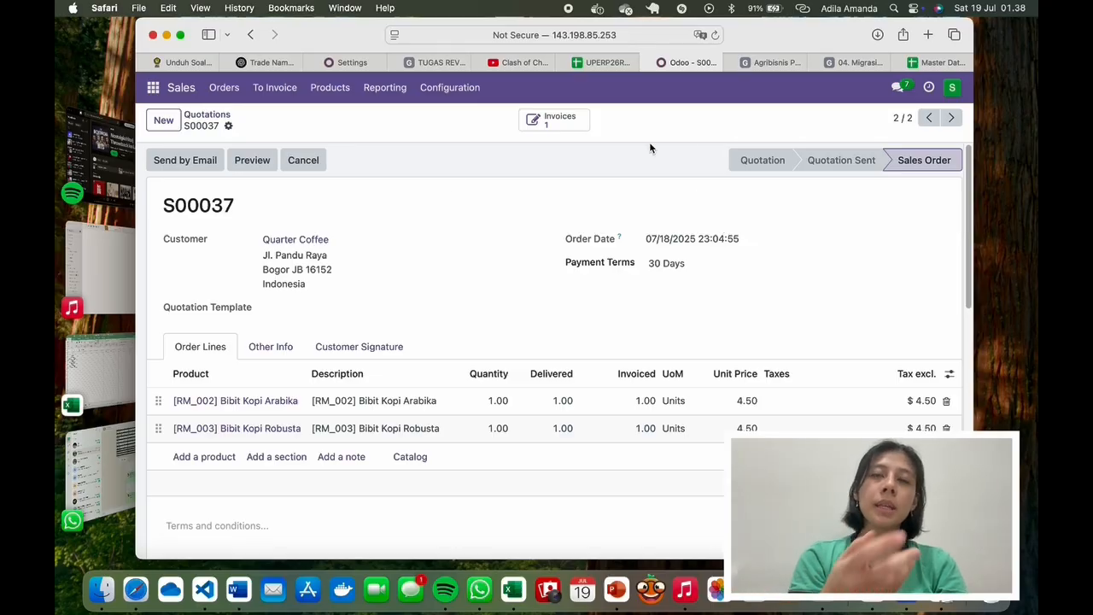
Step: Check S00037's linked invoice, then list the 12 Orders to Invoice
left_click(579, 126)
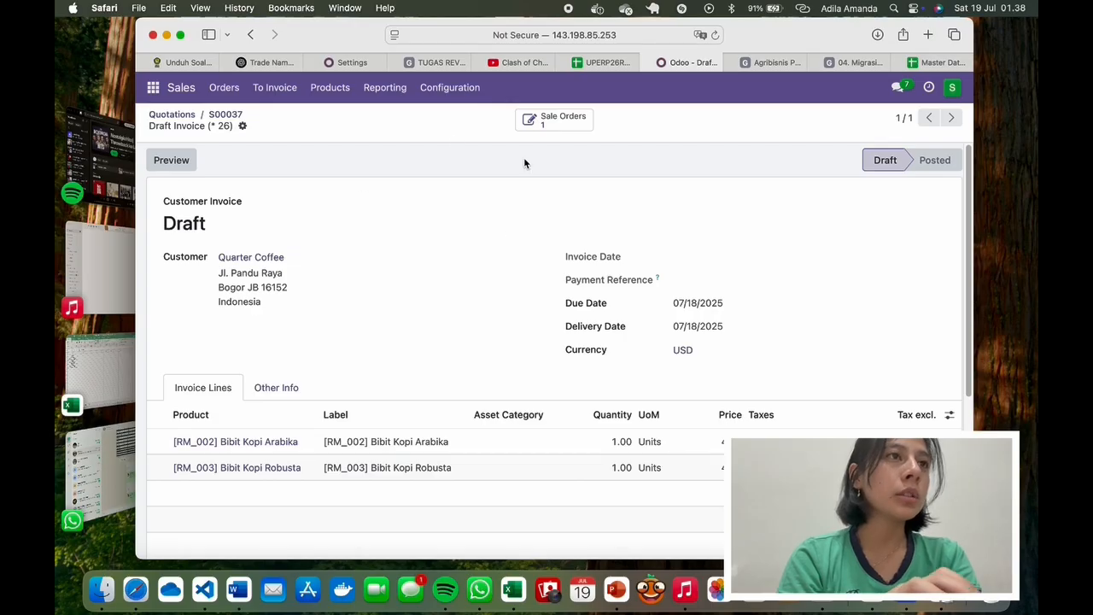
left_click(274, 87)
left_click(282, 118)
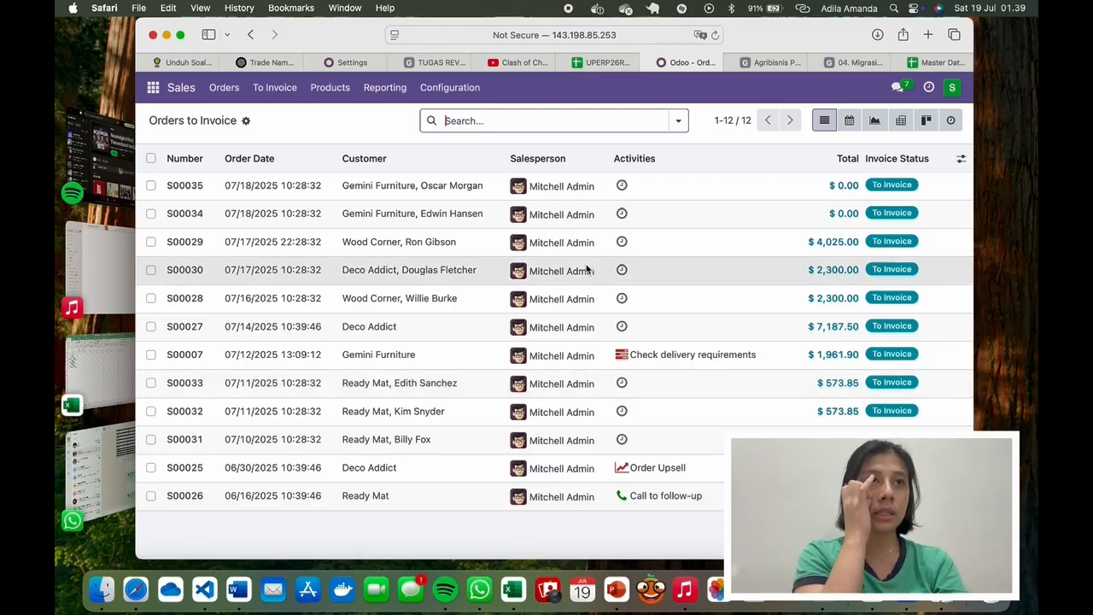
Step: From the quotations list, open the invoice linked to sales order S00037
left_click(185, 91)
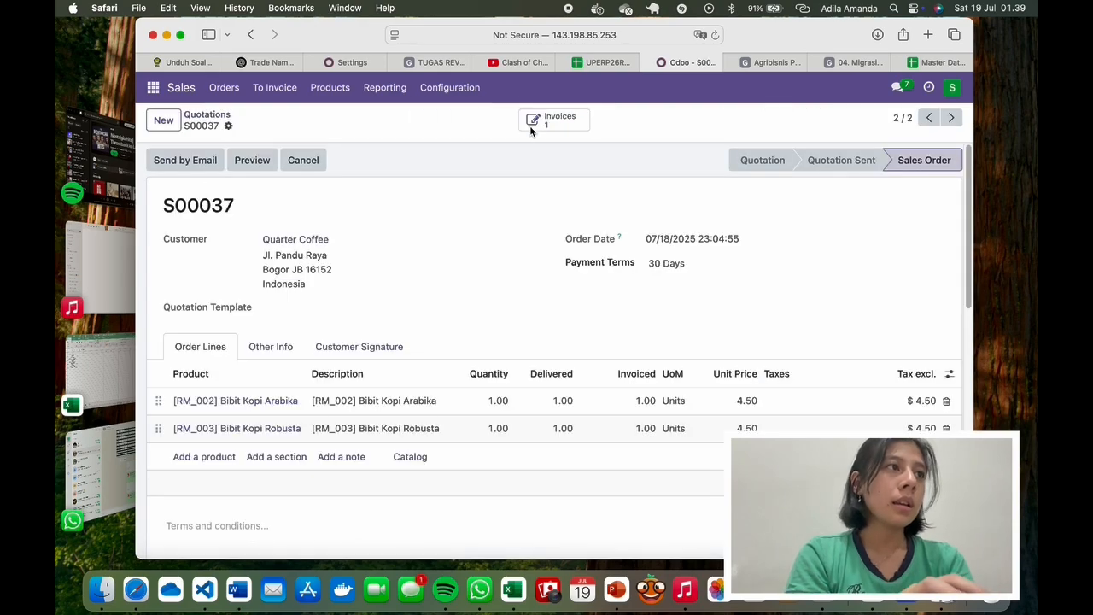
left_click(533, 123)
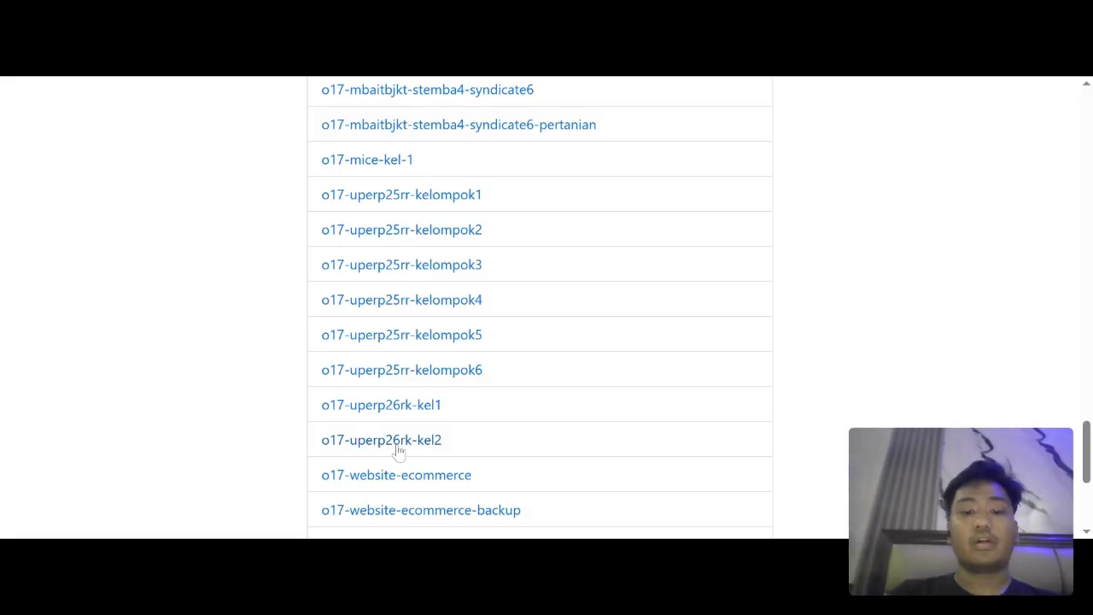
Step: Log in to database o17-uperp26rk-kel2 with the account e-mail and password
left_click(398, 448)
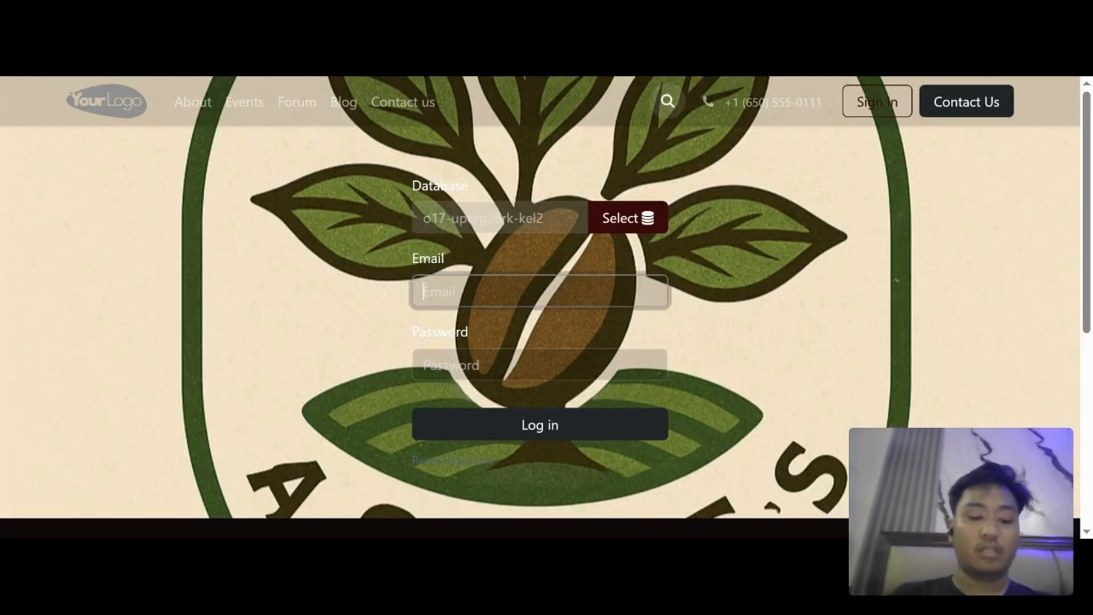
key("ctrl+v")
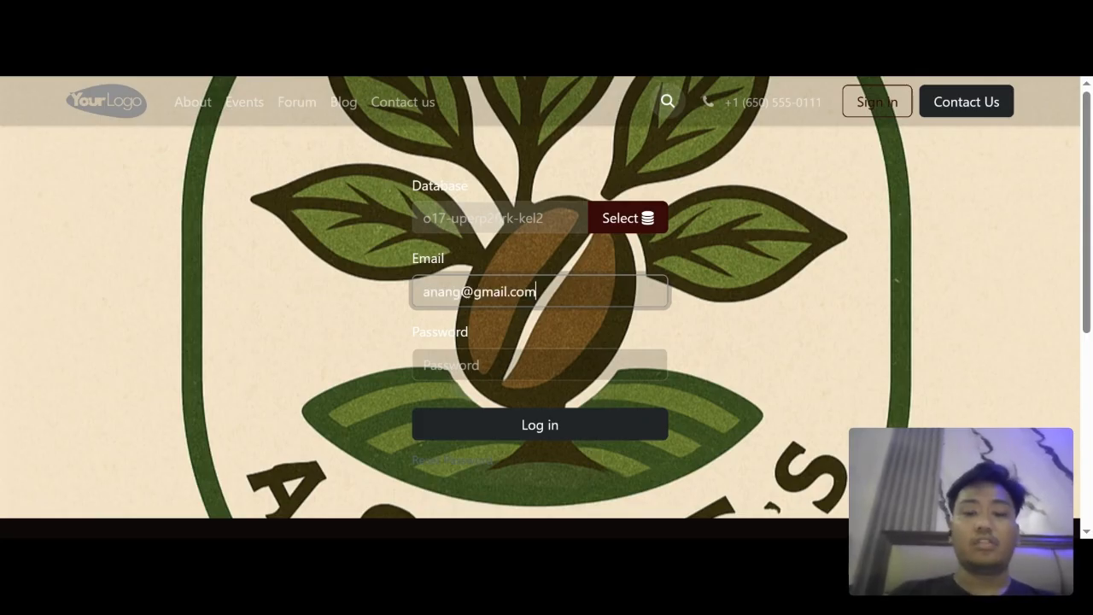
key("Tab")
type("•")
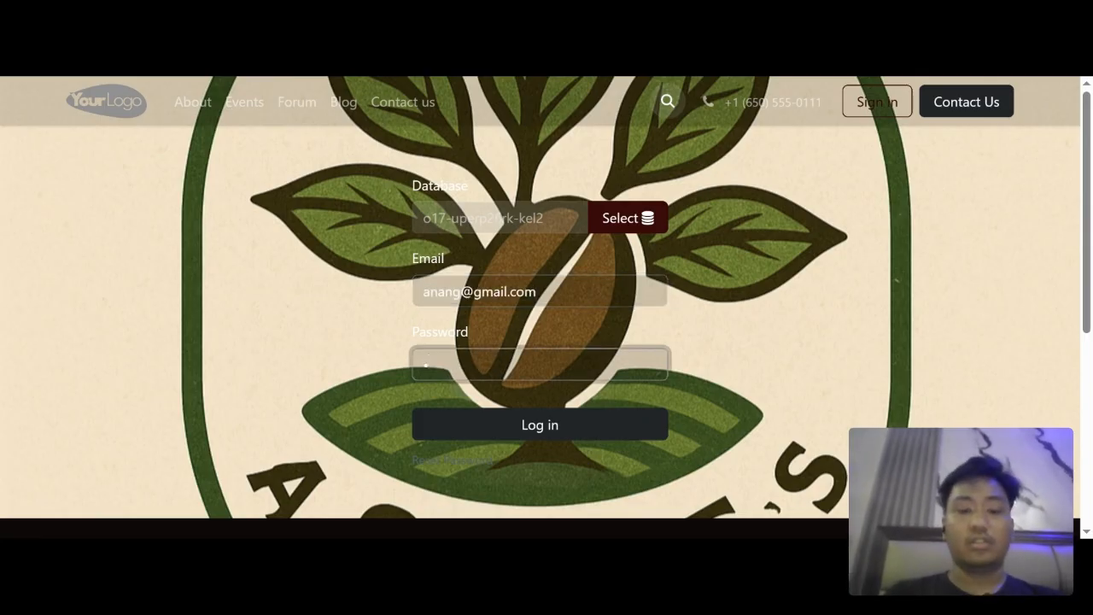
type("••")
key("BackSpace")
key("BackSpace")
key("BackSpace")
type("•")
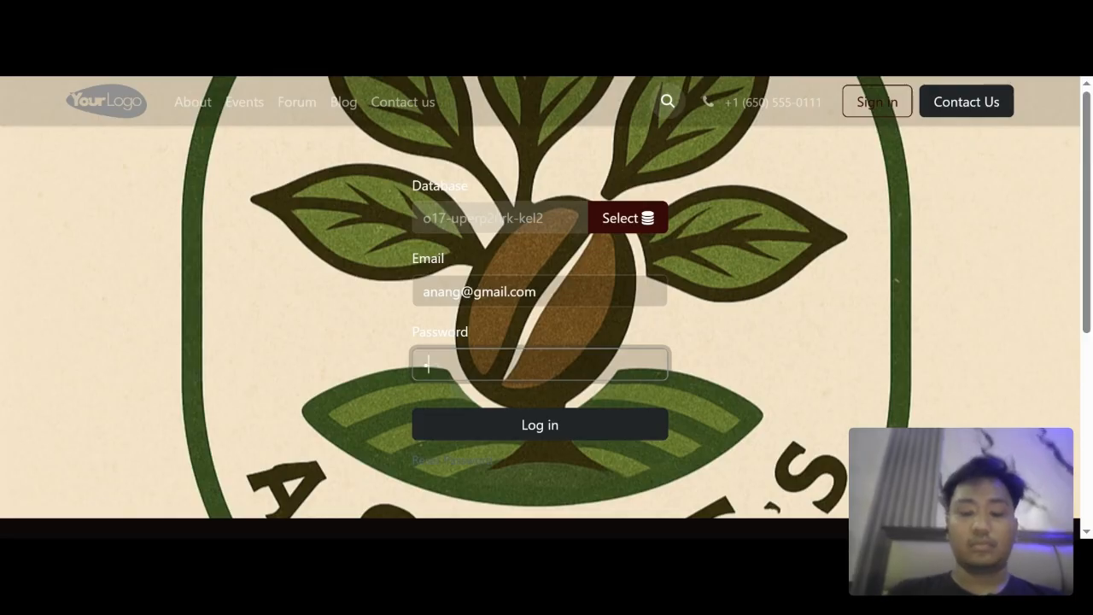
key("Return")
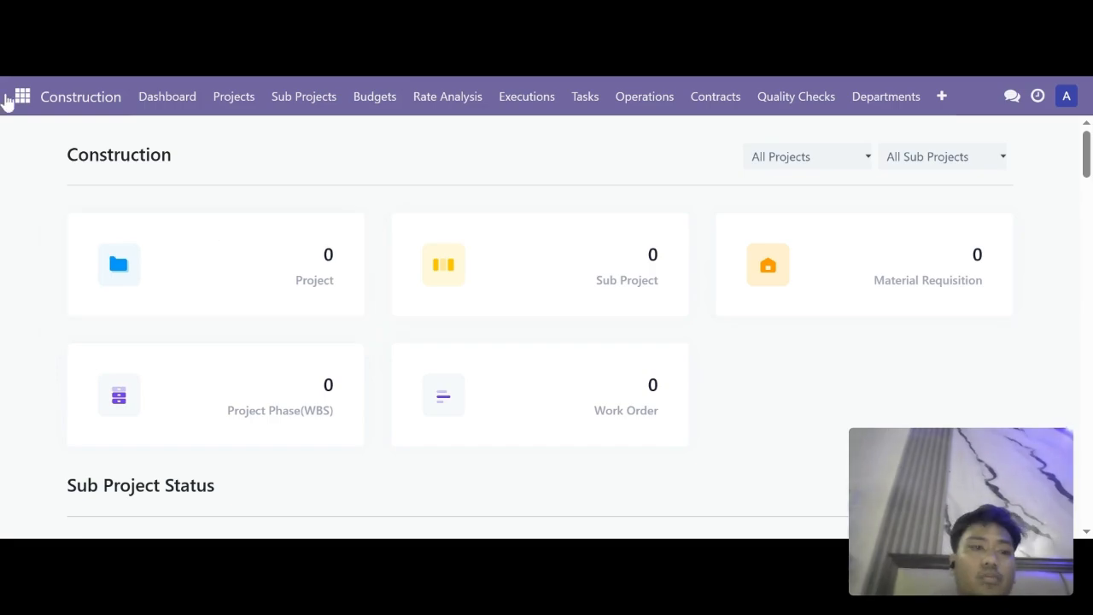
Step: Switch to Accounting and view its dashboard: 2 invoices to validate, $9,944.87 bank balance
left_click(18, 100)
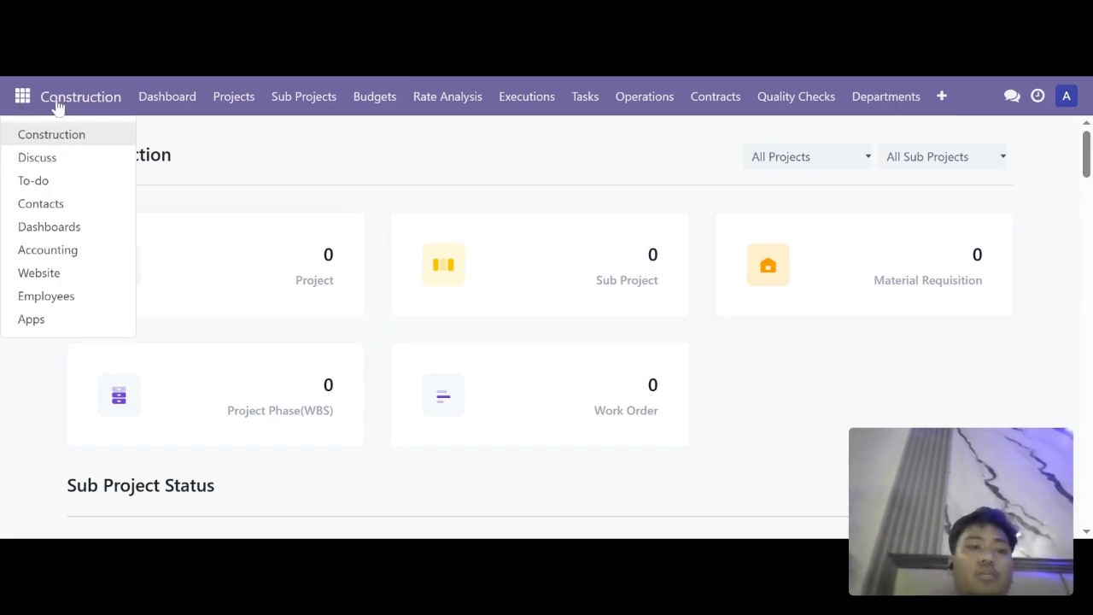
left_click(53, 253)
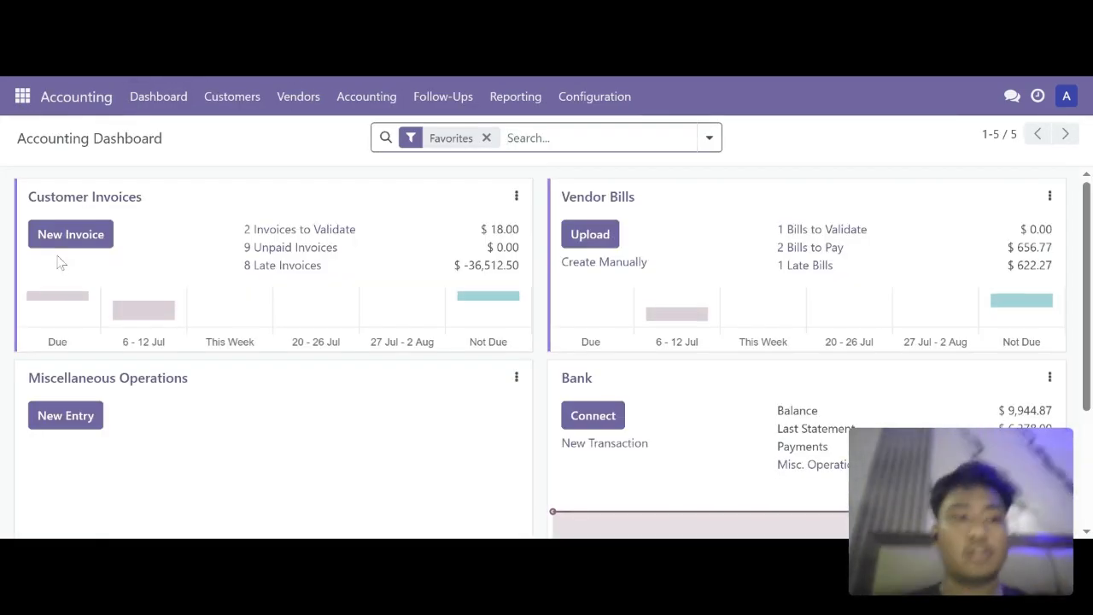
left_click(253, 96)
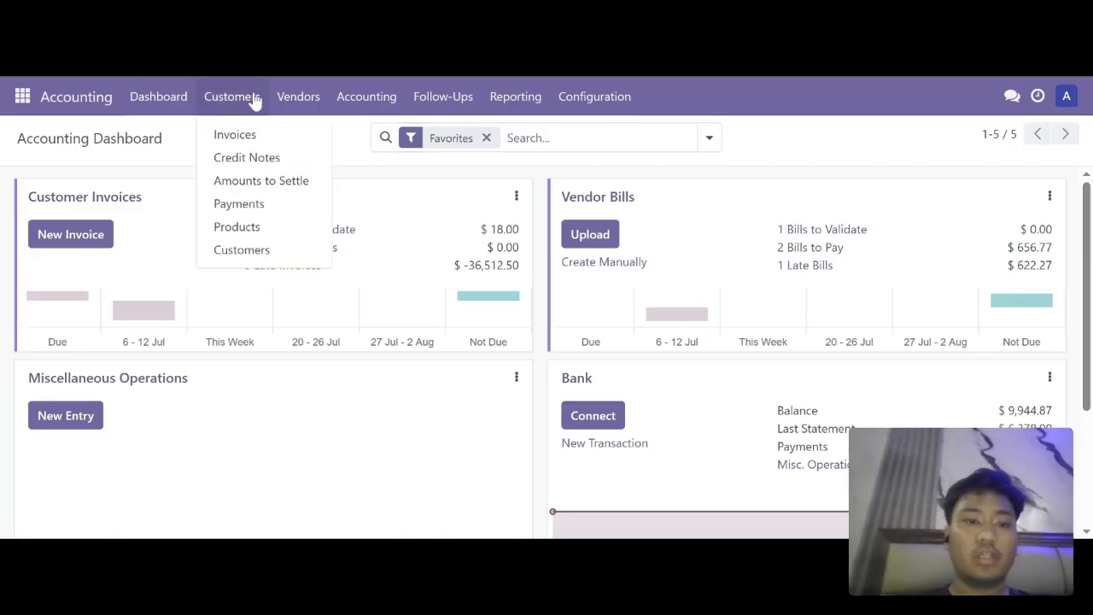
left_click(235, 136)
left_click(150, 89)
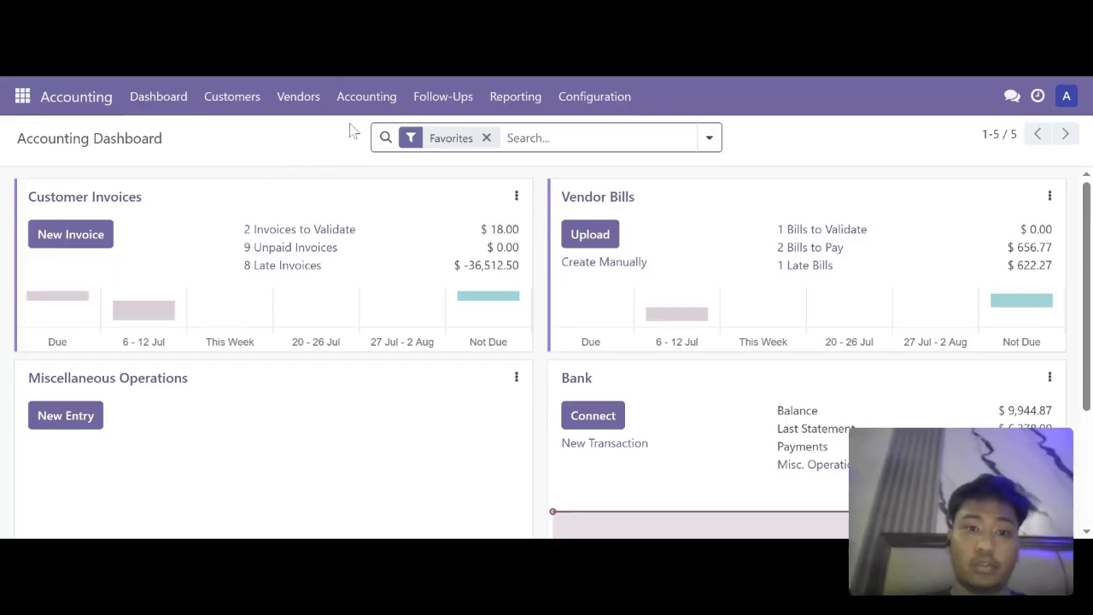
Step: Open draft invoice INV/2025/00005 from Customers > Invoices and review its coffee seed lines
left_click(239, 101)
left_click(254, 135)
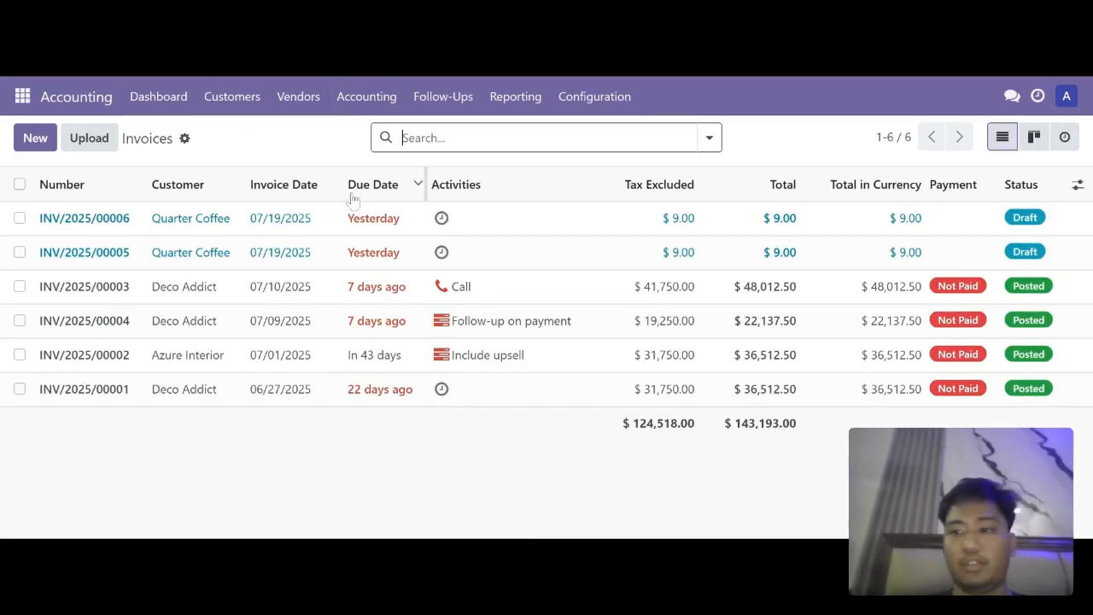
left_click(314, 255)
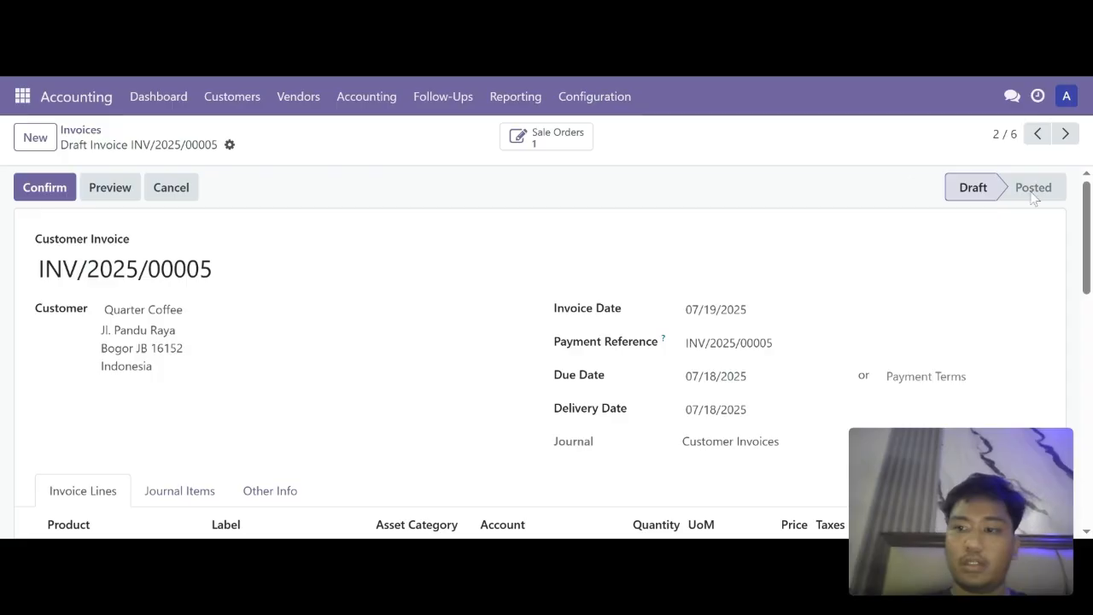
left_click_drag(1090, 224, 1089, 273)
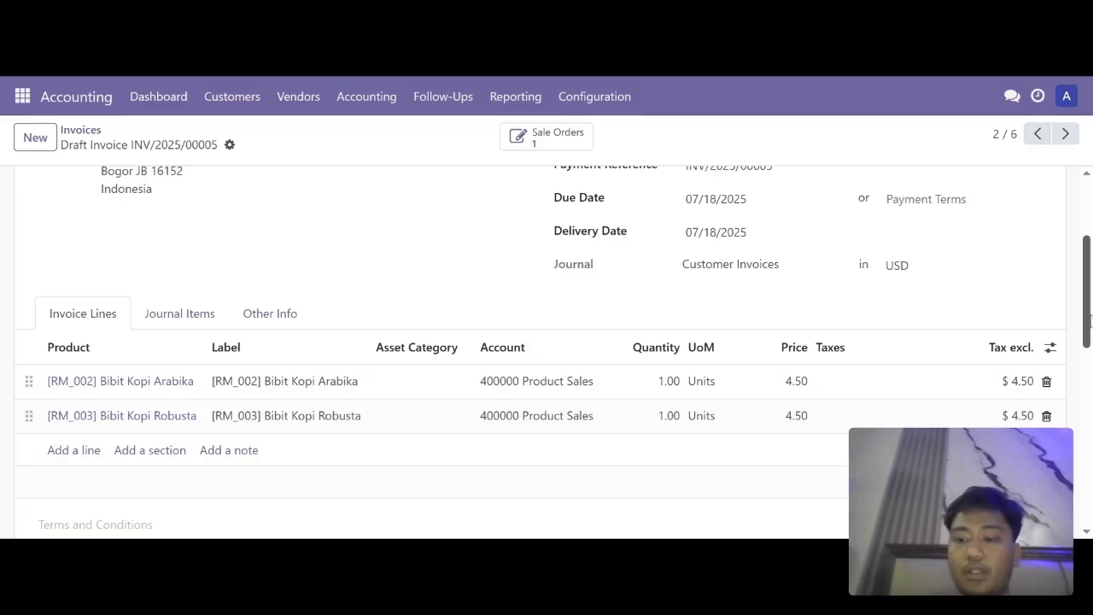
scroll(1088, 318, "down", 1)
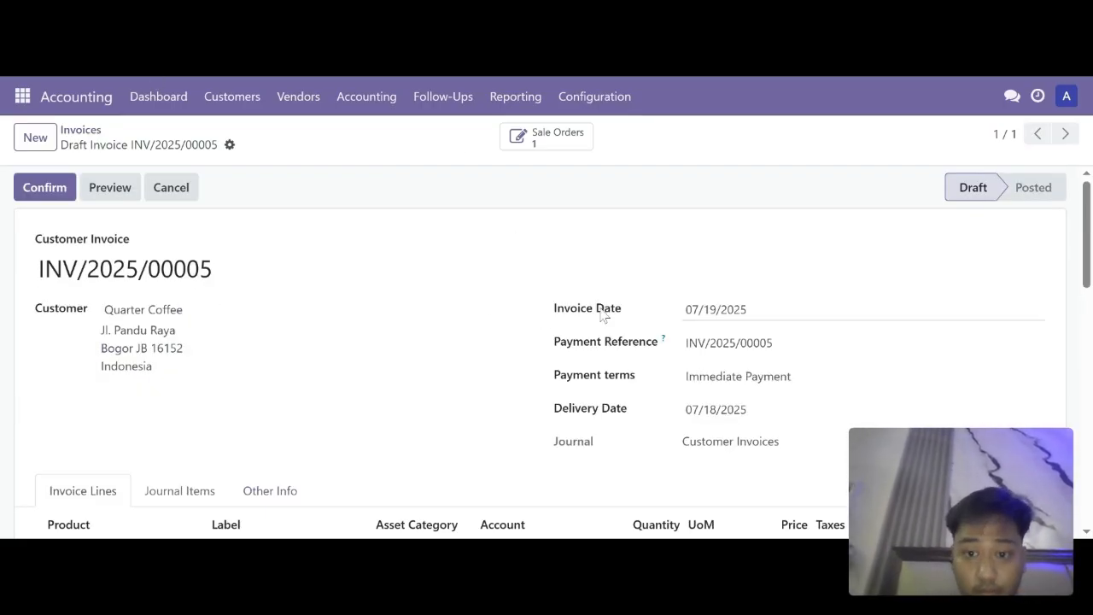
Step: Keep invoice date 19 July, set Immediate Payment terms, and confirm INV/2025/00005
left_click(723, 314)
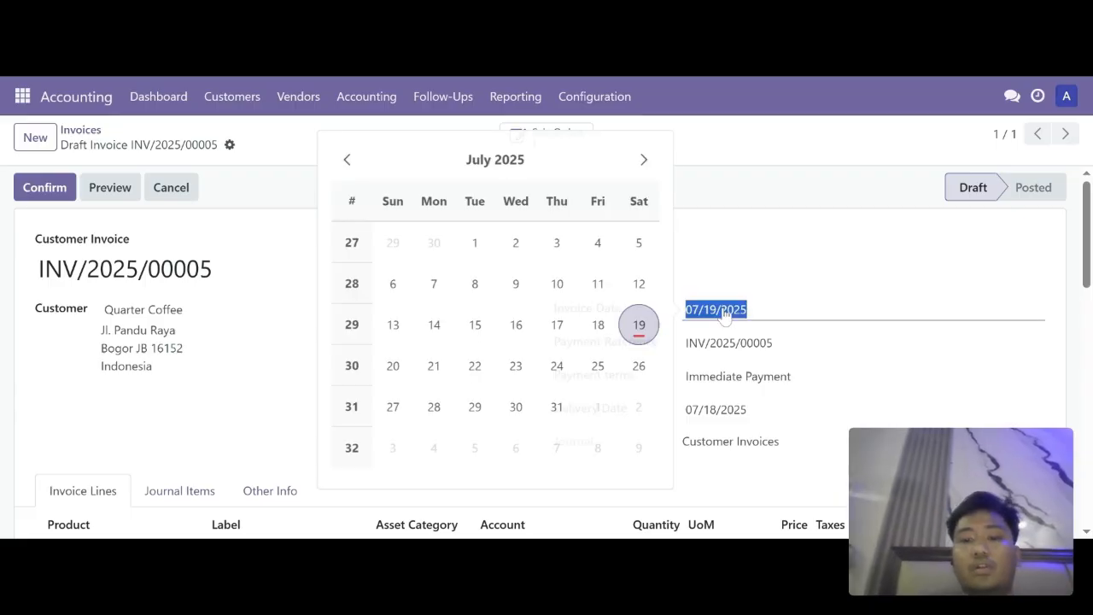
left_click(647, 323)
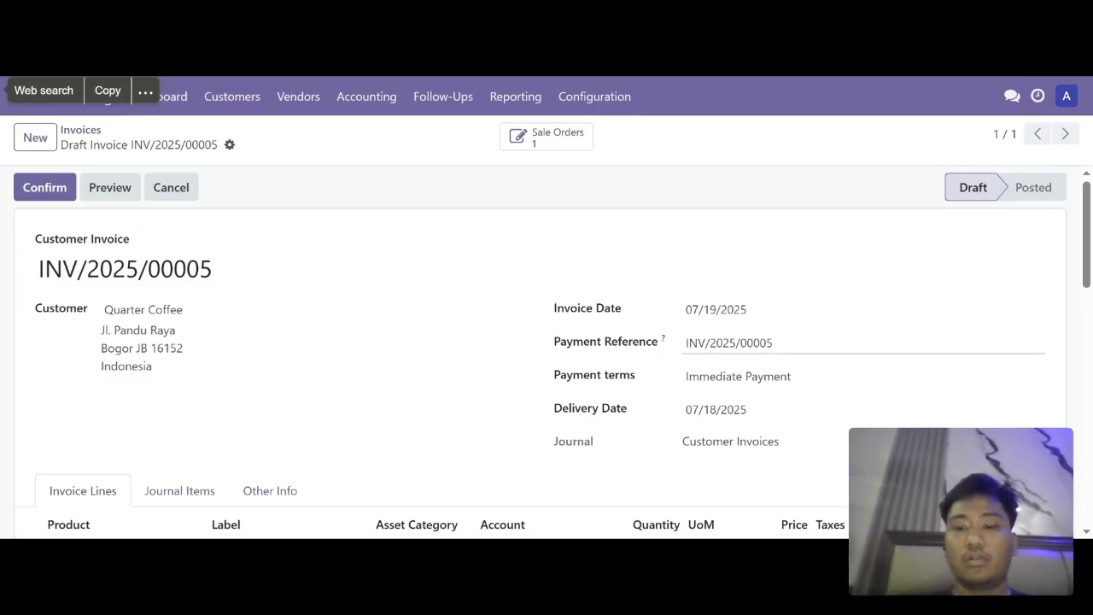
left_click(739, 376)
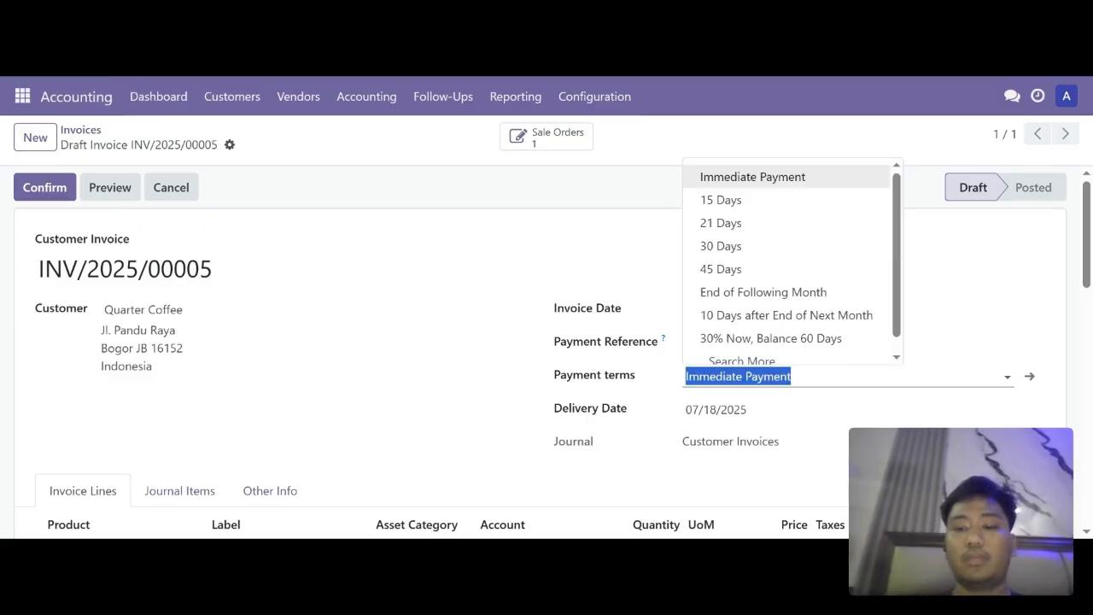
left_click(752, 177)
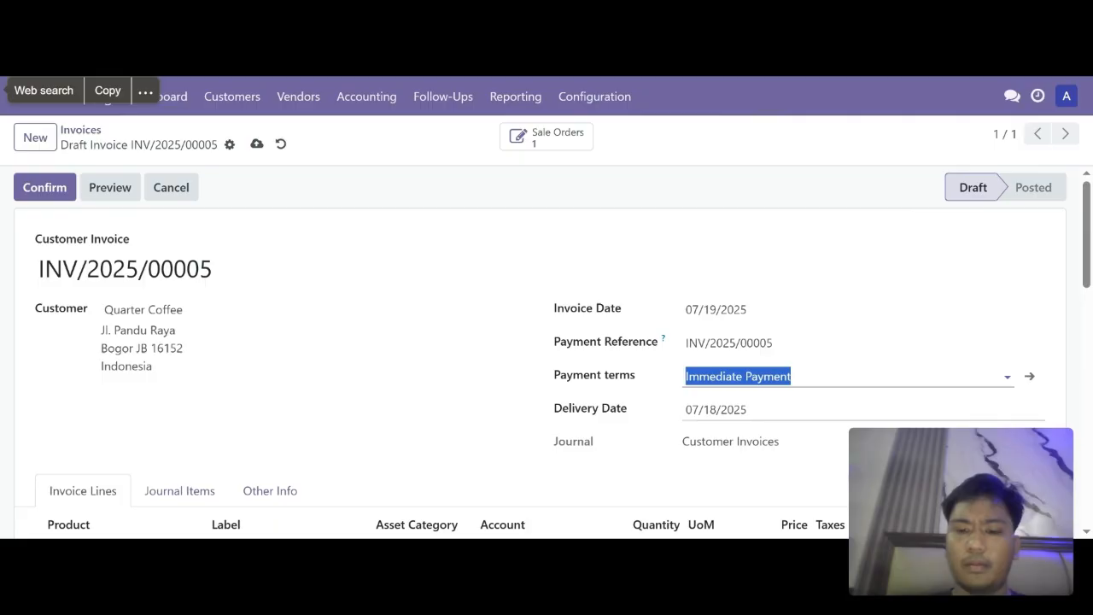
left_click(749, 411)
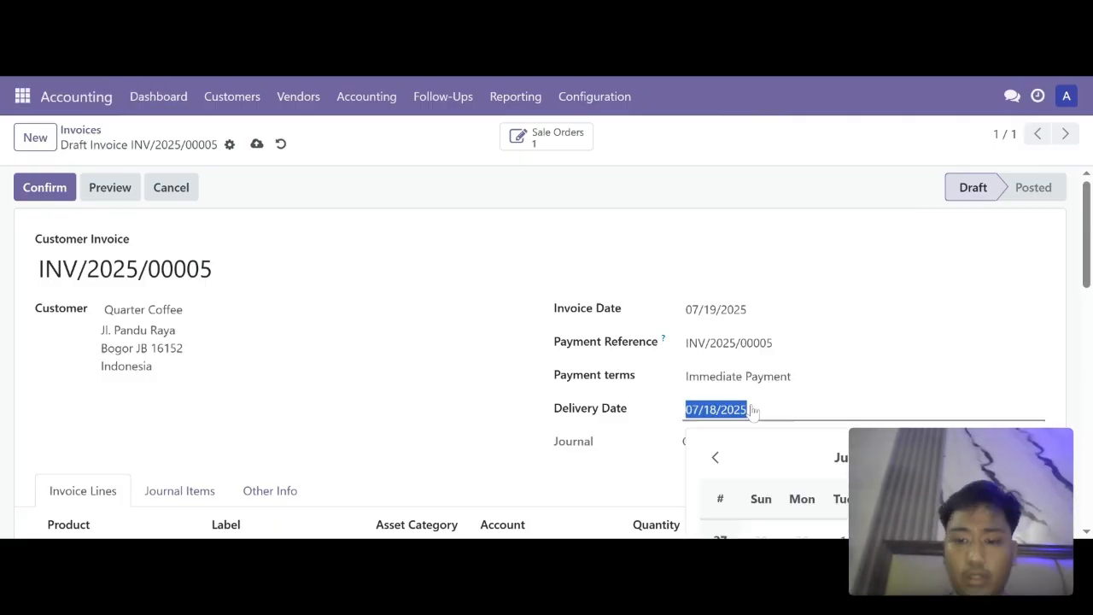
scroll(845, 367, "down", 2)
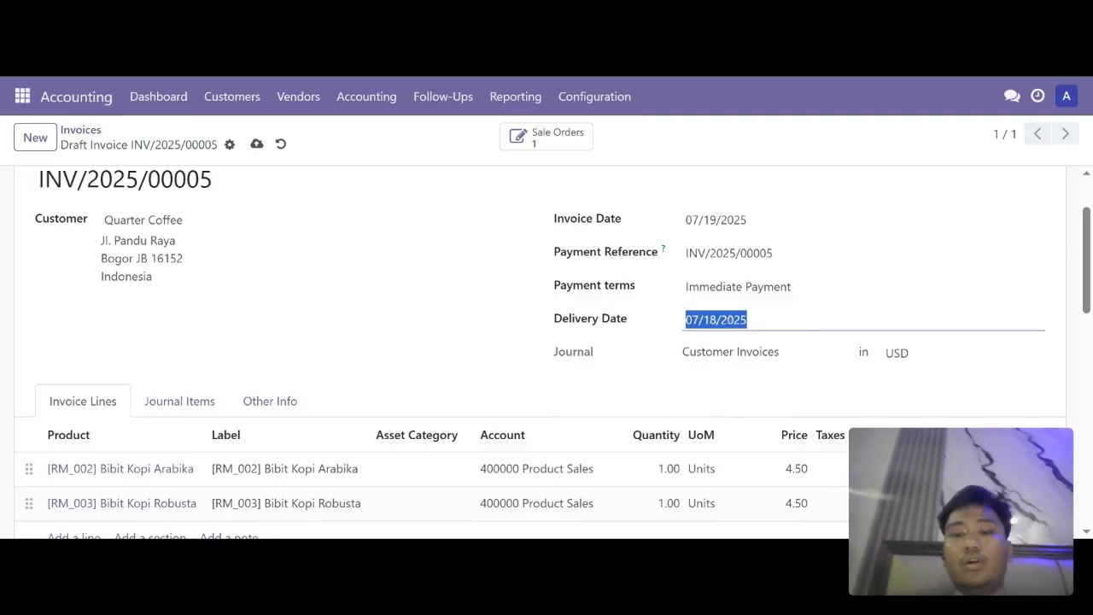
scroll(564, 359, "up", 2)
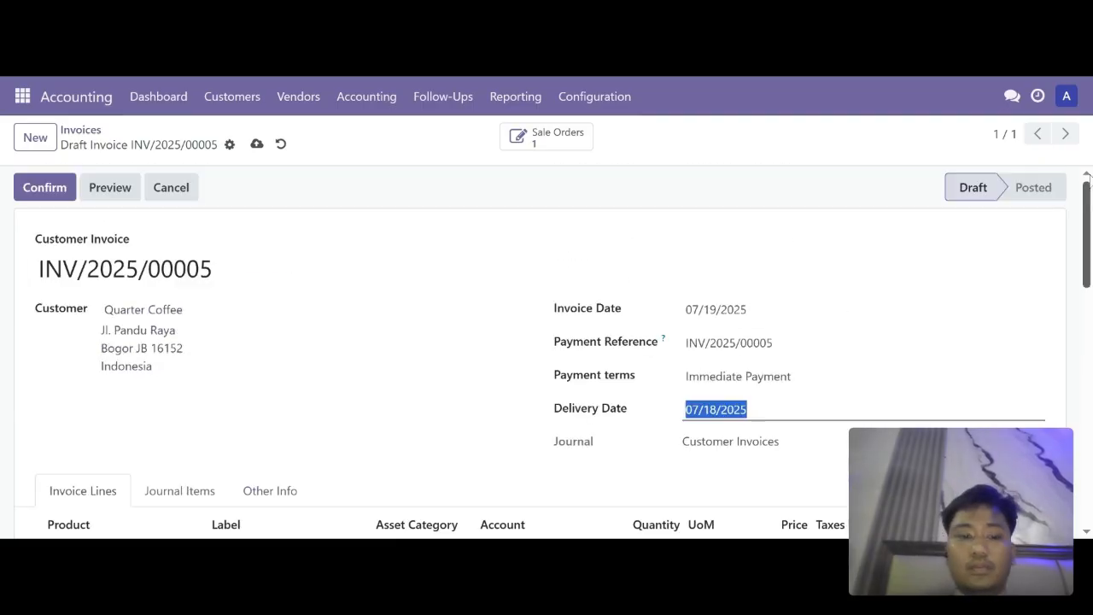
left_click(44, 189)
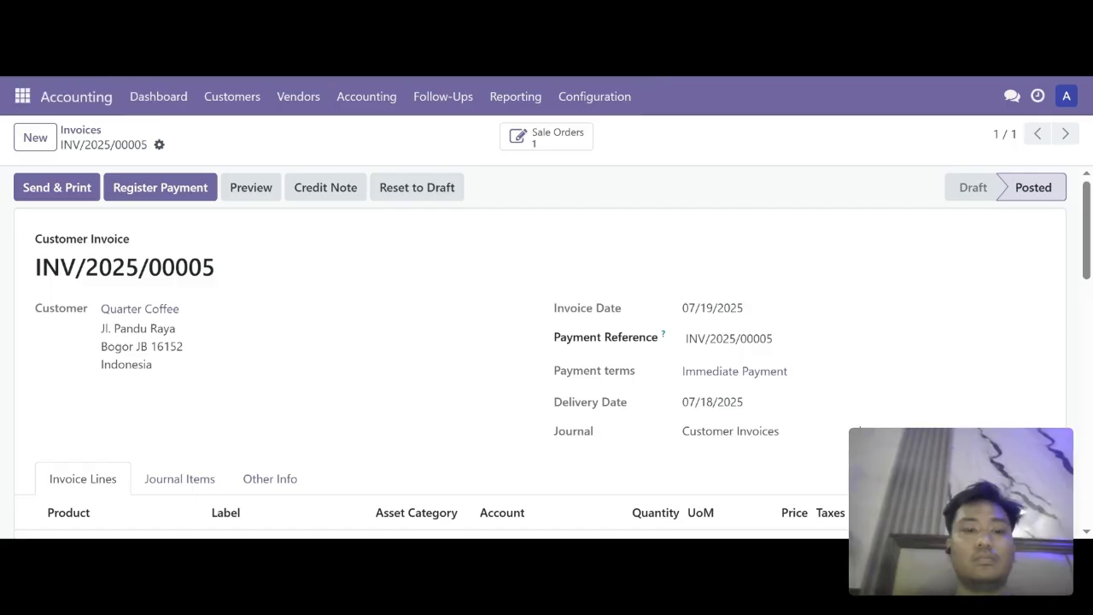
Step: Register the $9.00 payment in USD using the Bank journal and Manual method
left_click(175, 187)
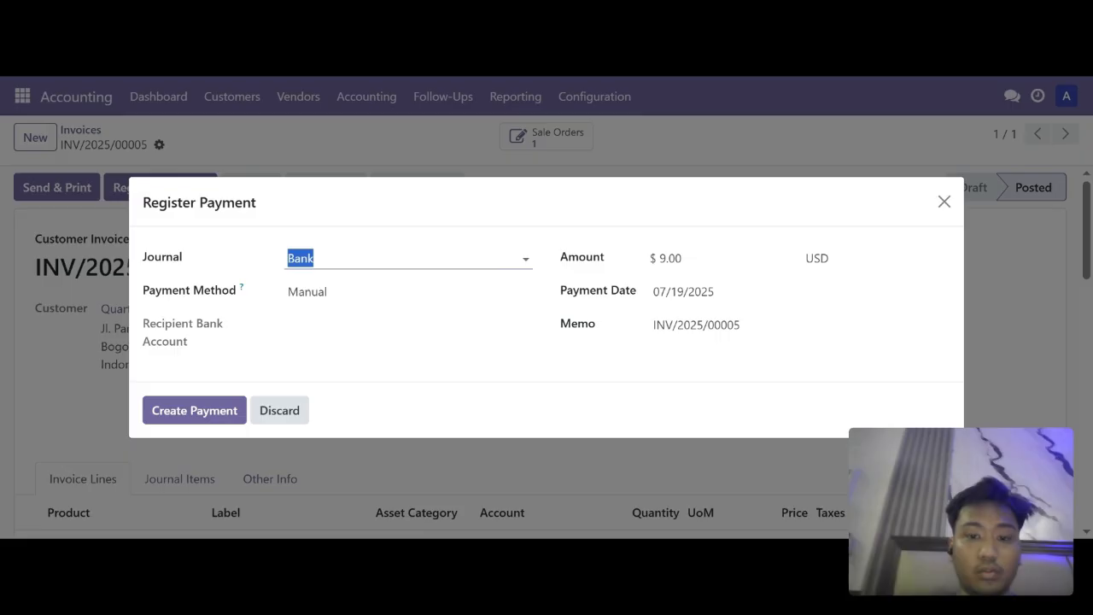
left_click(342, 258)
left_click(331, 292)
left_click(331, 292)
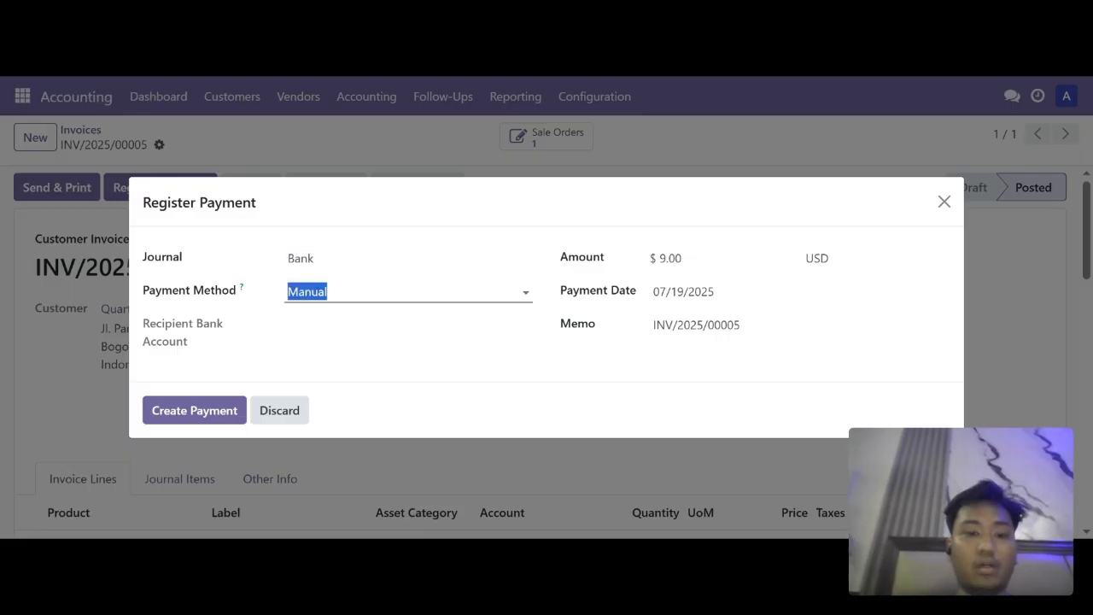
left_click(332, 322)
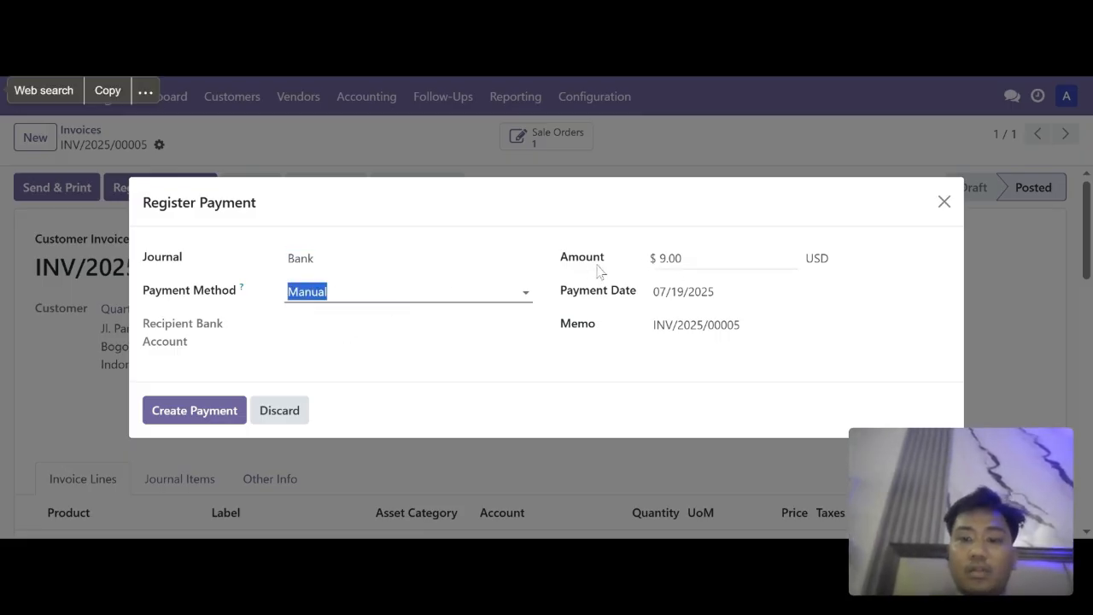
left_click(888, 259)
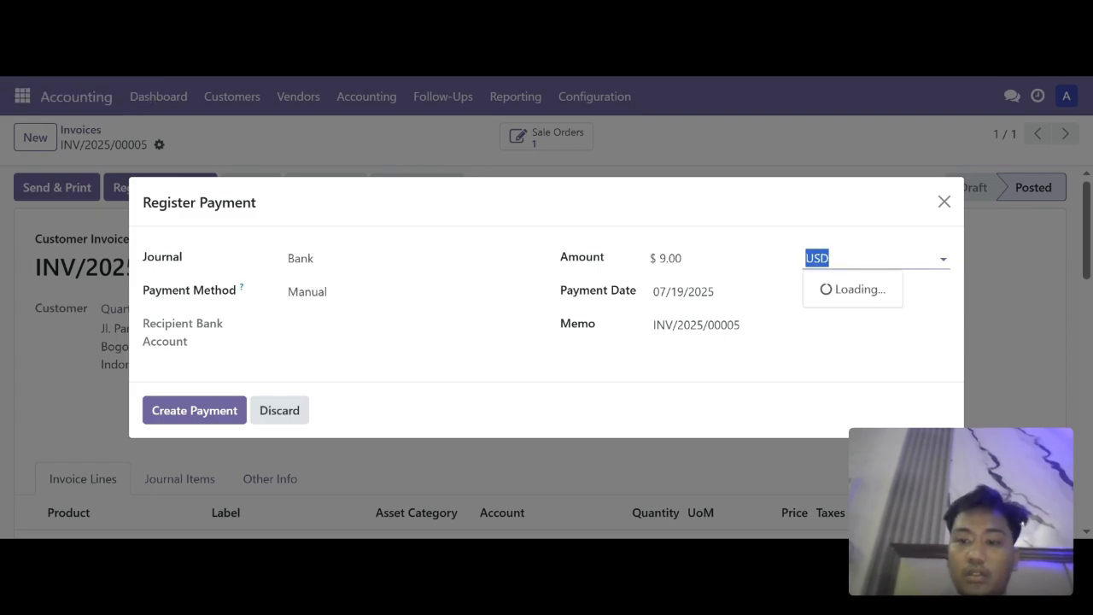
left_click(888, 258)
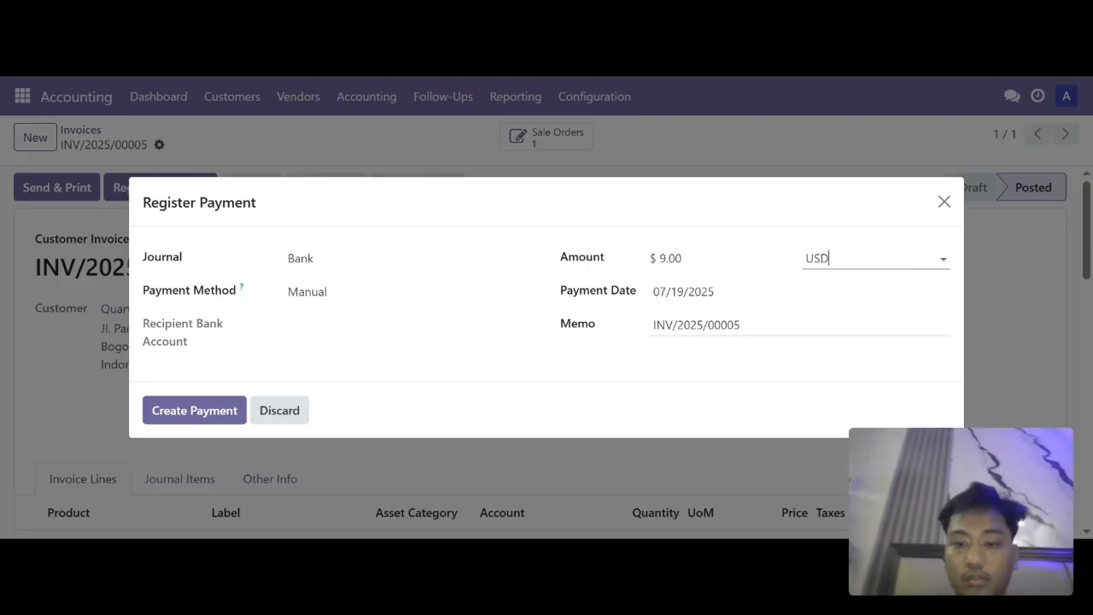
left_click(184, 413)
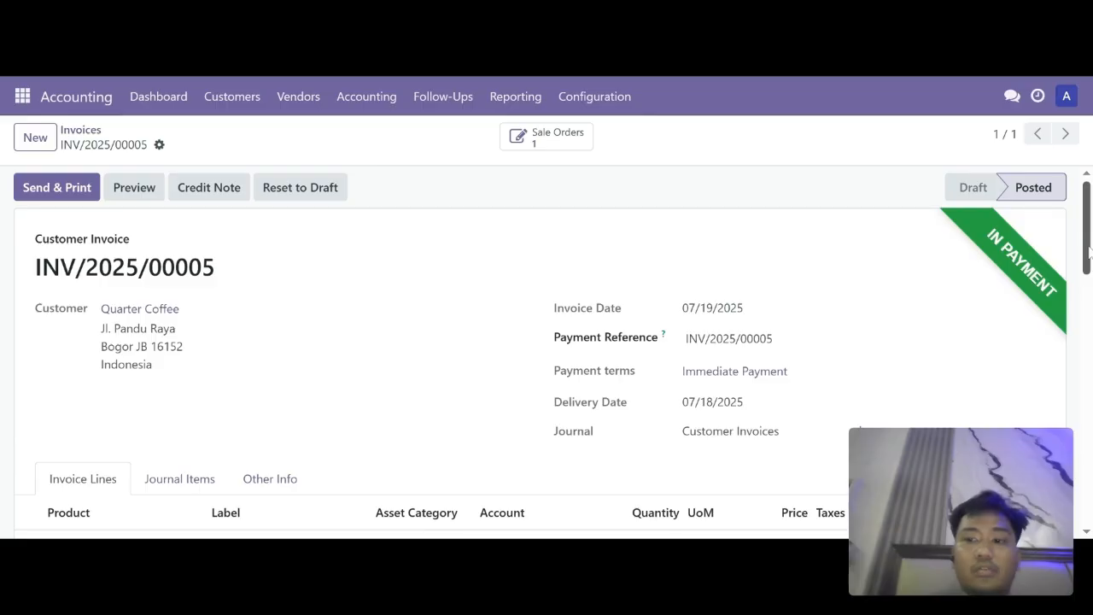
Step: Send & Print invoice INV/2025/00005 as a download only, with Email unchecked
left_click_drag(1087, 249, 1088, 343)
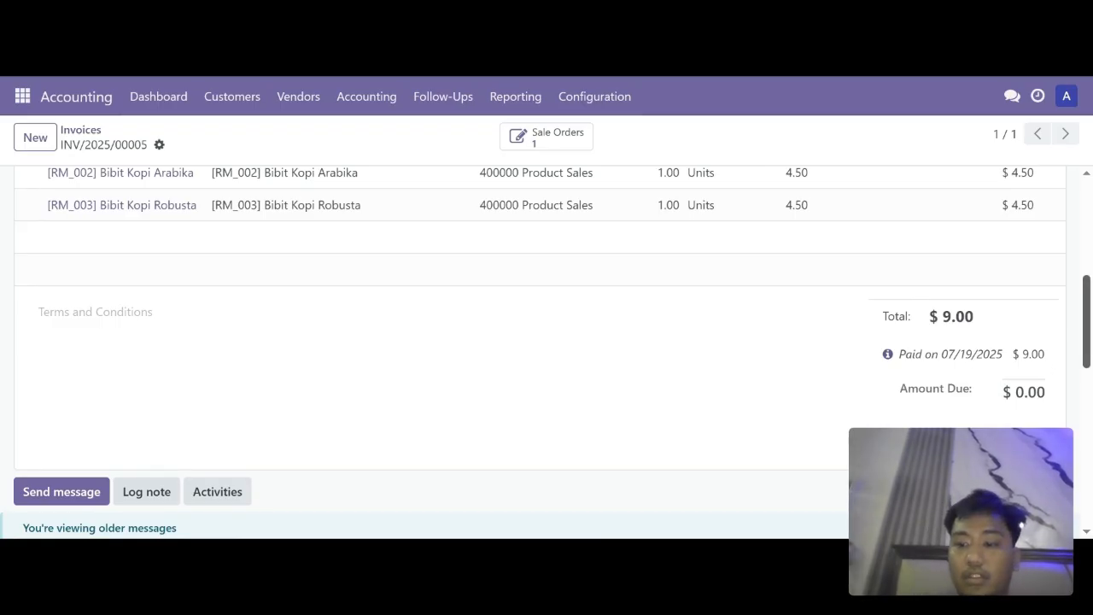
mouse_move(1086, 340)
left_mouse_down()
mouse_move(1086, 297)
mouse_move(1086, 344)
left_mouse_up()
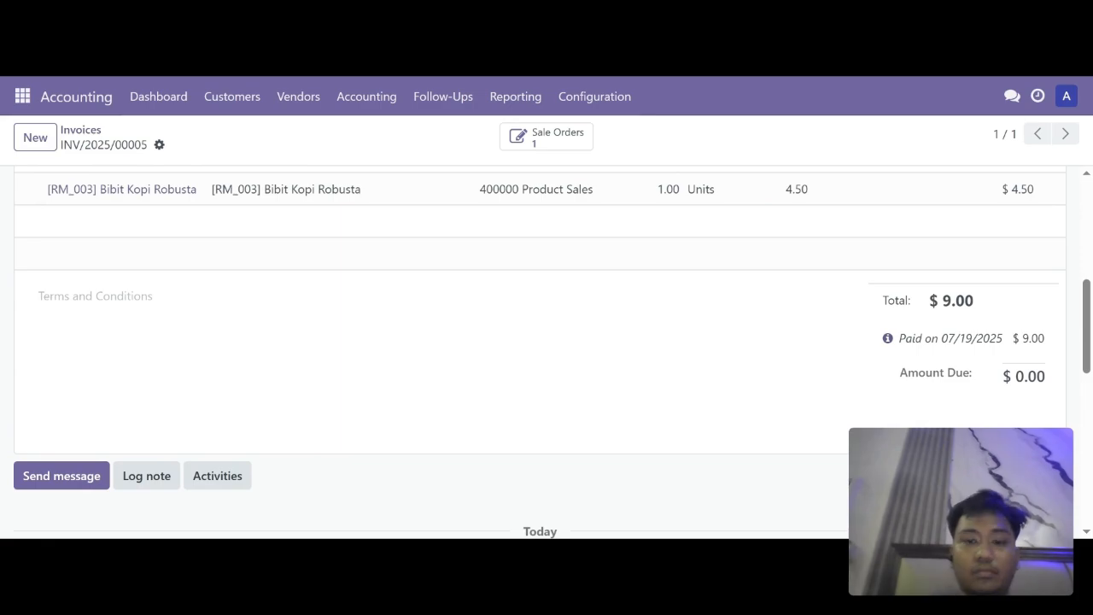
scroll(725, 193, "up", 5)
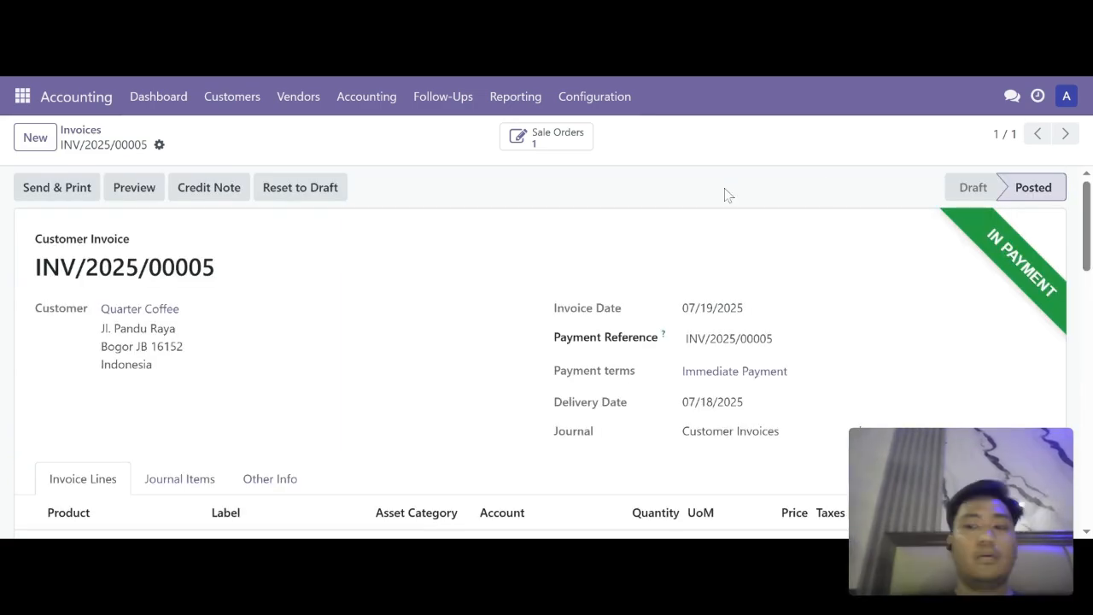
left_click(79, 186)
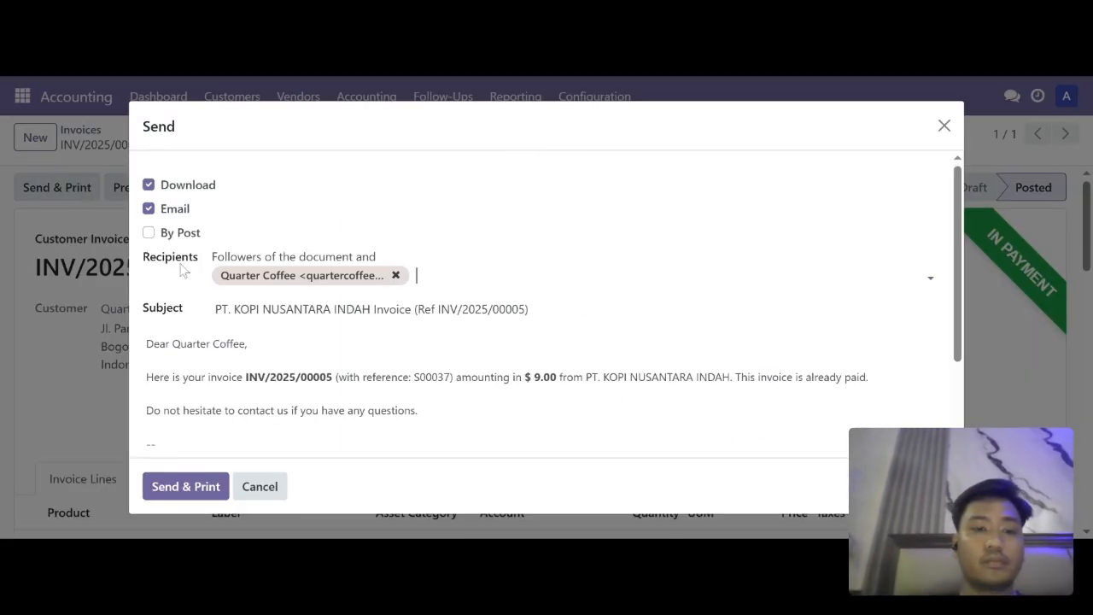
left_click(148, 208)
left_click(188, 397)
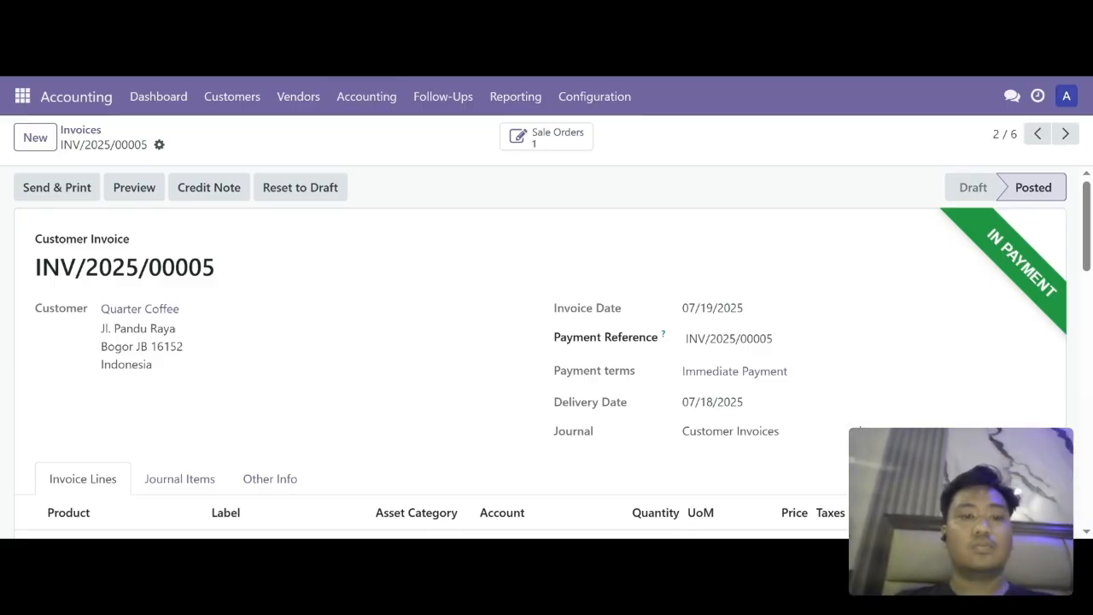
left_click(233, 98)
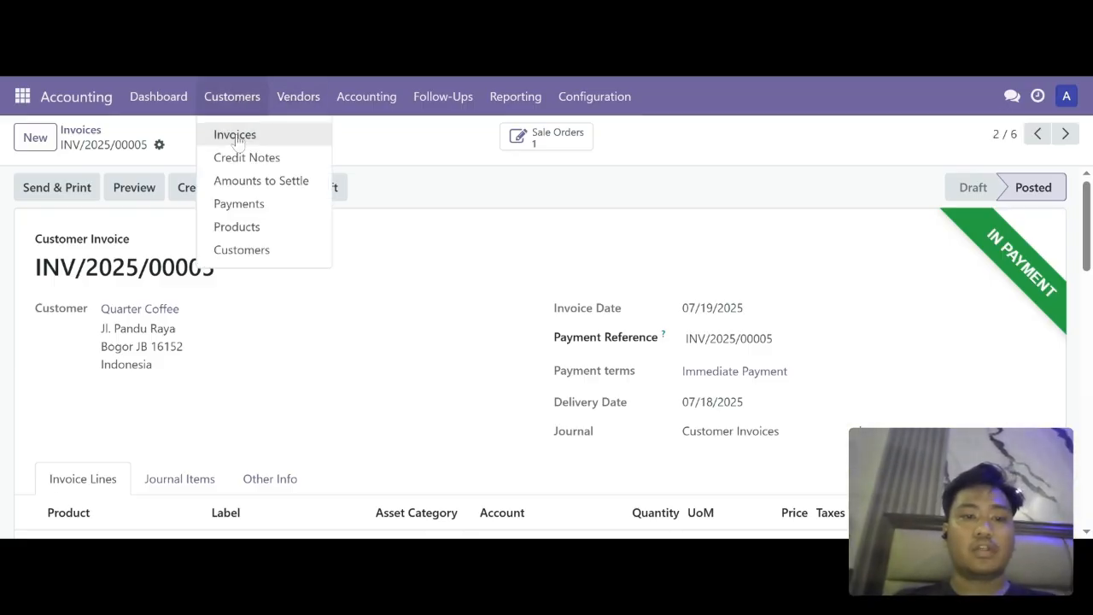
Step: Open Quarter Coffee's invoice INV/2025/00005 from the Customers > Invoices list
left_click(260, 135)
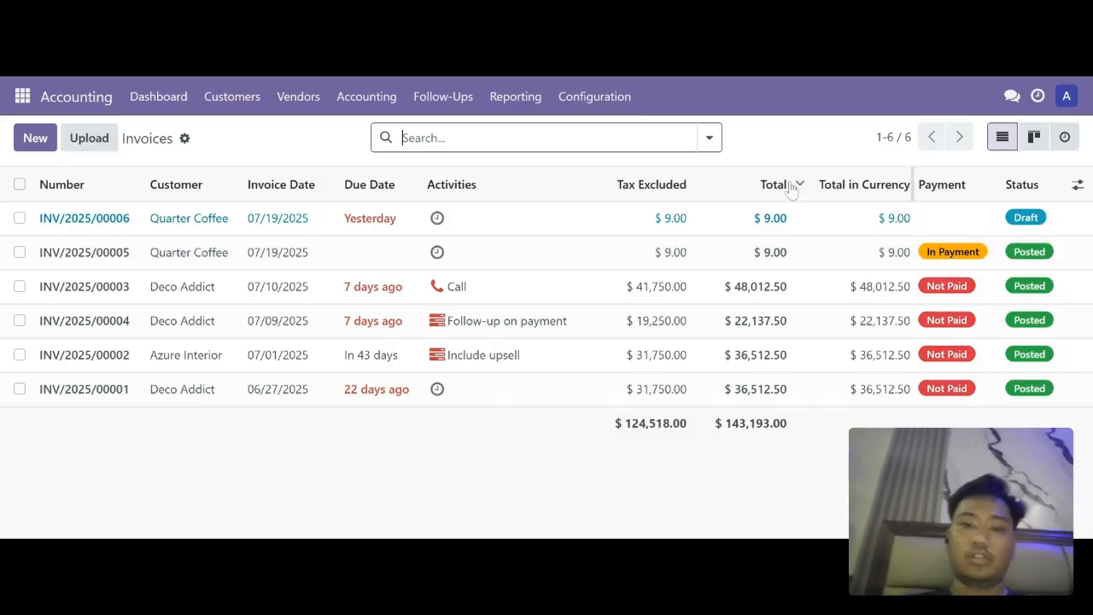
left_click(591, 77)
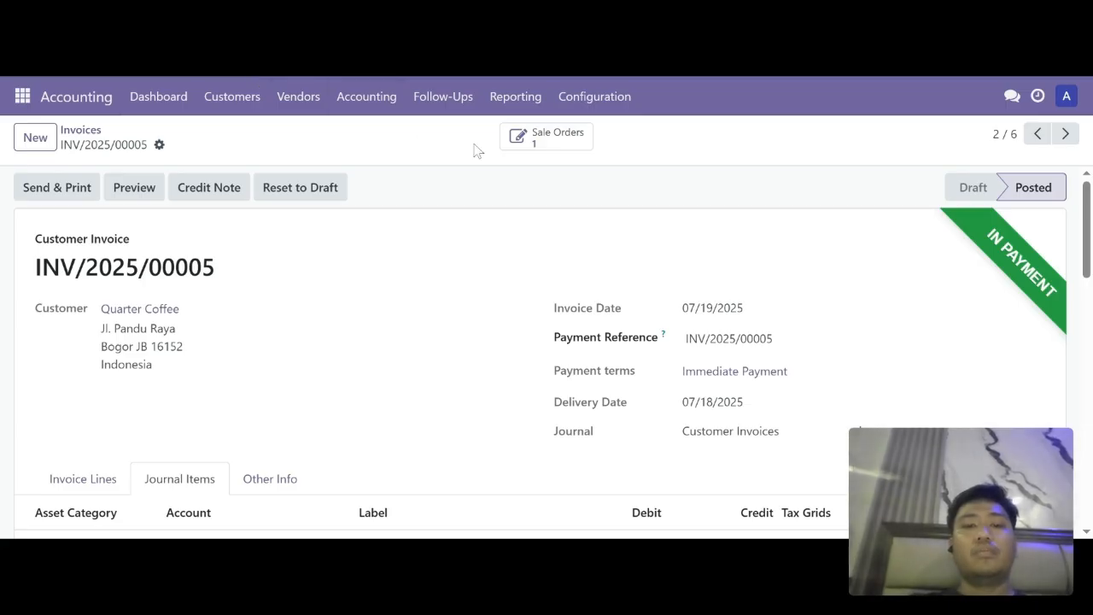
Step: Open the Profit and Loss report options, keeping Profit and Loss as the report
left_click(518, 106)
left_click(556, 184)
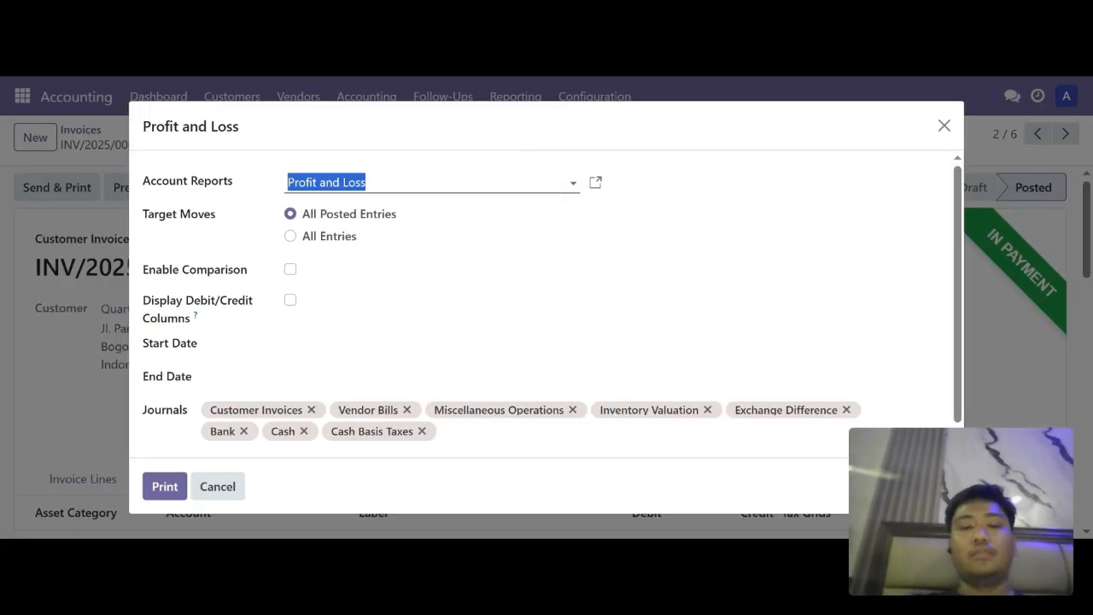
left_click(943, 127)
left_click(508, 95)
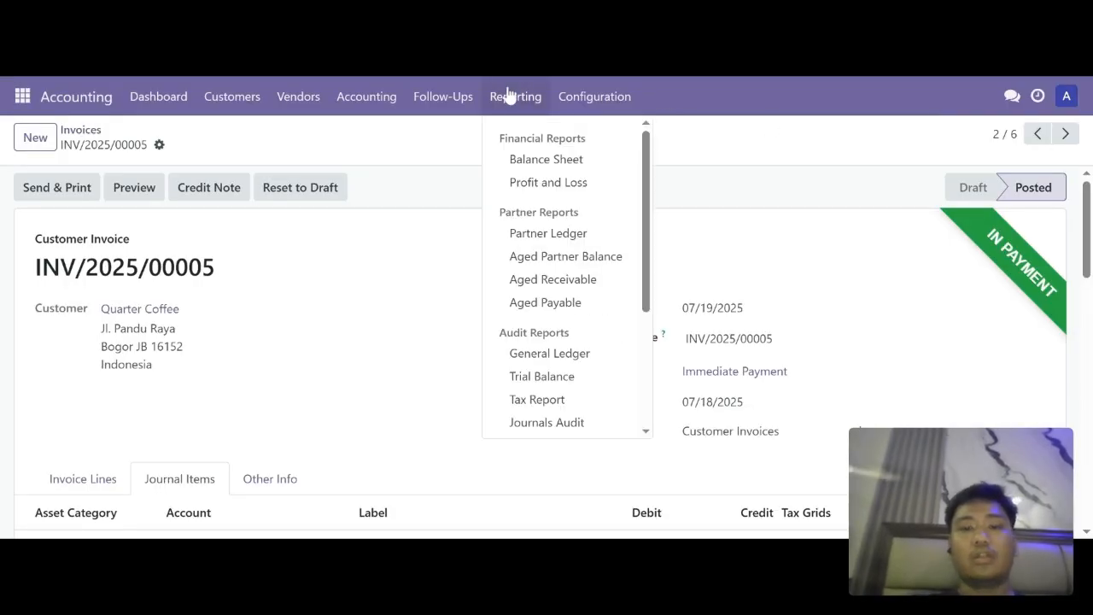
left_click(551, 182)
left_click(387, 181)
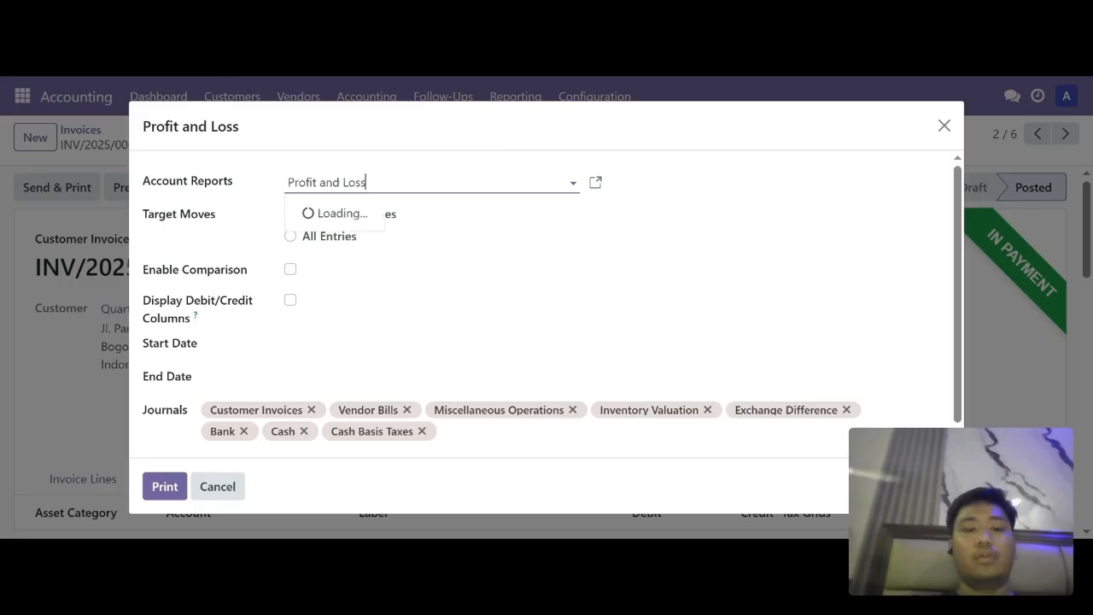
left_click(387, 181)
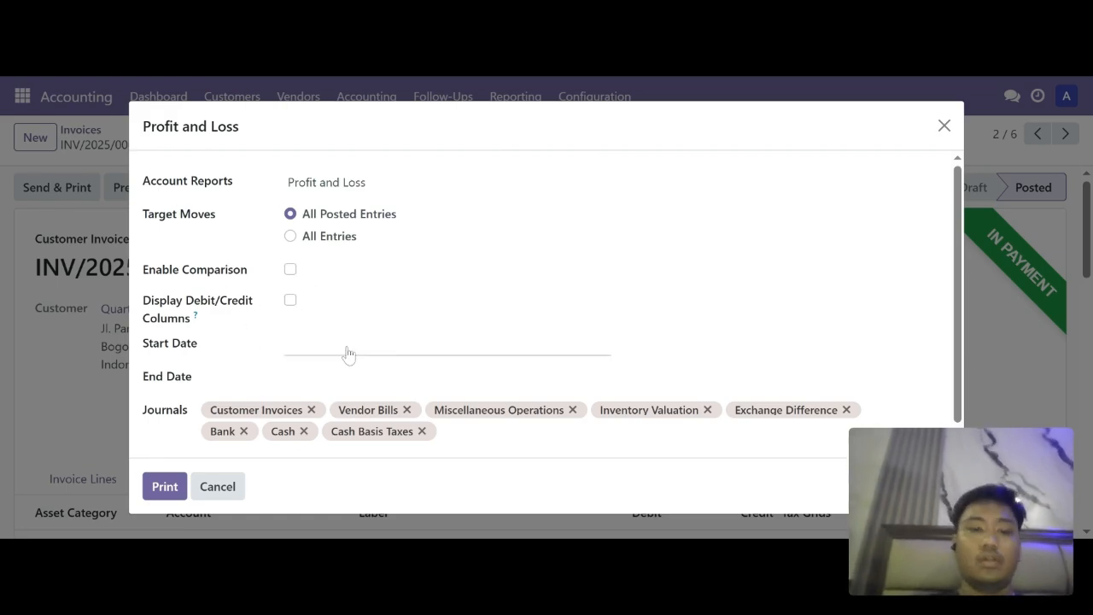
Step: Set the report dates to 07/01/2025 through 07/31/2025 and print it
left_click(380, 346)
left_click(775, 279)
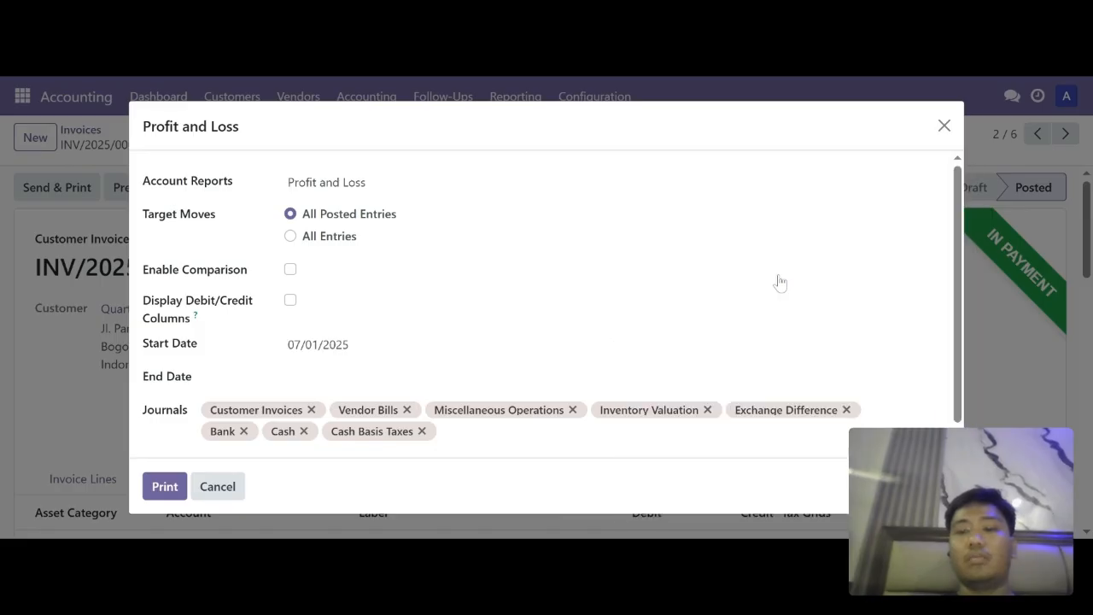
left_click(317, 344)
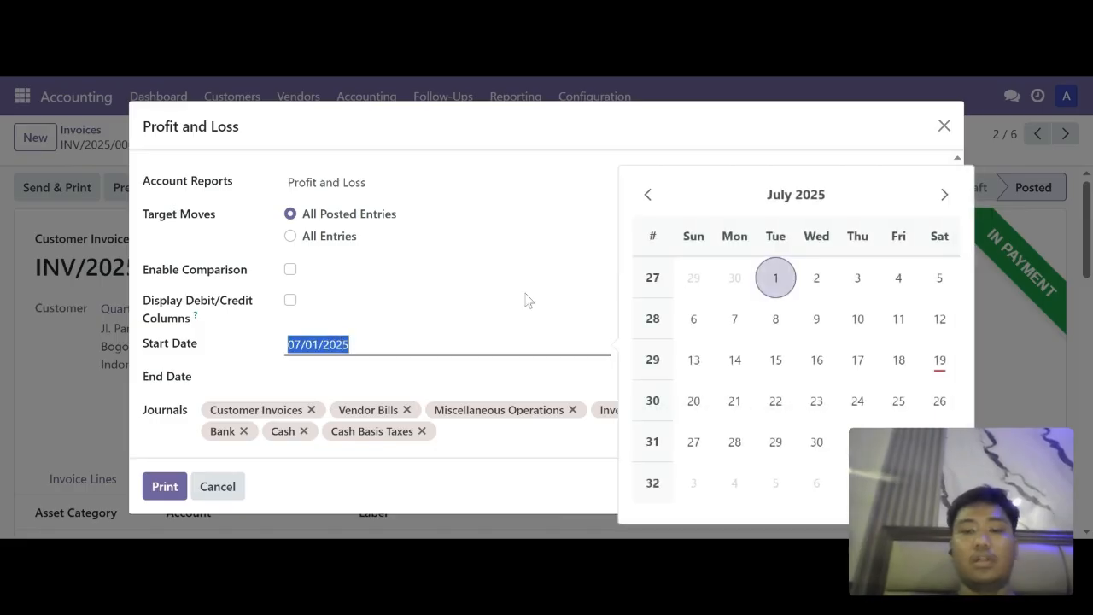
left_click(375, 378)
scroll(963, 371, "down", 1)
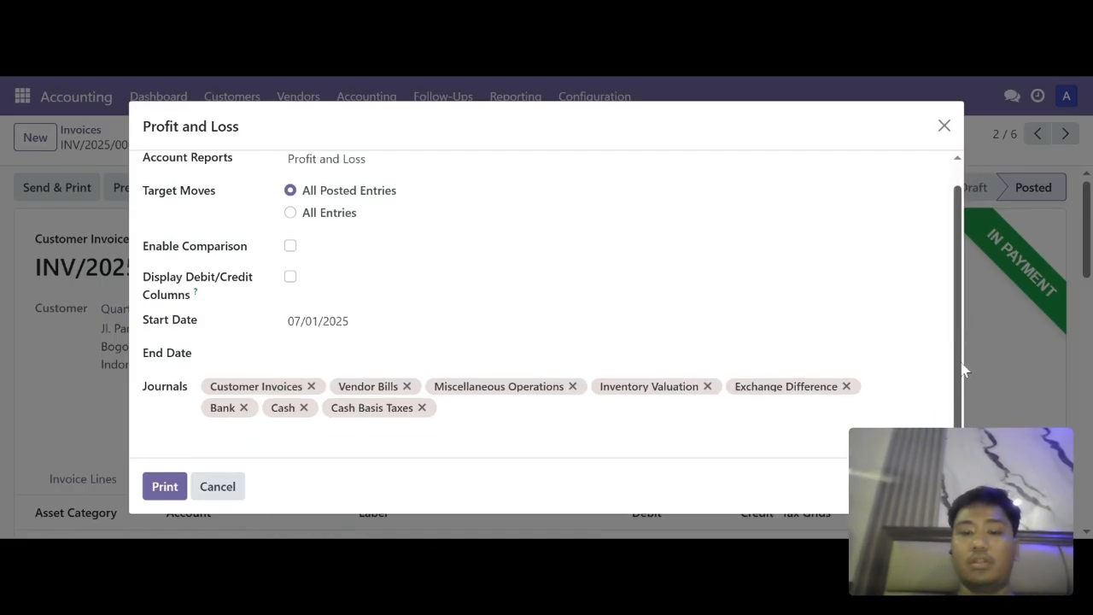
left_click(363, 355)
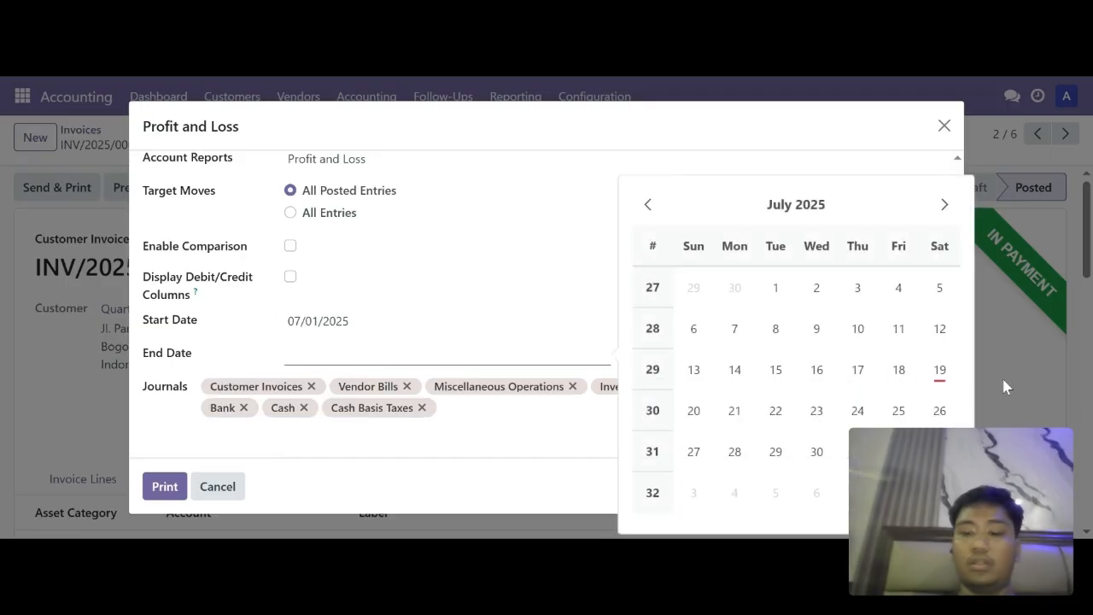
left_click(856, 449)
left_click(165, 485)
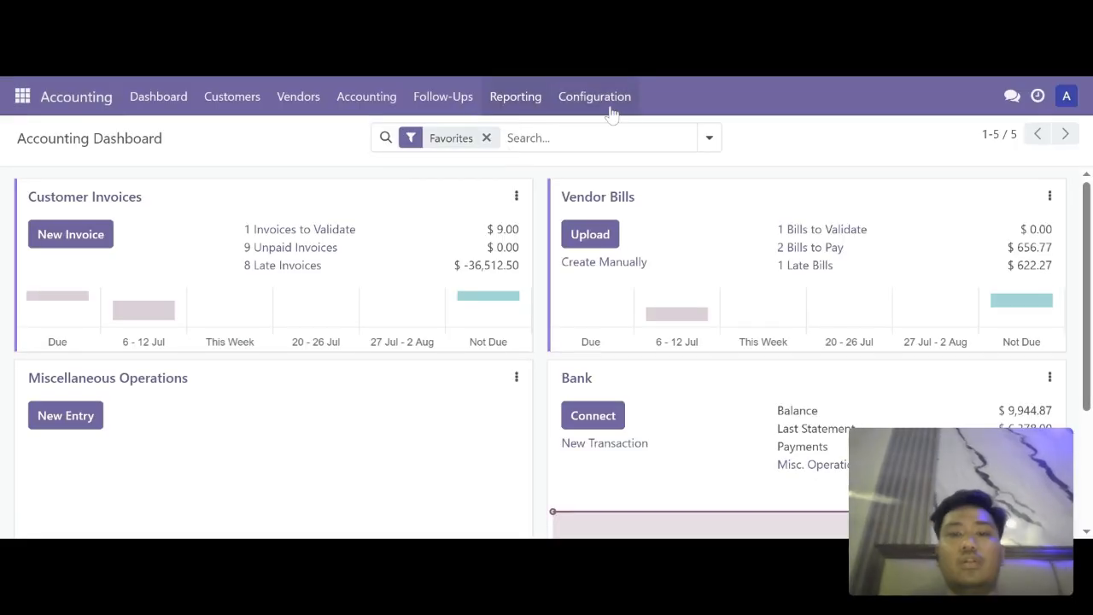
Step: Open the Balance Sheet report options from Reporting
left_click(517, 104)
left_click(561, 161)
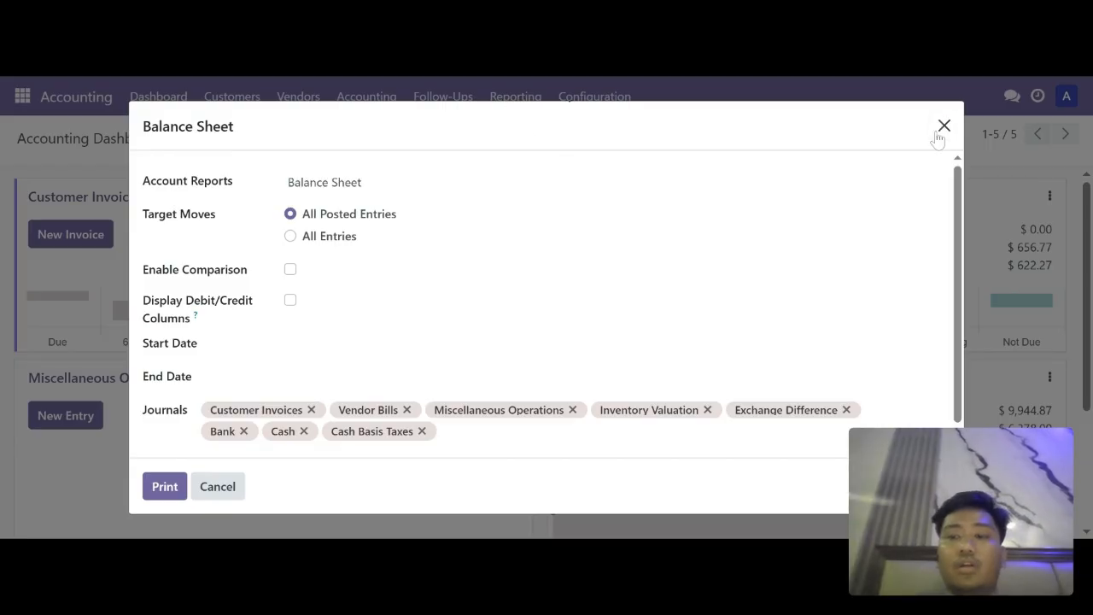
left_click(944, 125)
left_click(504, 98)
left_click(534, 166)
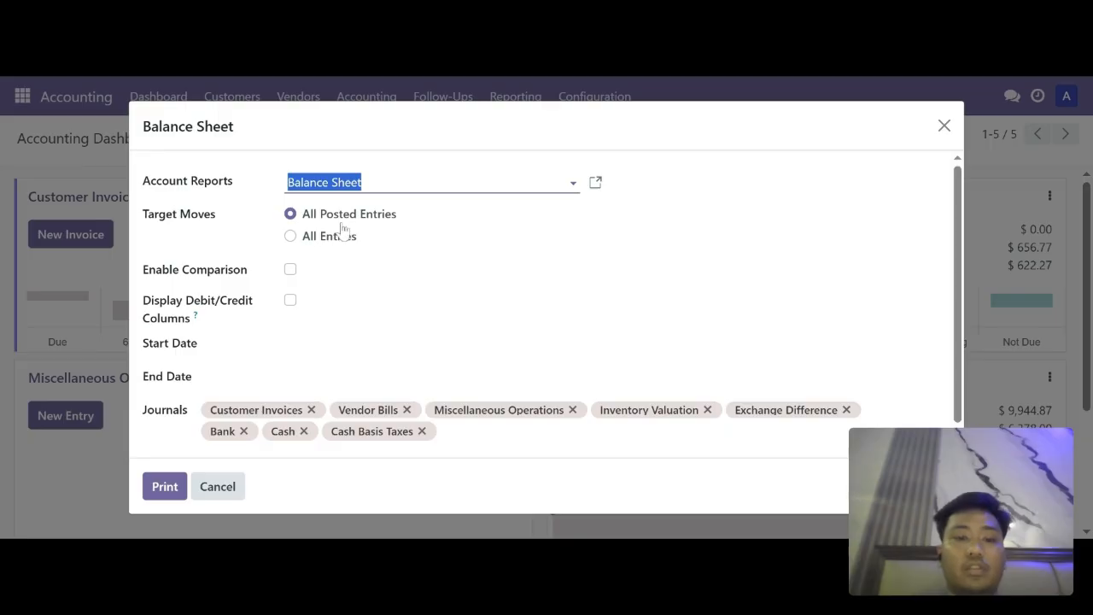
Step: Set the Balance Sheet dates to July 1 through July 31, 2025 and print
left_click(297, 344)
left_click(776, 276)
left_click(296, 377)
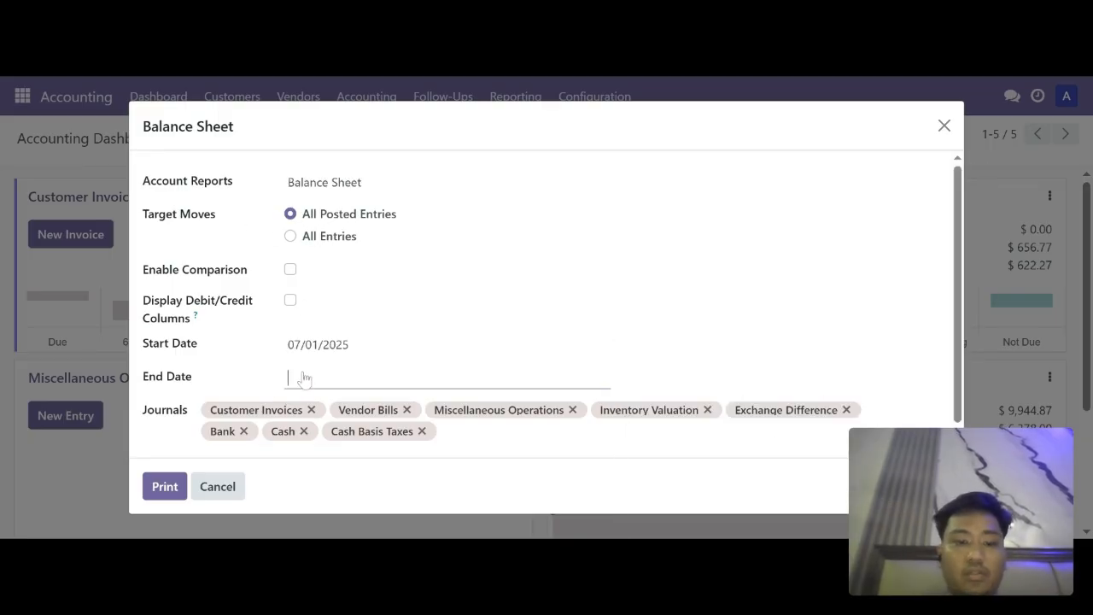
left_click(961, 342)
scroll(961, 341, "down", 1)
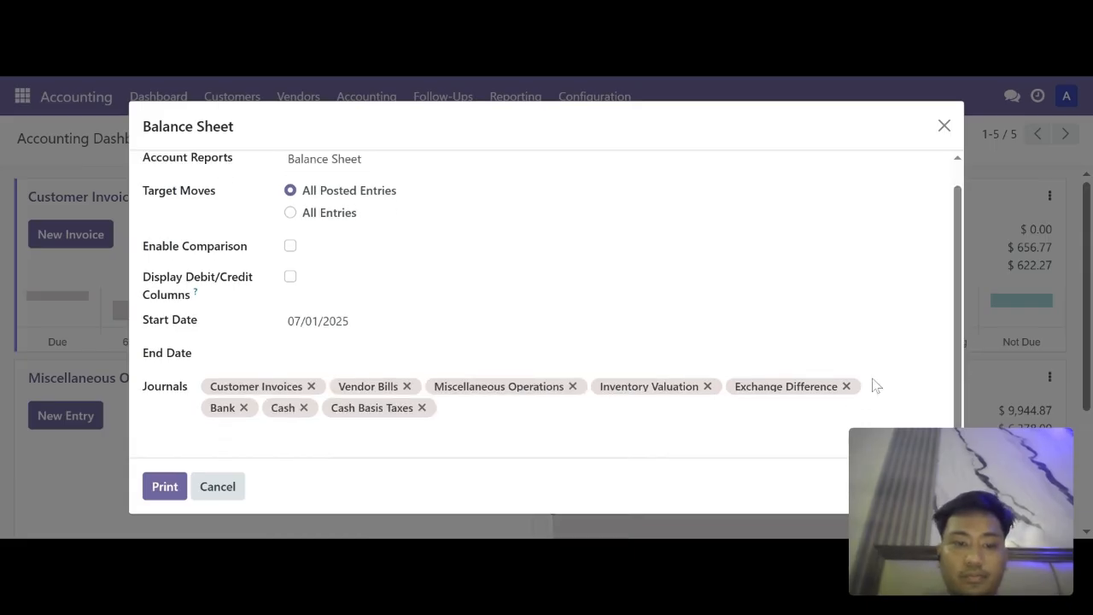
left_click(602, 355)
left_click(846, 440)
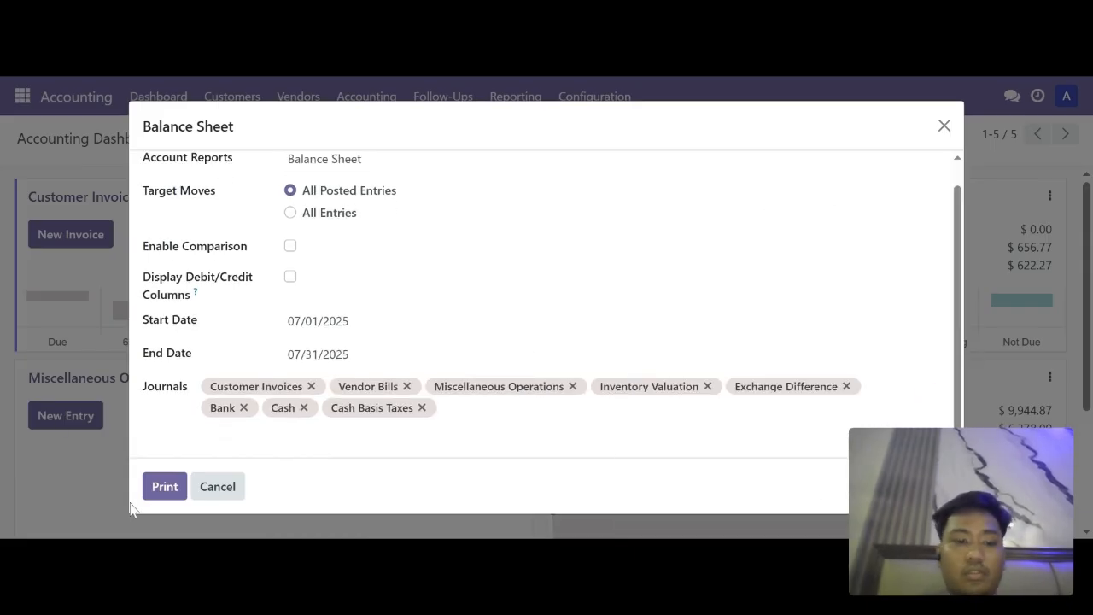
left_click(155, 494)
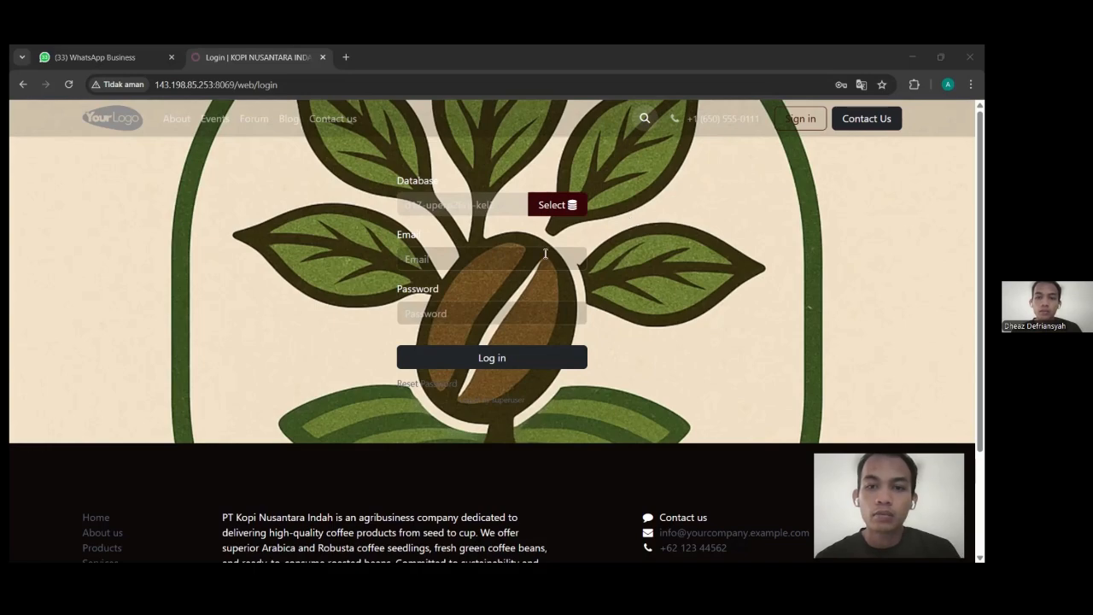
Step: Sign in to Odoo using the saved login after entering the Windows PIN
left_click(492, 263)
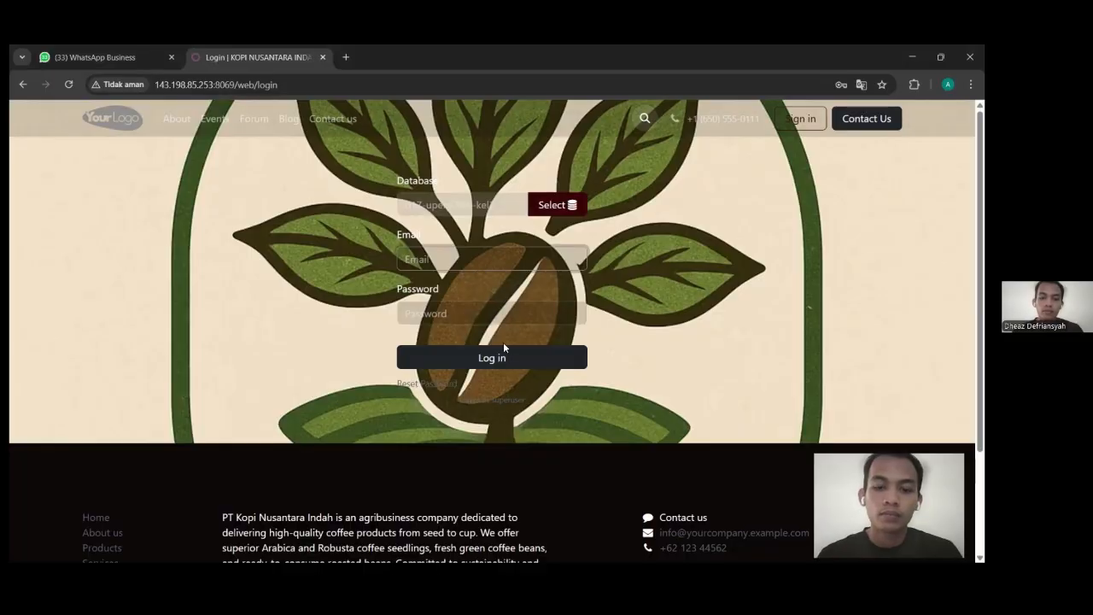
type("******")
key("Return")
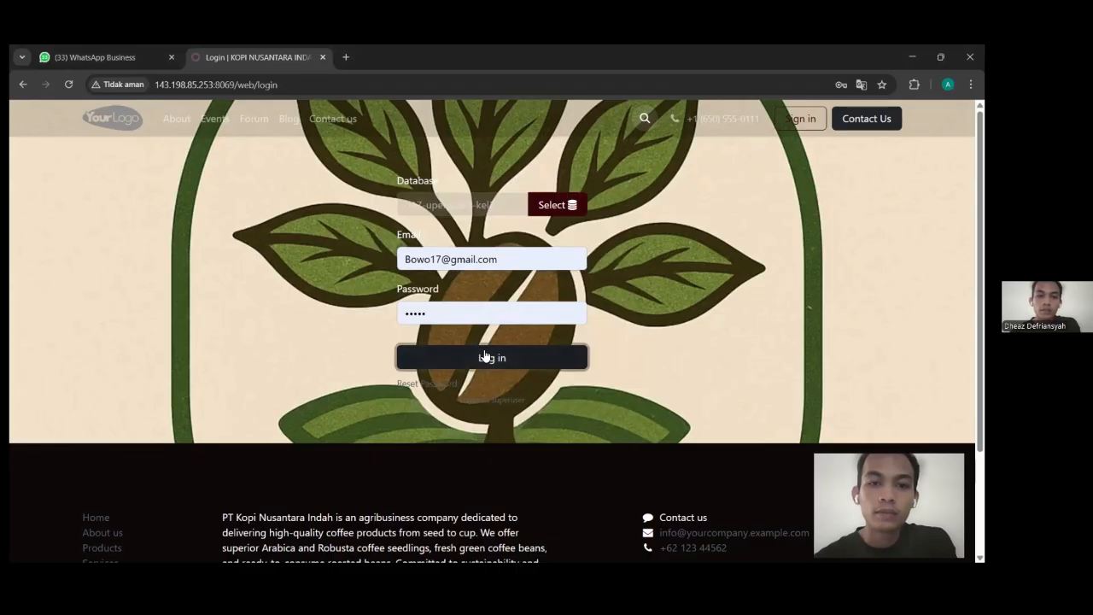
left_click(484, 355)
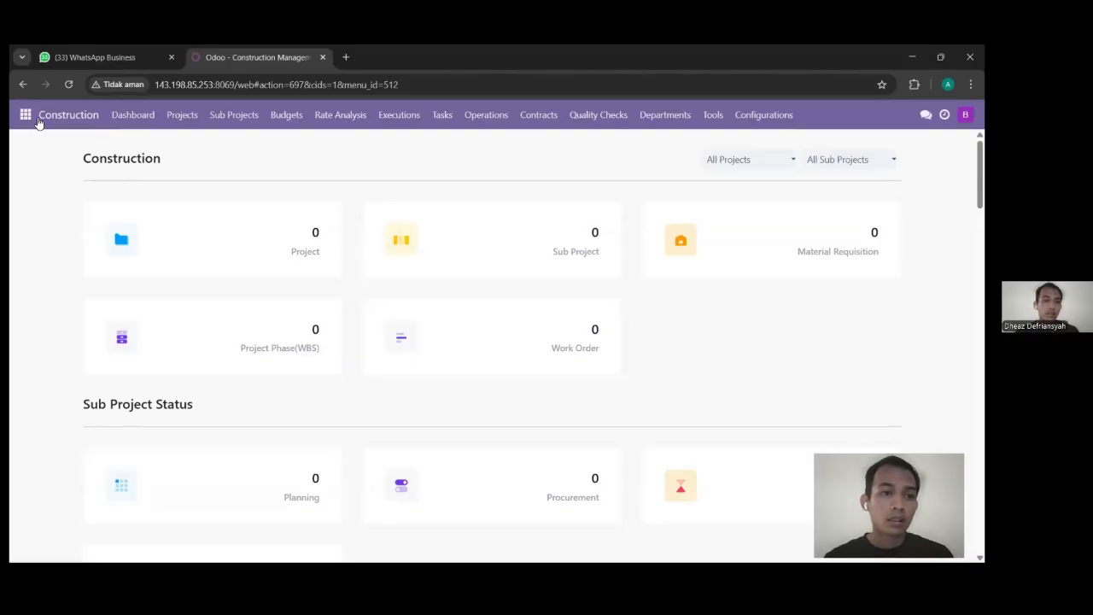
Step: Switch to the Inventory app from the apps grid
left_click(25, 116)
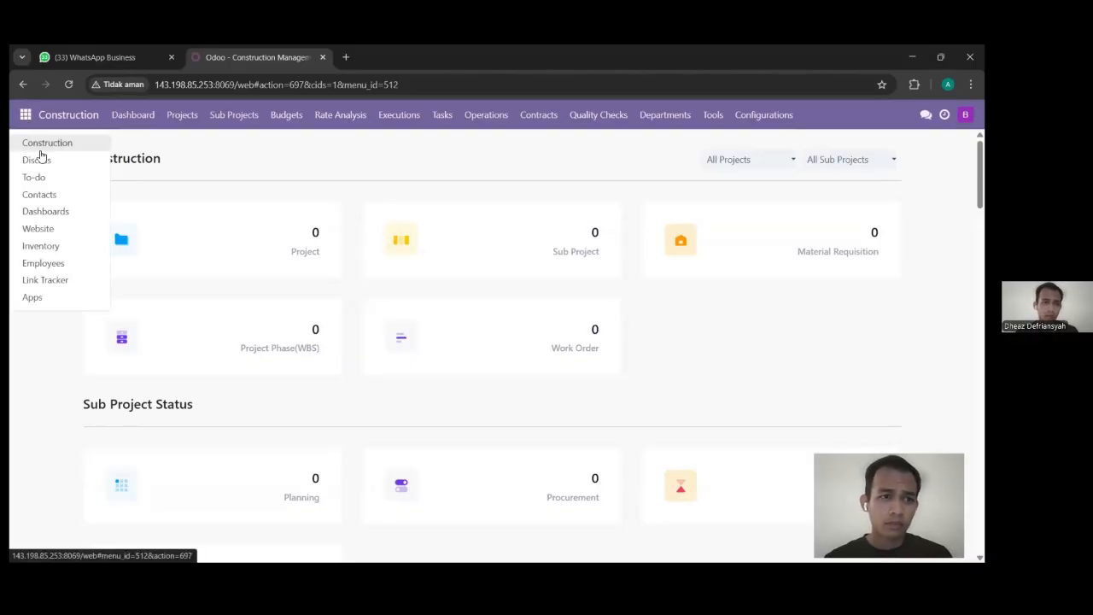
left_click(41, 246)
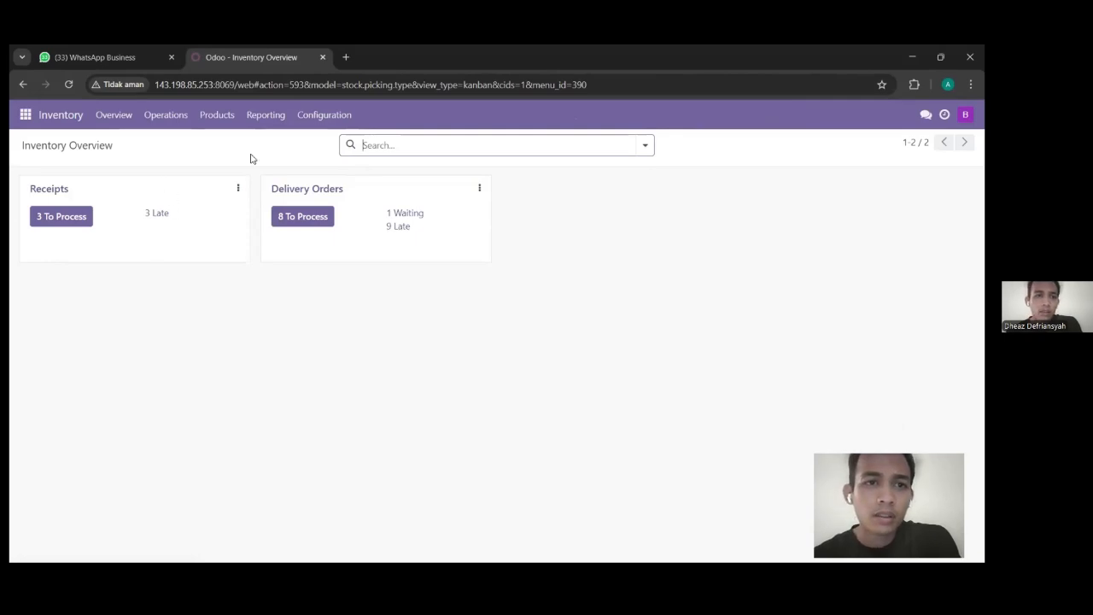
left_click(324, 116)
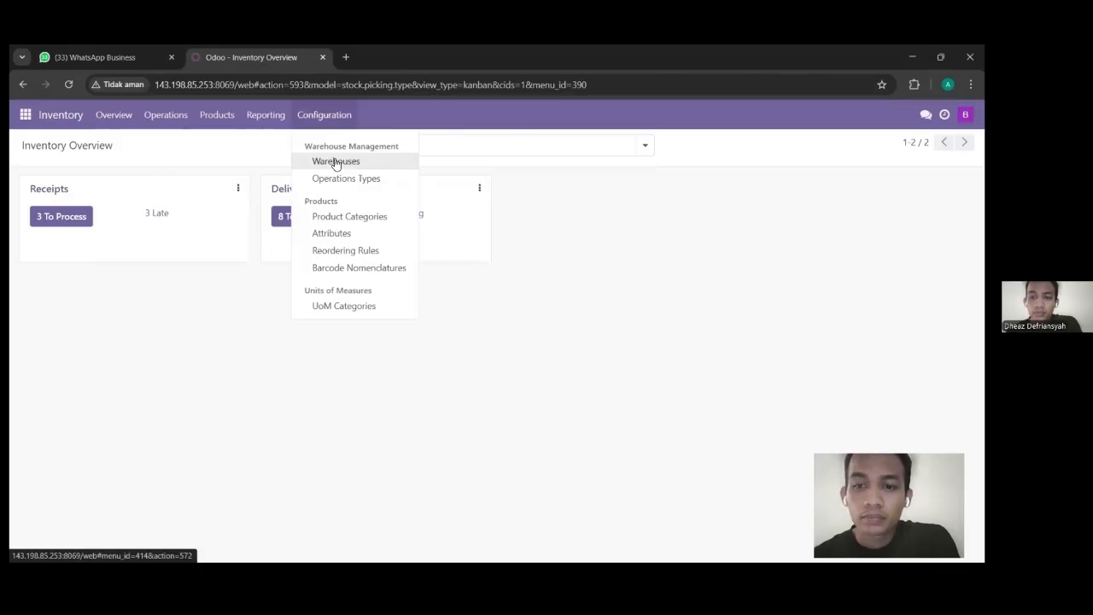
Step: From the Warehouses list, start a new warehouse and dismiss the storage locations warning
left_click(335, 162)
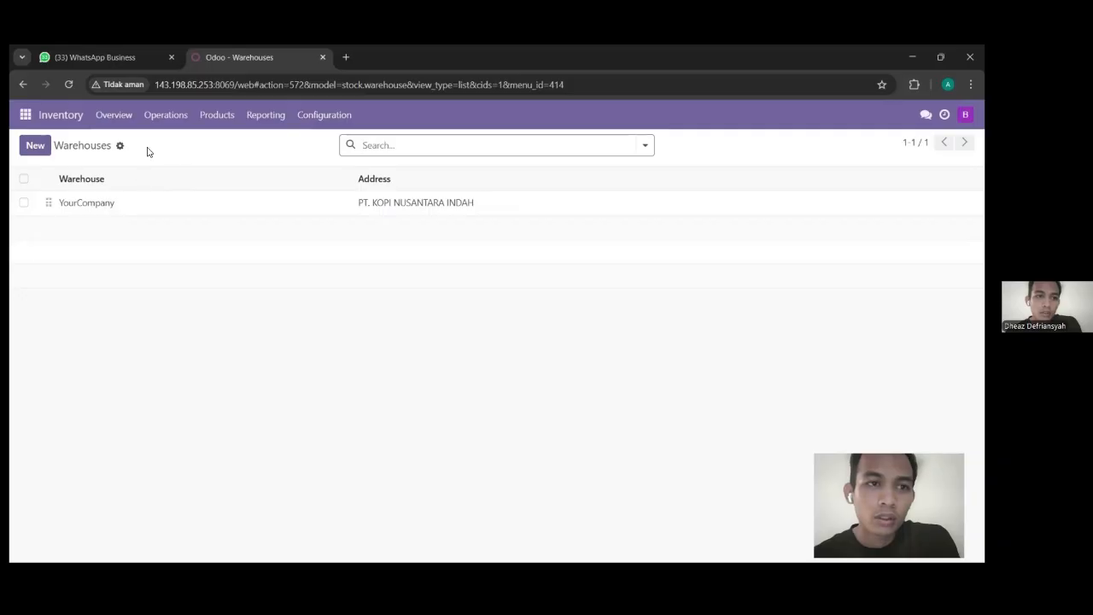
left_click(35, 145)
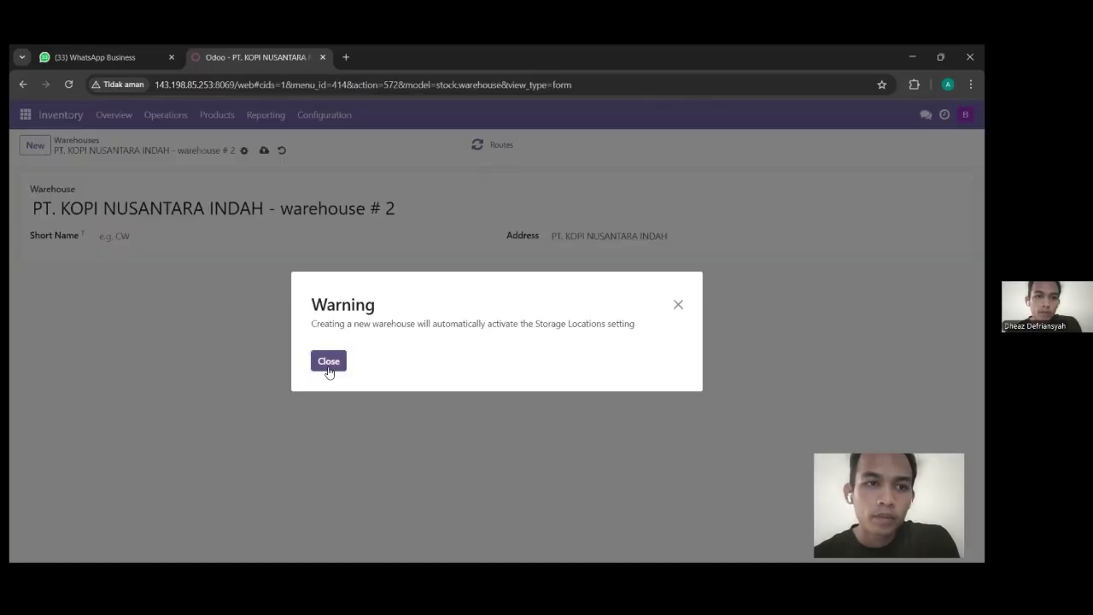
left_click(330, 369)
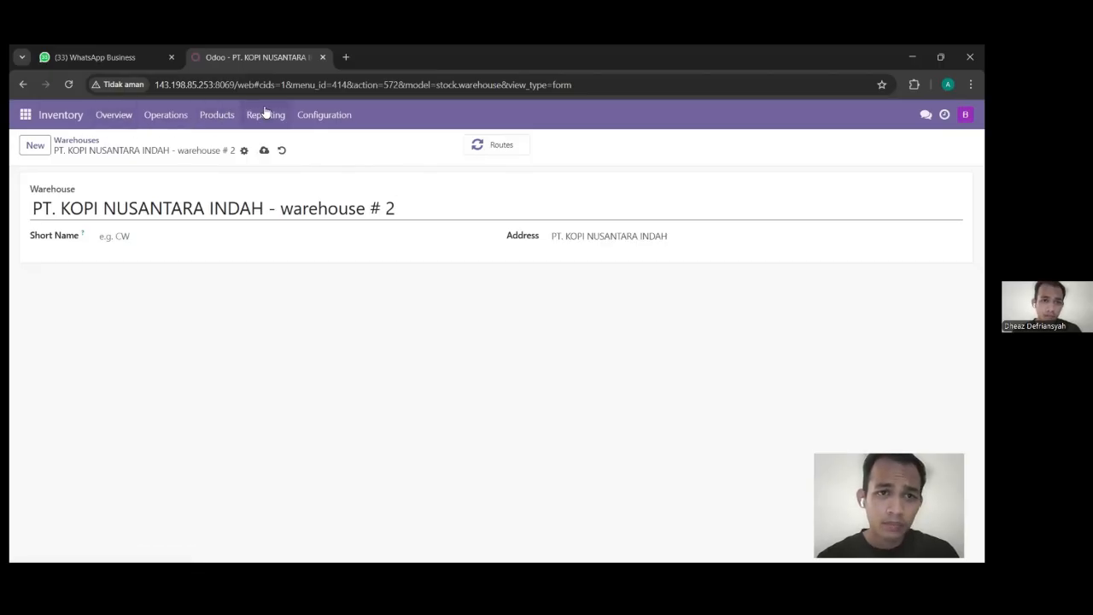
Step: Return to Warehouses and open the YourCompany warehouse record with short name WH
left_click(305, 114)
left_click(315, 170)
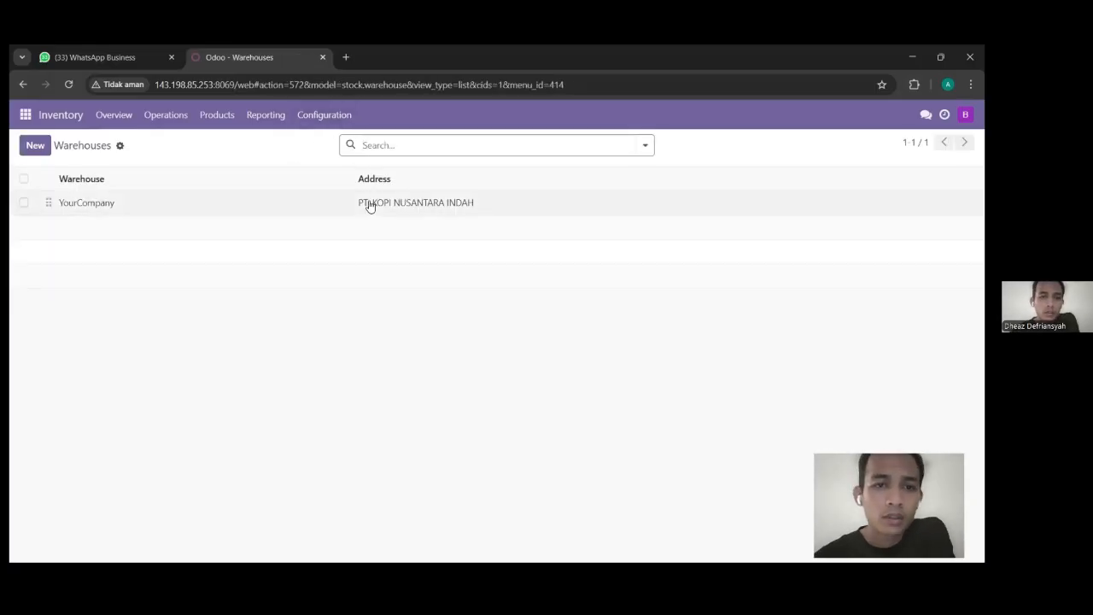
left_click(369, 206)
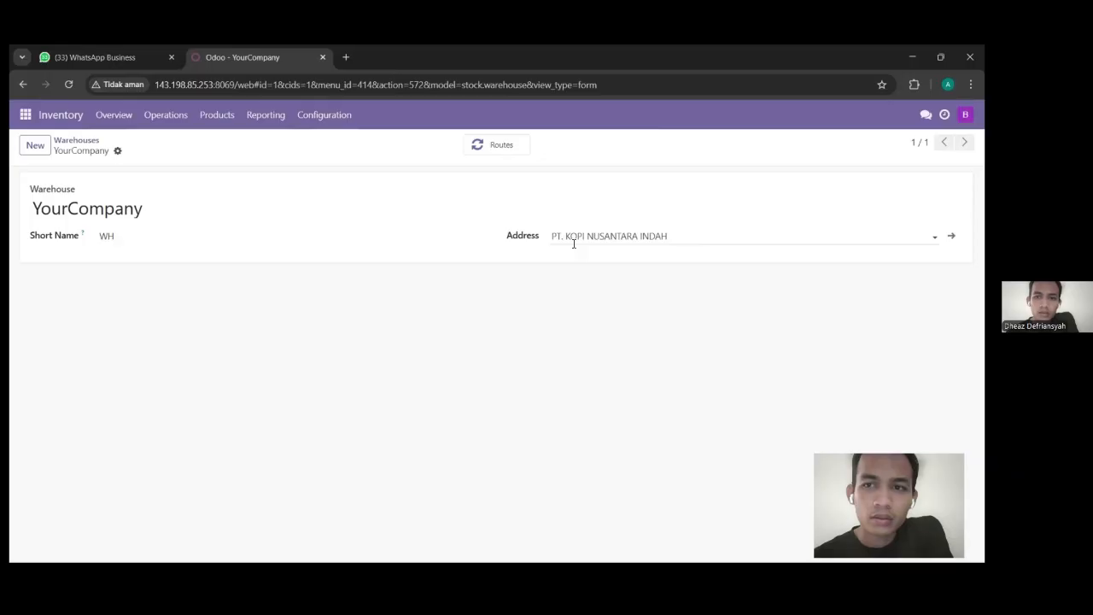
left_click(343, 118)
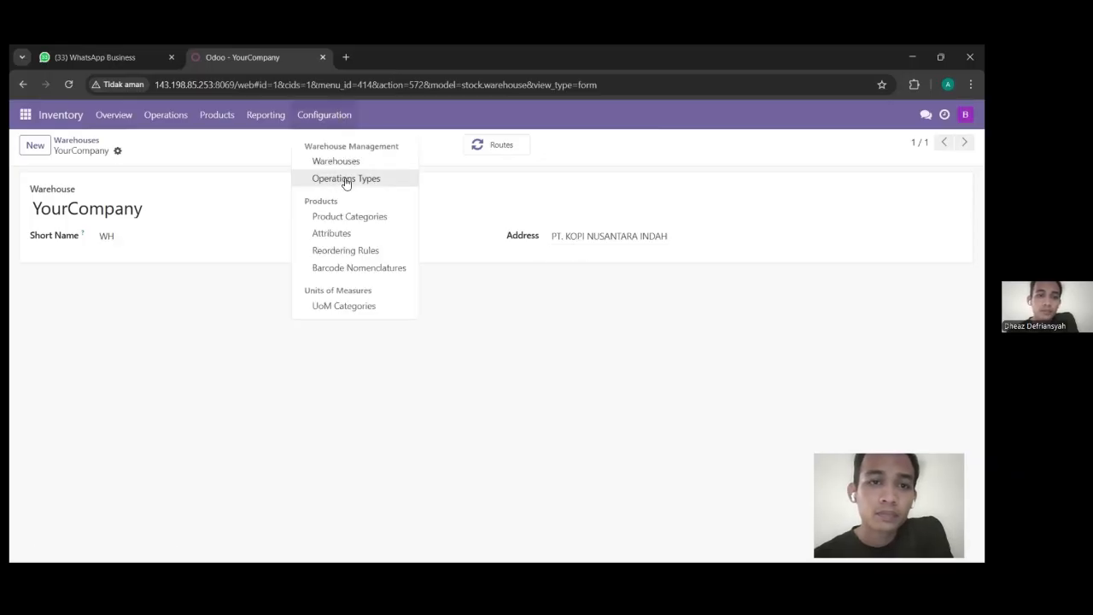
left_click(326, 116)
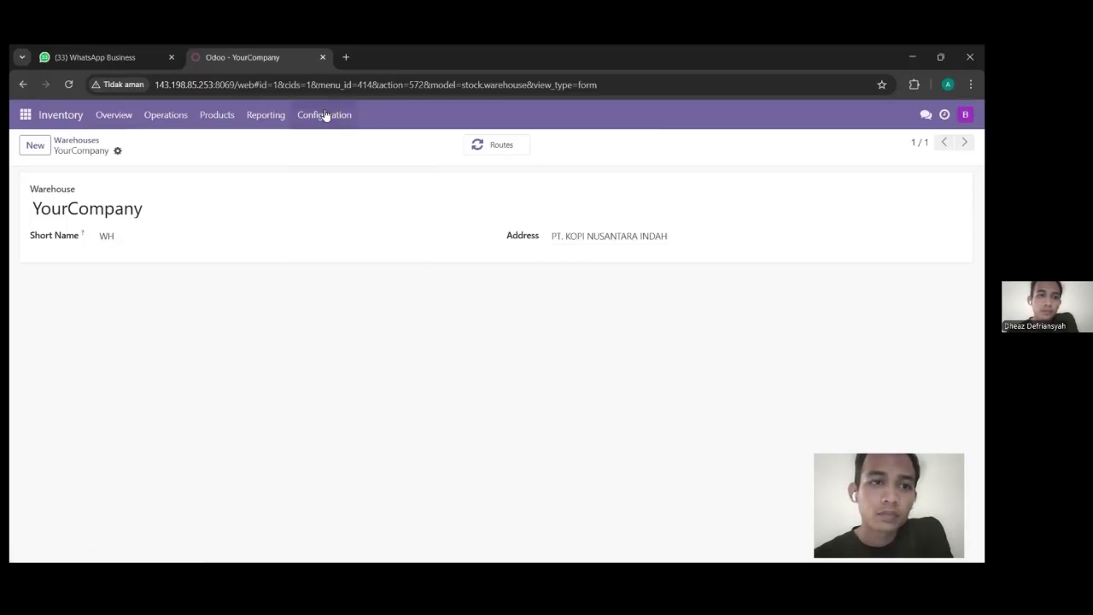
Step: Start a new product and inspect its product type and unit of measure options unchanged
left_click(217, 124)
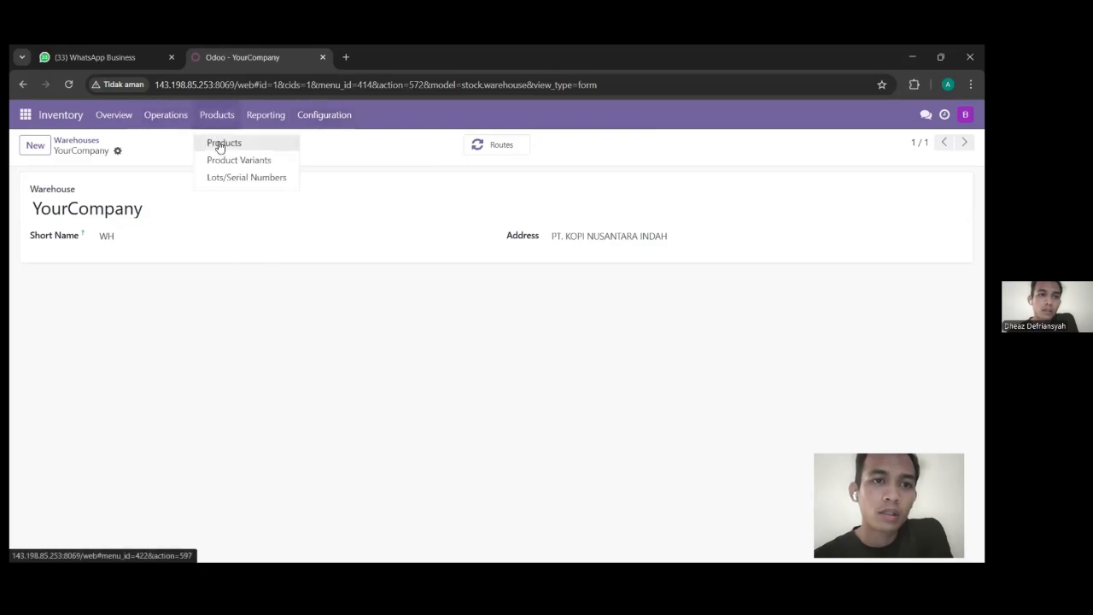
left_click(219, 146)
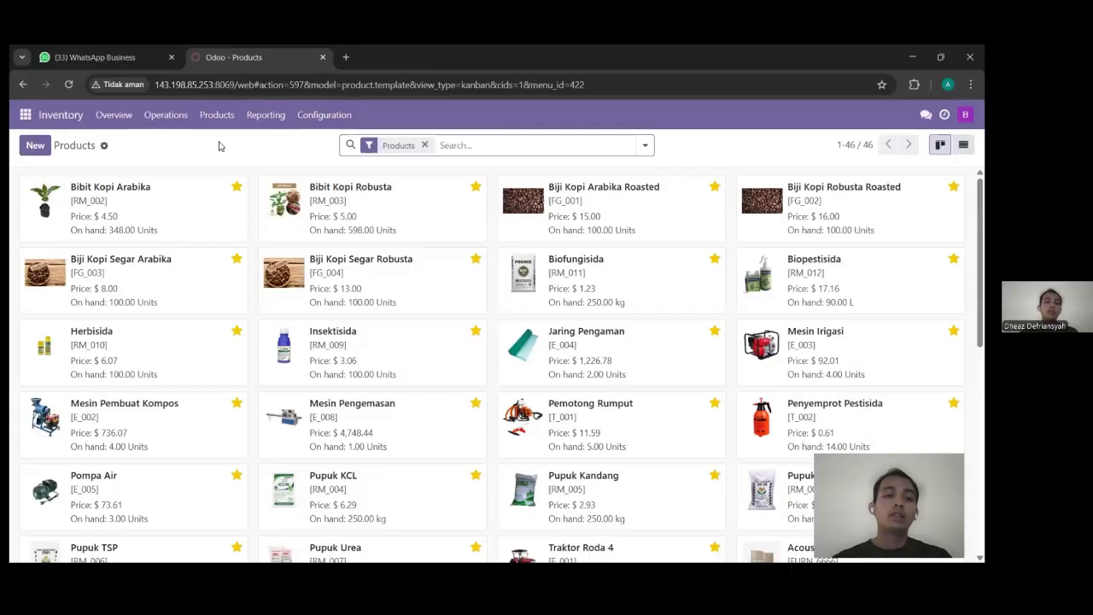
left_click(42, 146)
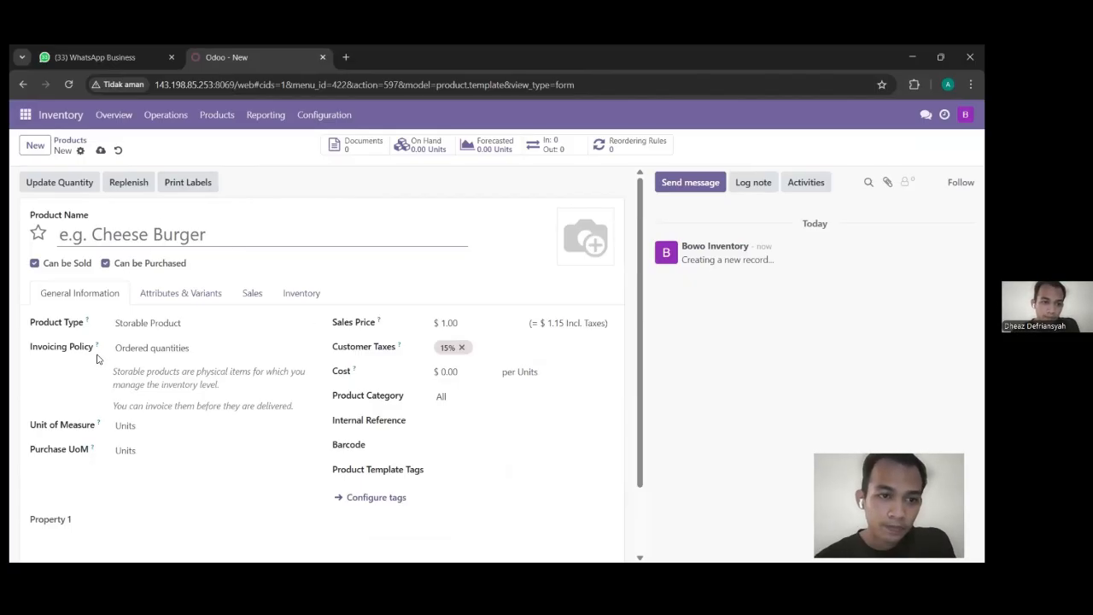
left_click(181, 325)
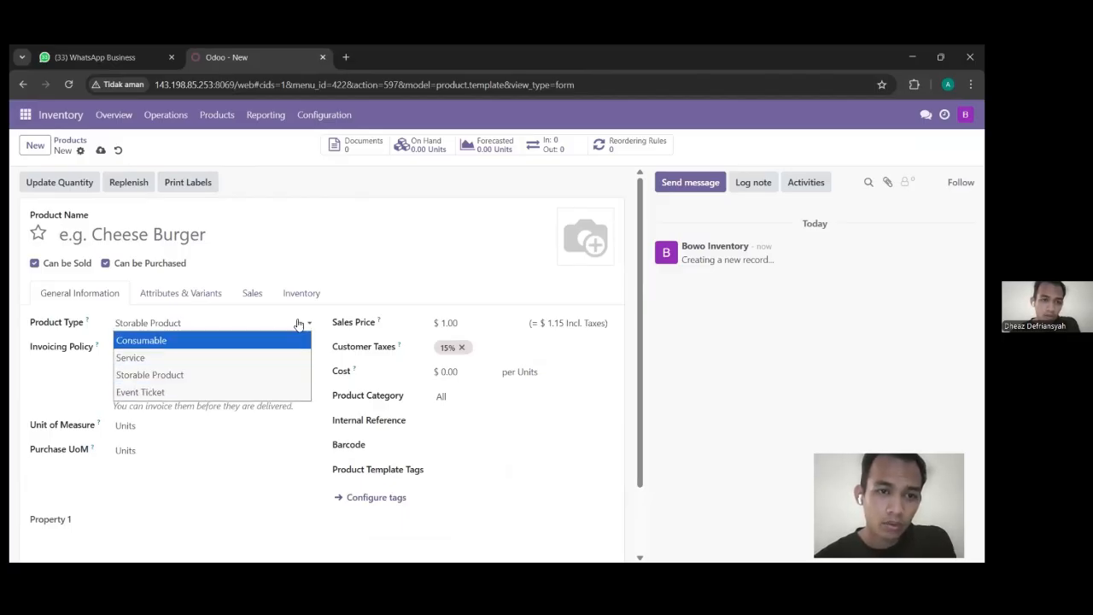
left_click(378, 266)
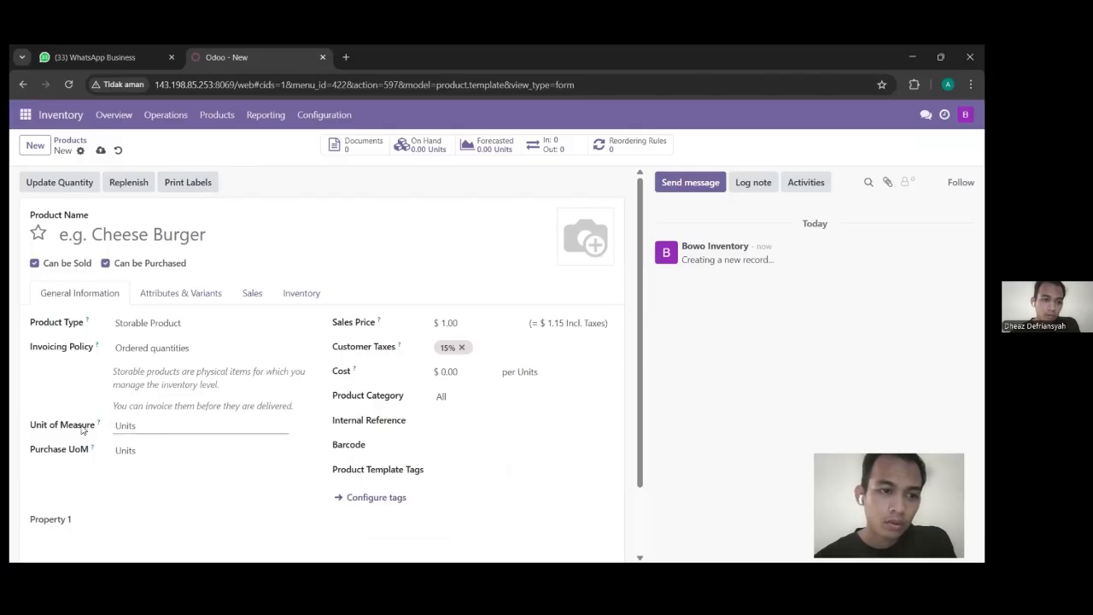
left_click(124, 426)
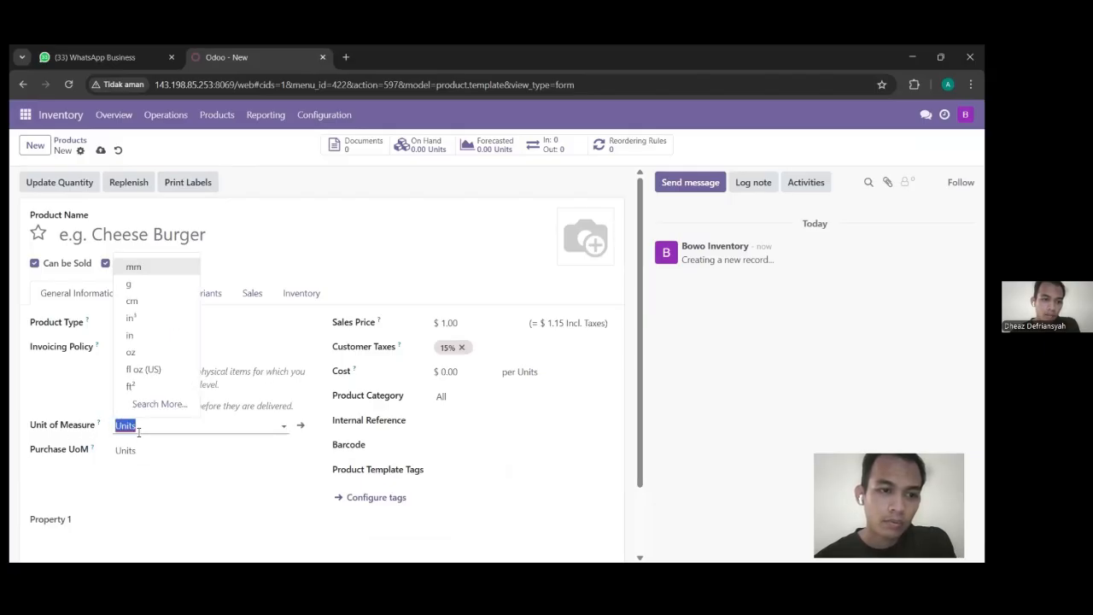
left_click(381, 256)
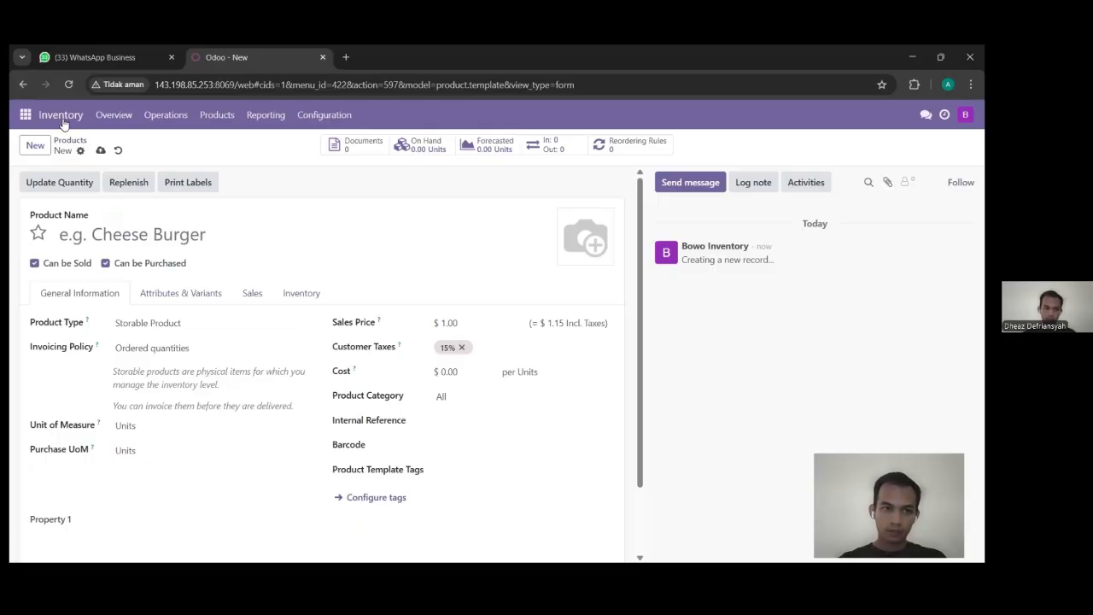
Step: Return to the product catalogue and open the Bibit Kopi Arabika [RM_002] product
left_click(210, 122)
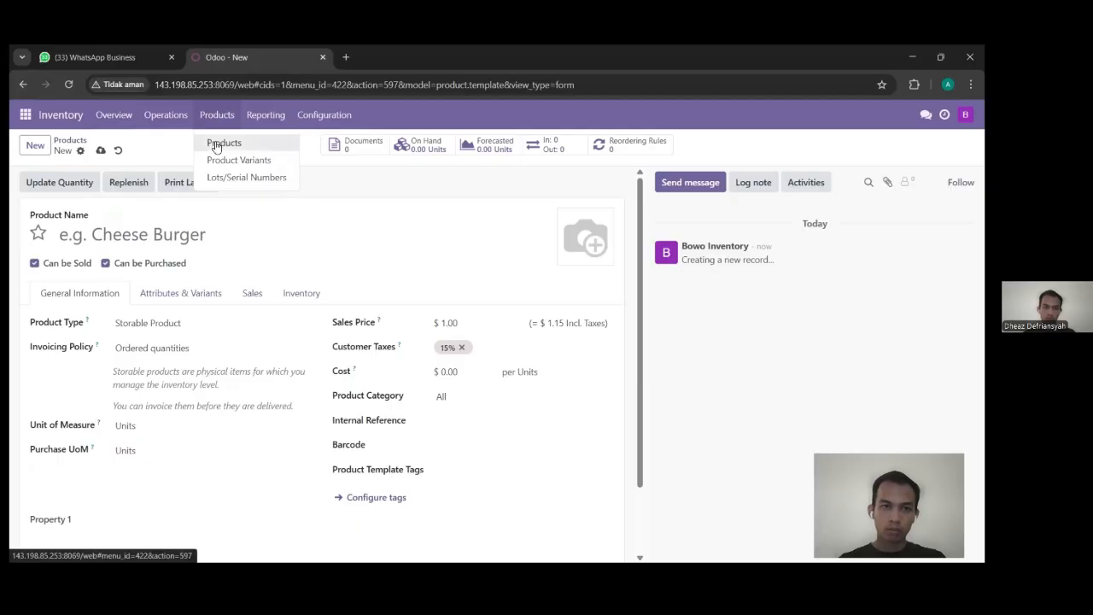
left_click(217, 144)
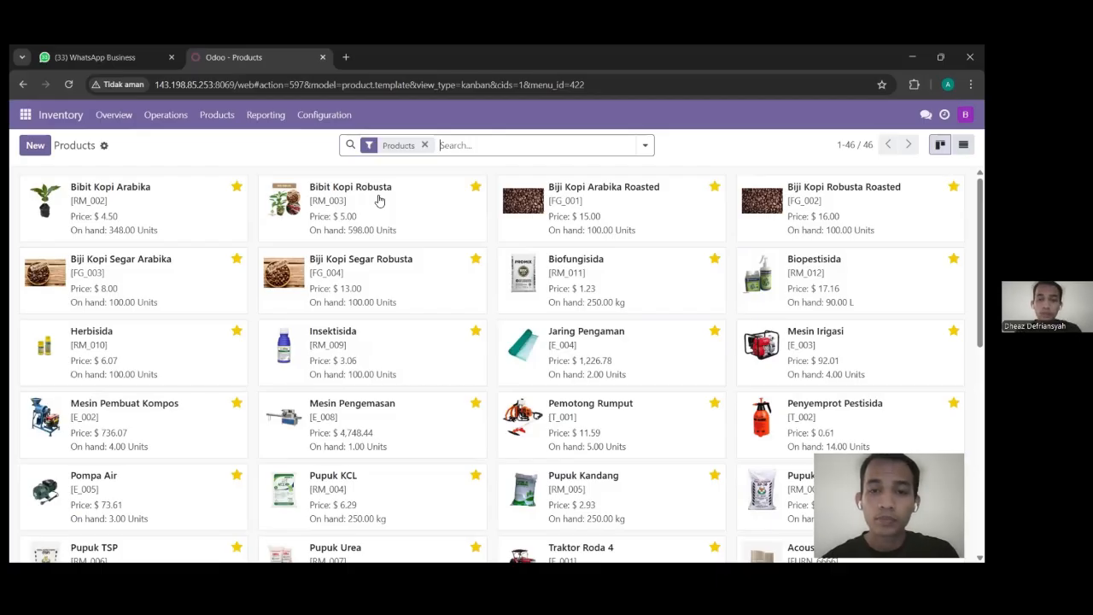
left_click(190, 209)
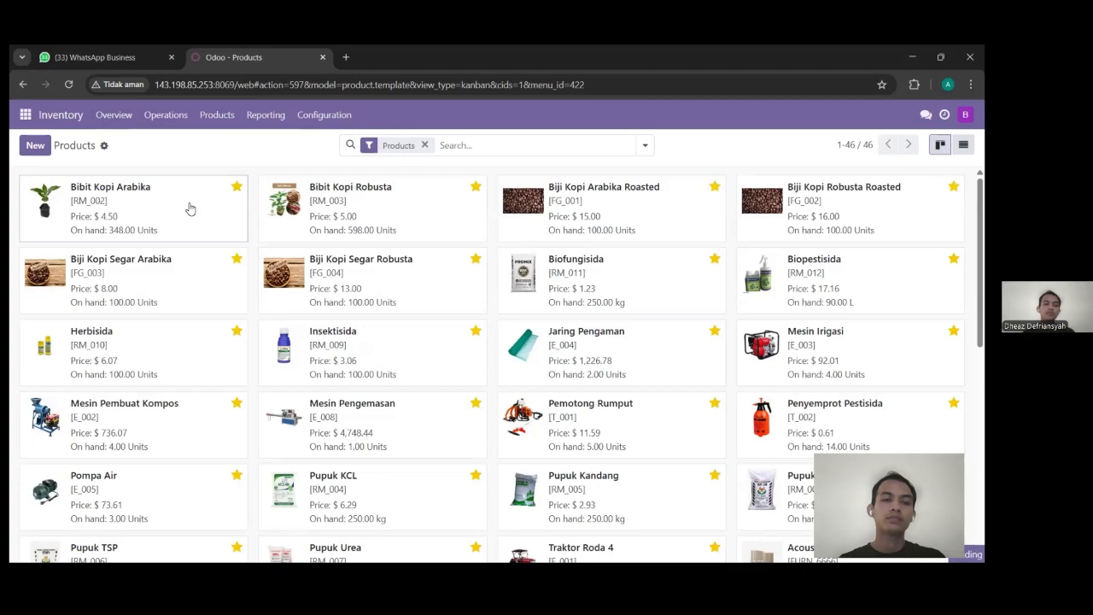
scroll(240, 334, "down", 1)
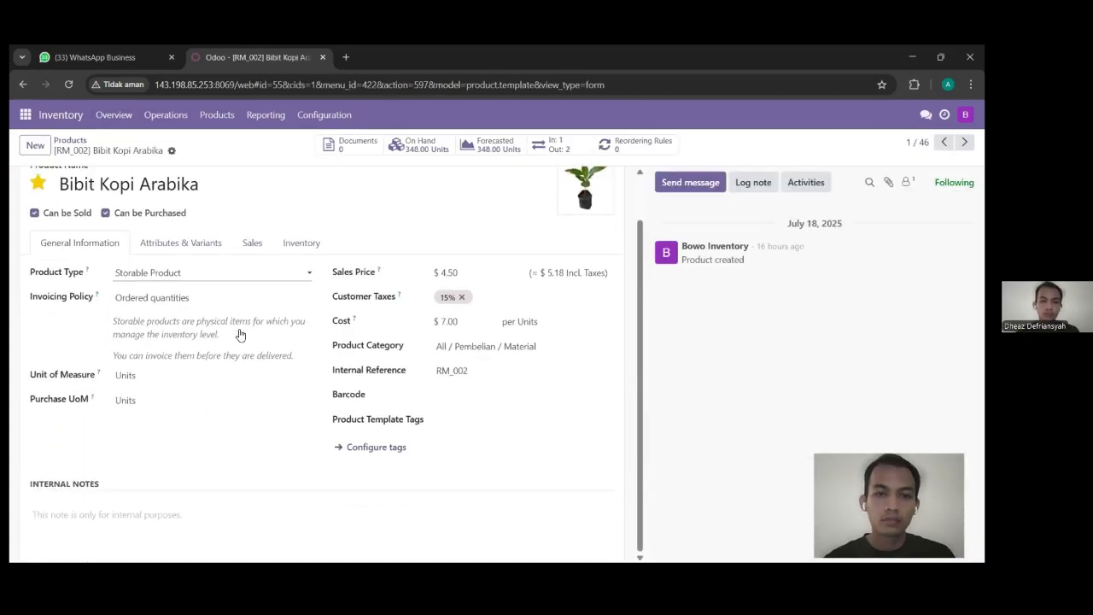
scroll(240, 335, "up", 1)
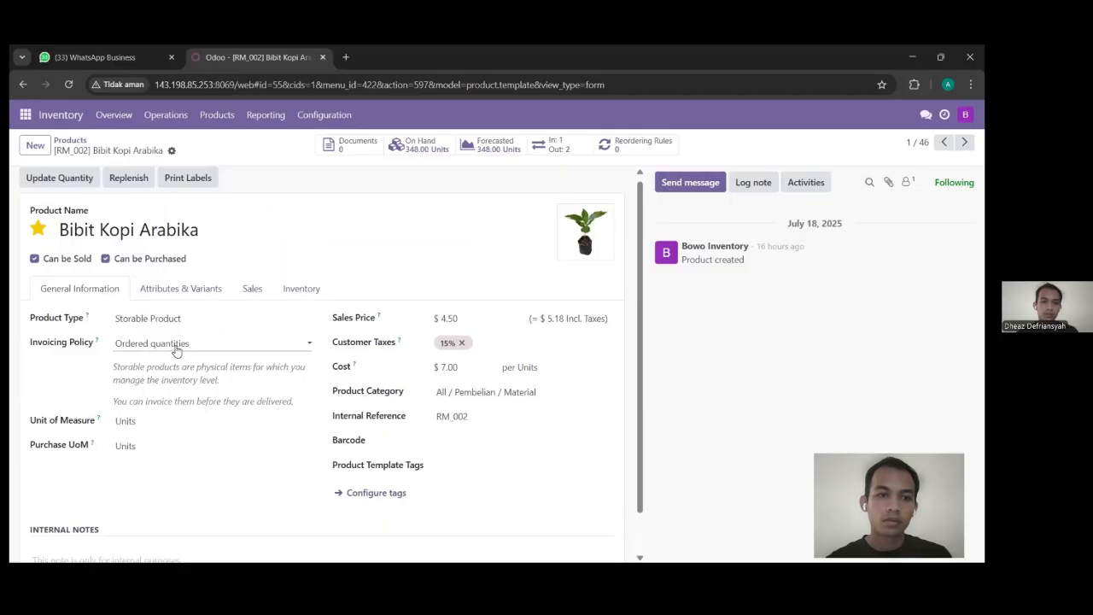
left_click(75, 184)
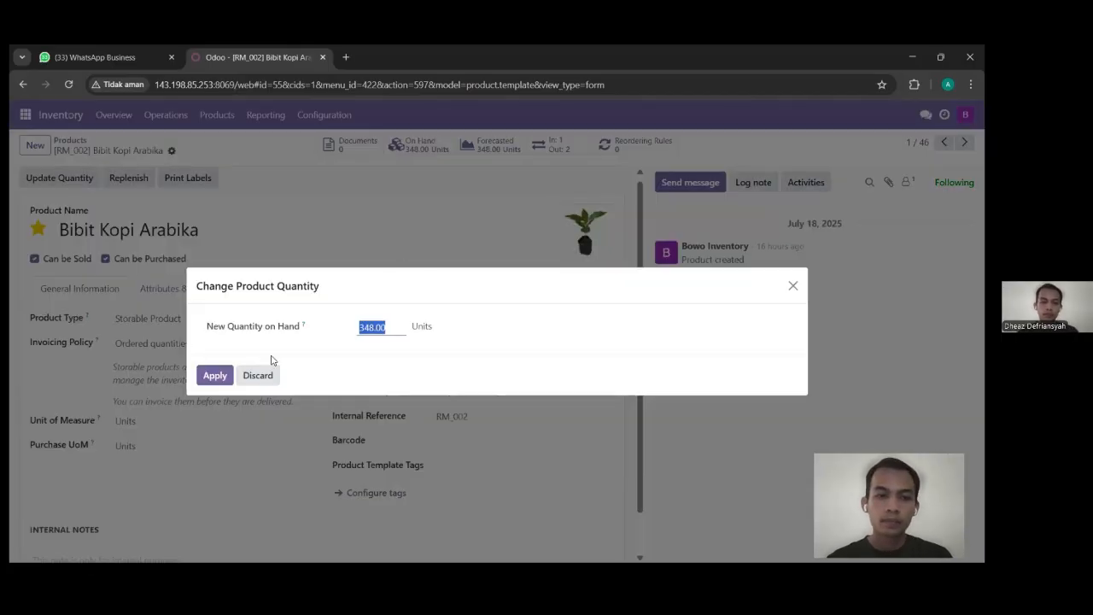
left_click(257, 377)
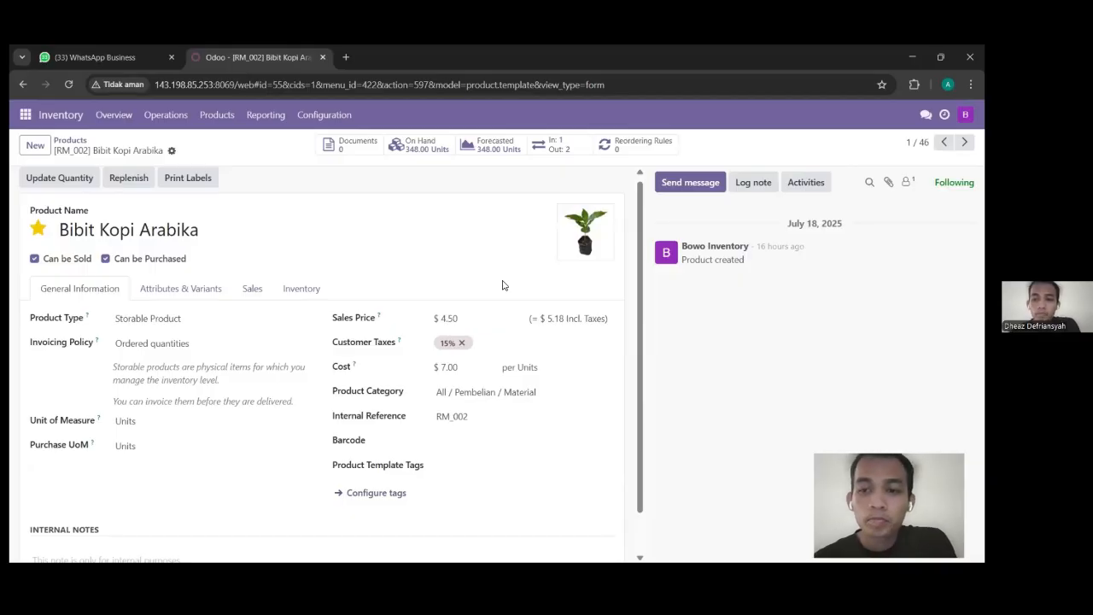
left_click(215, 118)
mouse_move(175, 125)
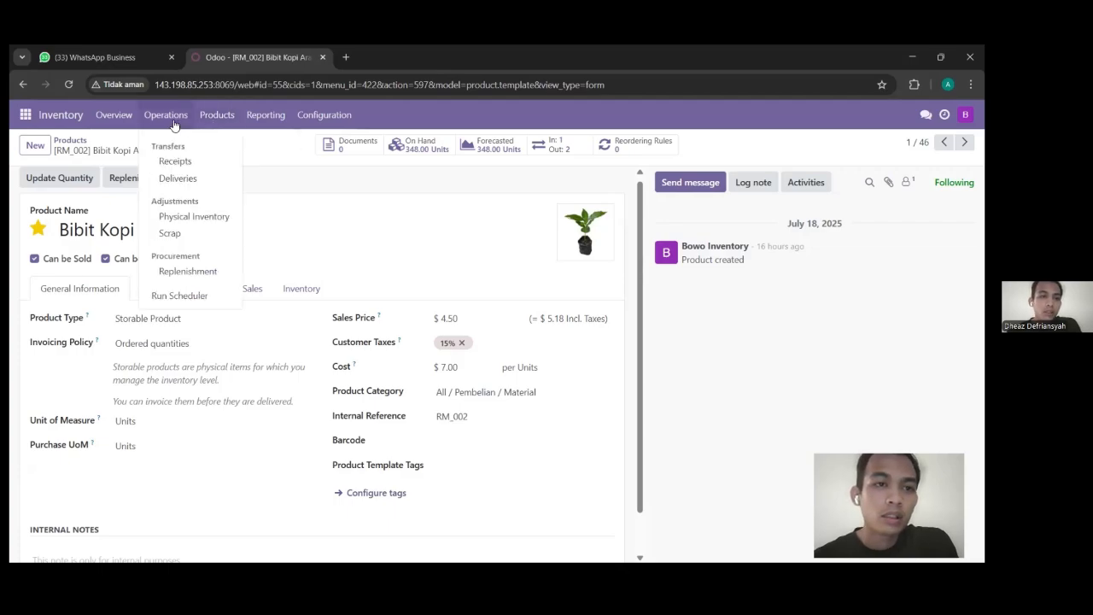
Step: Review the completed receipt WH/IN/00007 from the Receipts list, then return there
left_click(181, 166)
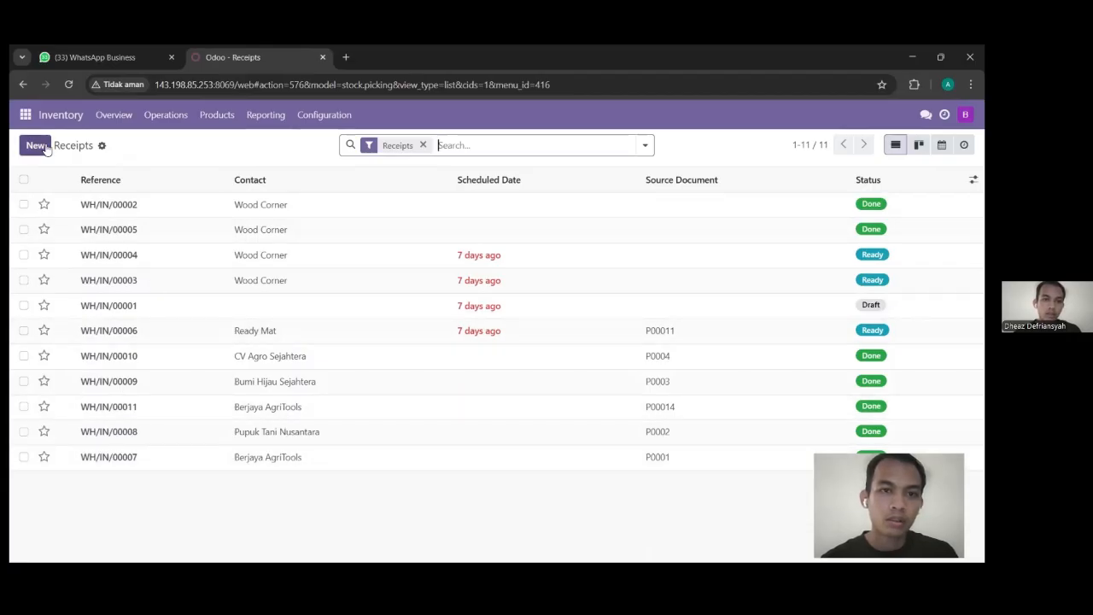
left_click(200, 458)
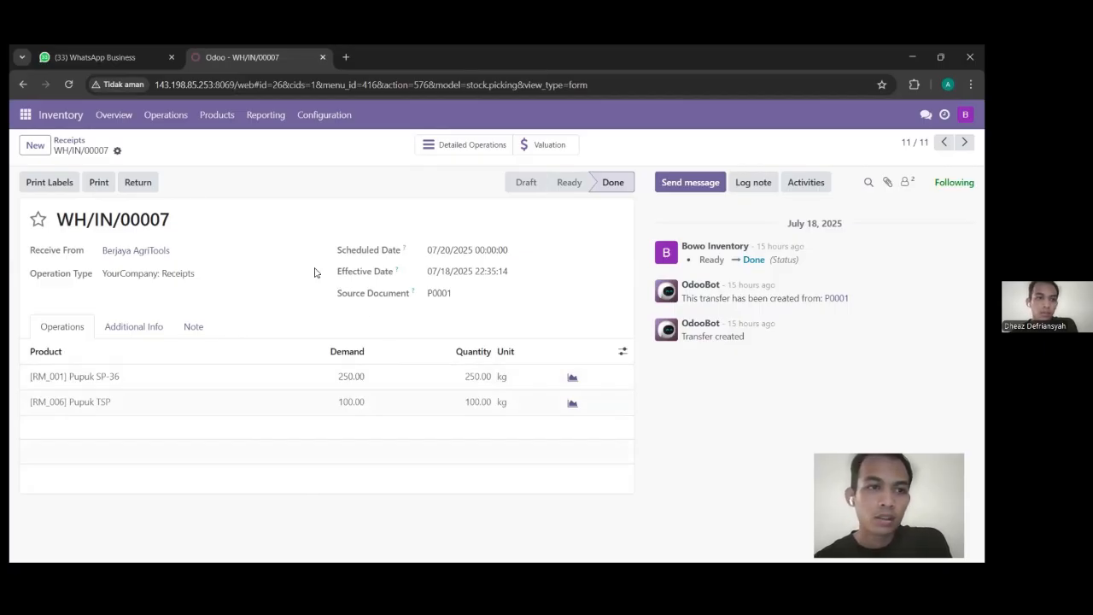
left_click(163, 117)
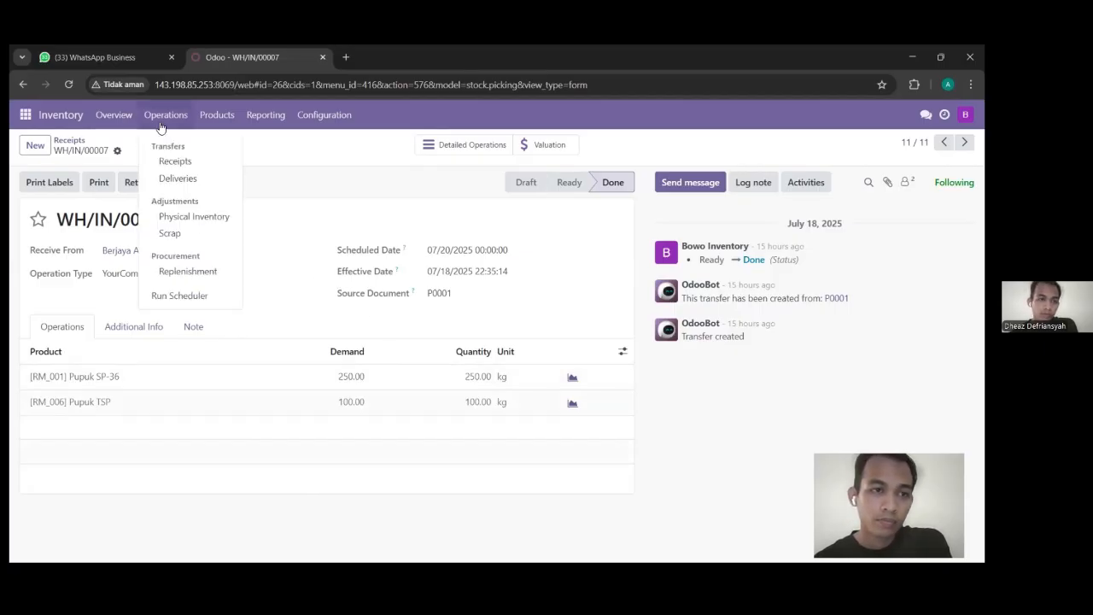
left_click(168, 163)
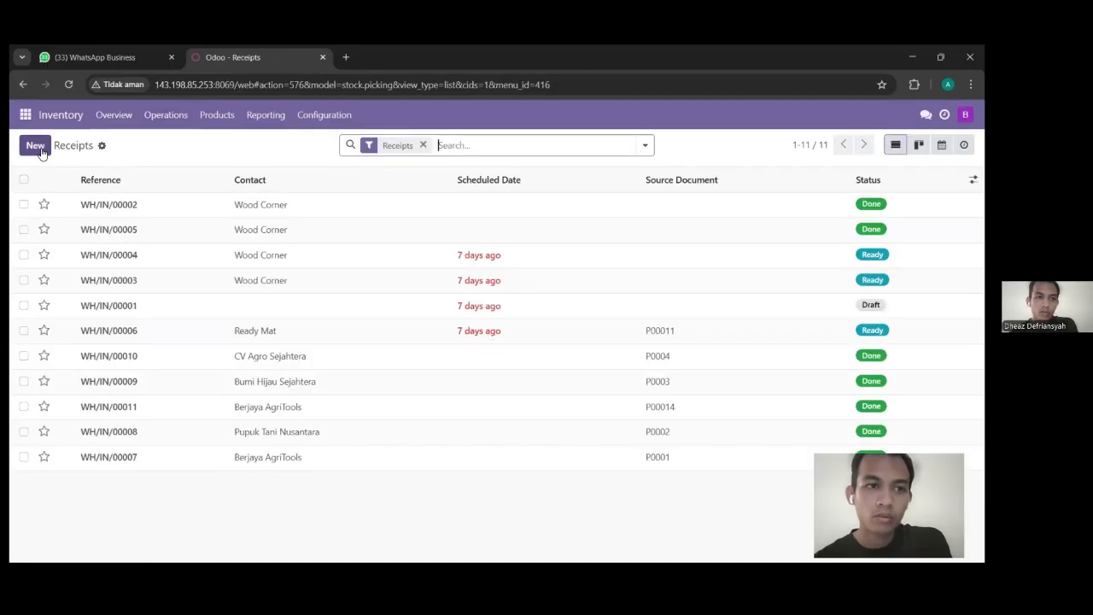
Step: Start a new draft receipt and select its Receive From field
left_click(41, 153)
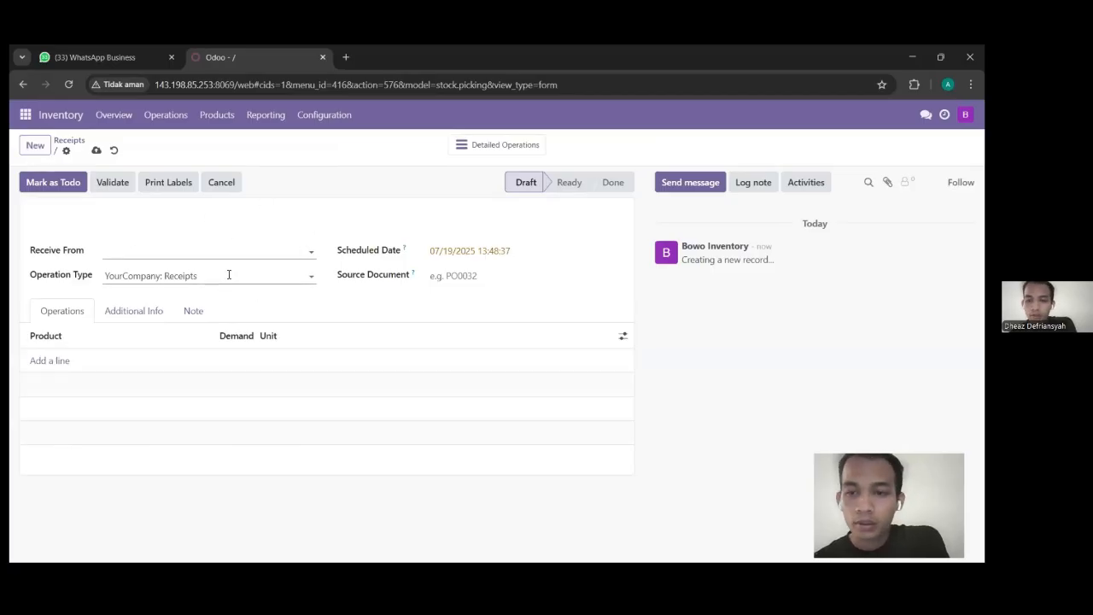
left_click(156, 251)
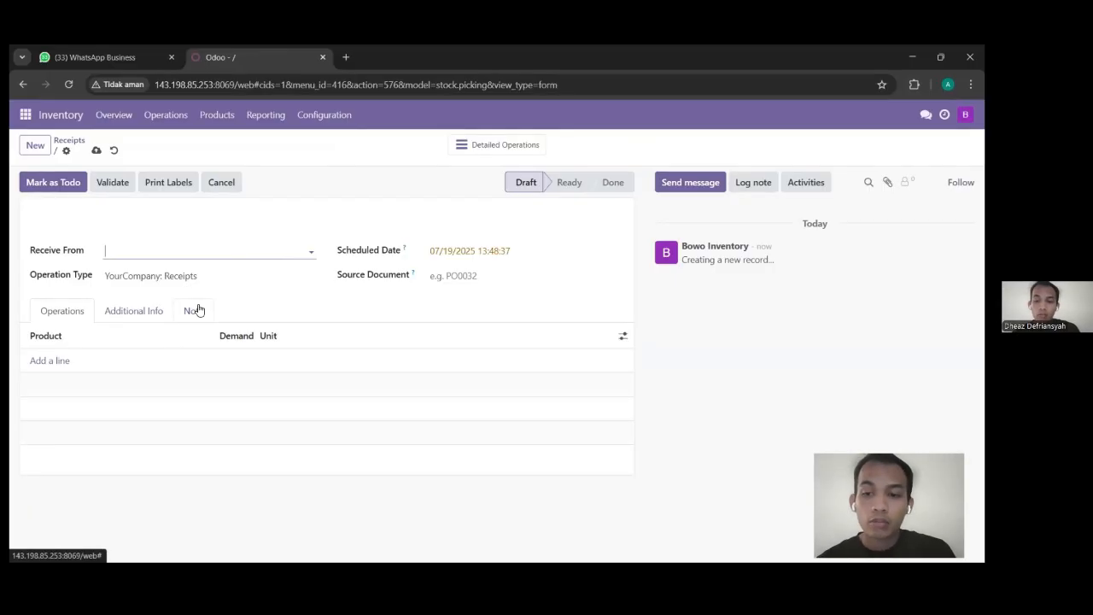
left_click(181, 124)
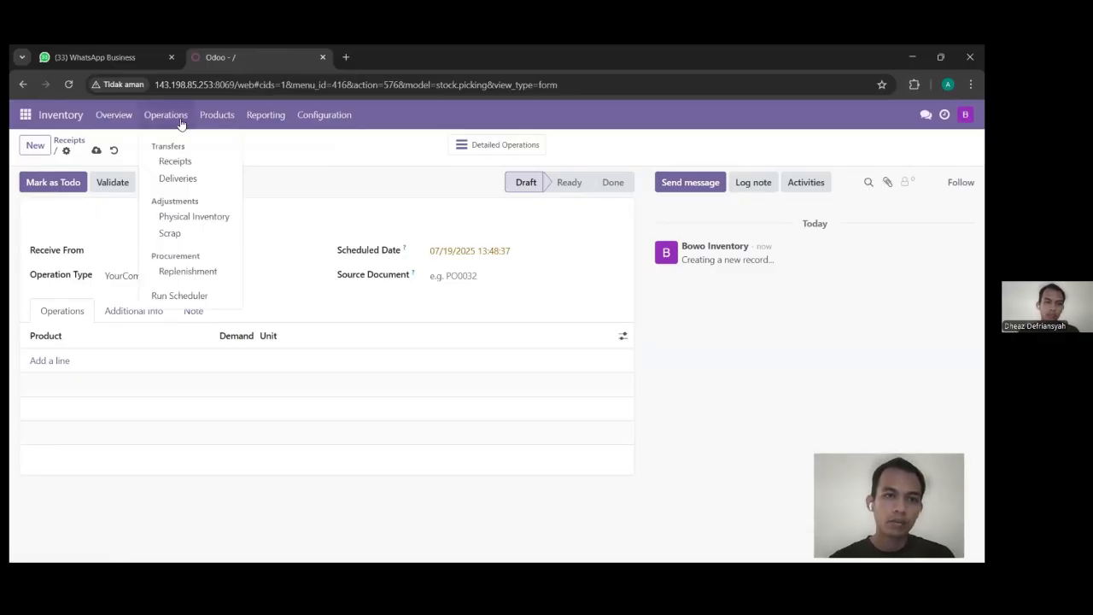
mouse_move(223, 125)
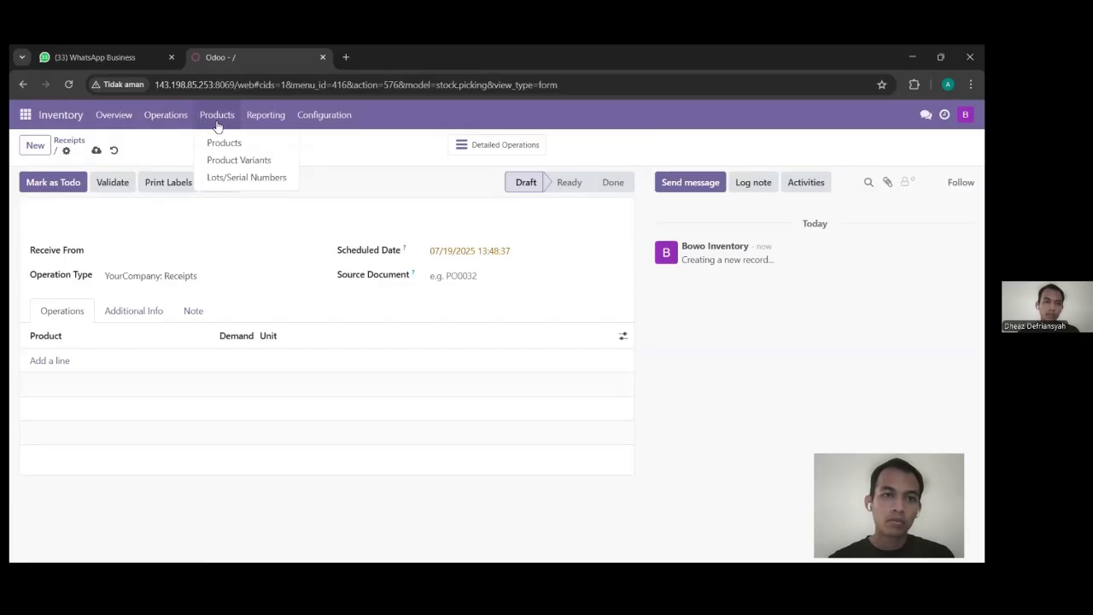
mouse_move(275, 116)
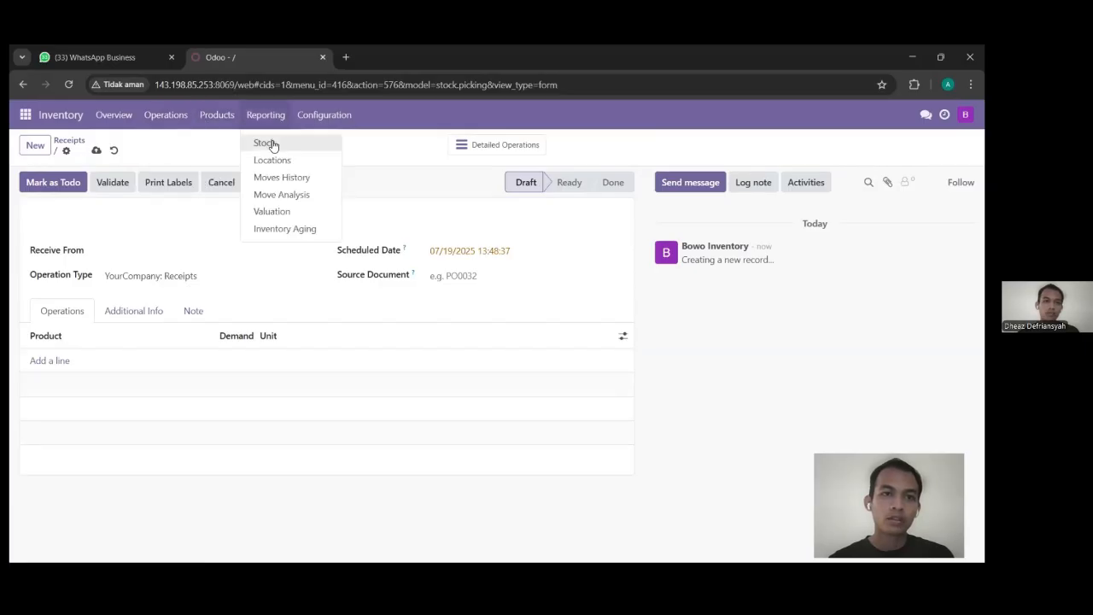
left_click(272, 144)
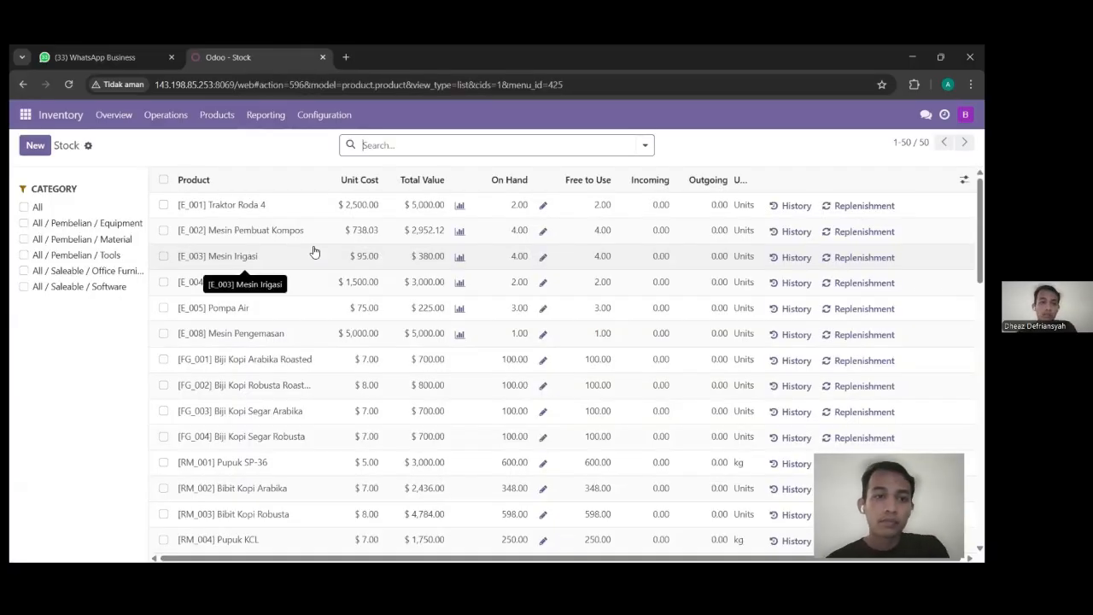
scroll(313, 251, "down", 2)
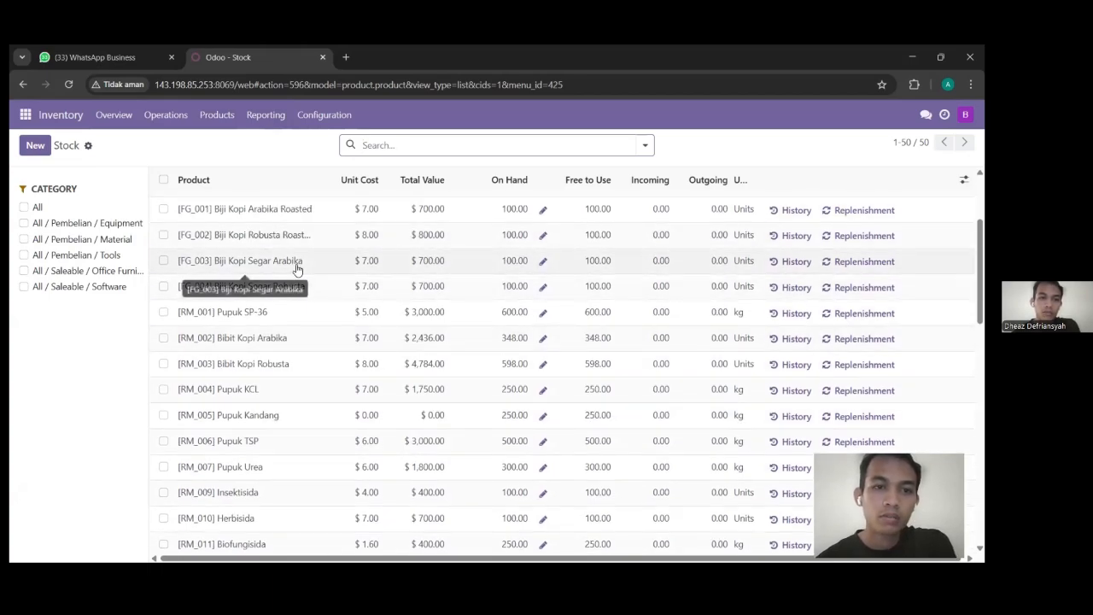
scroll(296, 270, "up", 3)
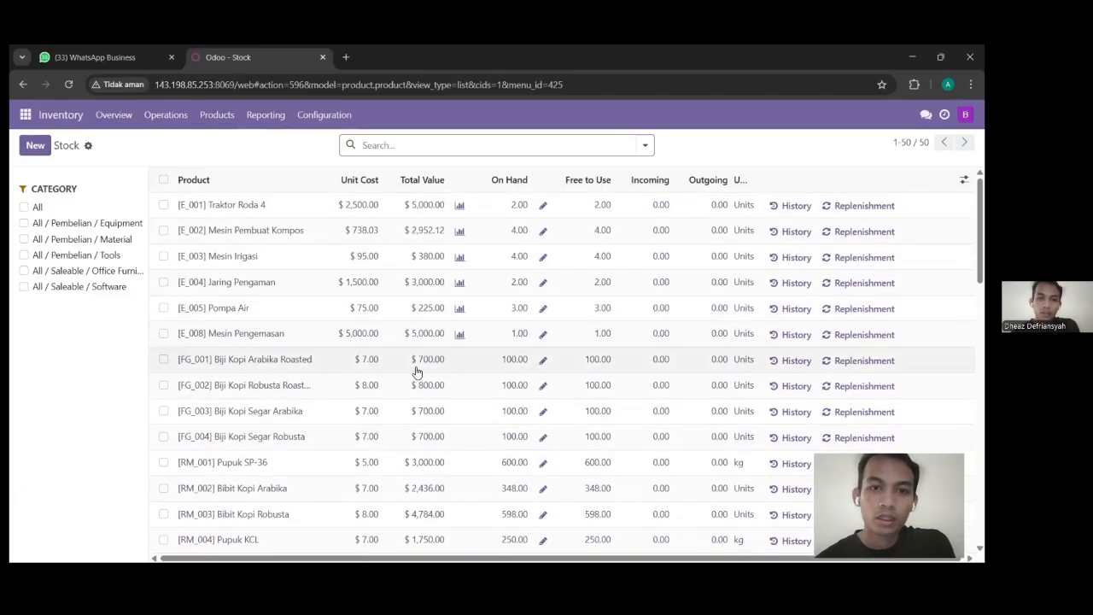
scroll(461, 370, "down", 2)
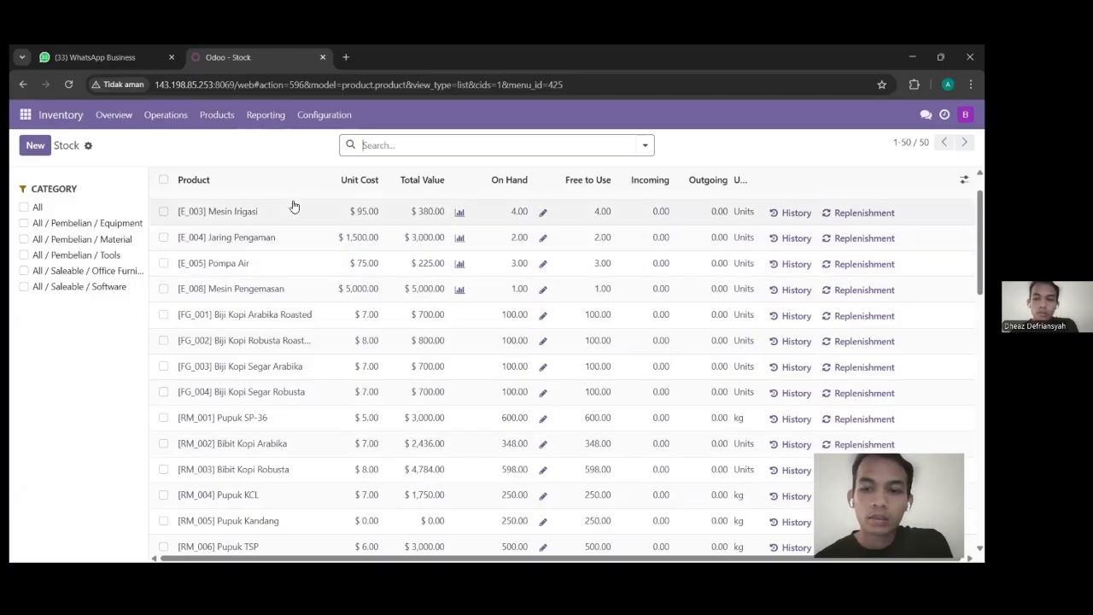
left_click(171, 115)
Step: Start a new delivery order and dismiss the Delivery Address contact list unchosen
left_click(180, 179)
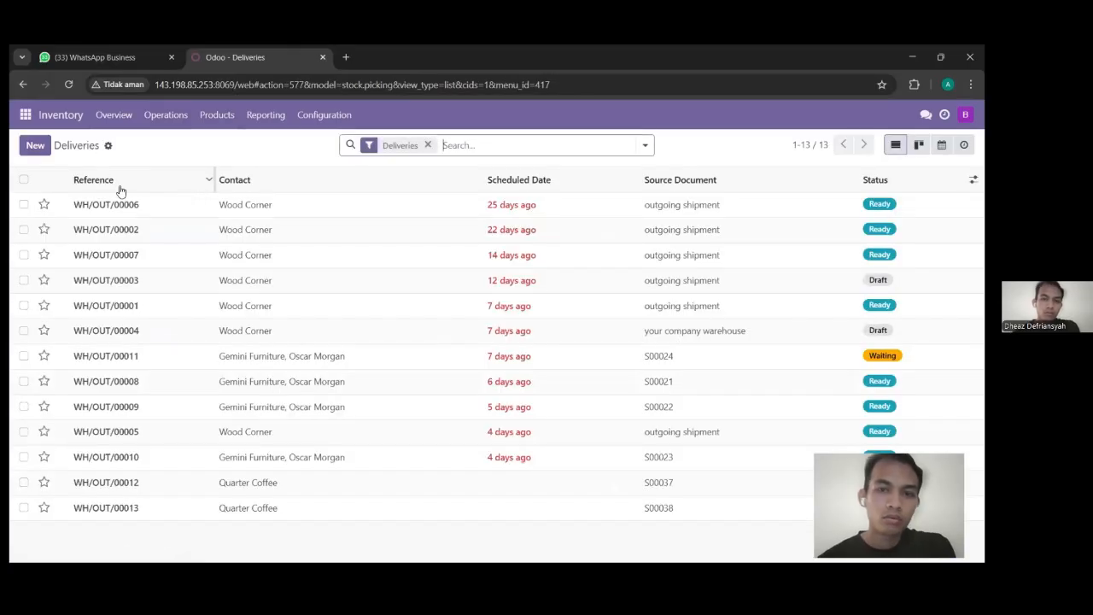
left_click(35, 146)
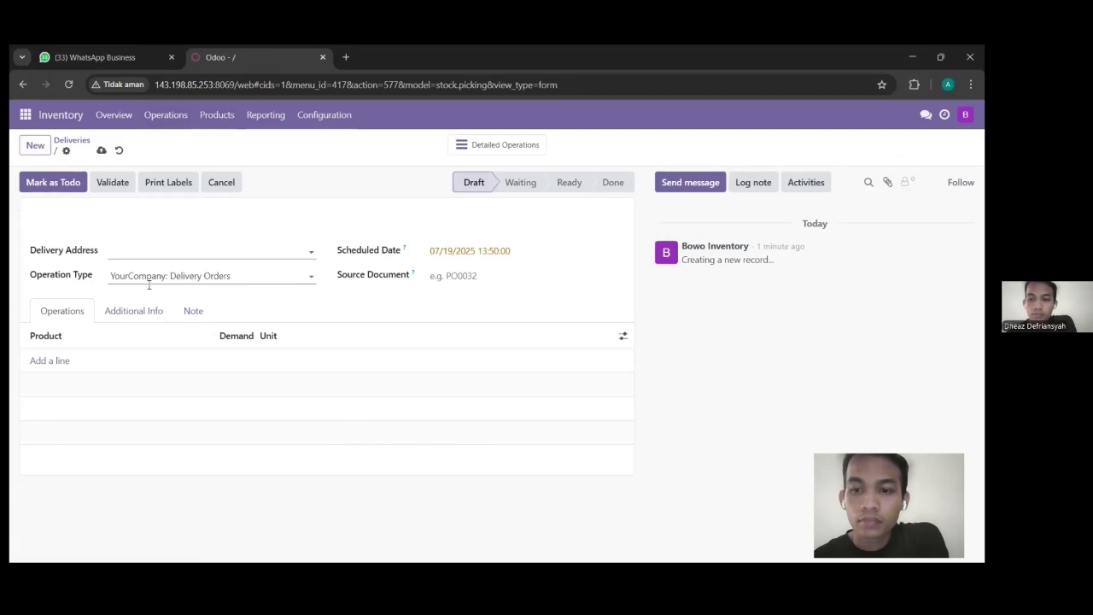
left_click(314, 254)
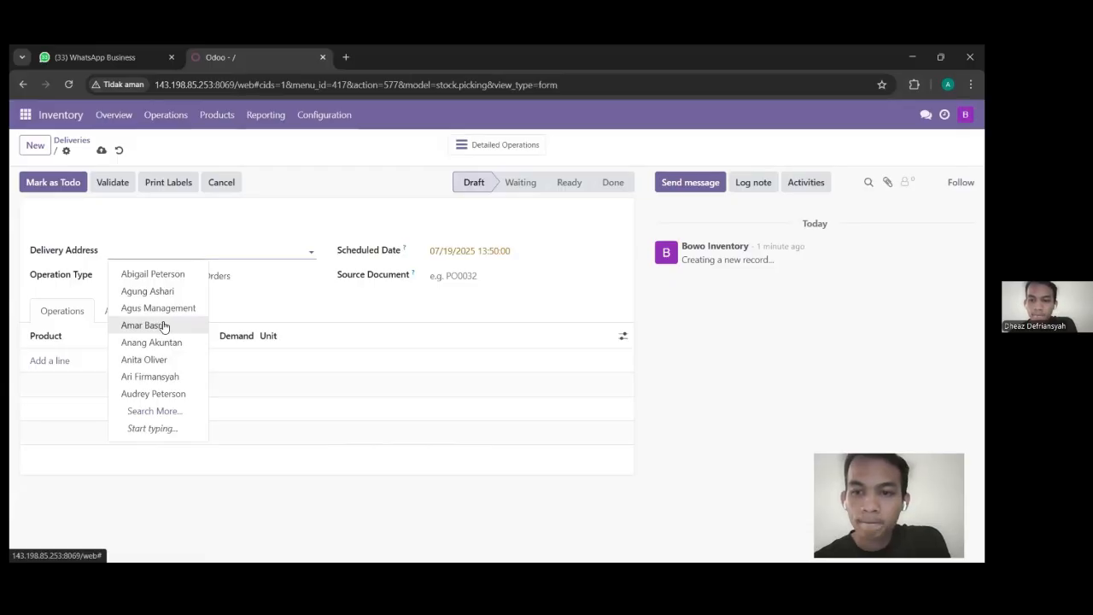
left_click(248, 308)
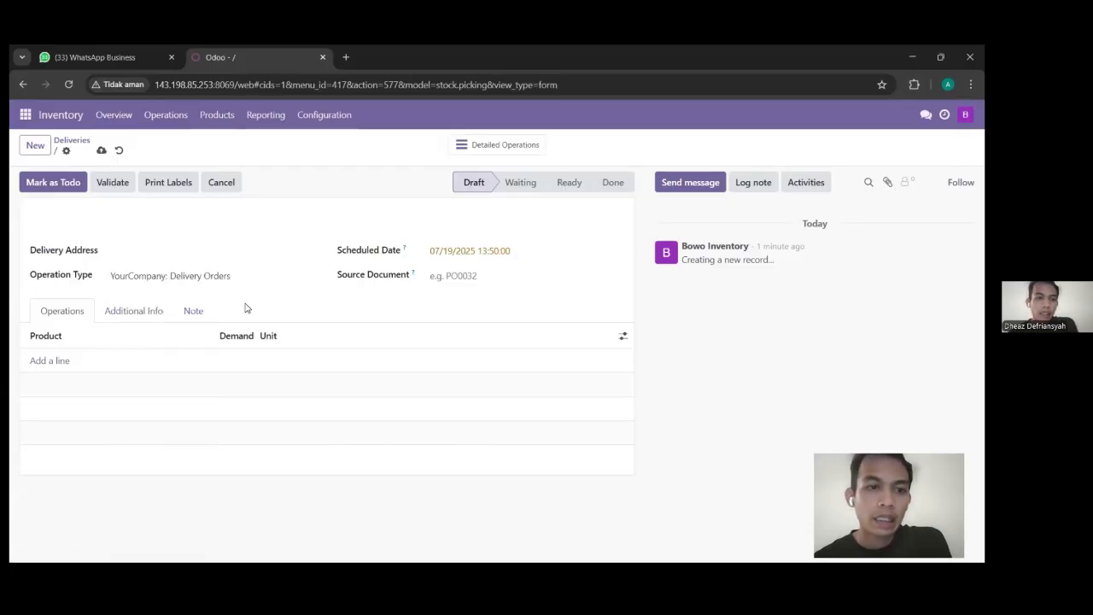
Step: Add a product line, view the available products, then drop the empty line
left_click(62, 366)
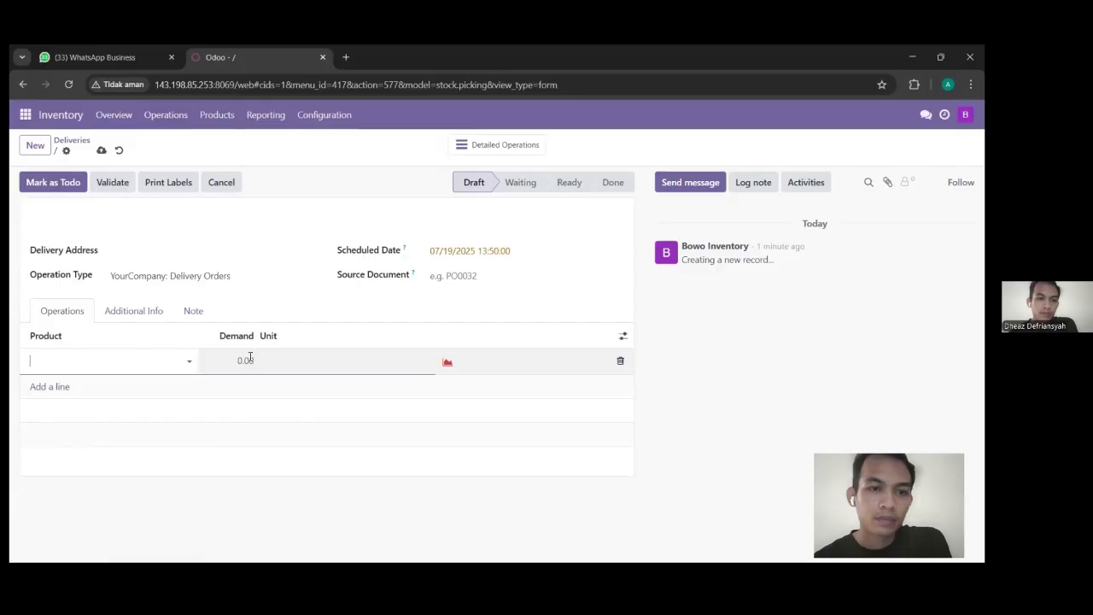
left_click(187, 365)
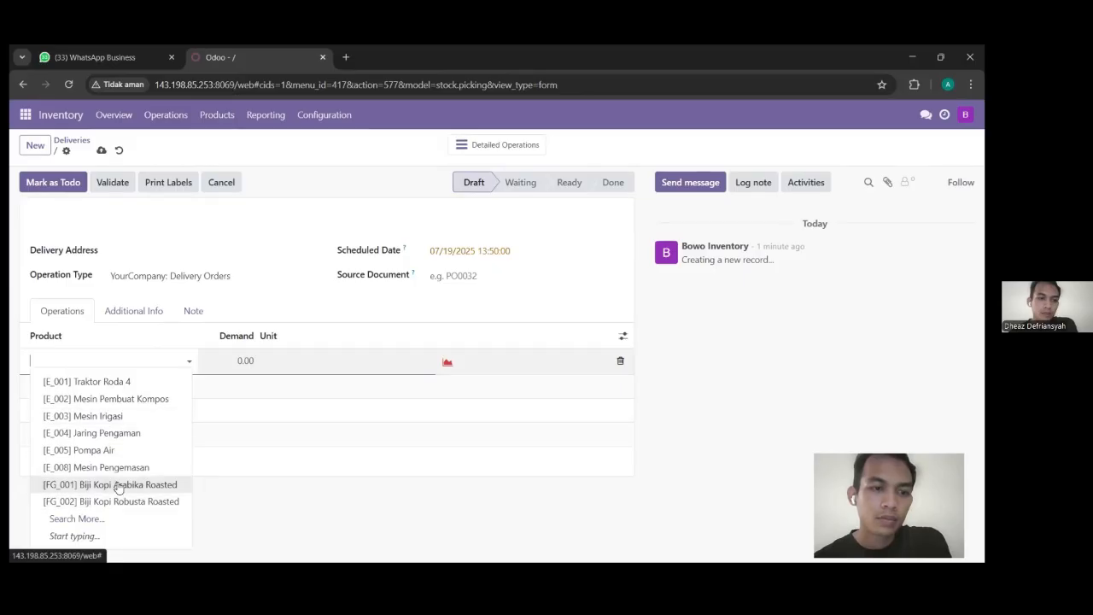
left_click(227, 506)
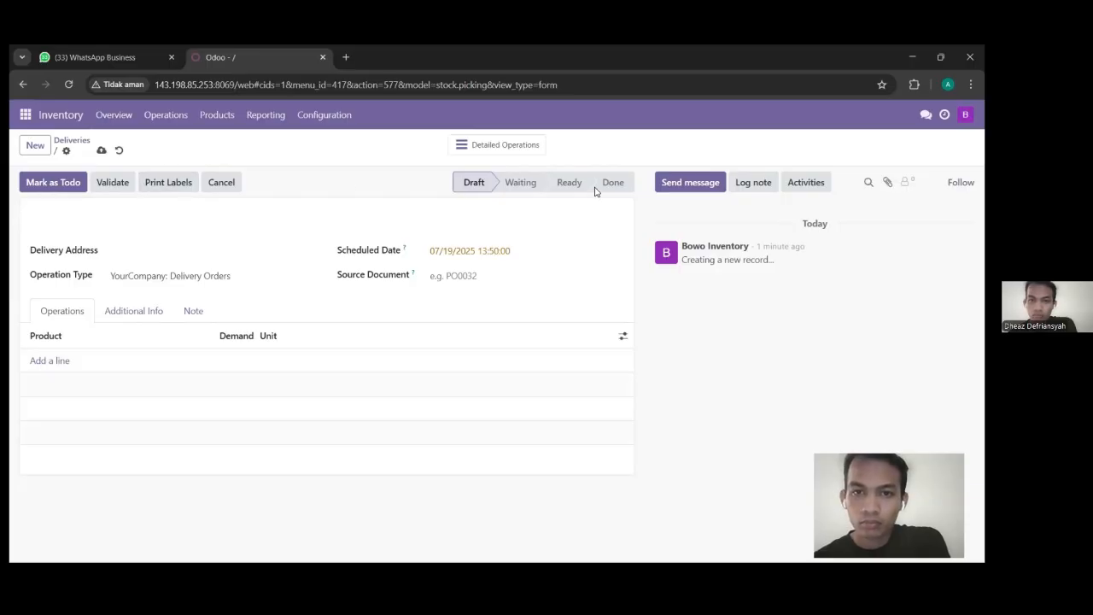
Step: Browse the Operations and Products menus without choosing any page
mouse_move(595, 192)
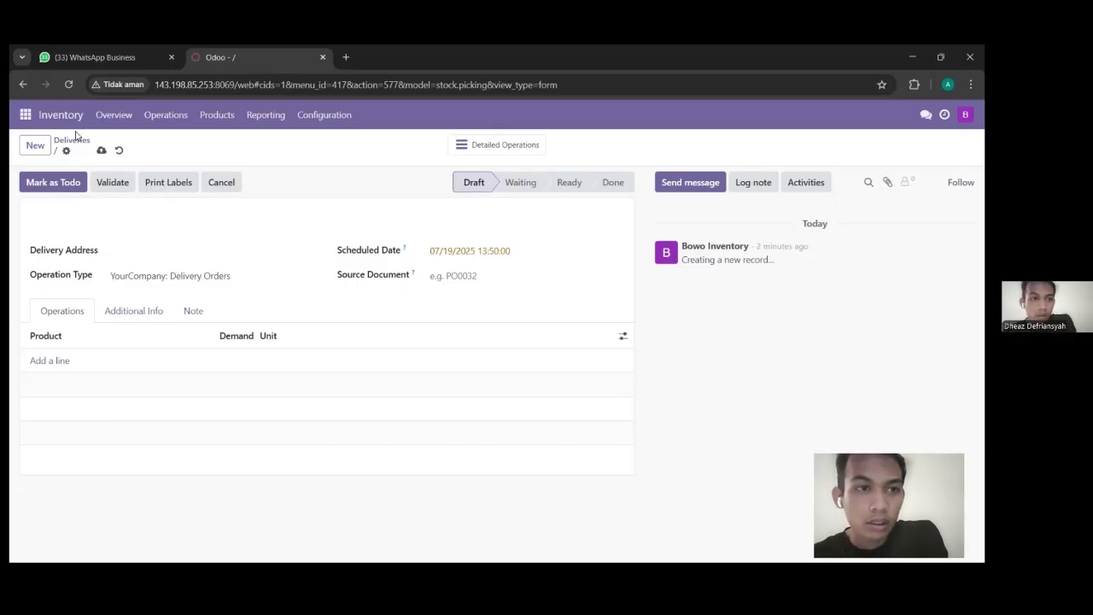
left_click(161, 126)
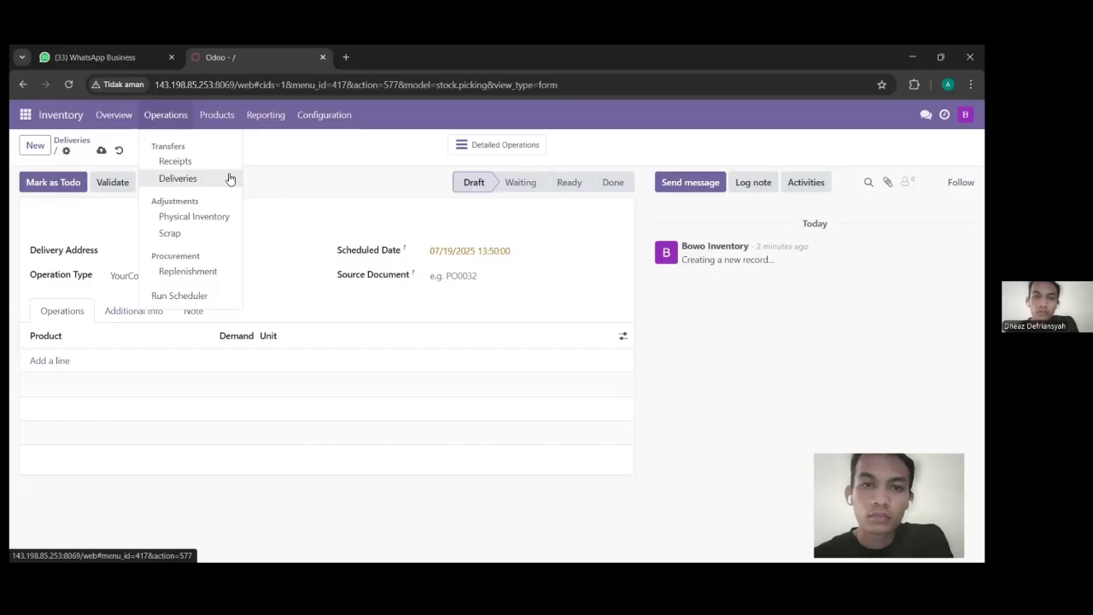
left_click(298, 222)
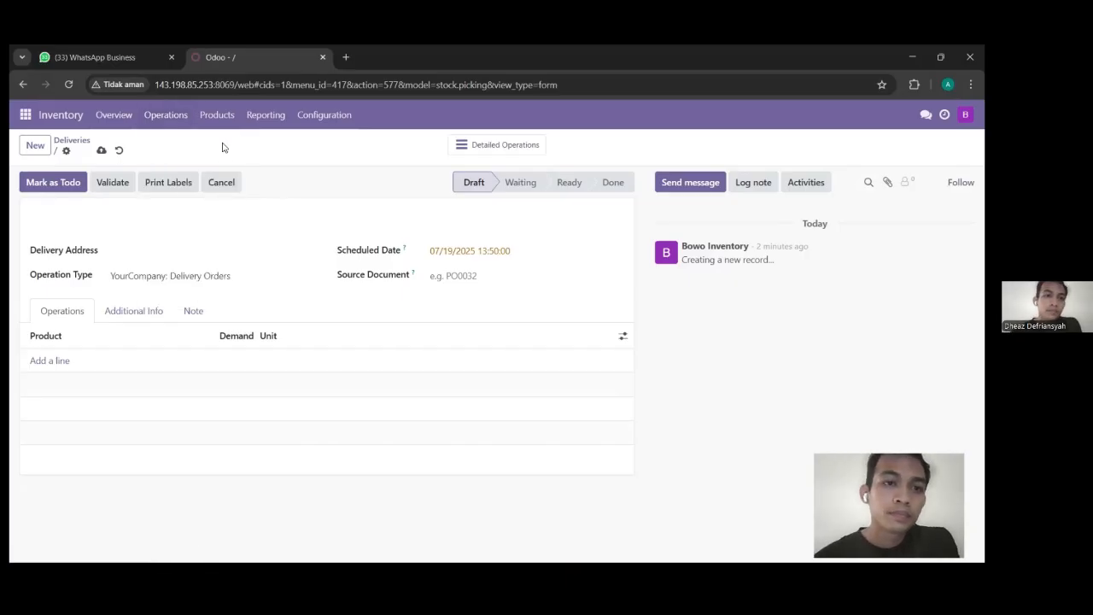
left_click(224, 115)
mouse_move(254, 120)
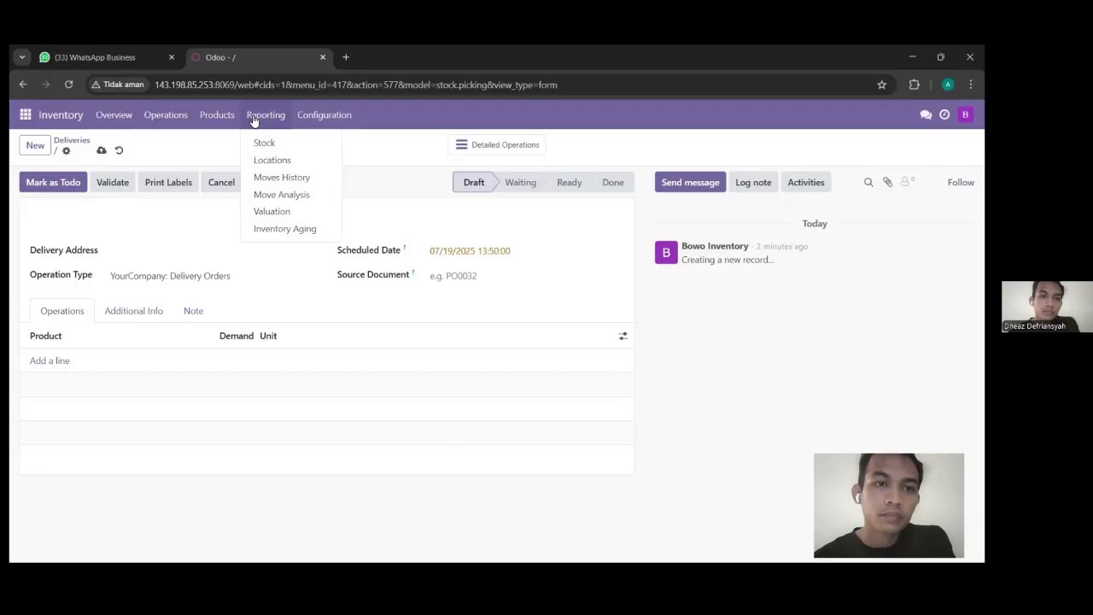
mouse_move(297, 122)
mouse_move(220, 123)
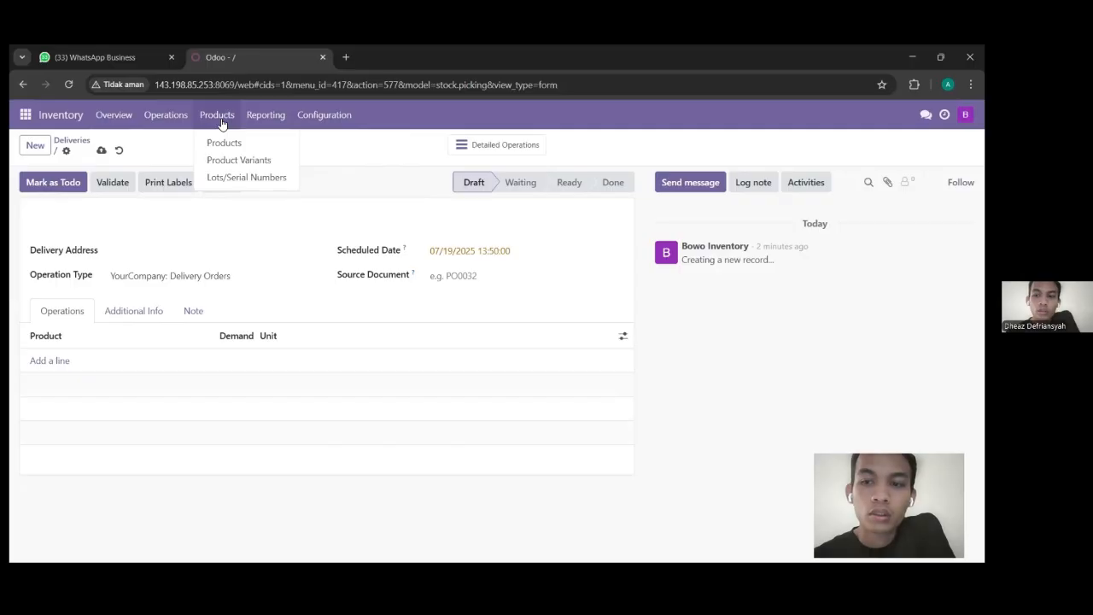
mouse_move(182, 127)
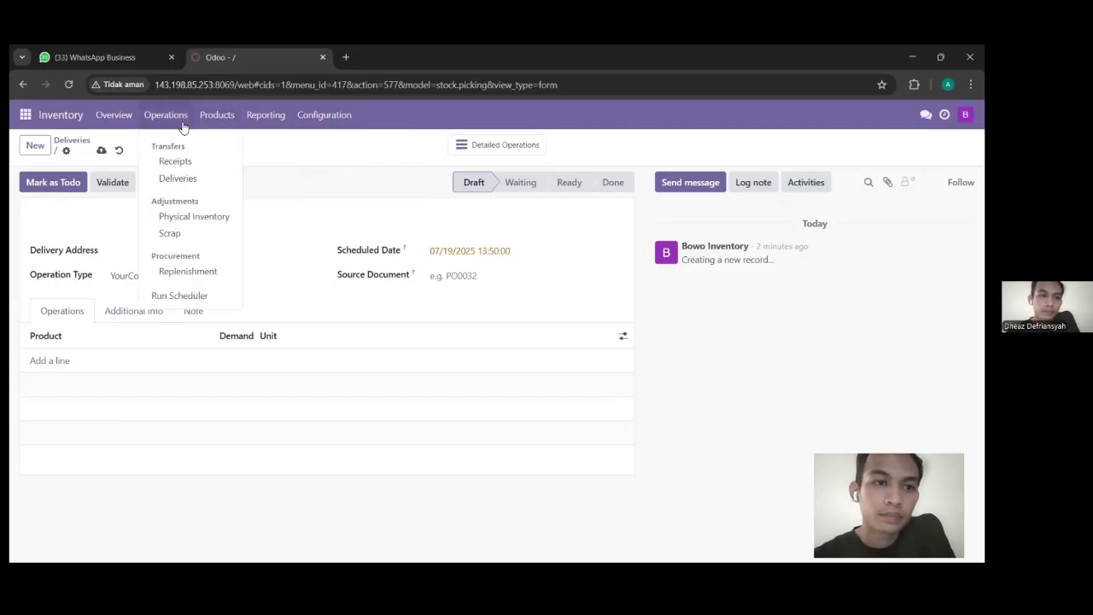
Step: Open Physical Inventory adjustments and add a new empty count line
left_click(196, 218)
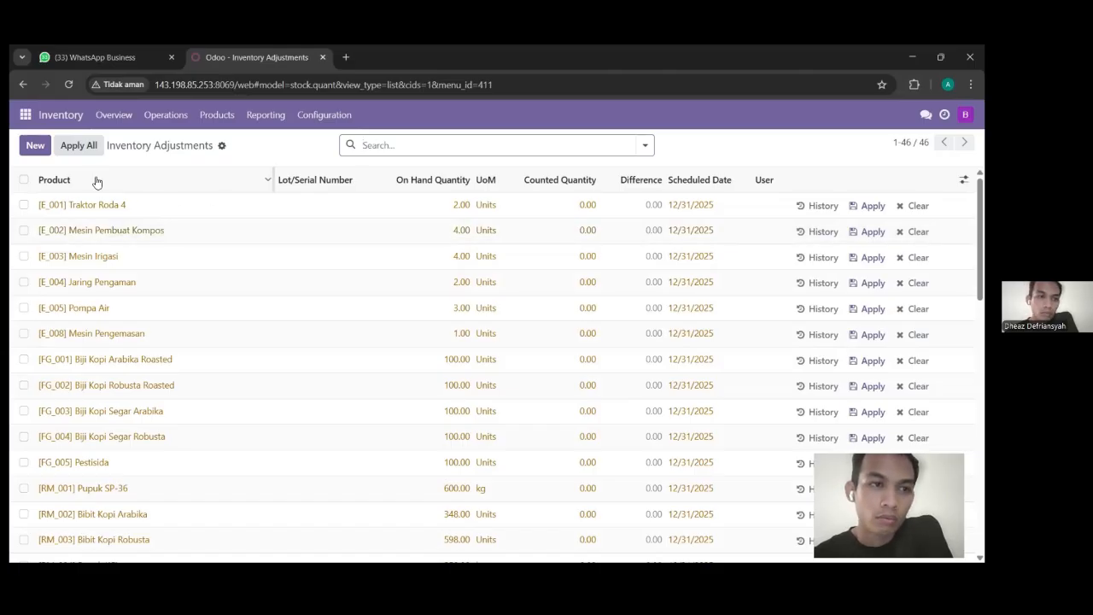
left_click(35, 146)
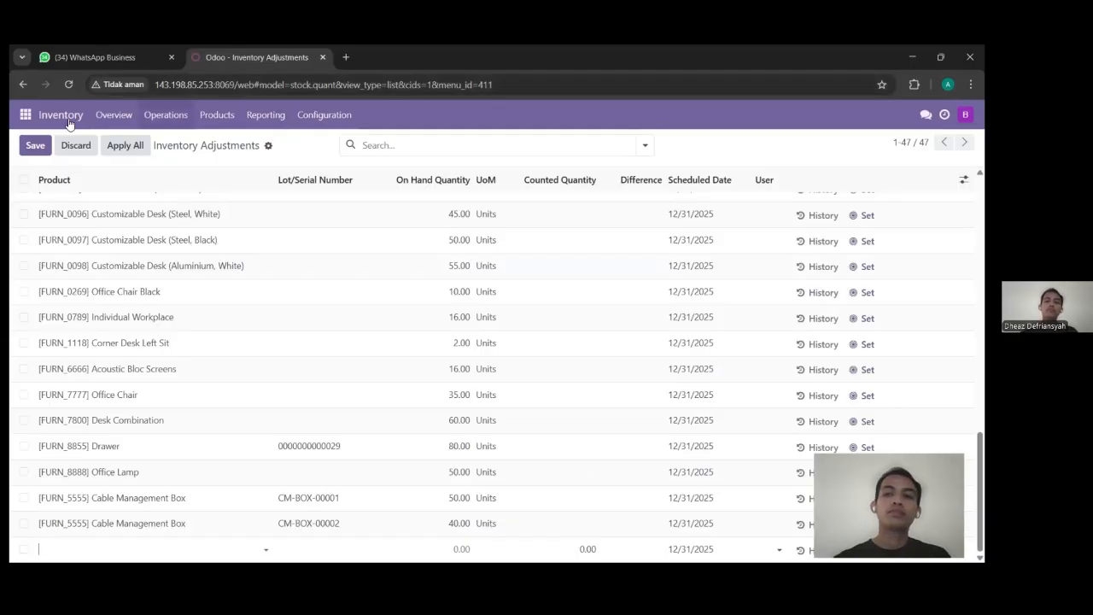
left_click(26, 115)
Step: Switch to the Agriculture Management app to view the Crops Details kanban of crop requests
left_click(47, 144)
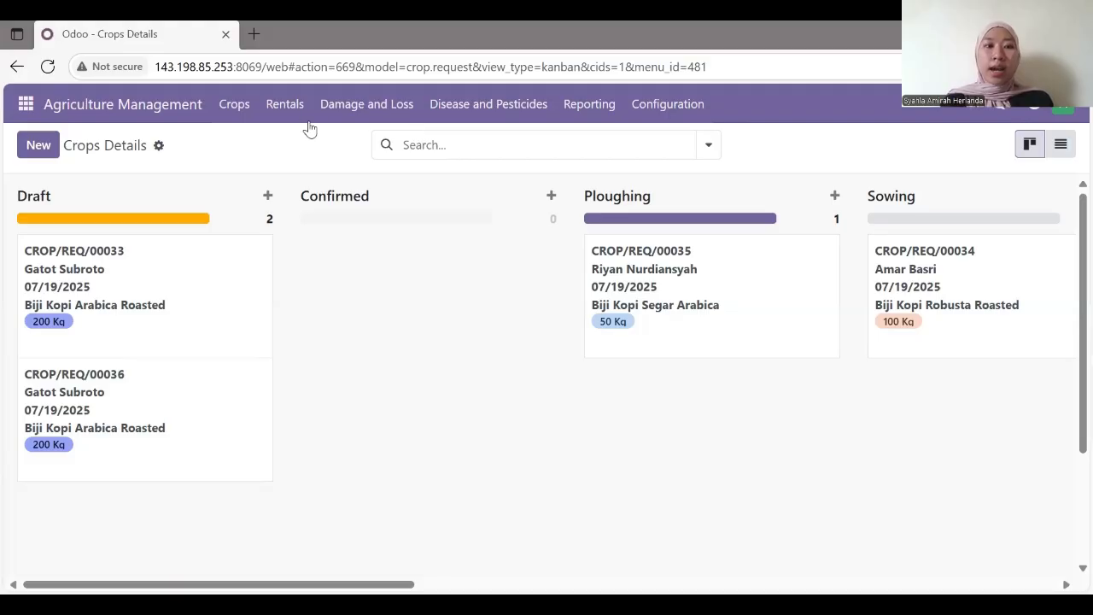
left_click(284, 104)
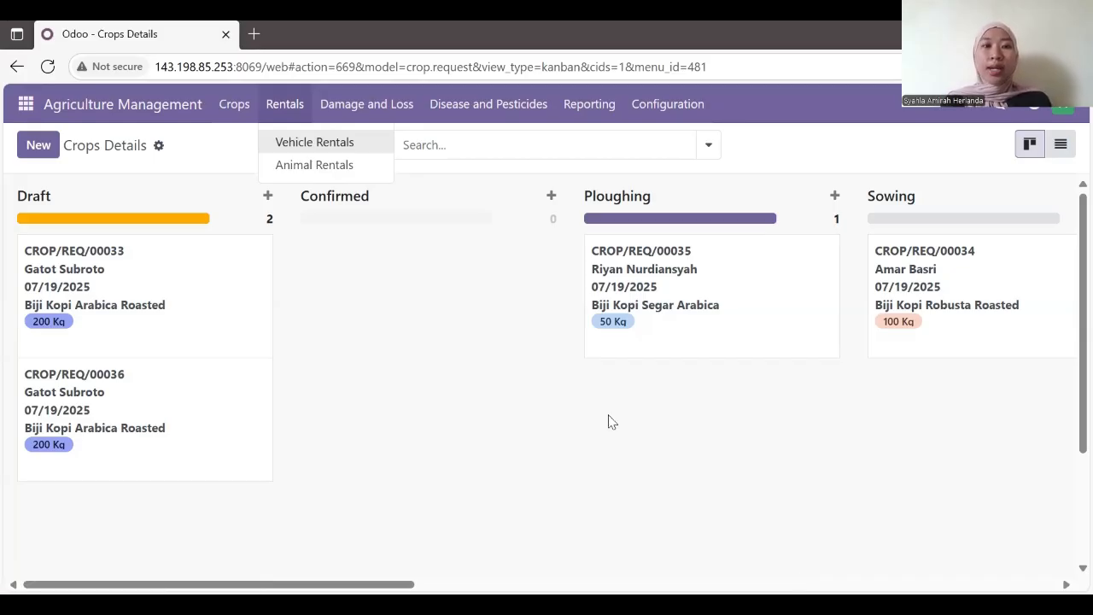
Step: Visit Damage and Loss, then open Pesticides Details listing Biofungisida, Insektisida and Herbisida
left_click(407, 122)
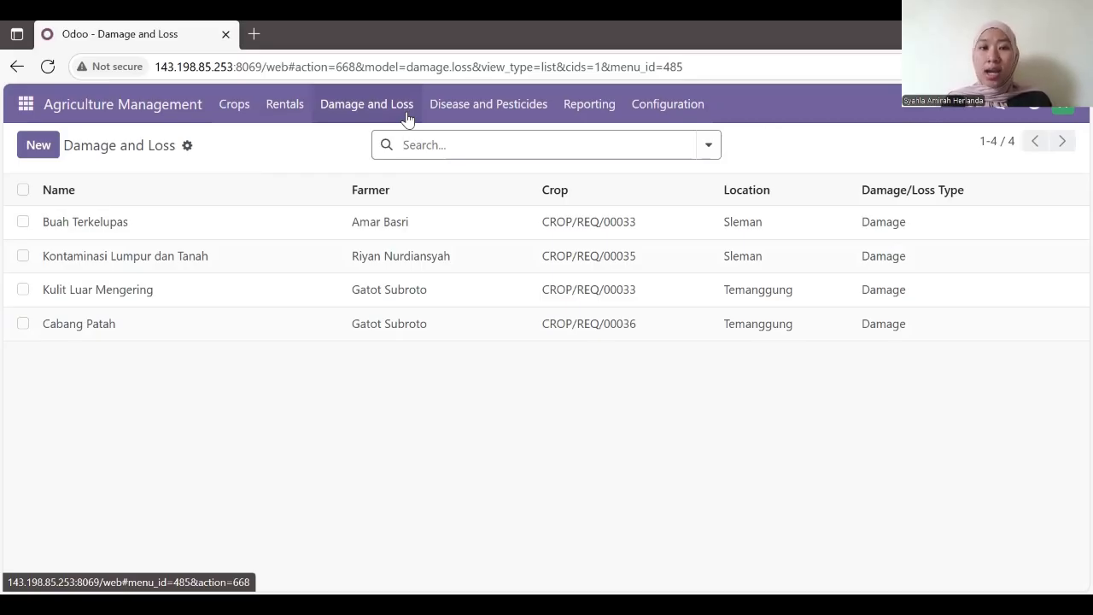
left_click(546, 125)
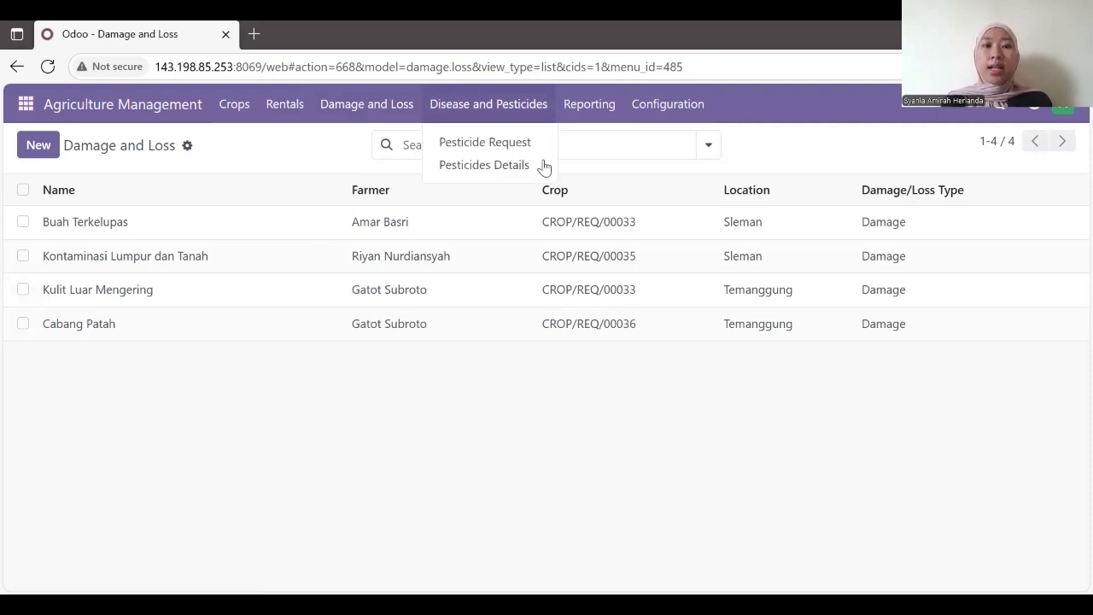
left_click(547, 167)
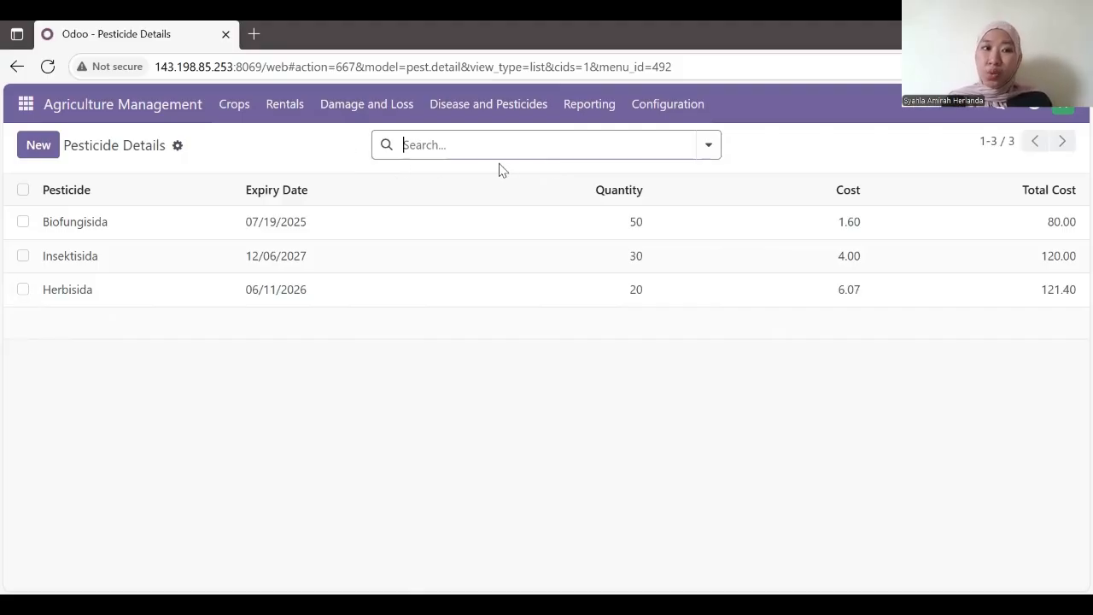
left_click(526, 111)
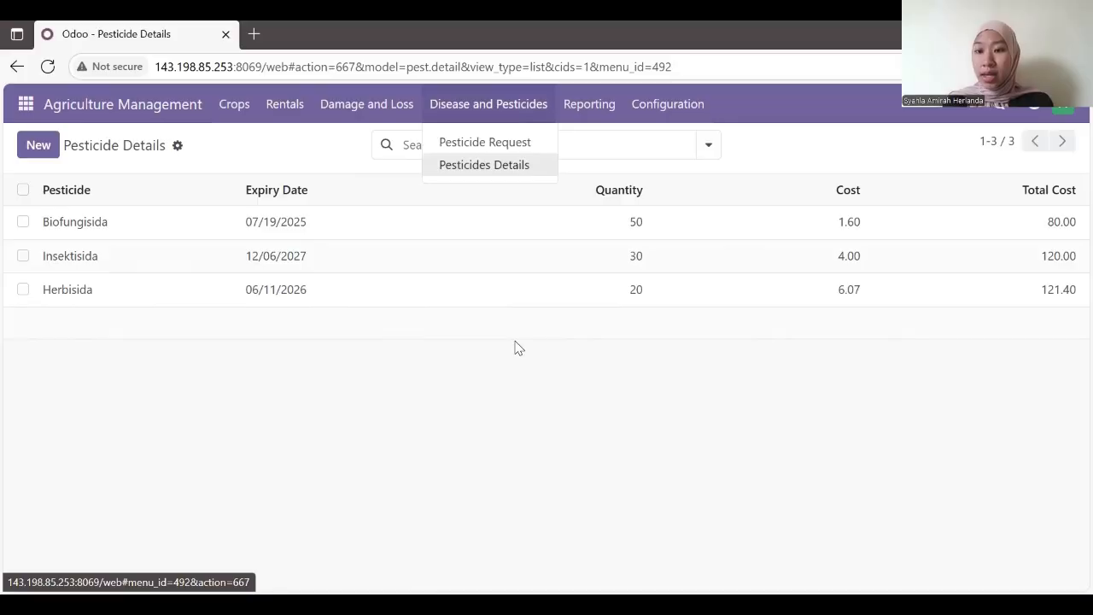
mouse_move(611, 124)
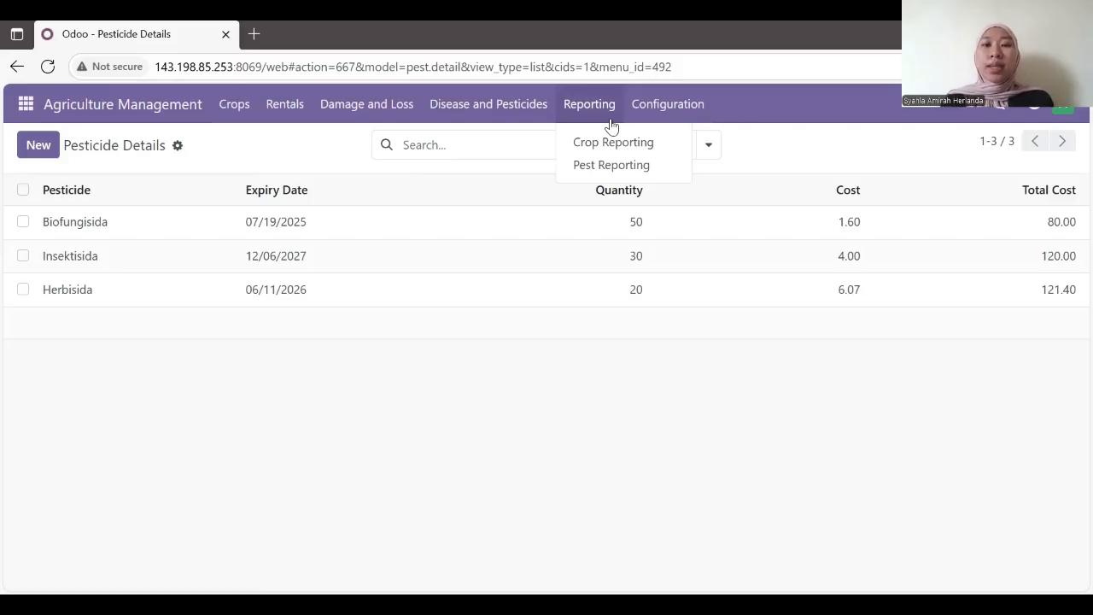
left_click(701, 105)
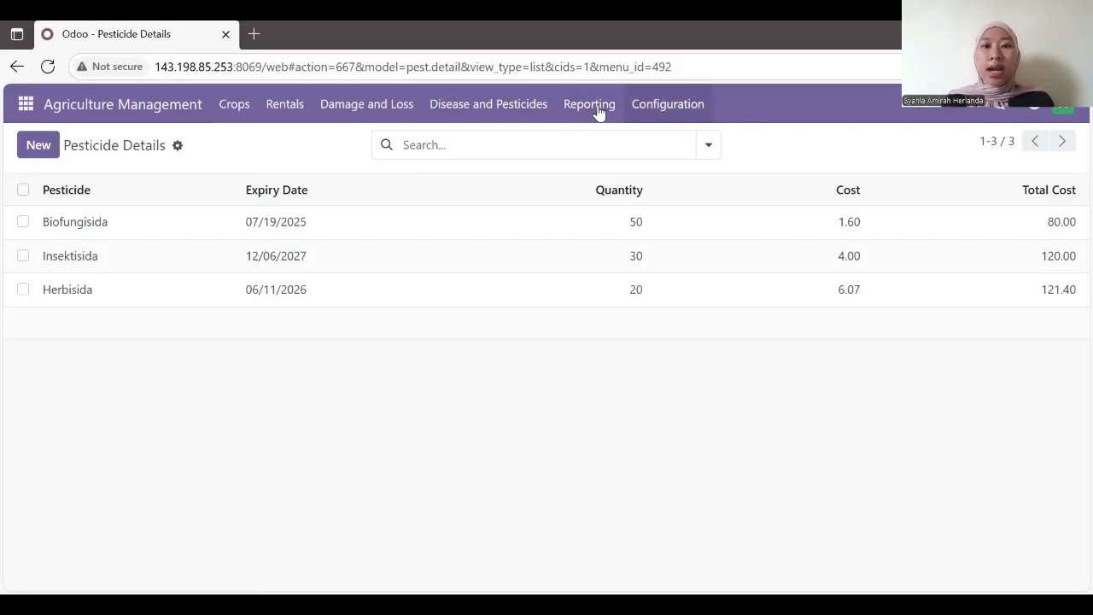
Step: Open the Biji Kopi Robusta Roasted record from the Configuration Seeds list
left_click(675, 116)
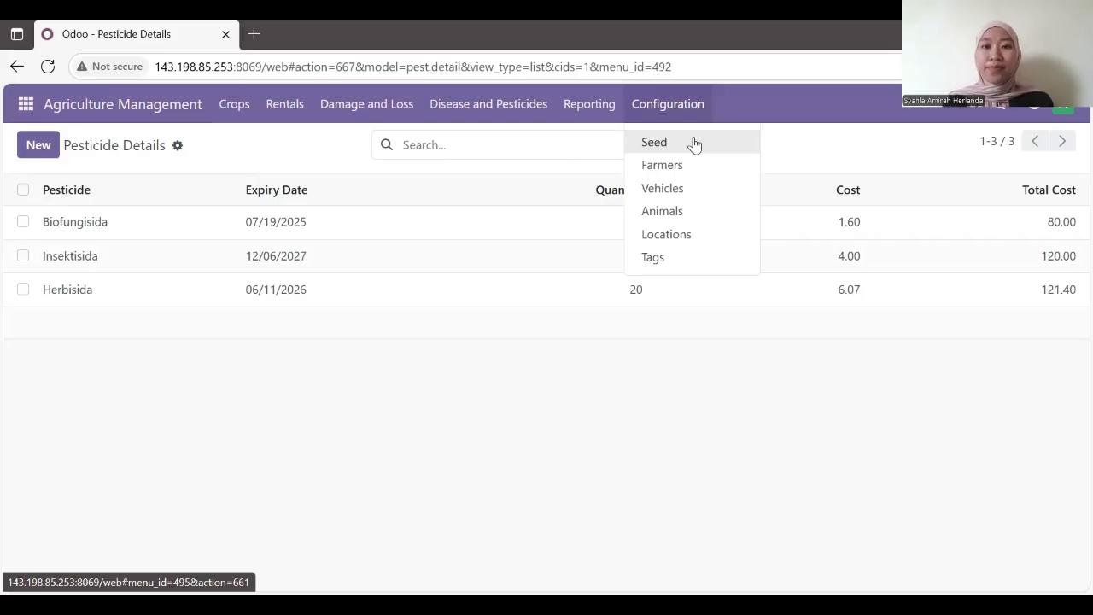
left_click(693, 143)
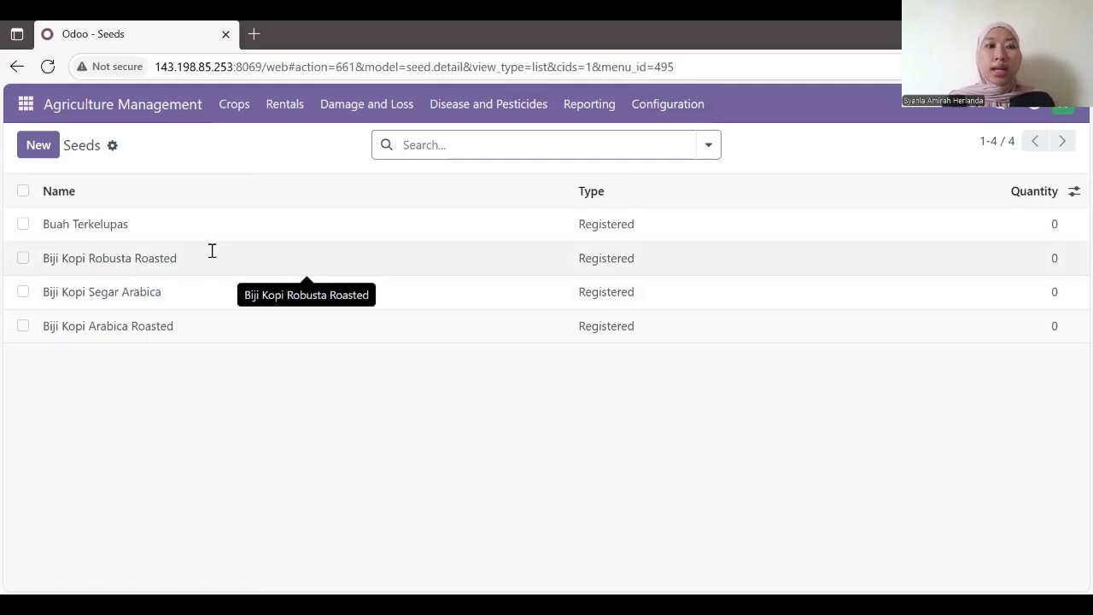
left_click(212, 257)
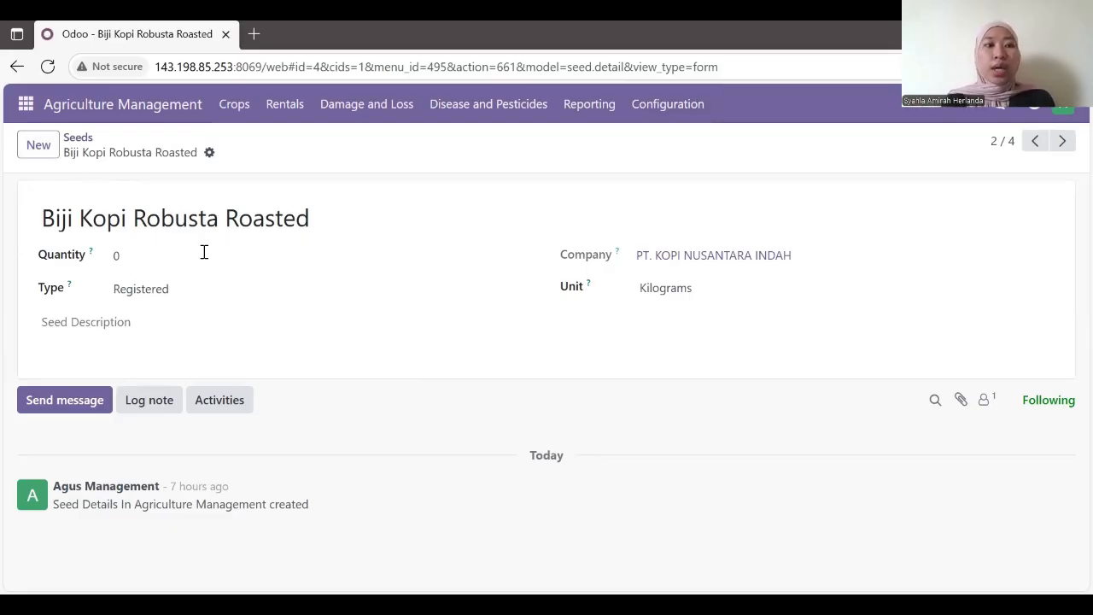
Step: Set the seed's quantity to 100 Kilograms, save it, and go to Farmers
left_click(294, 250)
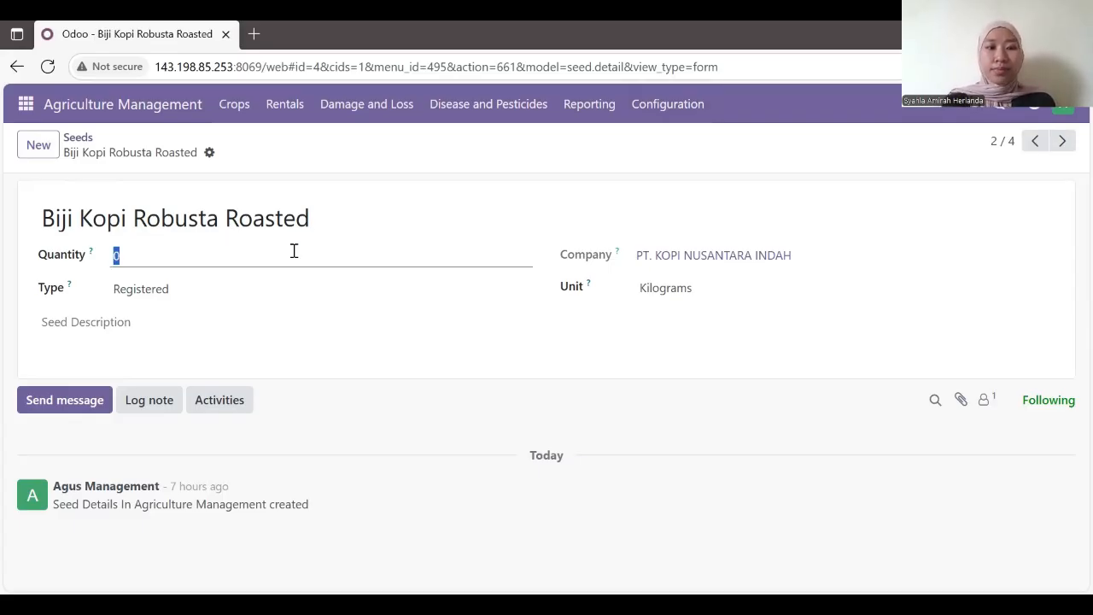
type("100")
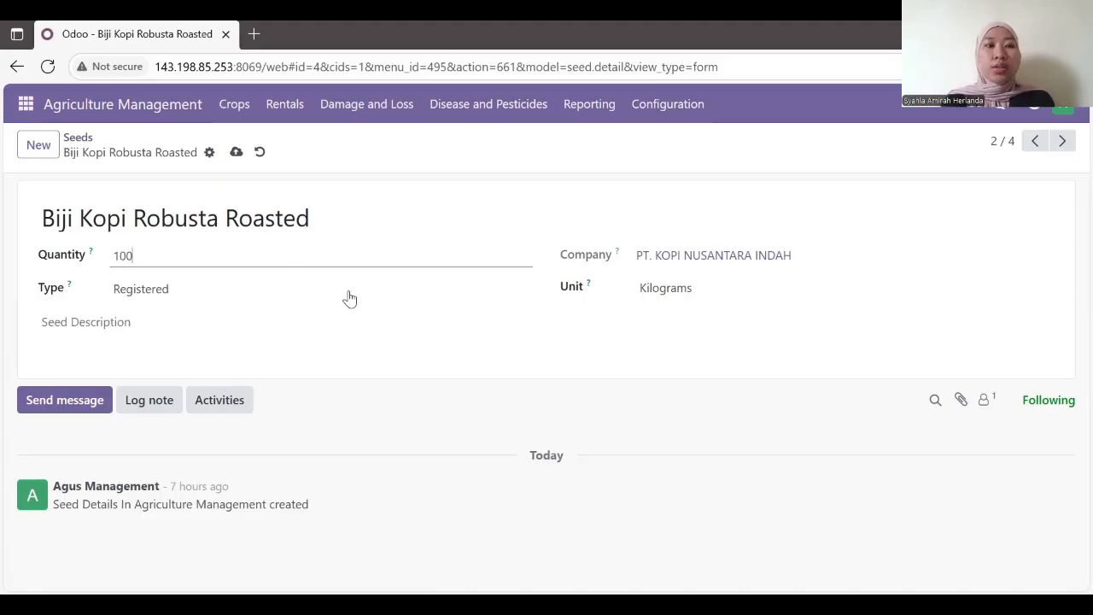
left_click(765, 301)
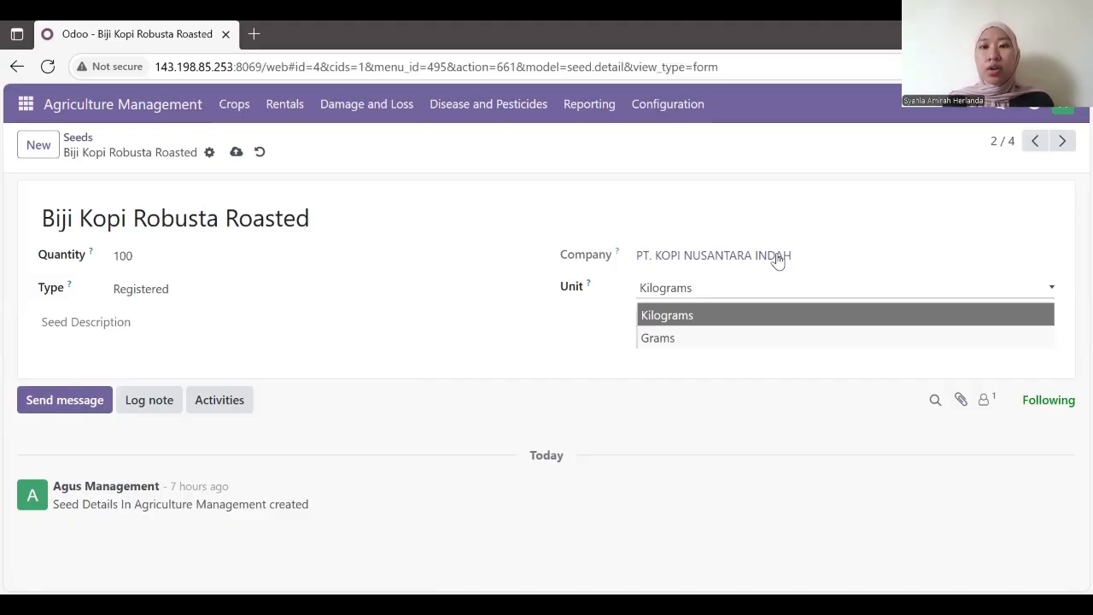
left_click(236, 154)
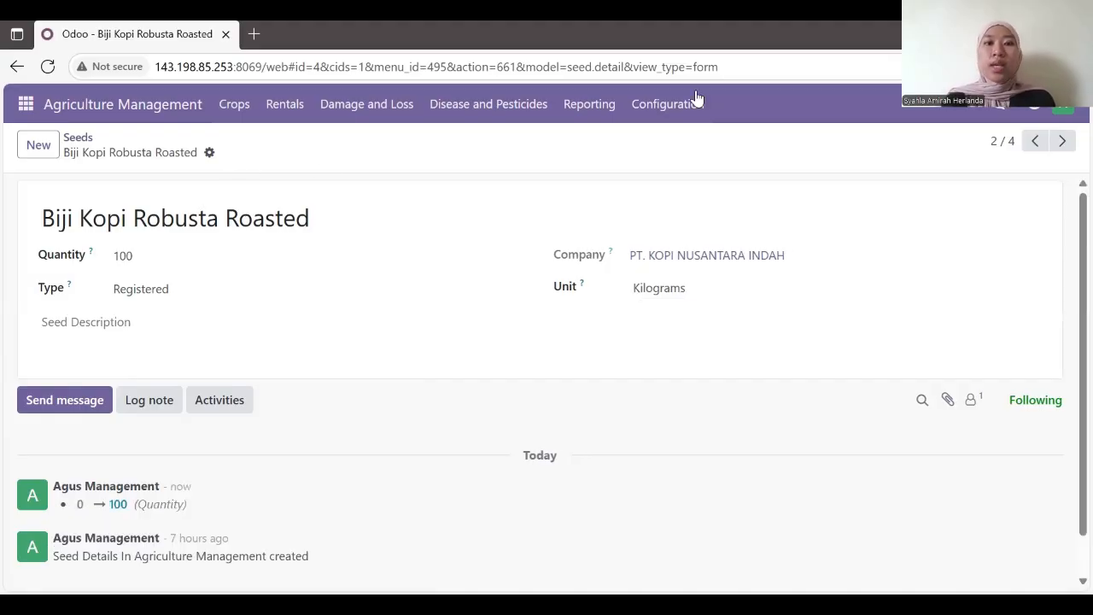
left_click(673, 117)
left_click(674, 166)
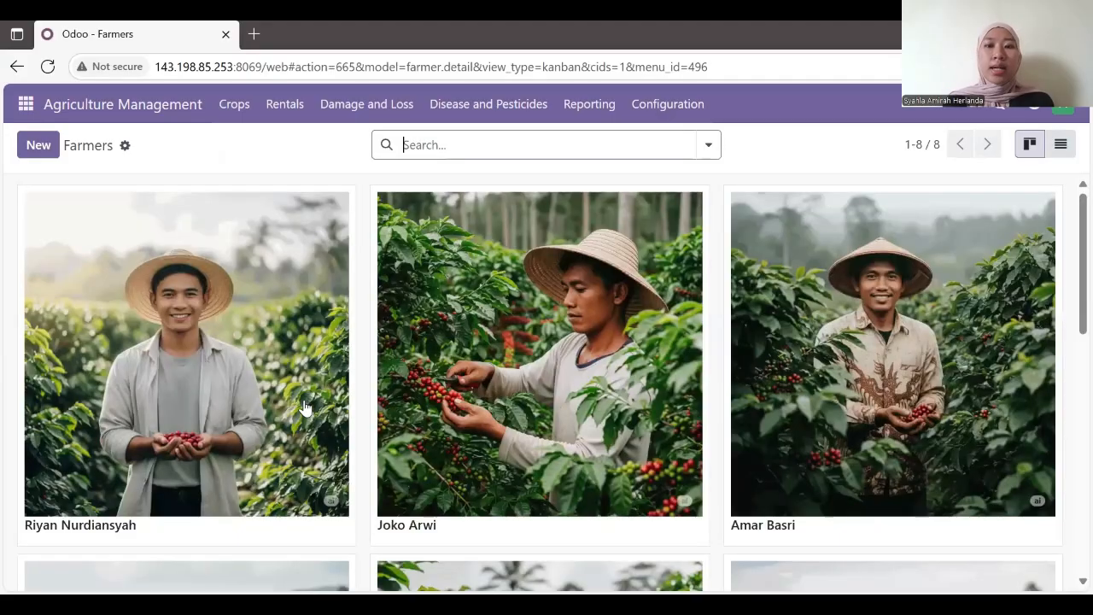
Step: Open the first farmer's card and review its PT. KOPI NUSANTARA INDAH company and address
scroll(304, 408, "down", 6)
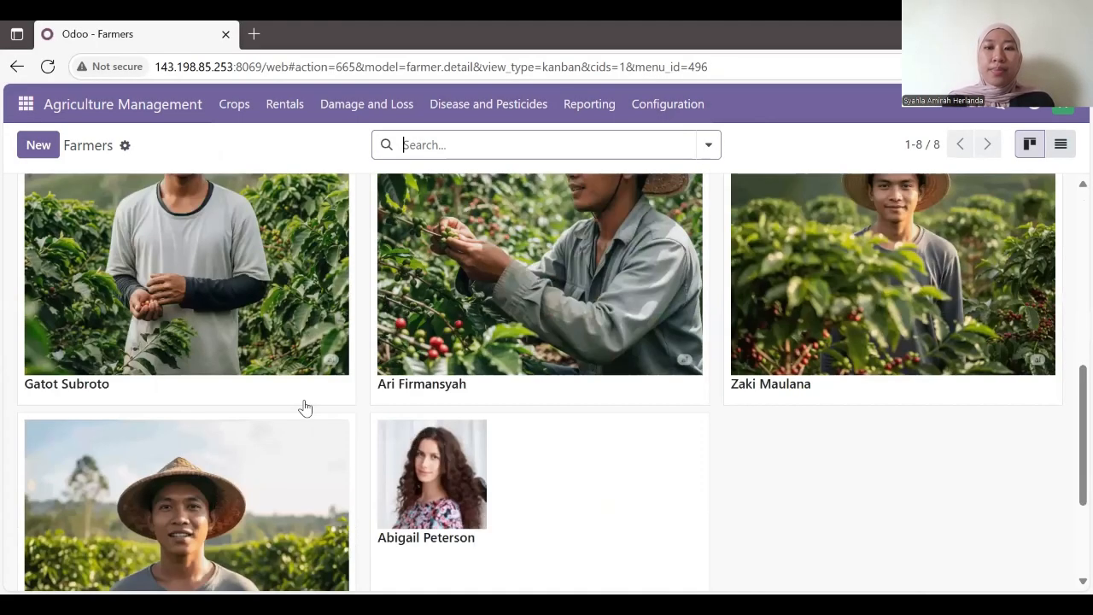
scroll(305, 408, "up", 6)
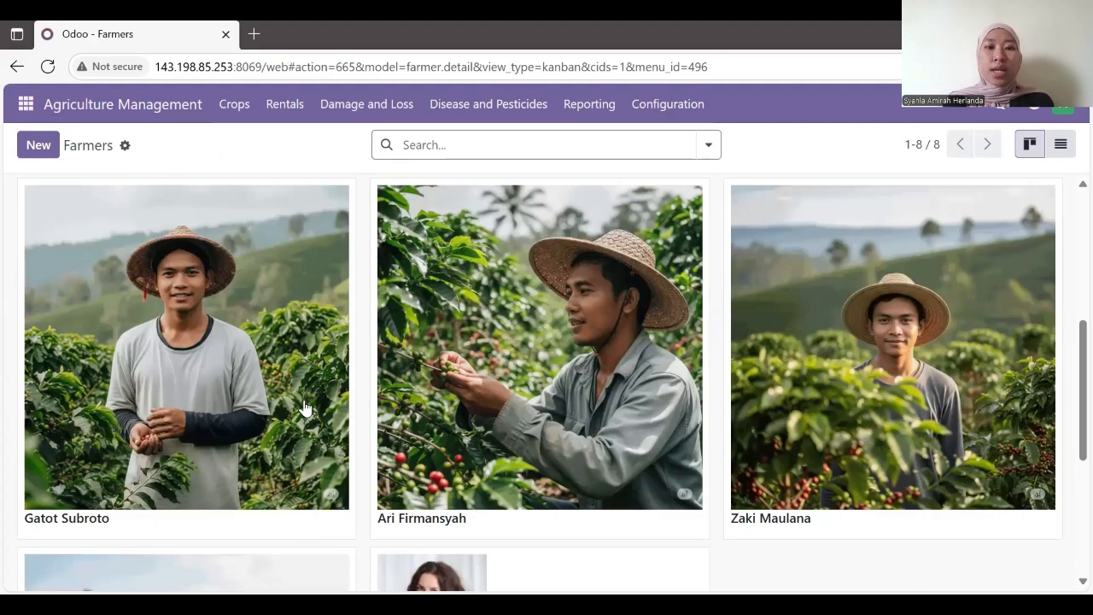
left_click(227, 376)
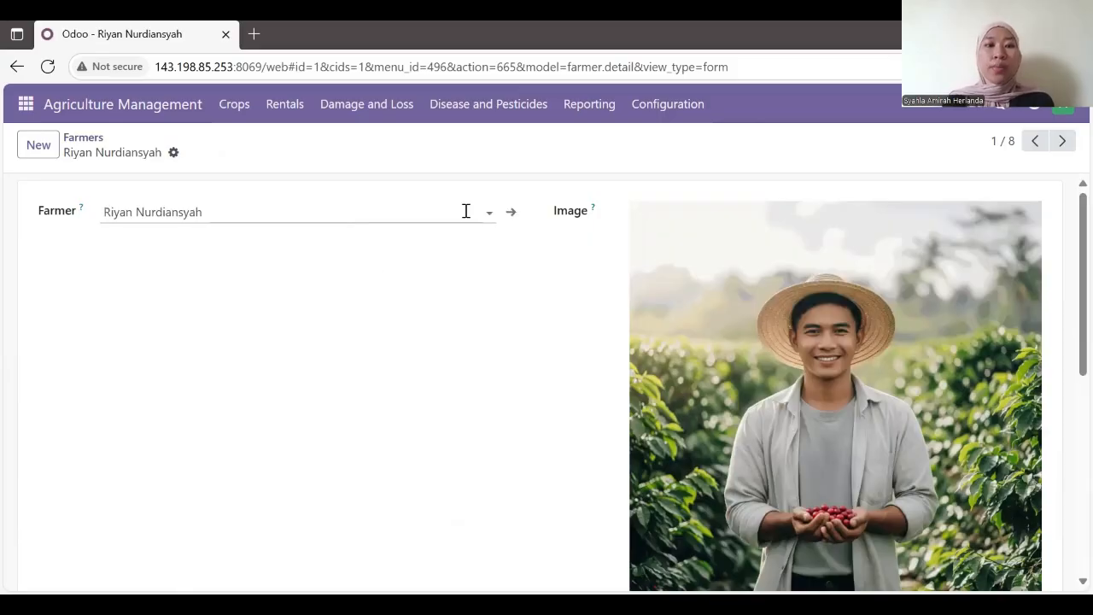
left_click(468, 211)
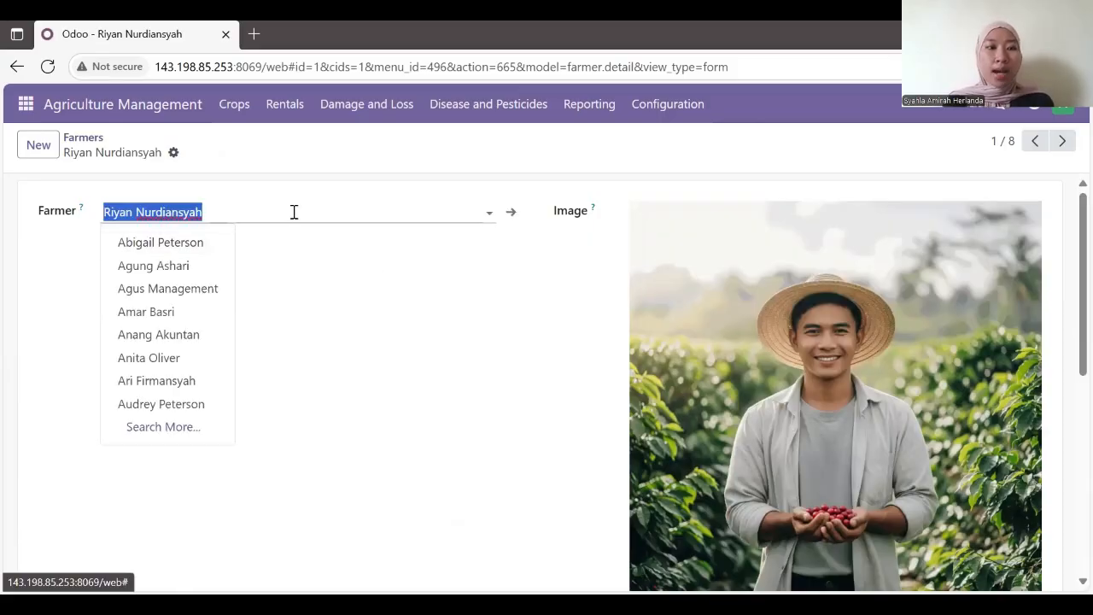
scroll(294, 211, "down", 1)
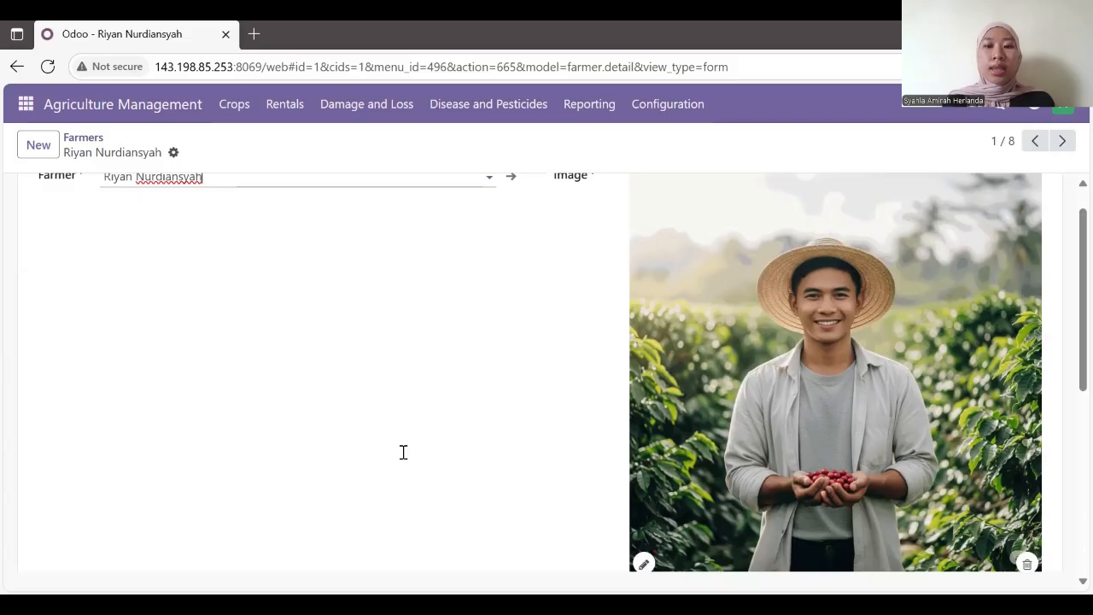
scroll(402, 451, "down", 3)
left_click(290, 439)
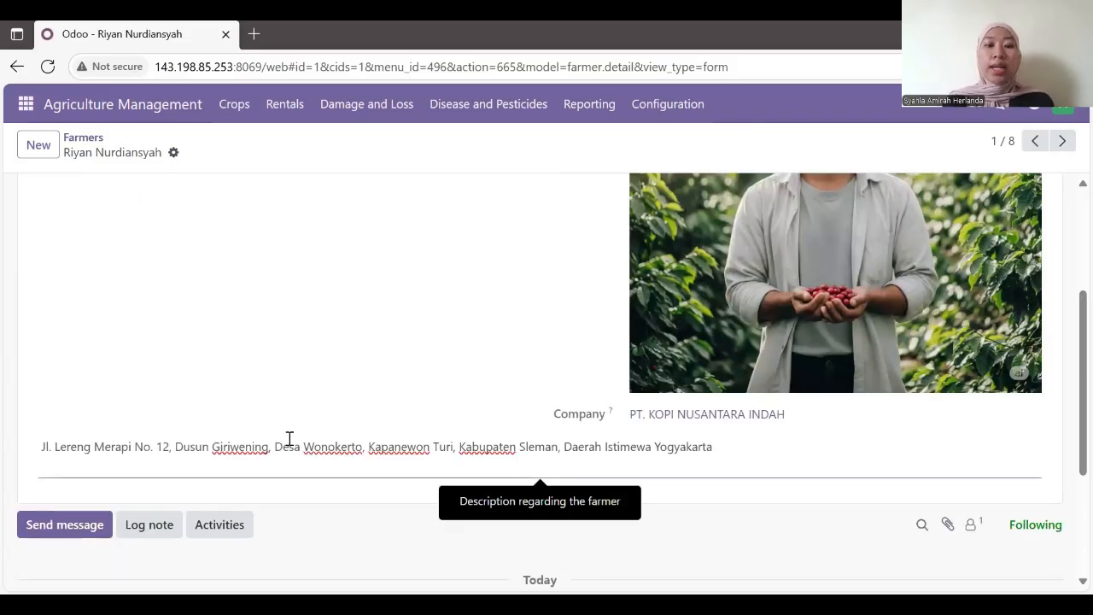
left_click(688, 104)
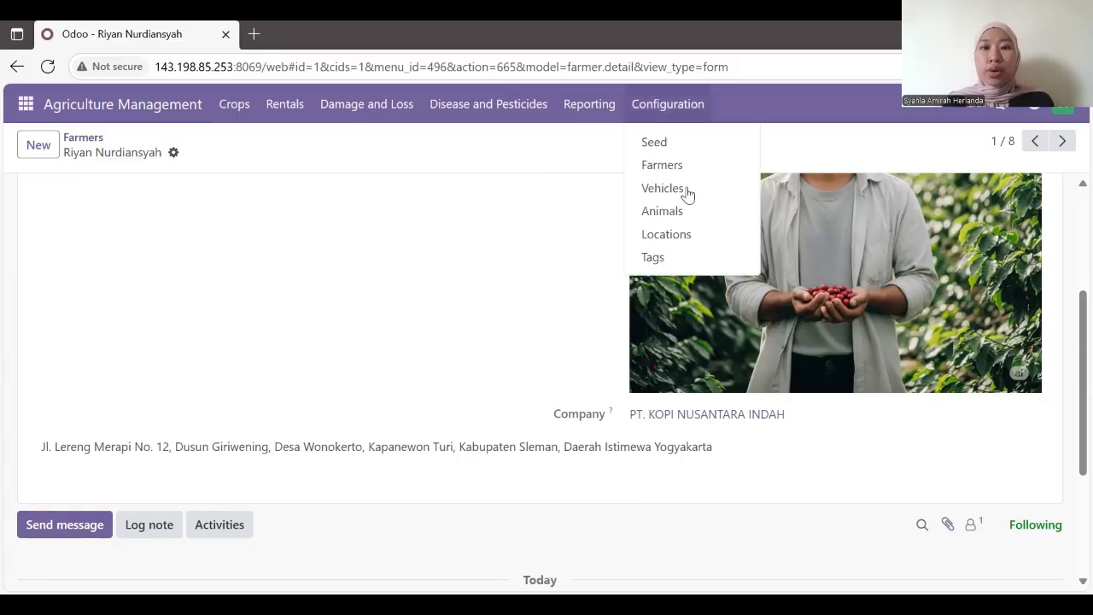
Step: Start a new record in Configuration > Vehicles and pick Audi/A1/1-AUD-001 as the vehicle
left_click(688, 190)
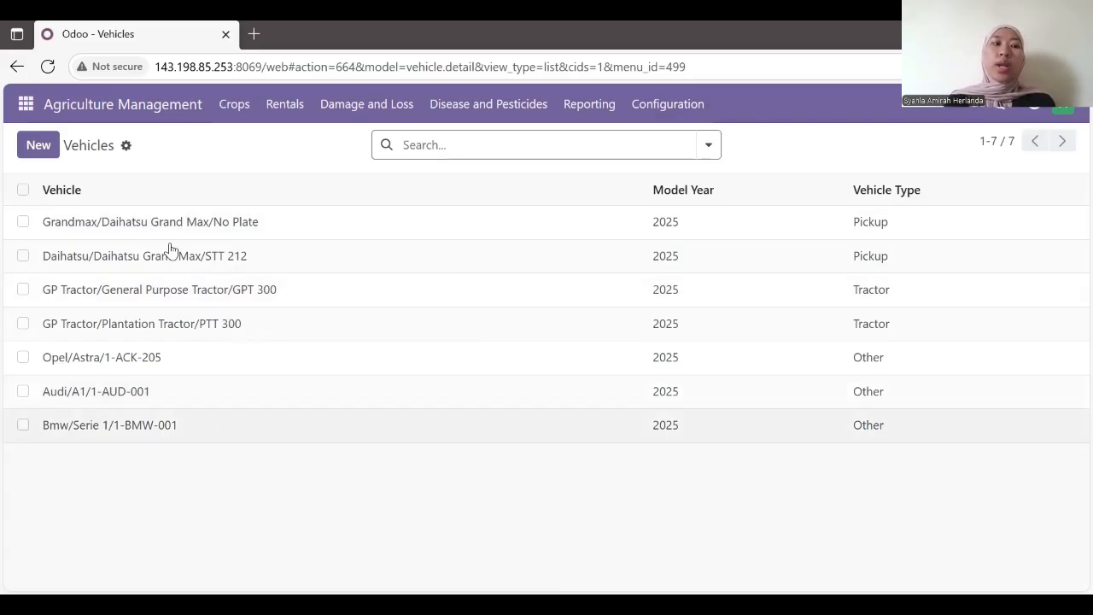
left_click(39, 145)
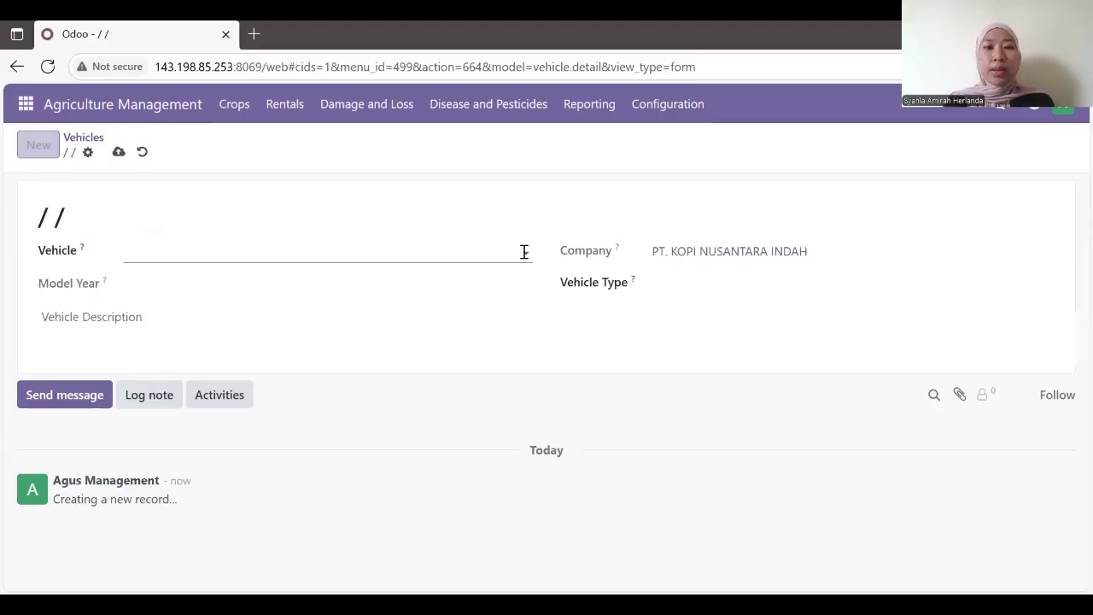
left_click(524, 252)
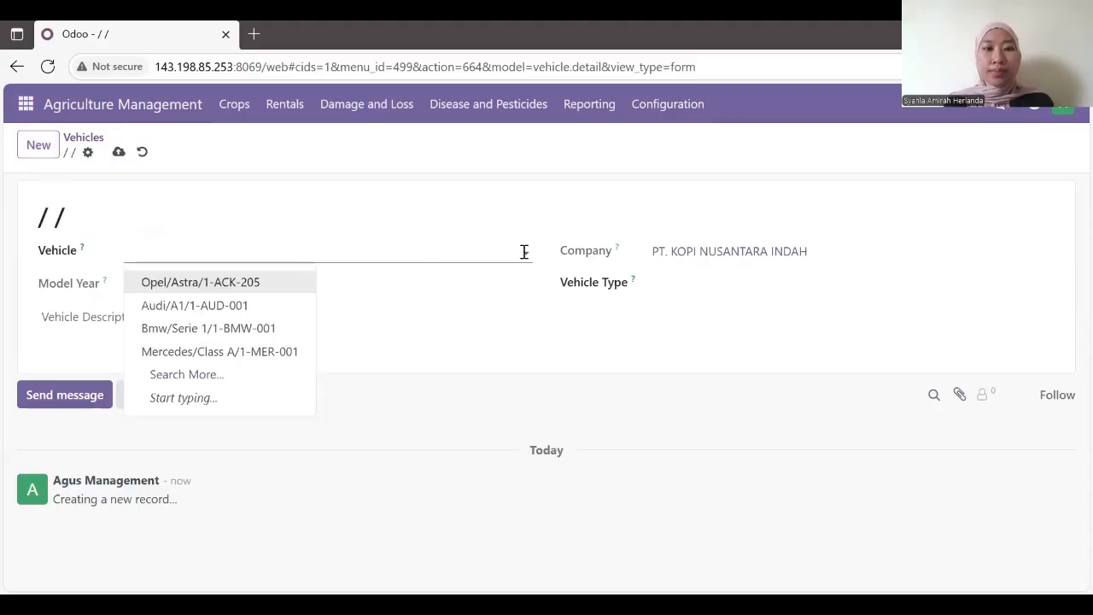
left_click(258, 305)
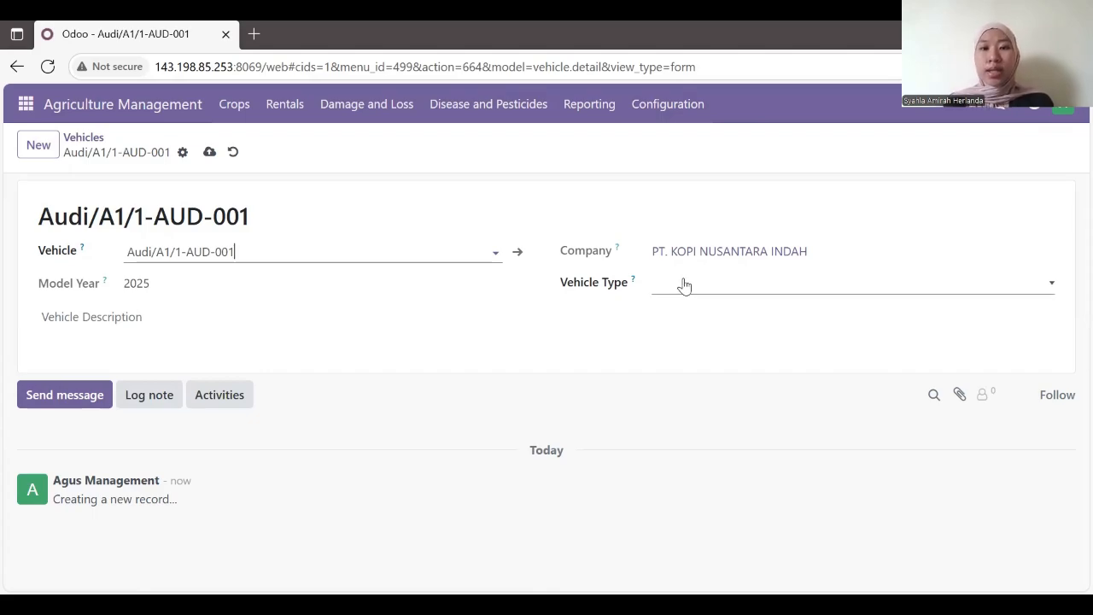
Step: Set the Vehicle Type to Other and save the new vehicle record
left_click(1024, 287)
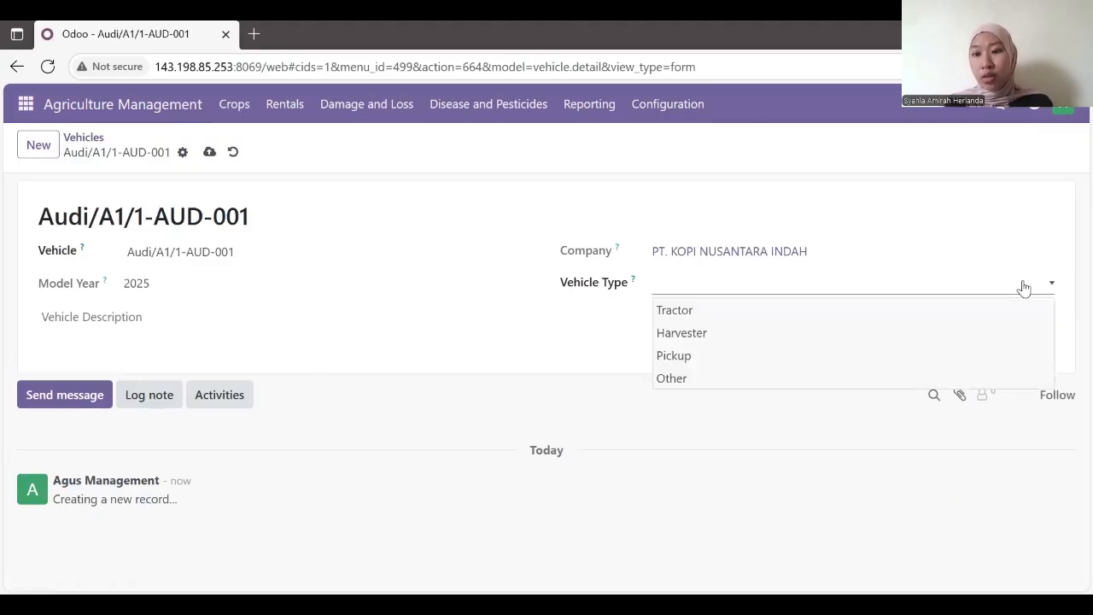
left_click(675, 117)
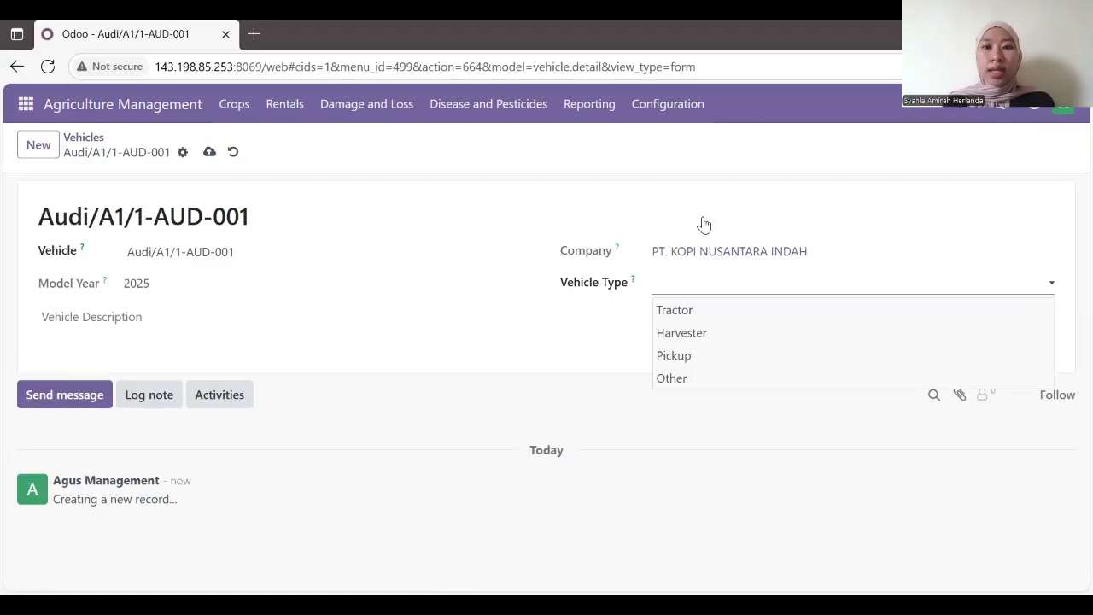
left_click(705, 239)
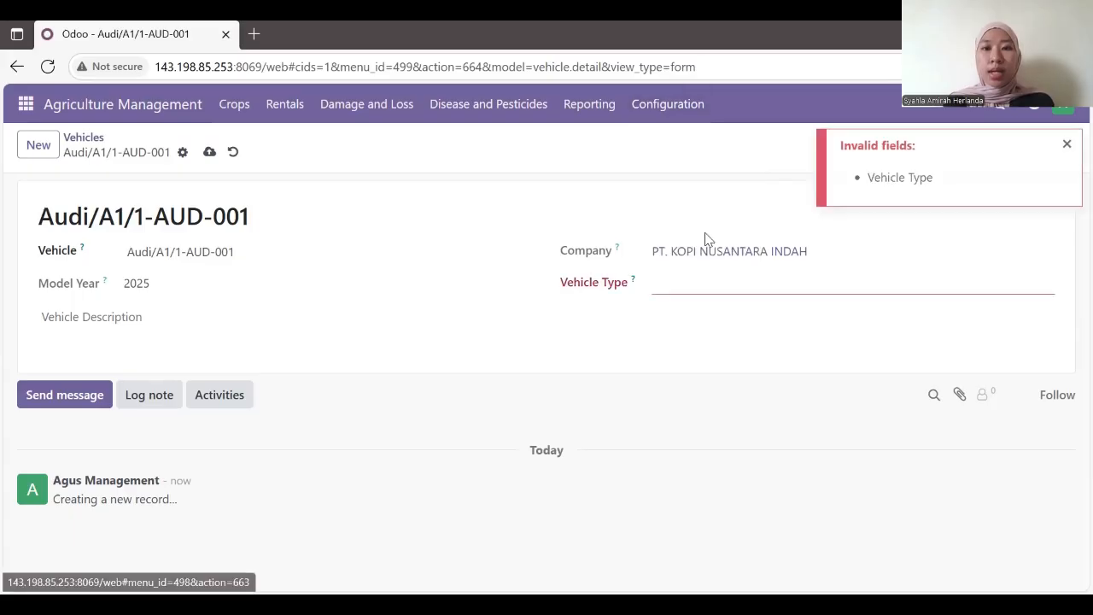
left_click(1063, 146)
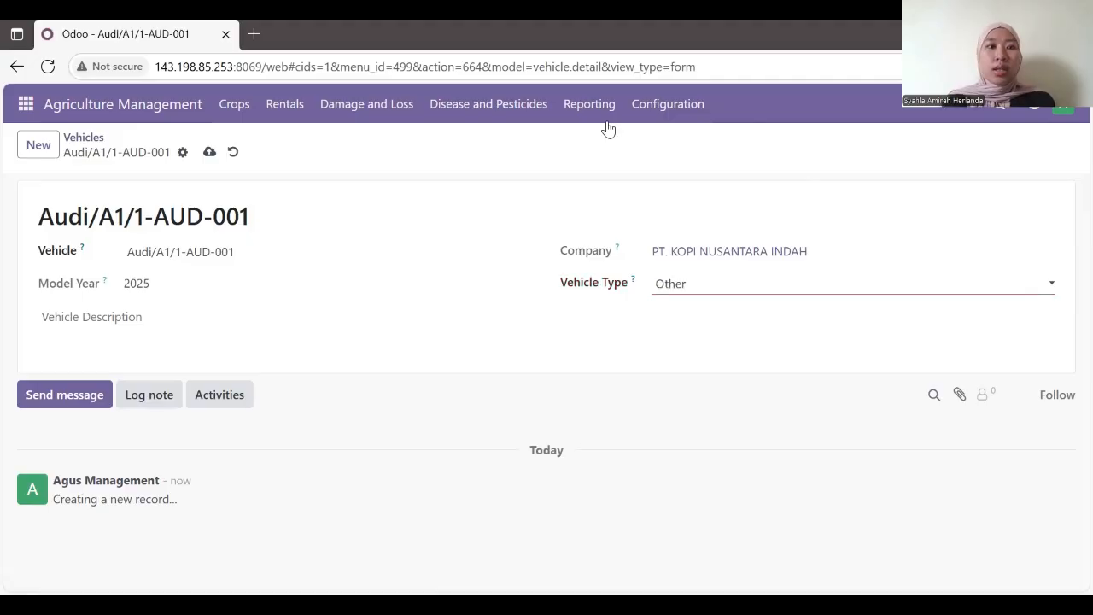
left_click(207, 153)
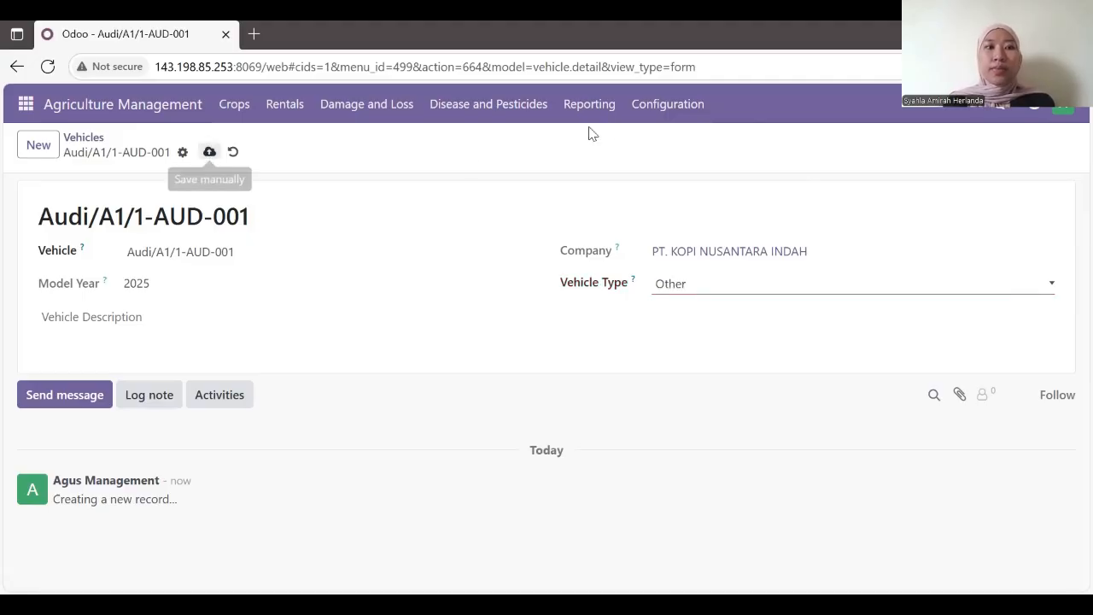
left_click(668, 110)
left_click(700, 242)
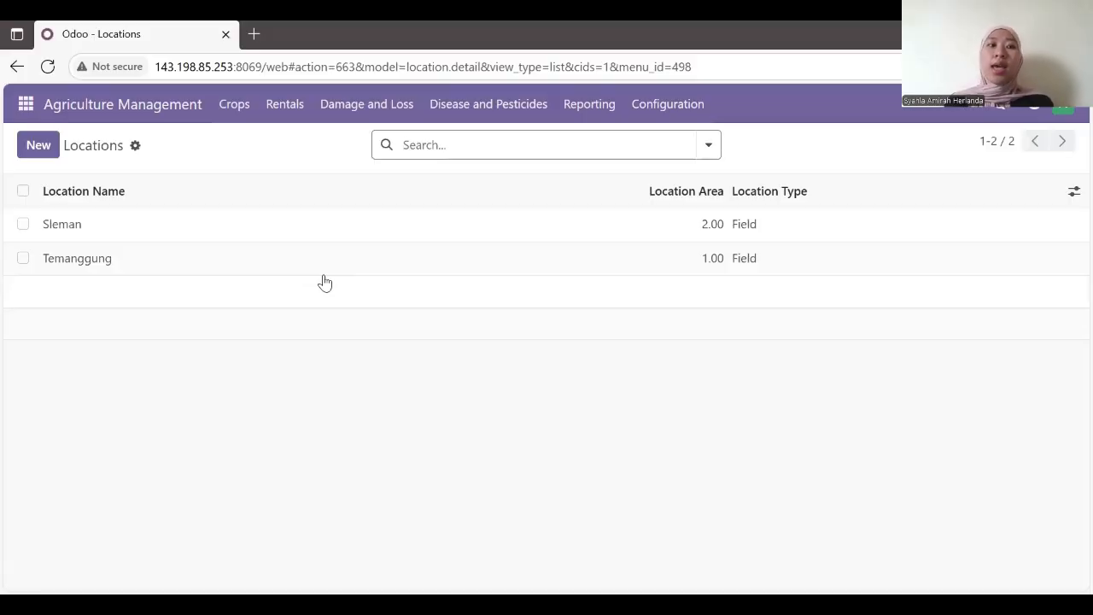
Step: Inspect the Sleman location's address, area unit and Field type unchanged, then open Configuration > Tags
left_click(219, 231)
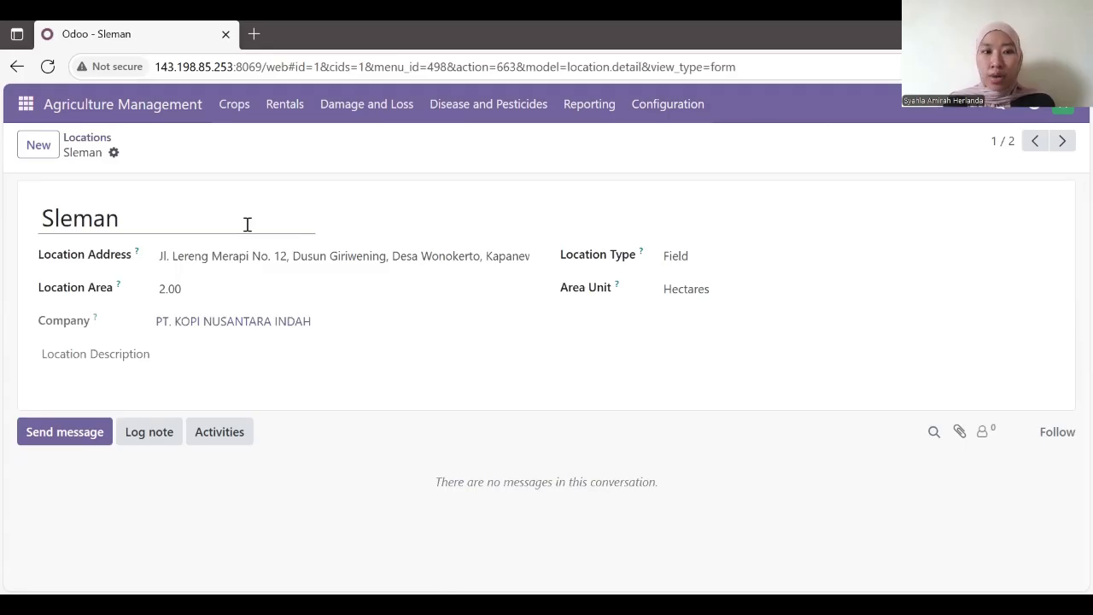
left_click(363, 259)
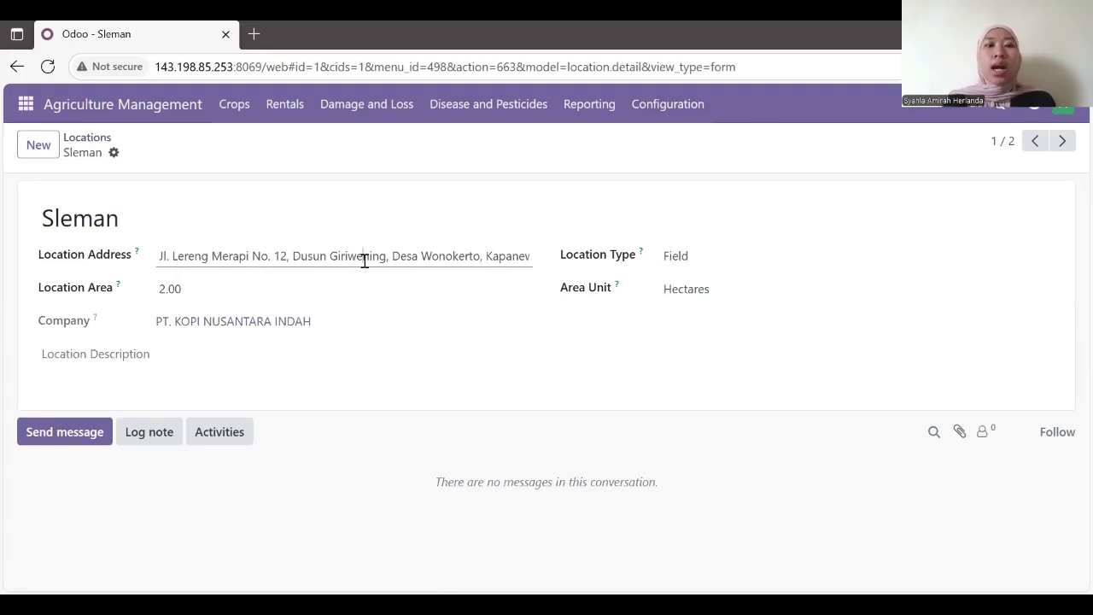
left_click(235, 286)
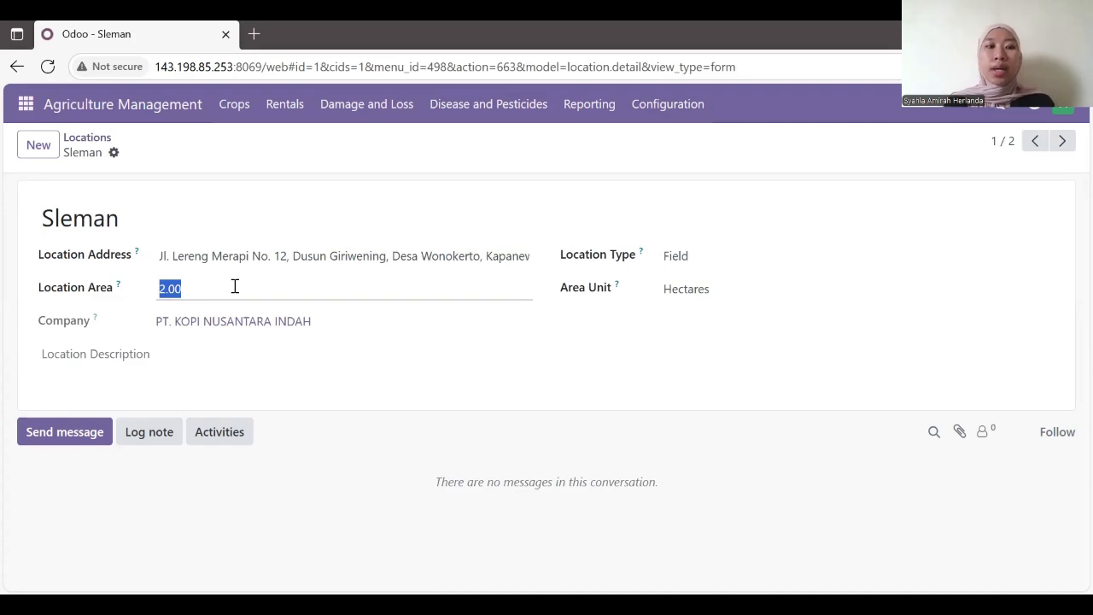
left_click(739, 294)
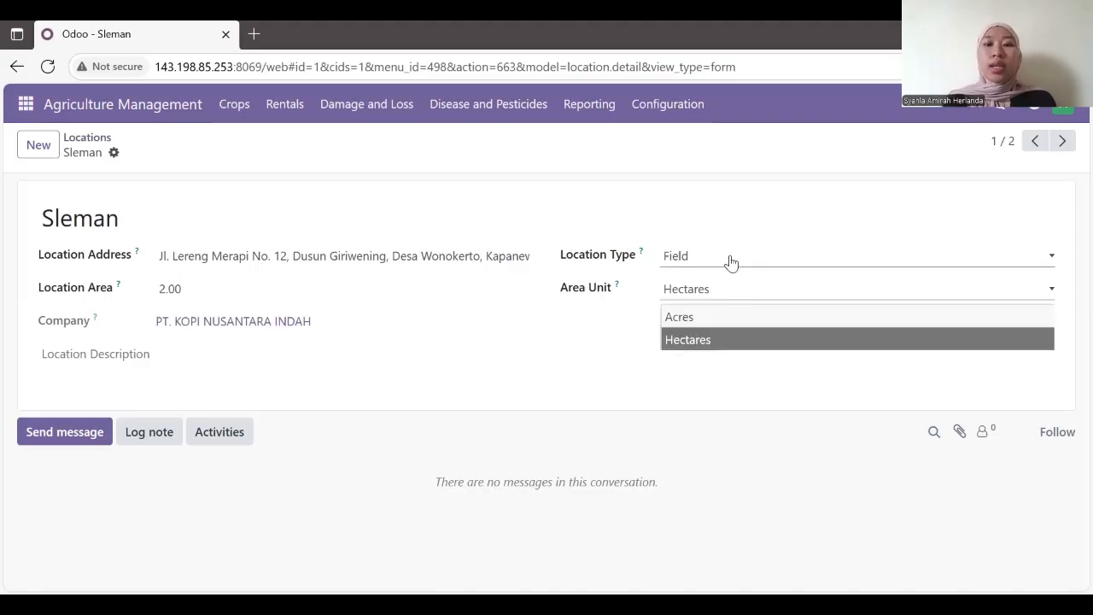
left_click(728, 261)
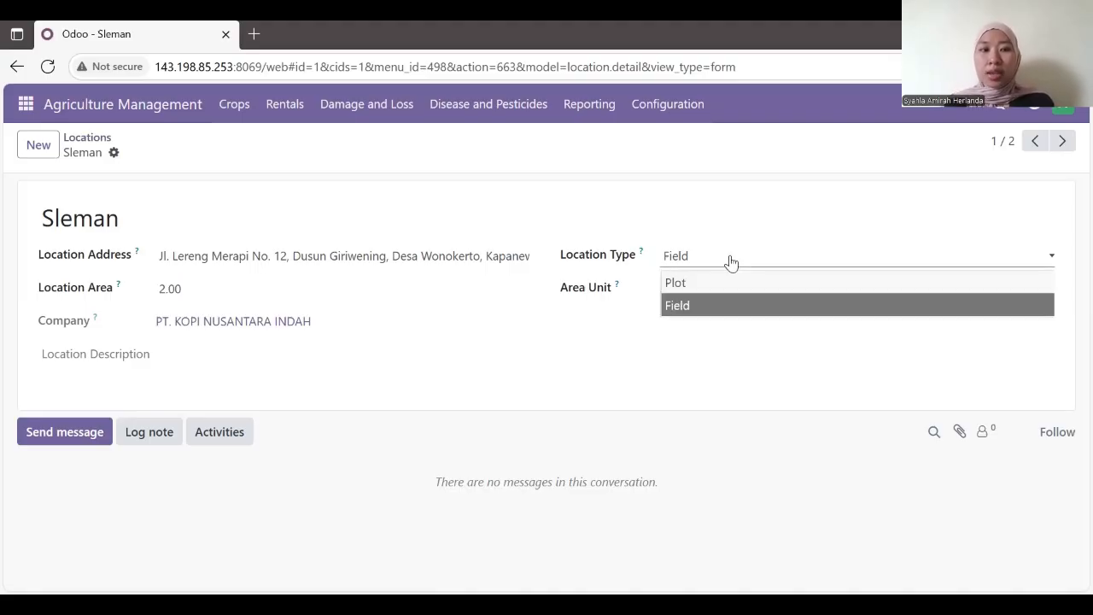
left_click(442, 391)
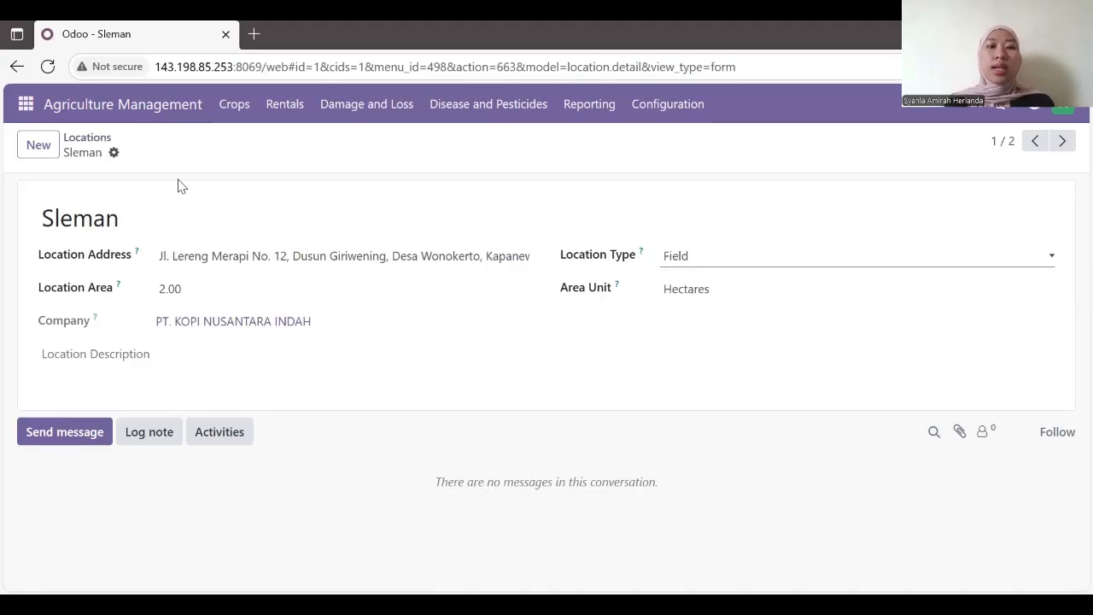
left_click(653, 117)
left_click(676, 264)
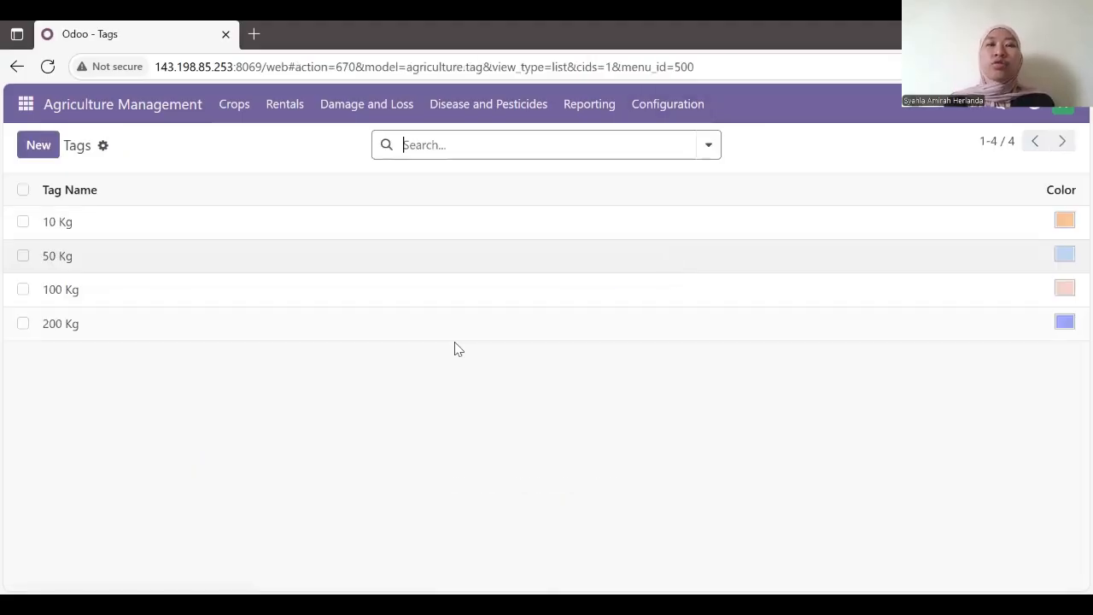
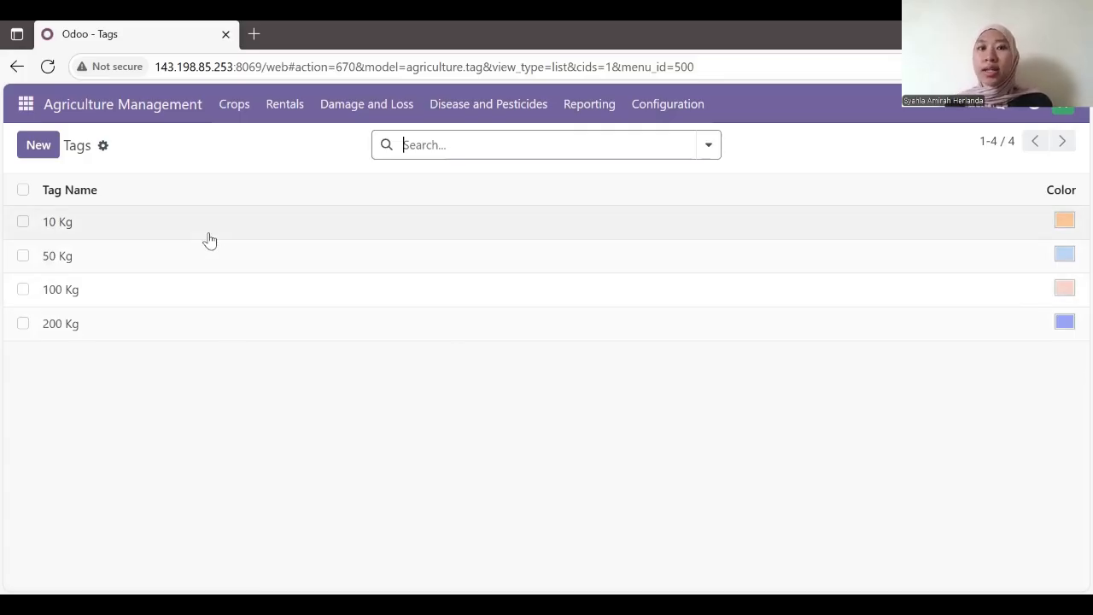
Step: Leave the 10 Kg tag unchanged and open crop request CROP/REQ/00033 from Crops > Crop Request
left_click(208, 239)
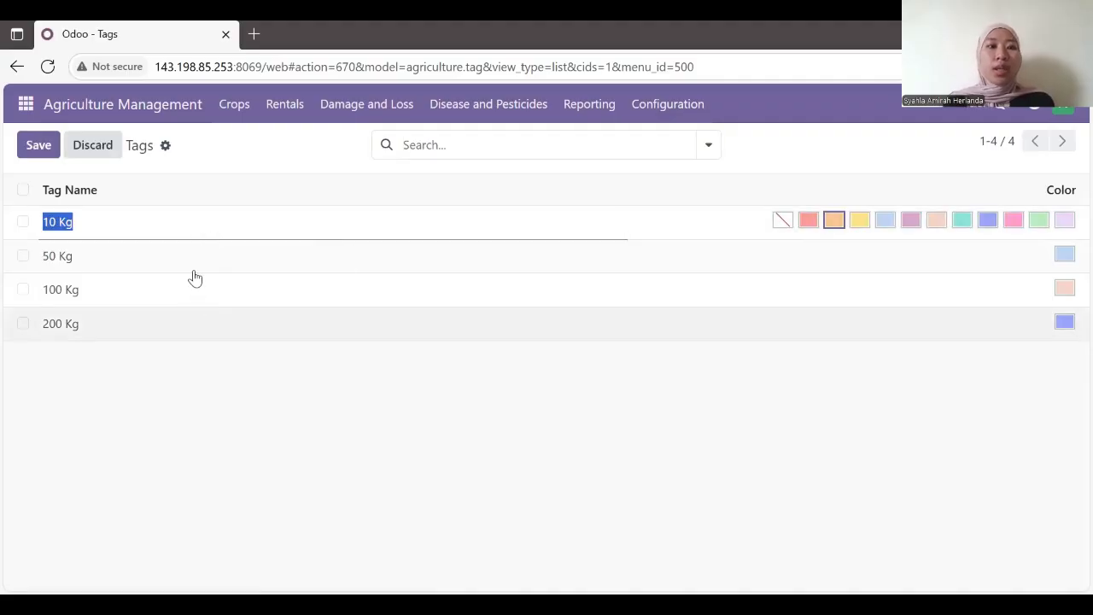
left_click(48, 155)
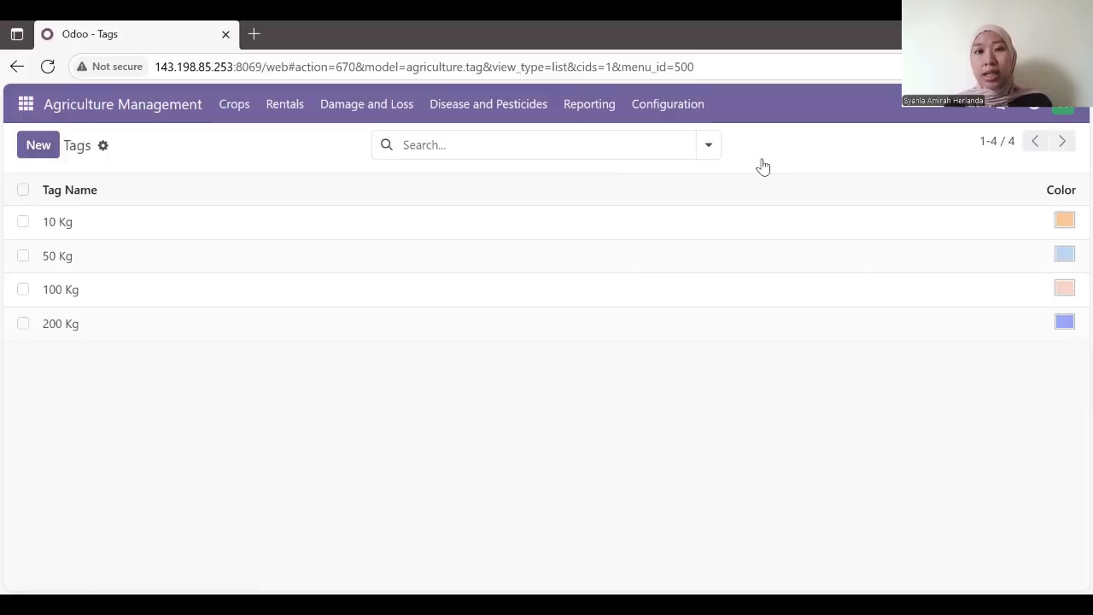
left_click(681, 114)
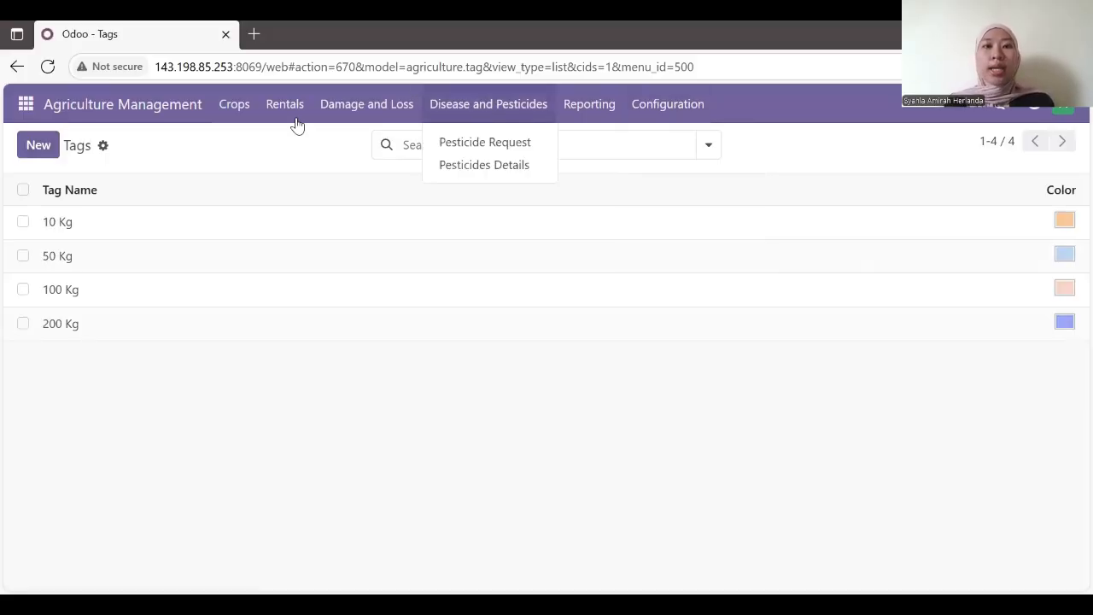
left_click(244, 112)
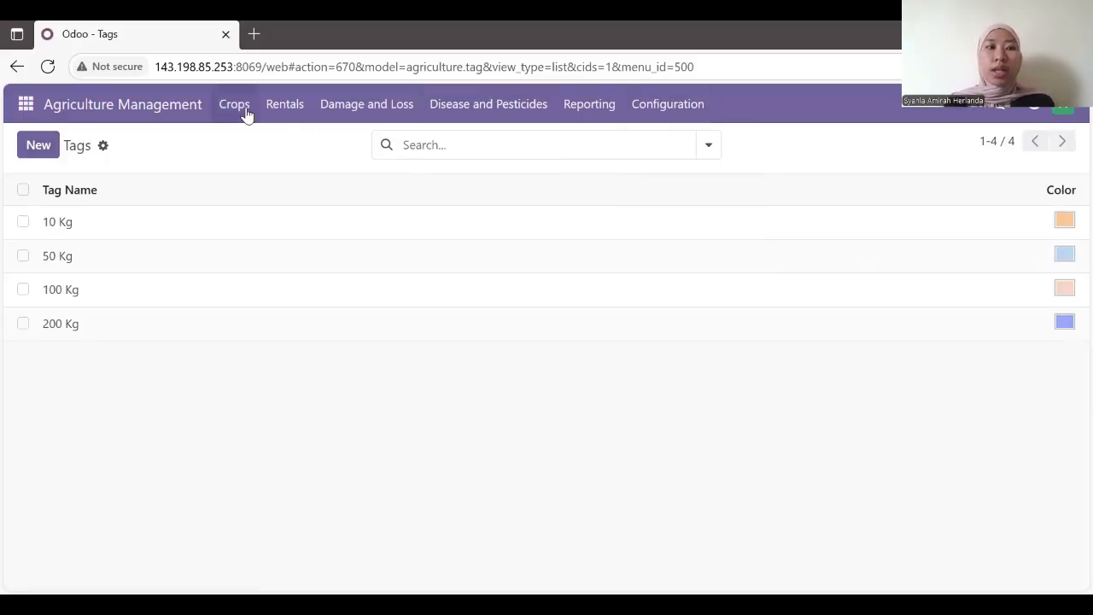
left_click(247, 116)
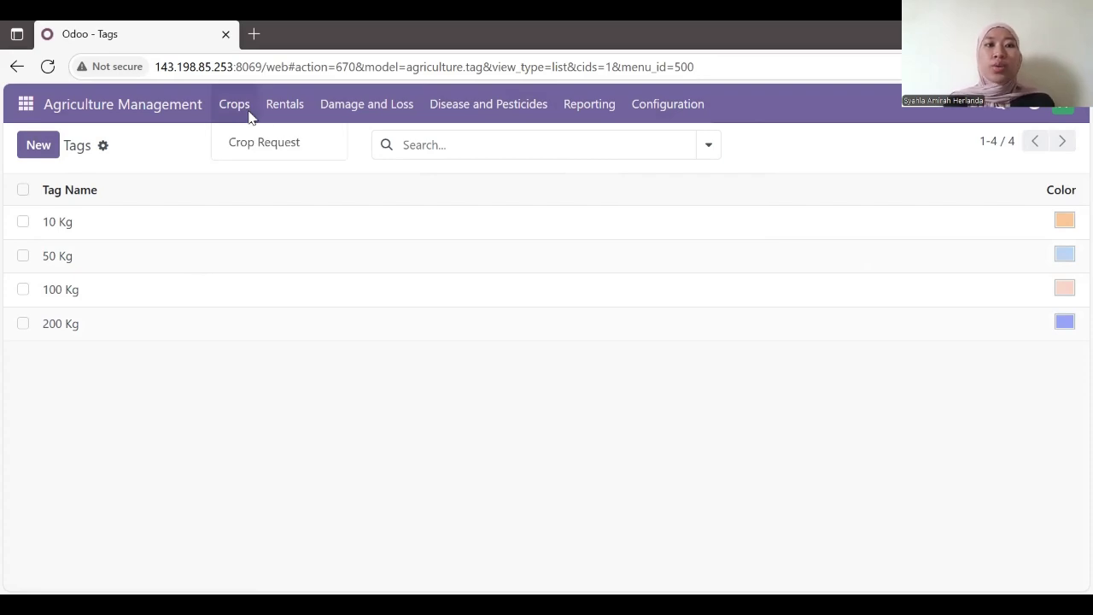
mouse_move(265, 114)
left_click(256, 147)
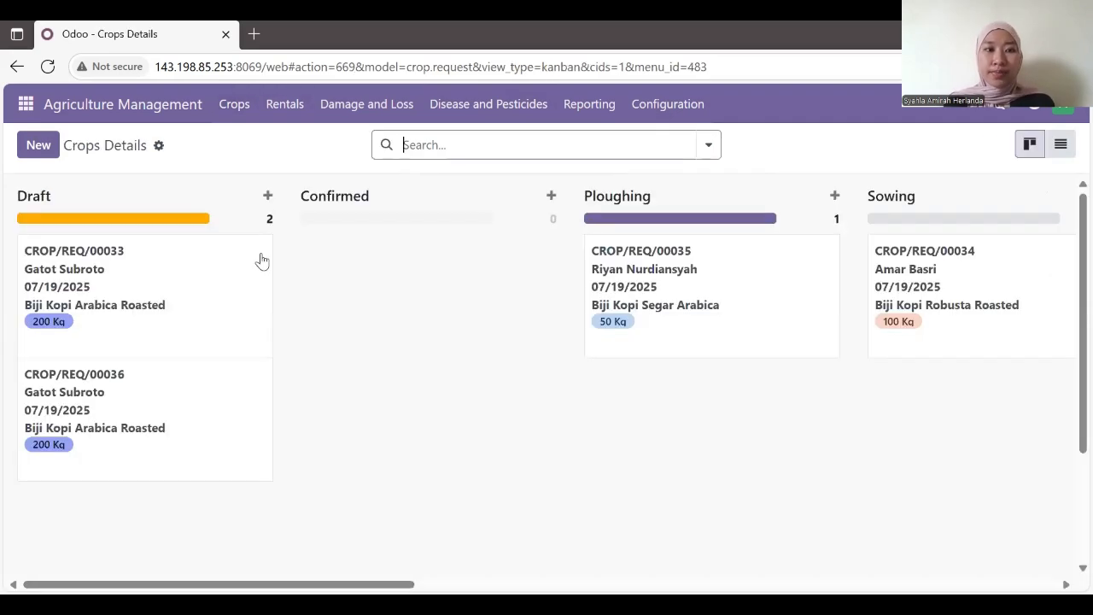
left_click(228, 324)
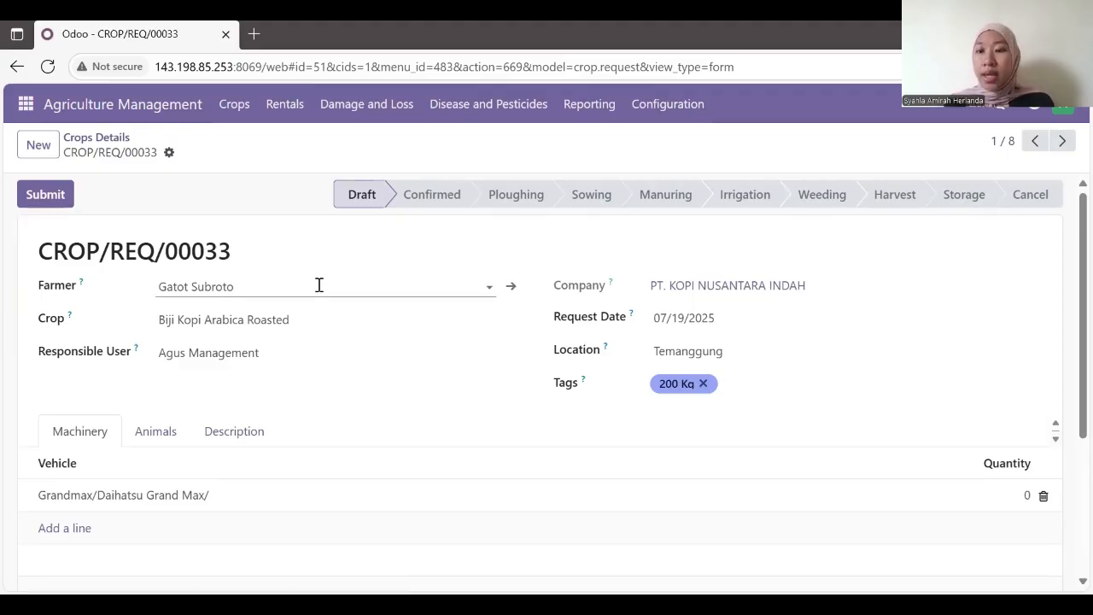
Step: Reselect the farmer, crop, responsible user Agus Management and location Temanggung on the request
left_click(257, 286)
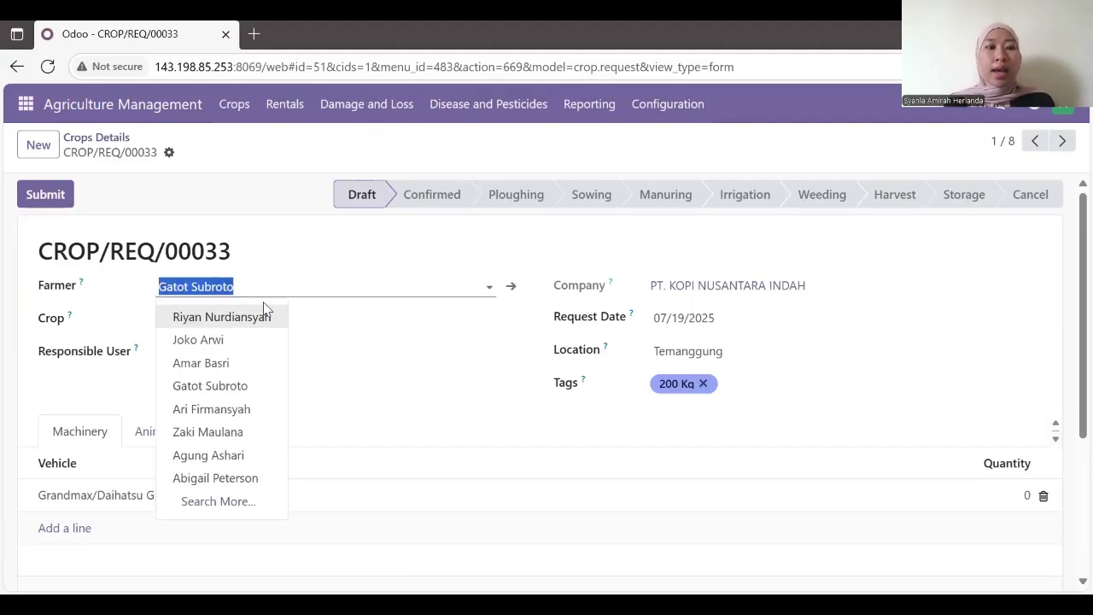
left_click(257, 389)
left_click(345, 319)
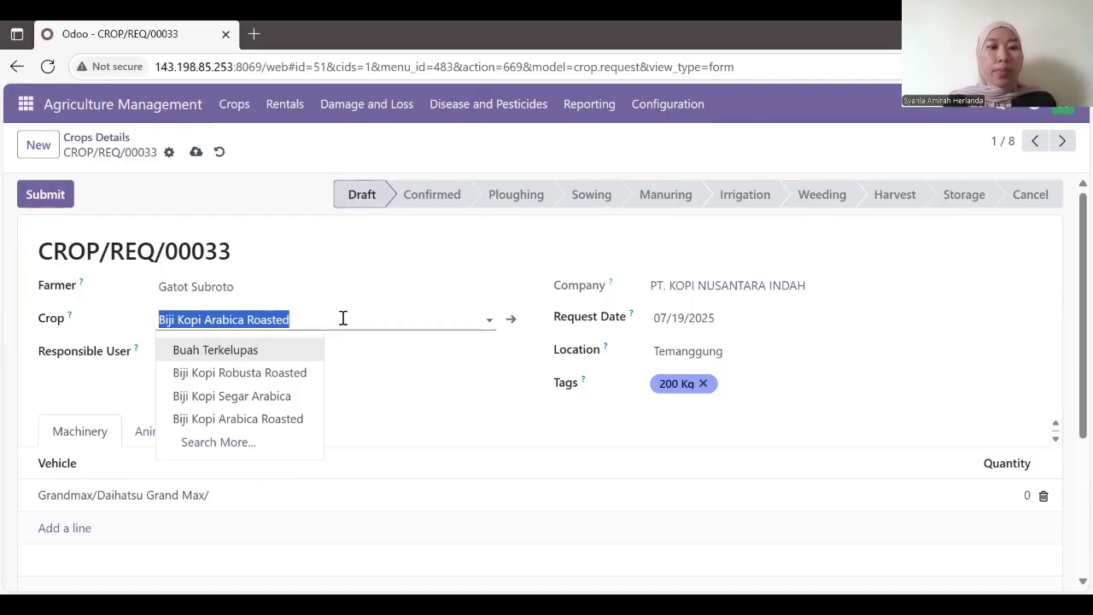
left_click(288, 353)
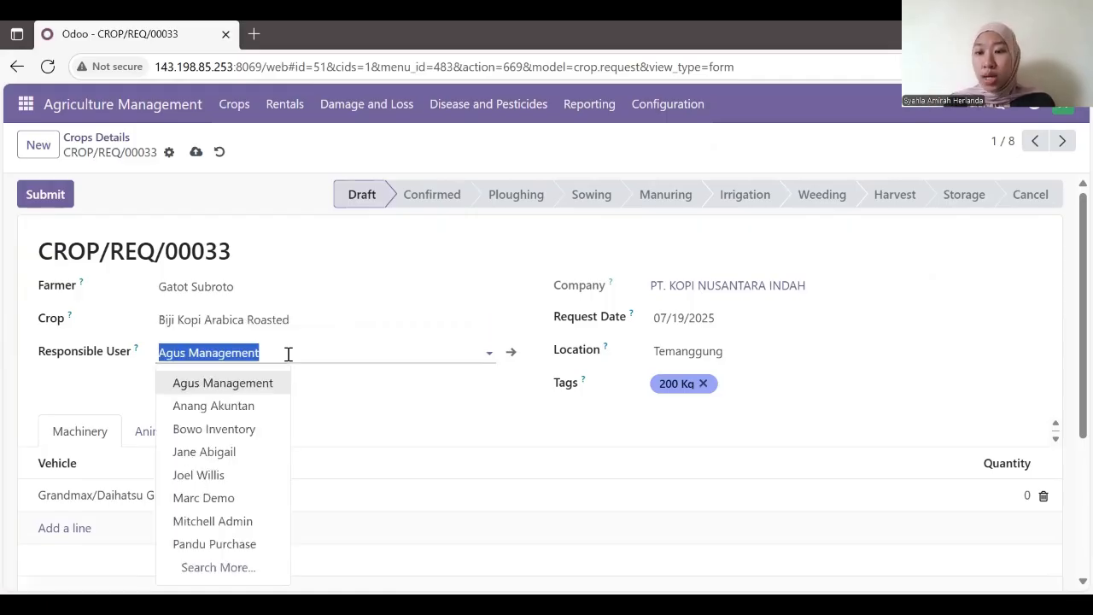
left_click(276, 381)
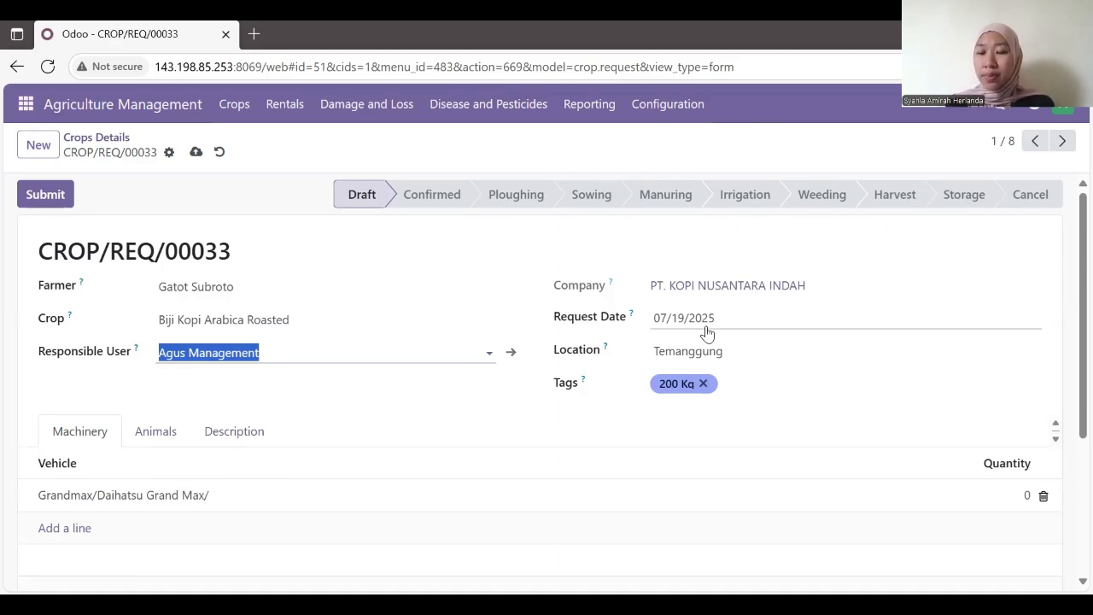
left_click(748, 353)
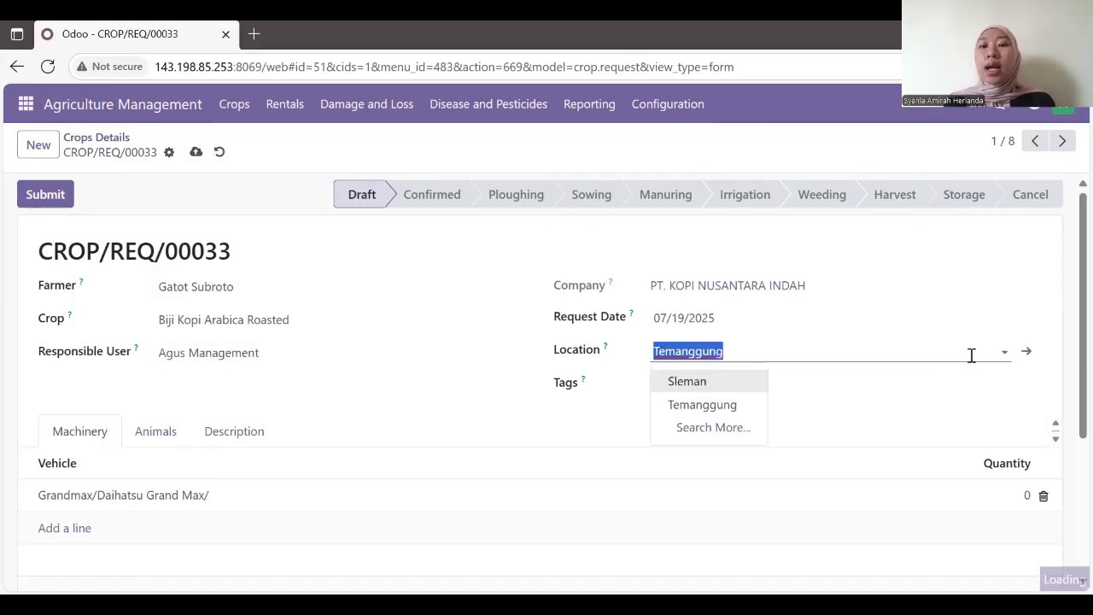
left_click(727, 405)
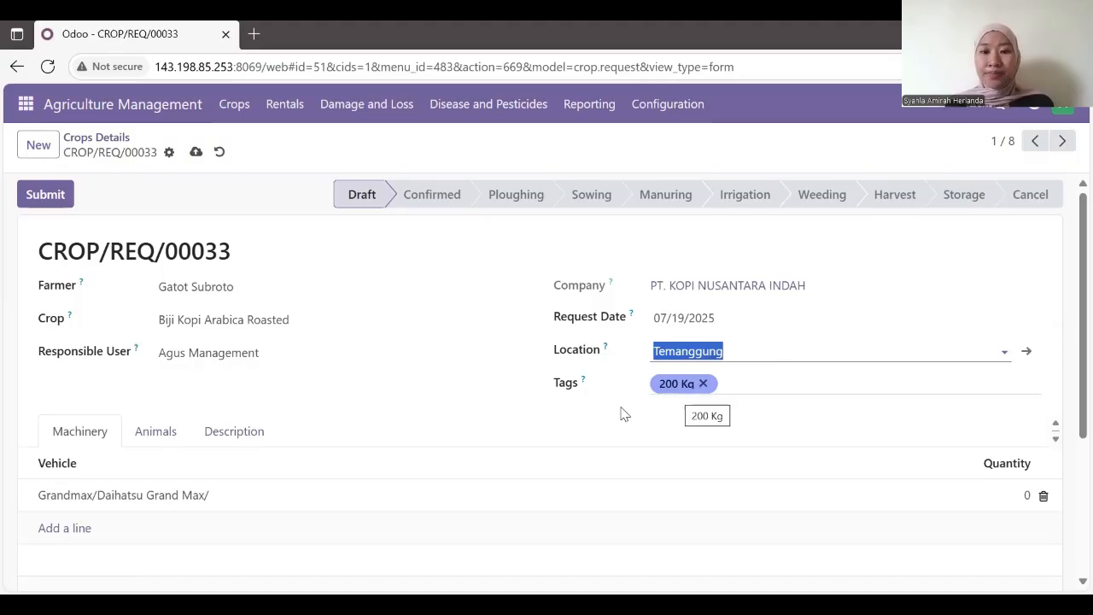
Step: Replace the machinery row's vehicle with Daihatsu/Daihatsu Grand Max/STT 212
scroll(470, 341, "down", 2)
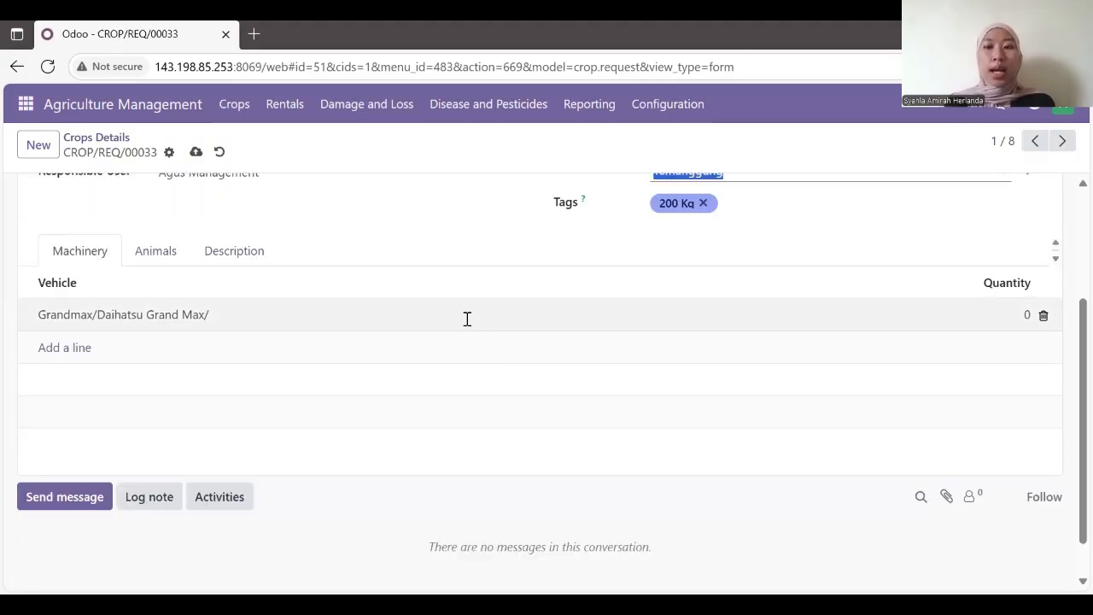
left_click(467, 318)
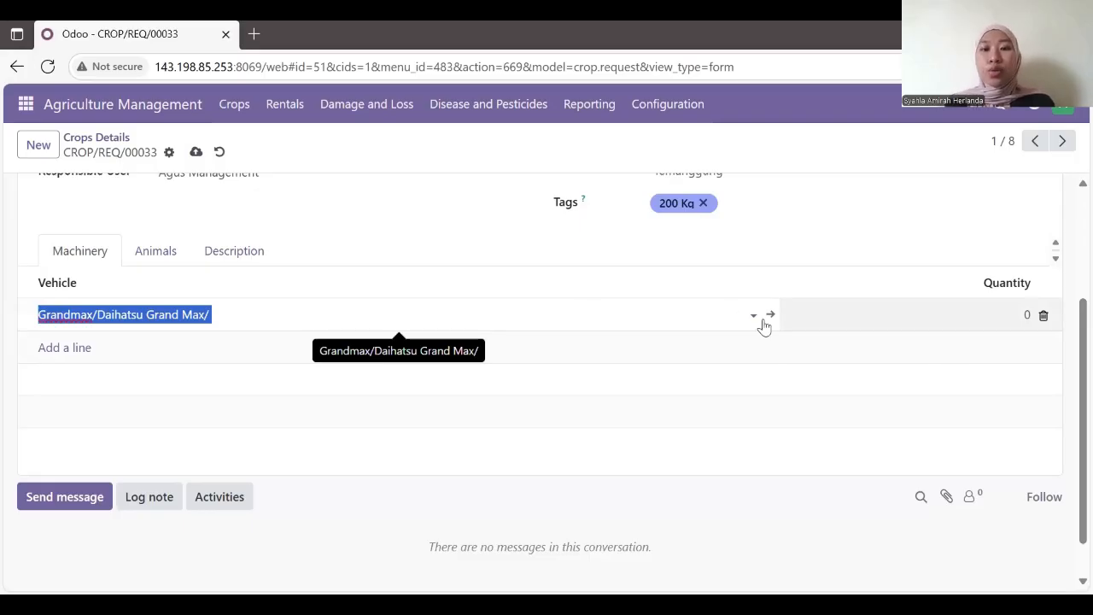
left_click(307, 333)
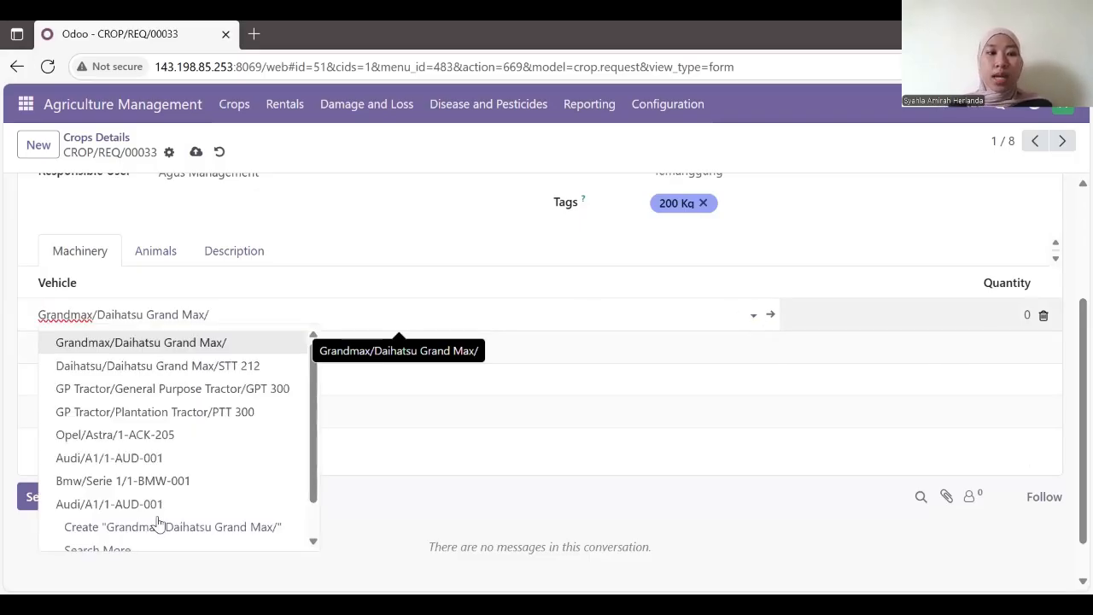
left_click(171, 364)
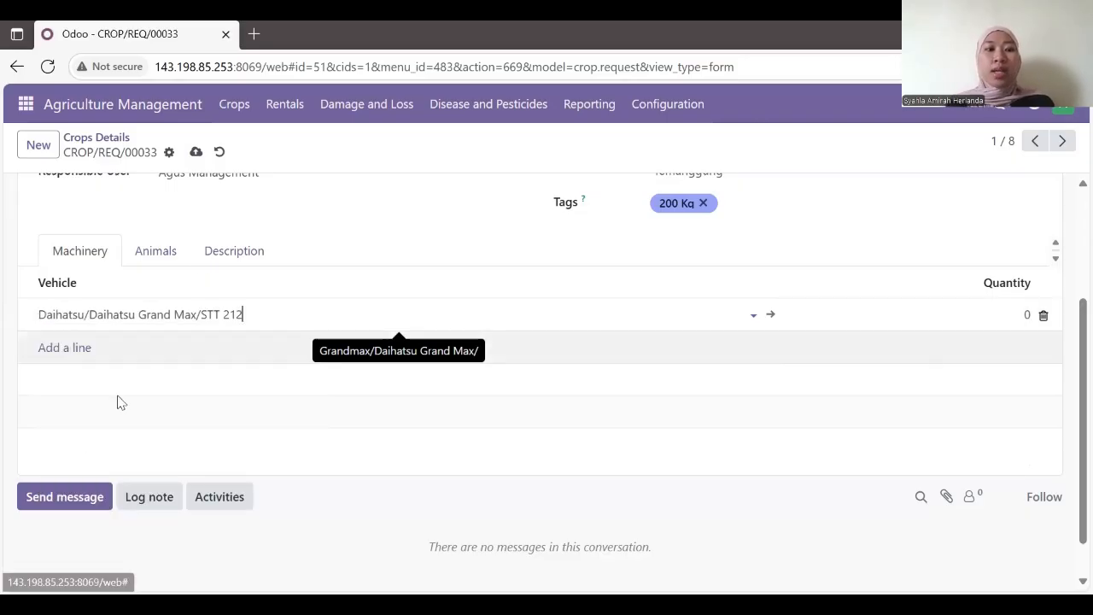
scroll(62, 199, "up", 2)
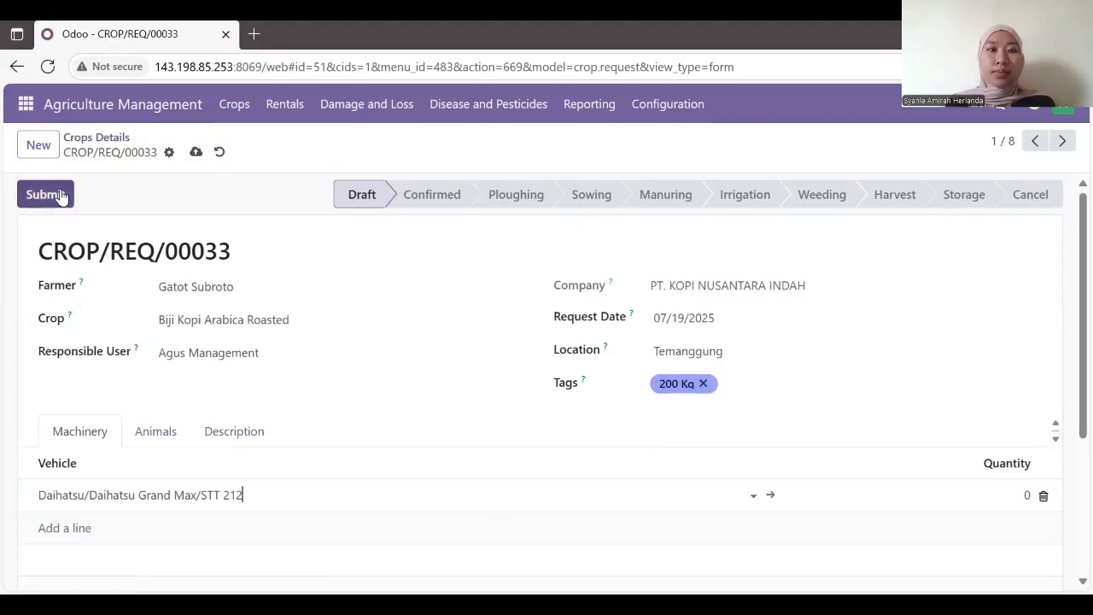
Step: Submit CROP/REQ/00033, advance it to Manuring, and go back to the Crops Details board
left_click(58, 196)
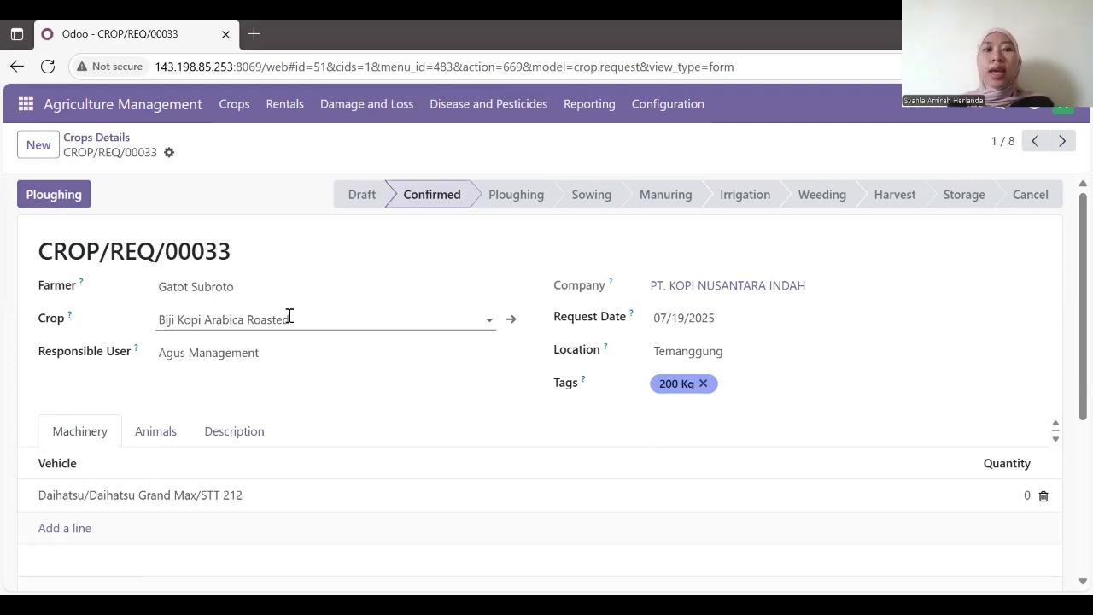
left_click(84, 203)
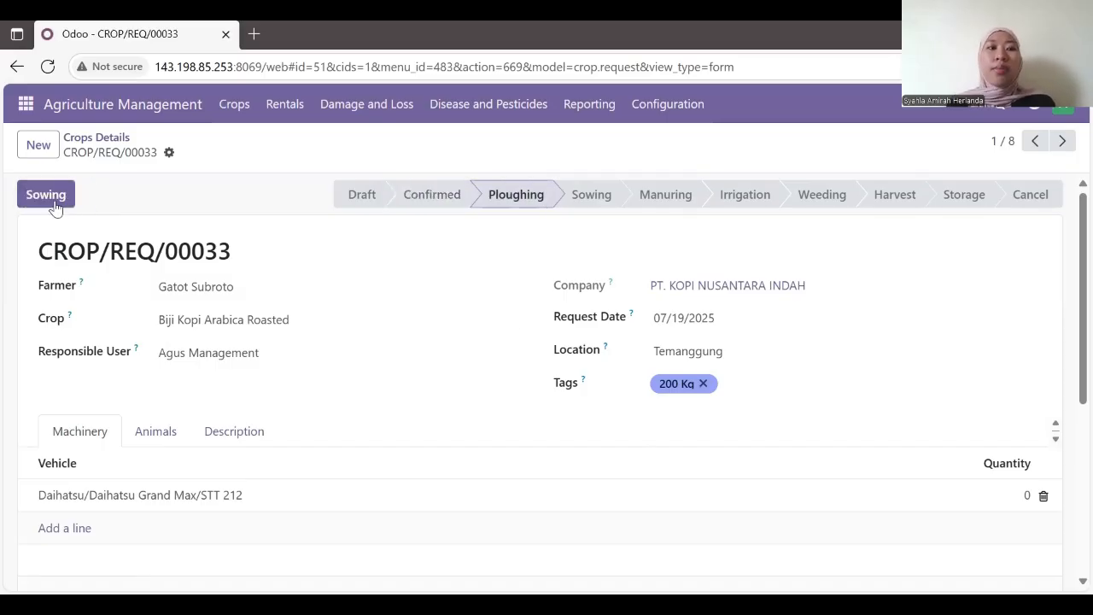
left_click(52, 203)
left_click(52, 204)
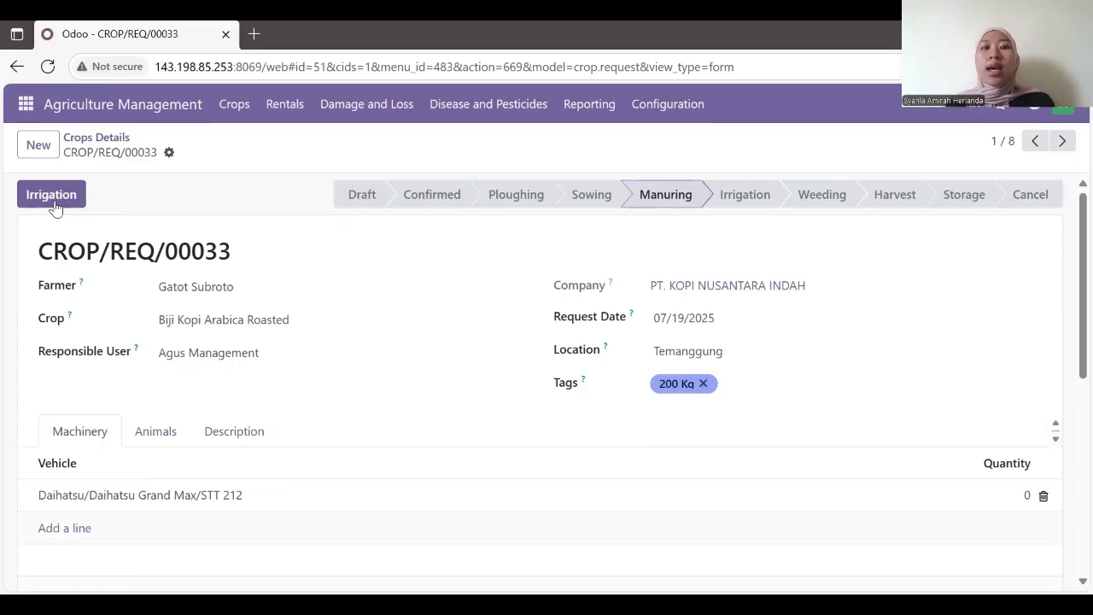
left_click(52, 203)
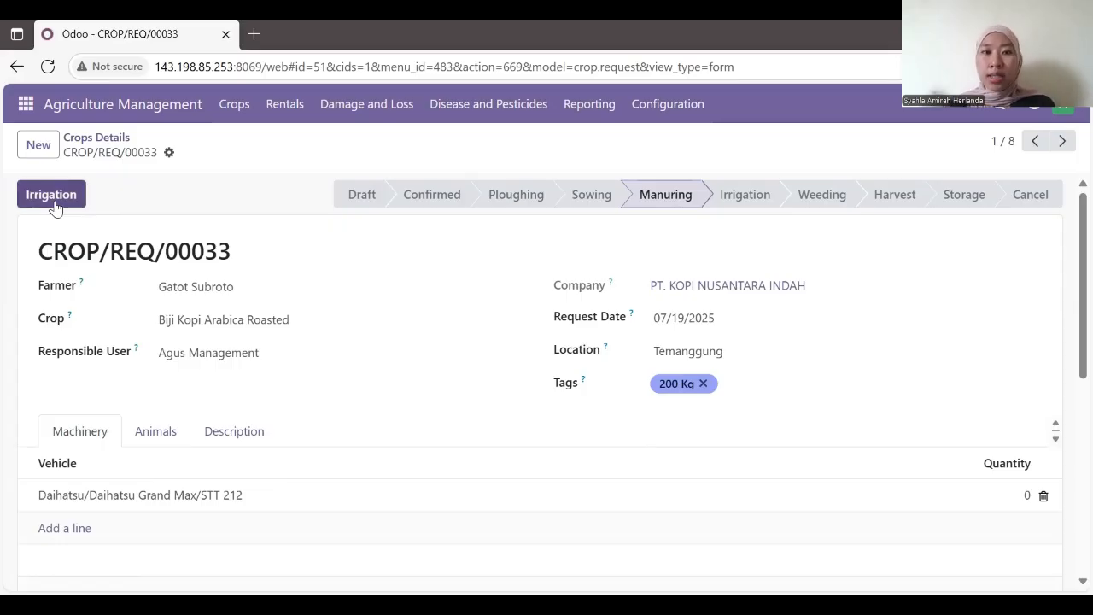
left_click(239, 106)
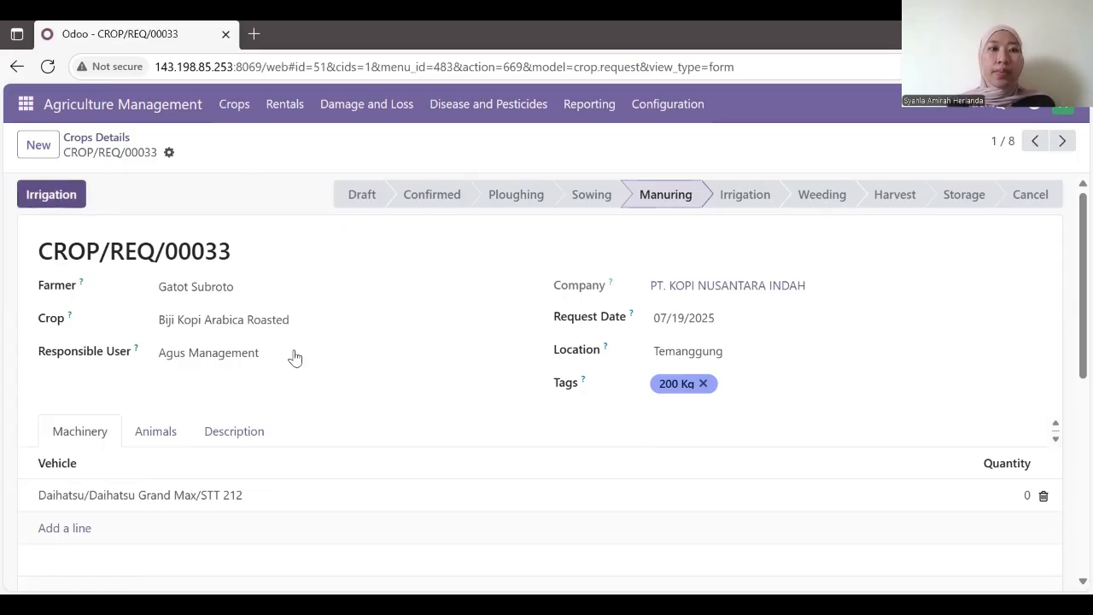
scroll(324, 388, "down", 1)
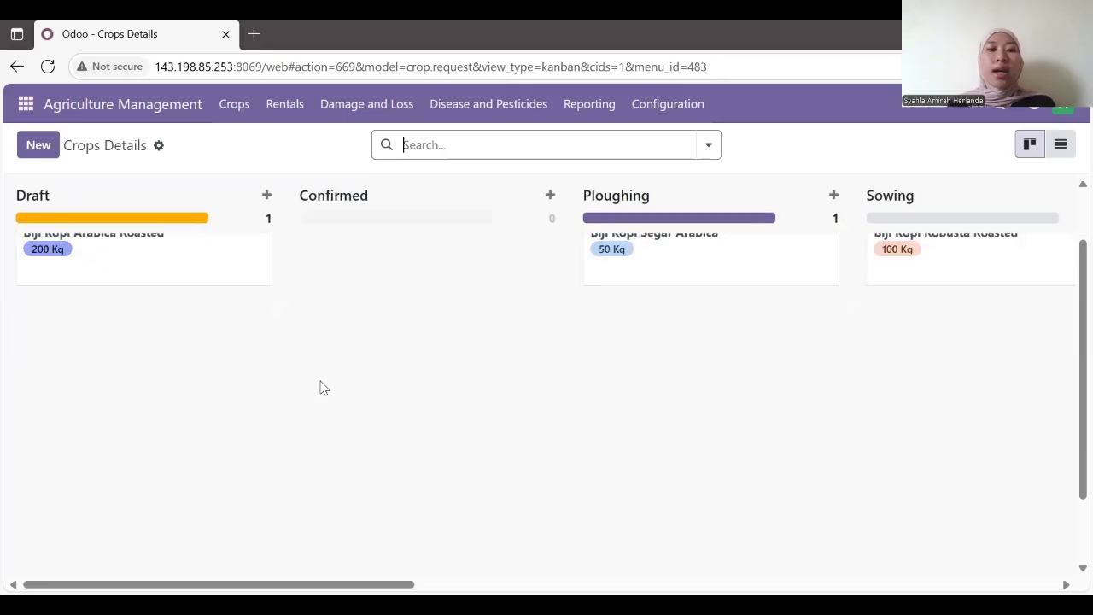
scroll(323, 387, "up", 1)
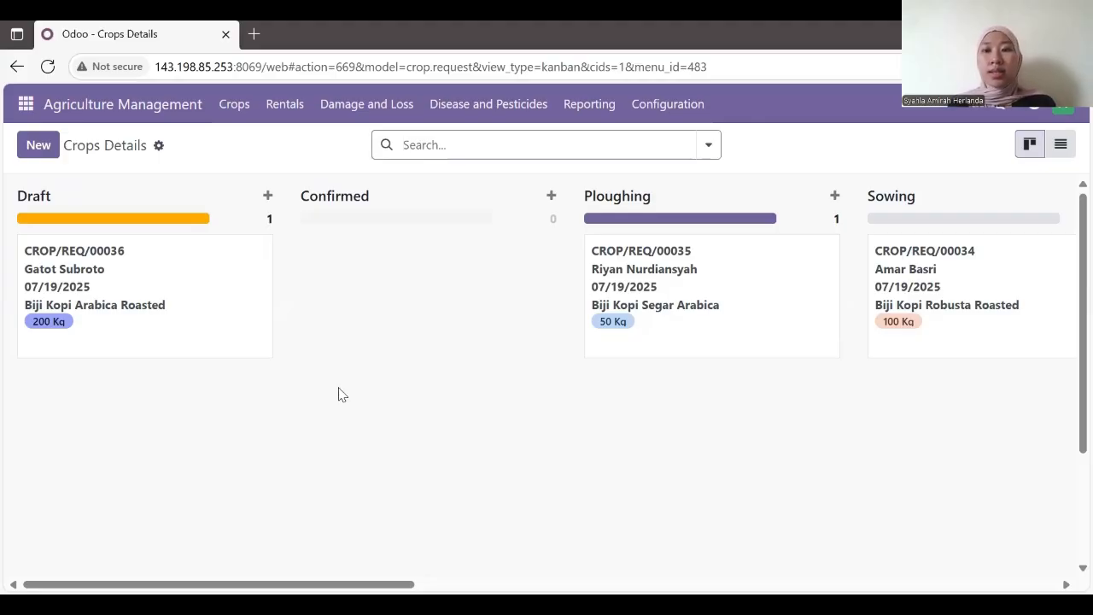
Step: Browse Rentals > Vehicle Rentals, then open the Damage and Loss records list
left_click(305, 114)
left_click(315, 142)
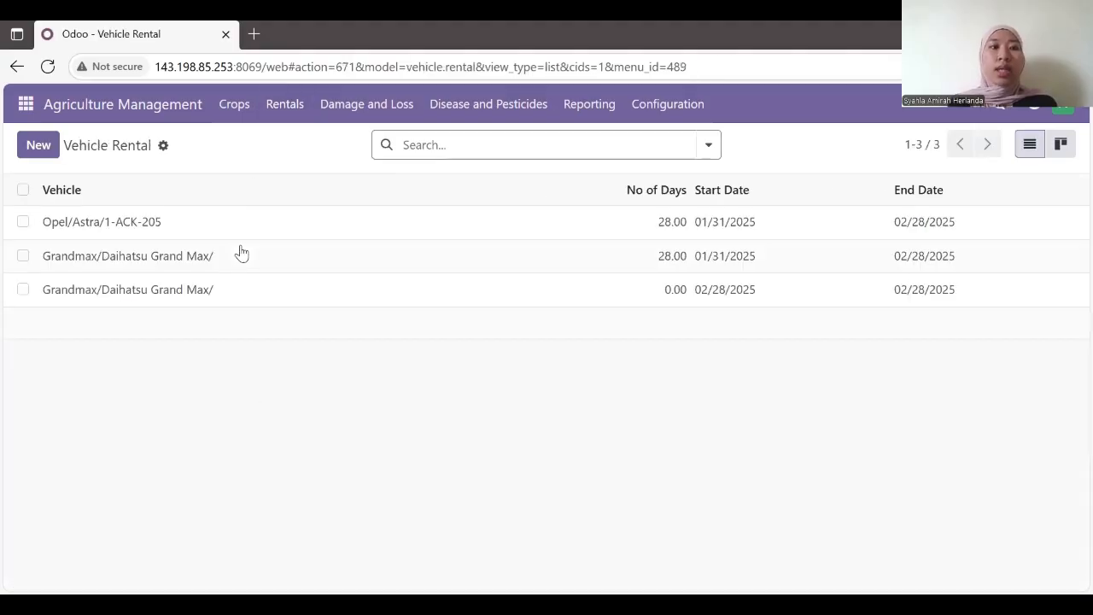
left_click(45, 152)
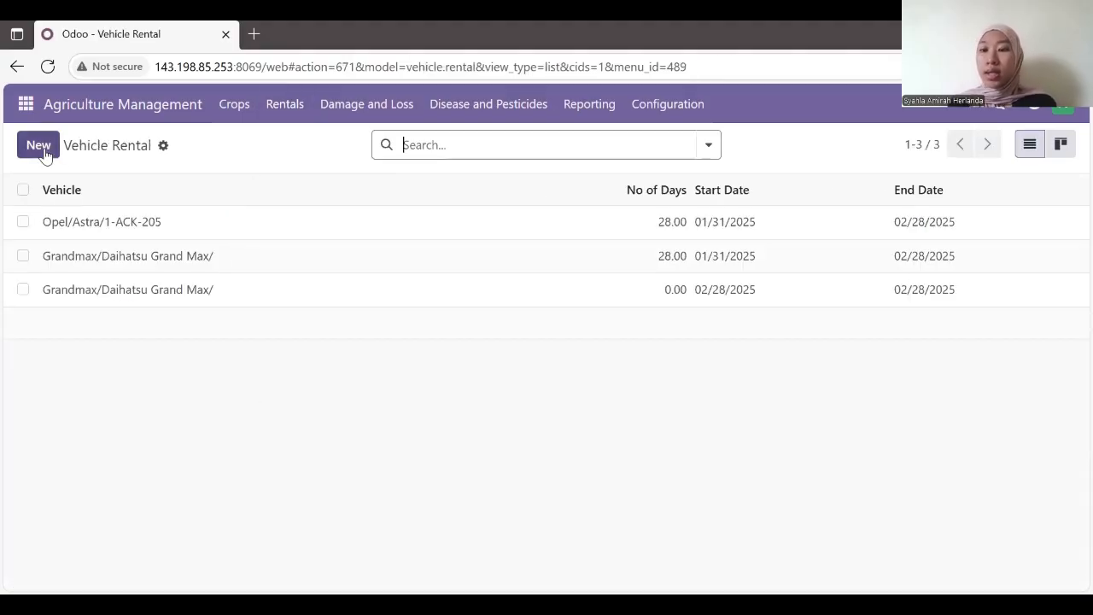
left_click(359, 109)
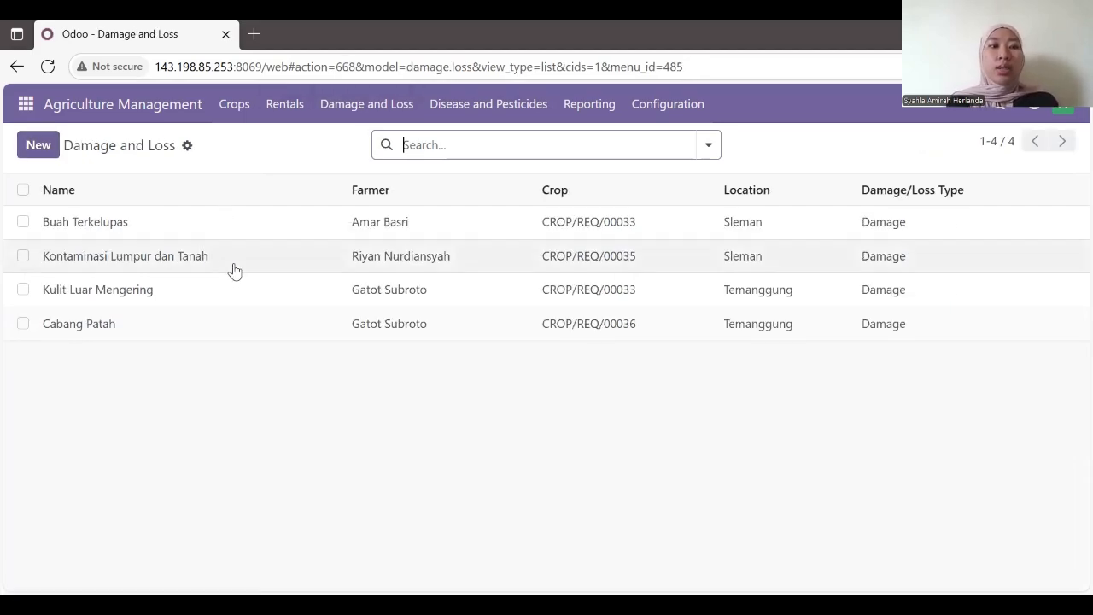
left_click(305, 255)
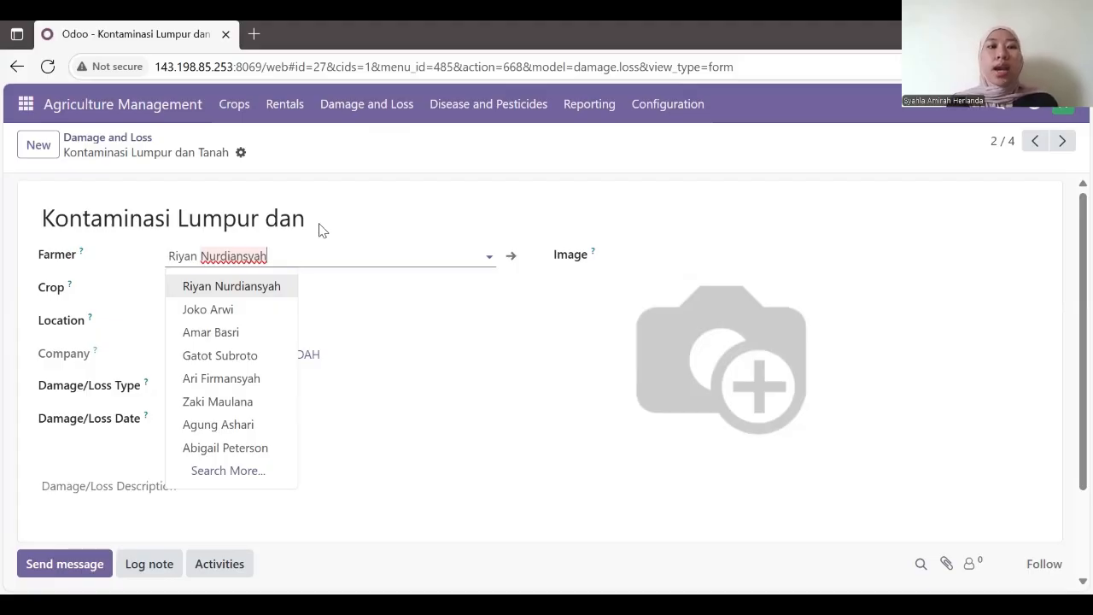
left_click(311, 220)
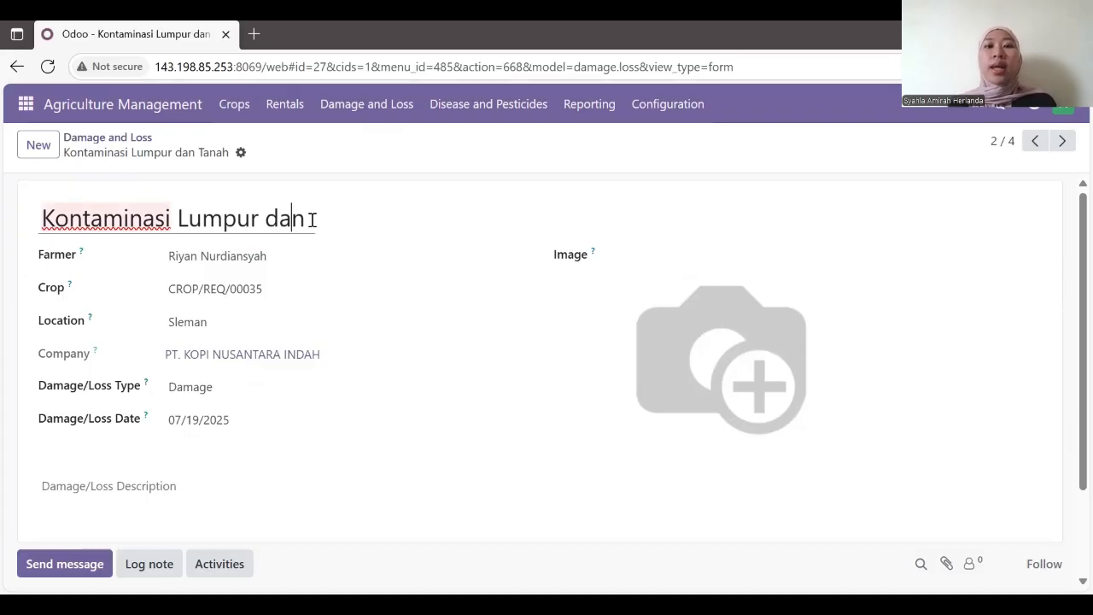
left_click(311, 264)
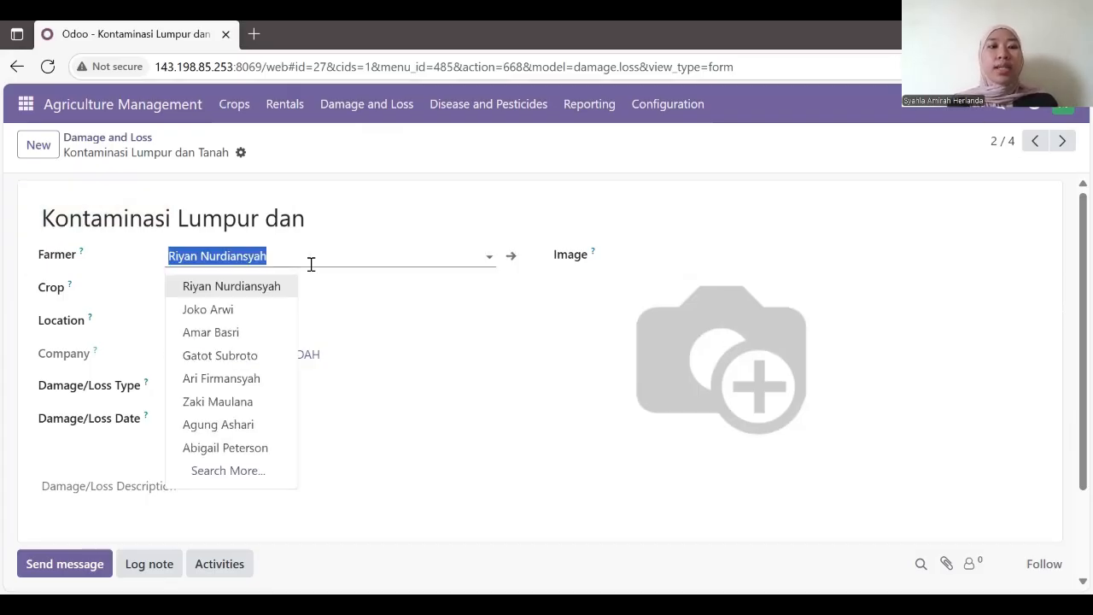
left_click(283, 288)
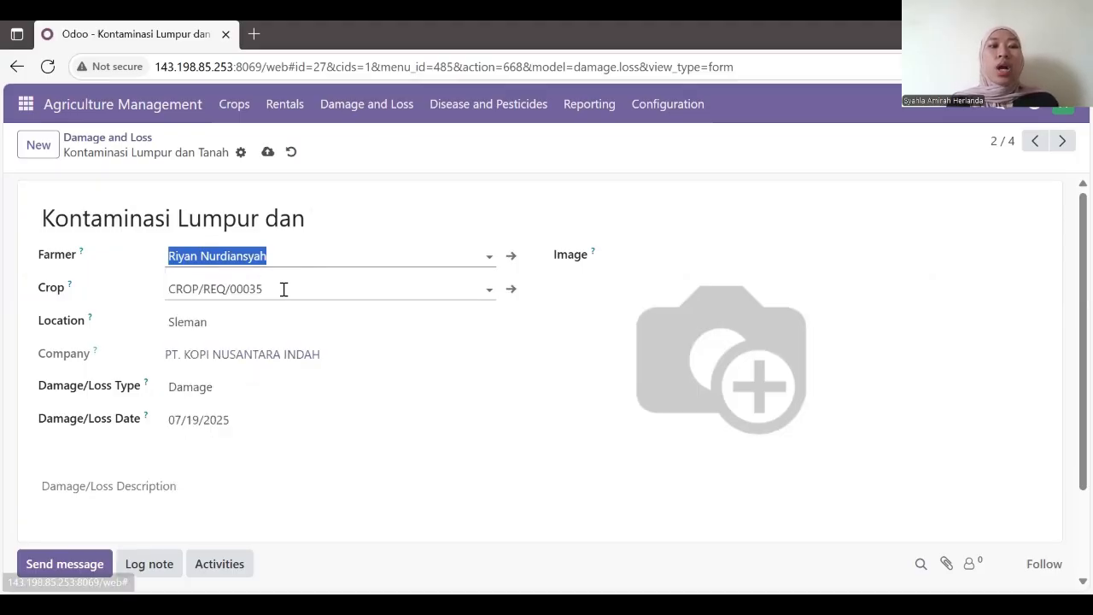
left_click(284, 288)
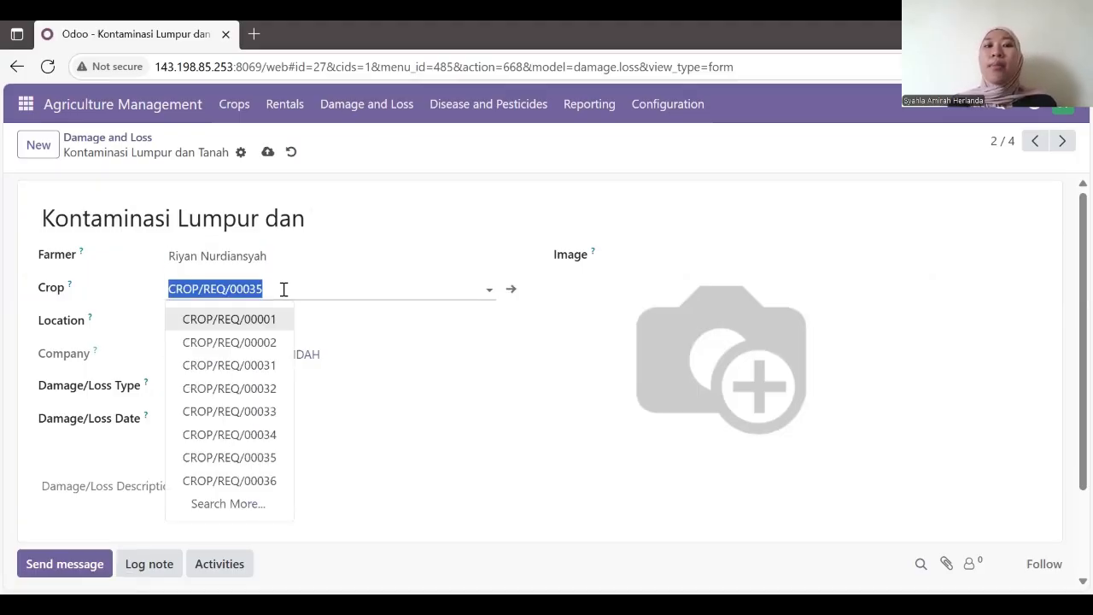
left_click(284, 288)
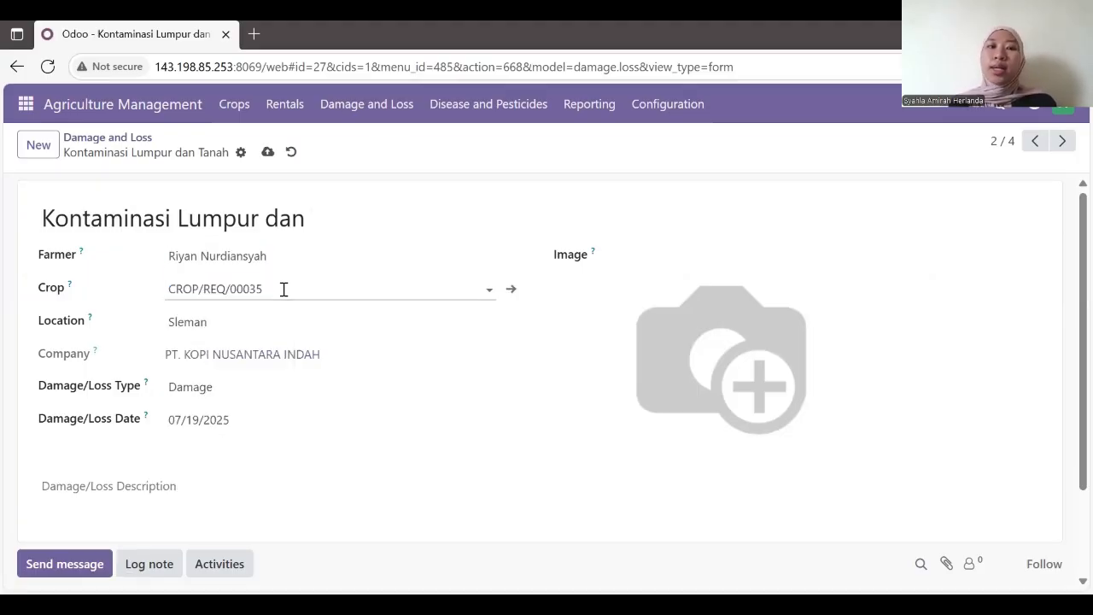
left_click(255, 326)
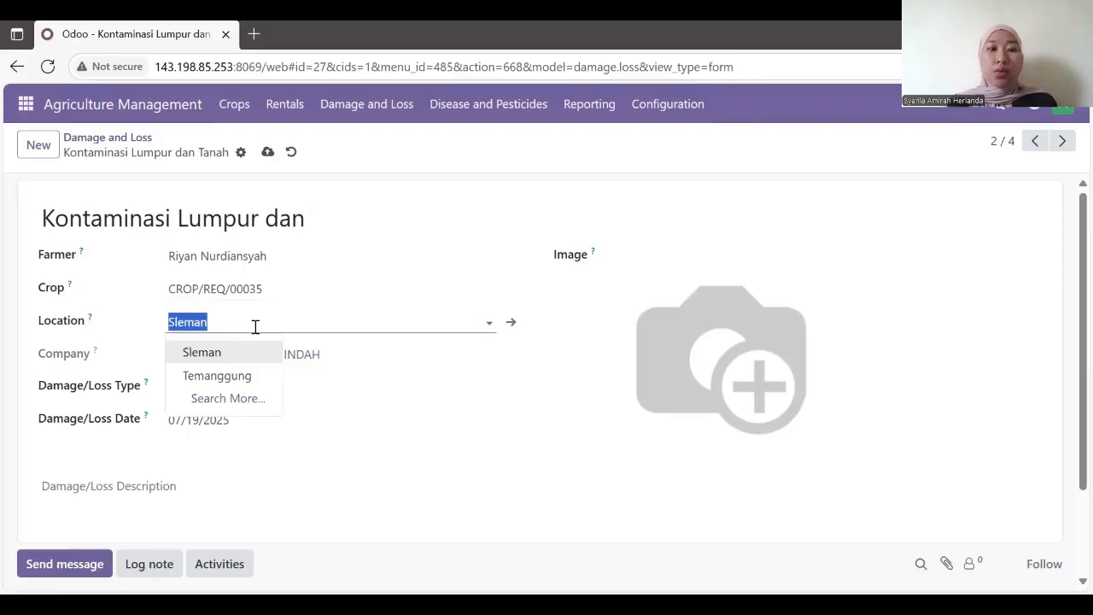
left_click(255, 327)
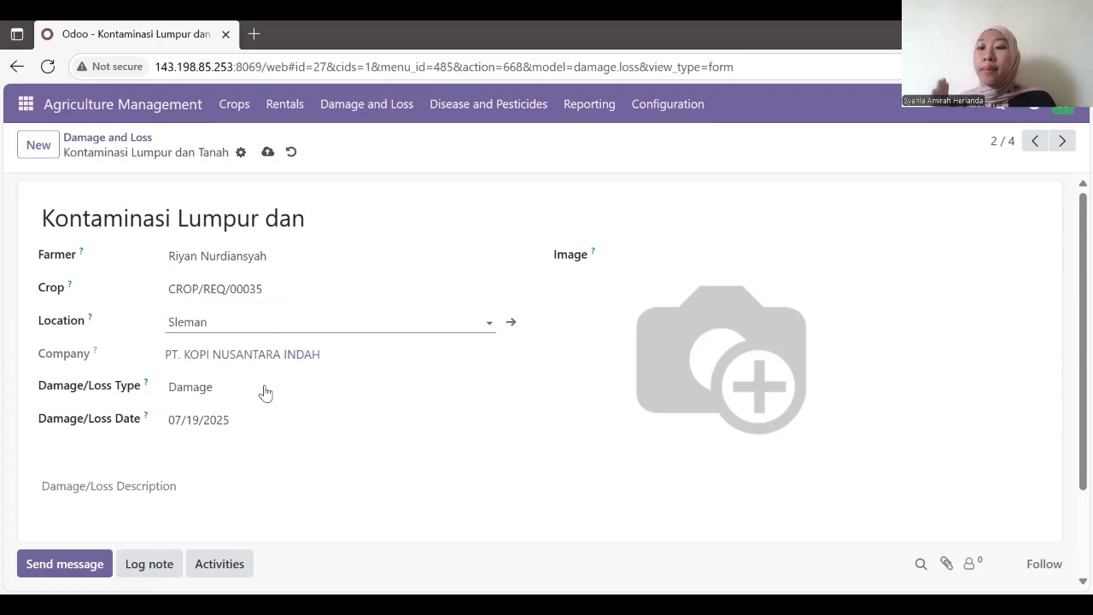
left_click(265, 392)
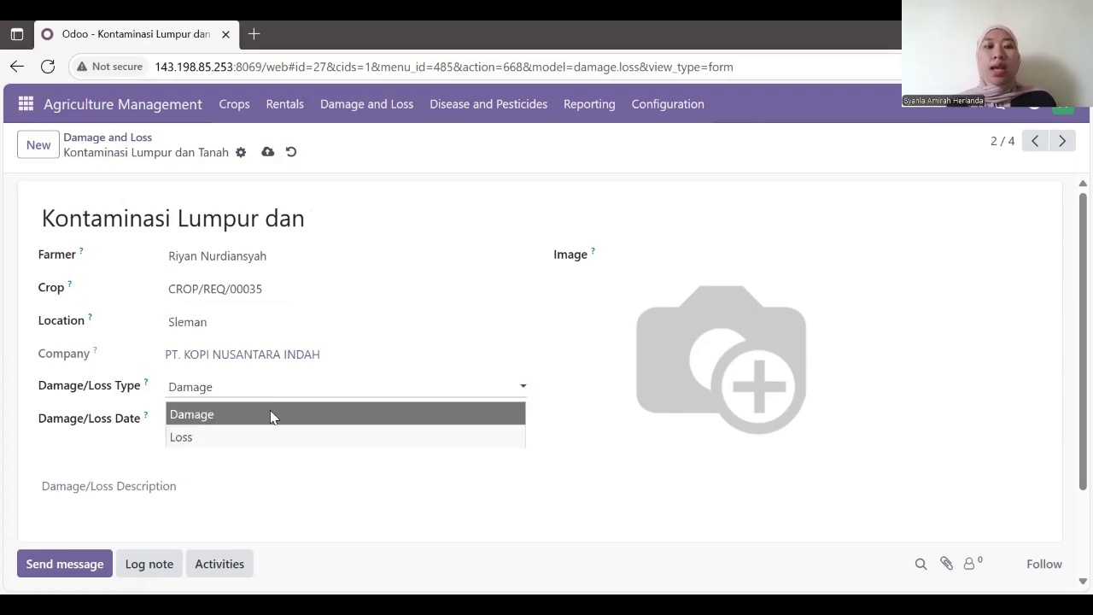
left_click(267, 413)
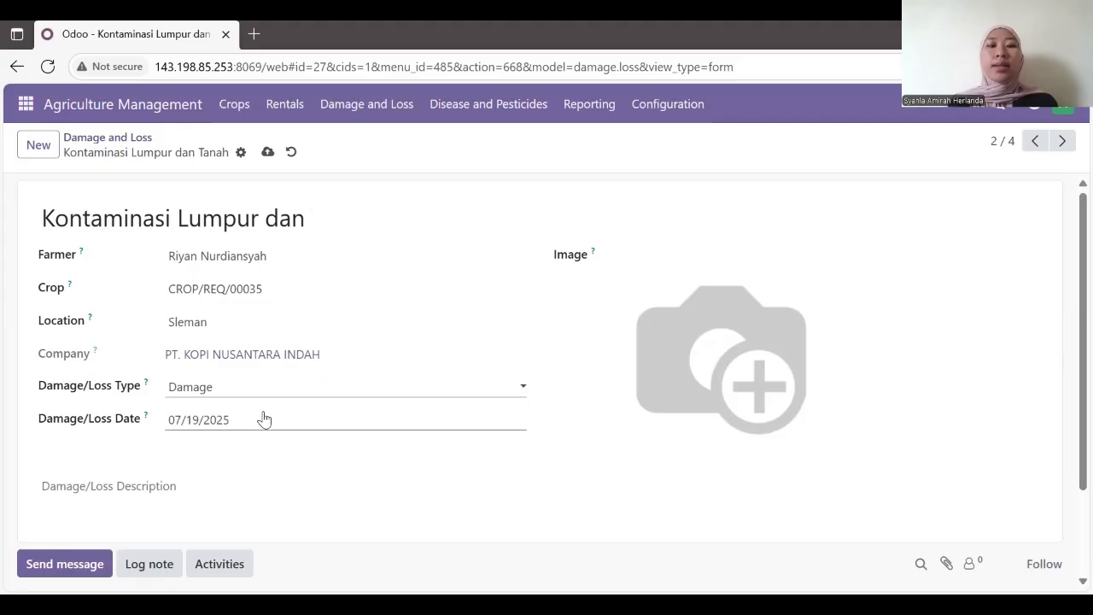
scroll(700, 318, "down", 1)
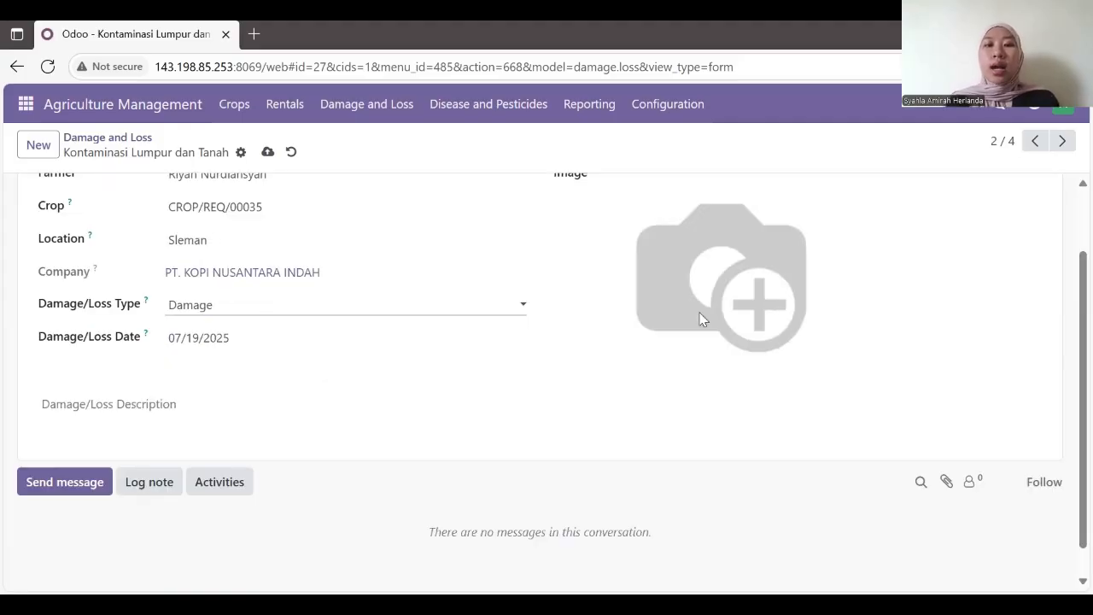
scroll(444, 349, "up", 1)
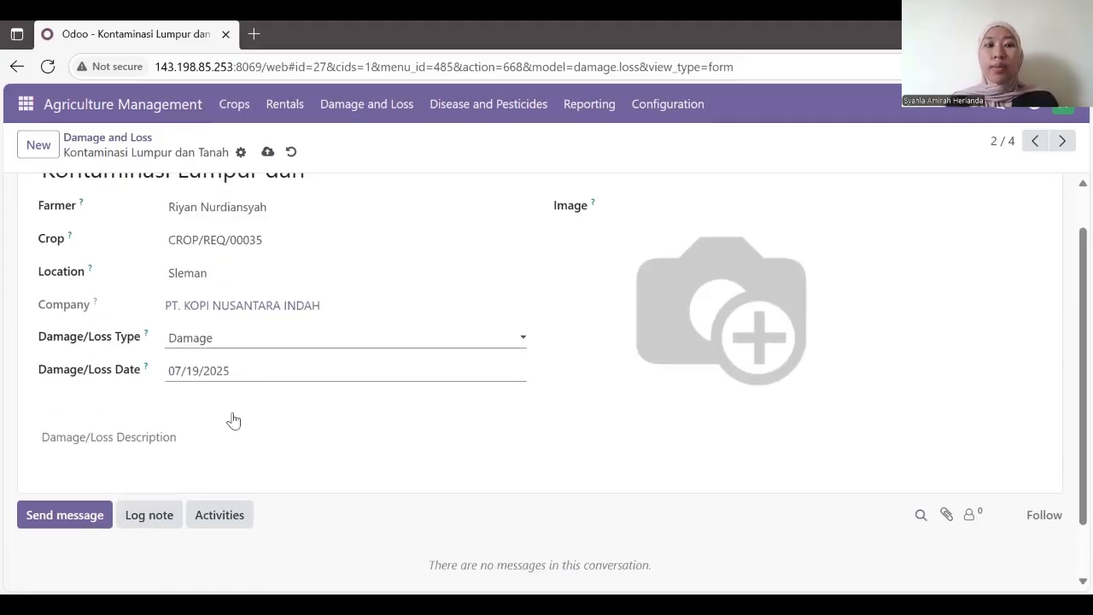
Step: Enter 'kopi kontaminasi' as the damage/loss description and save the record
left_click(205, 434)
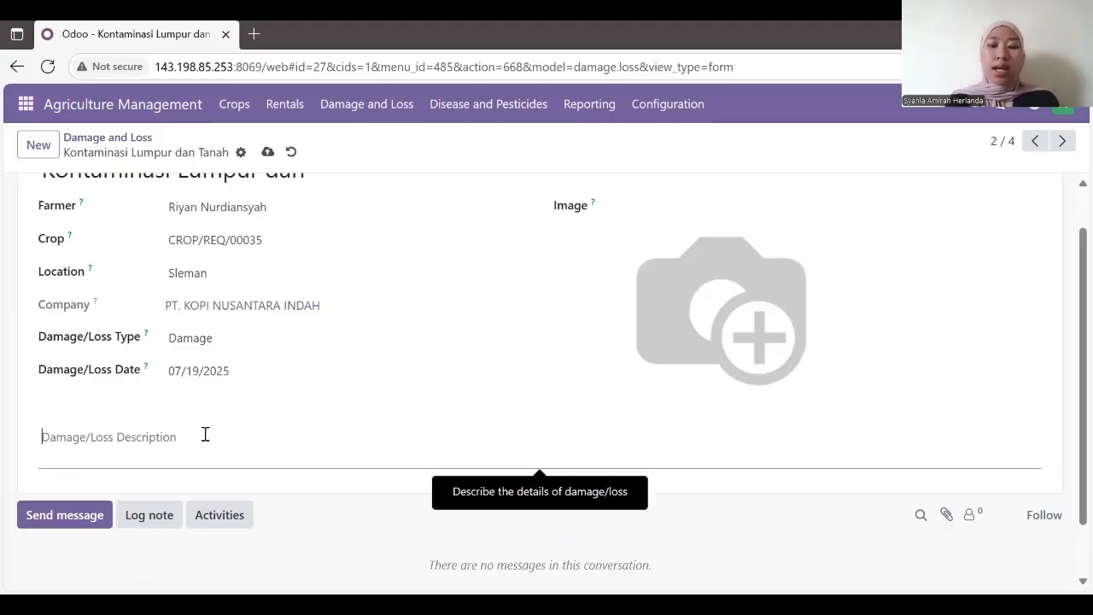
type("kopi")
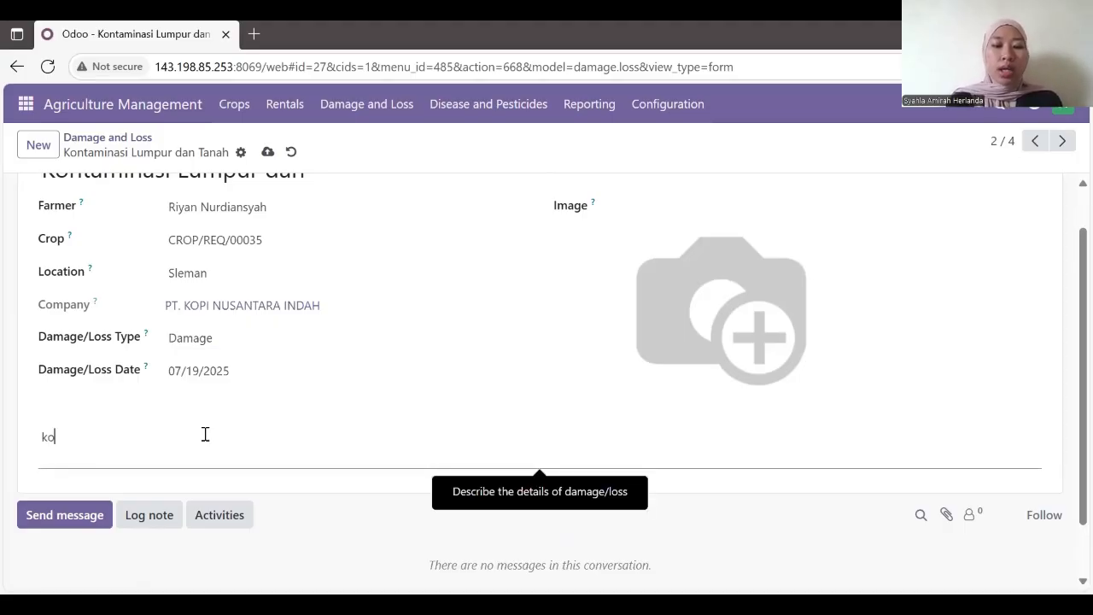
type("onta")
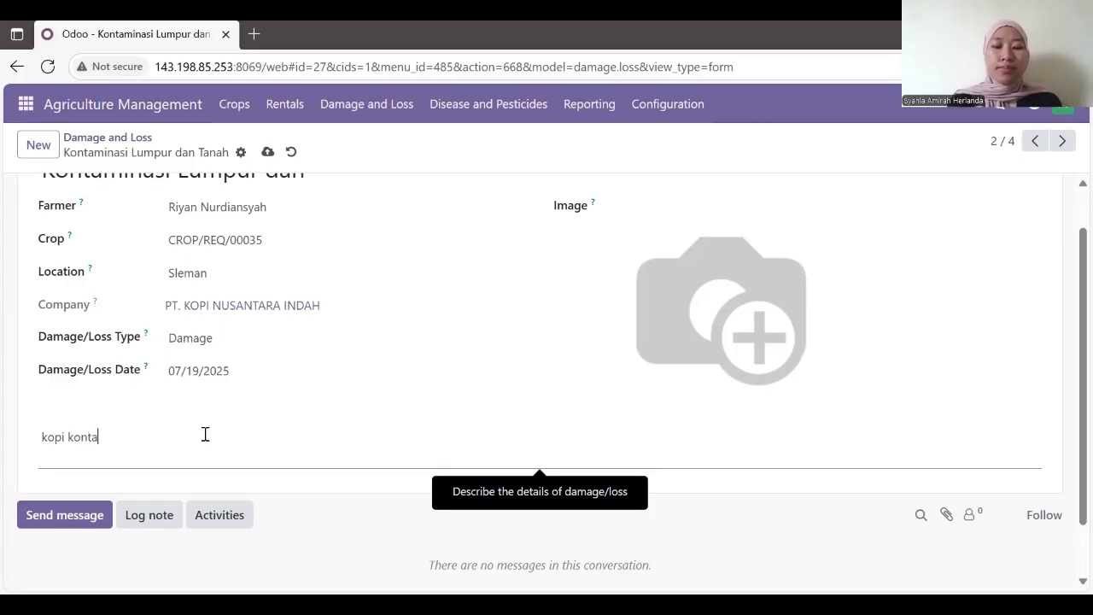
type("minasi")
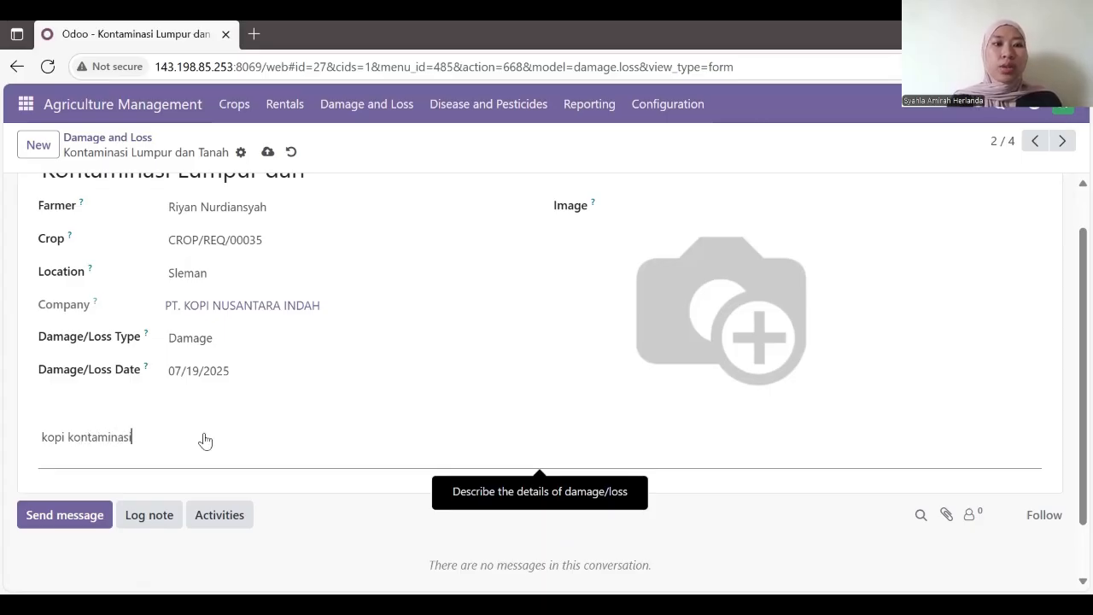
scroll(205, 440, "up", 1)
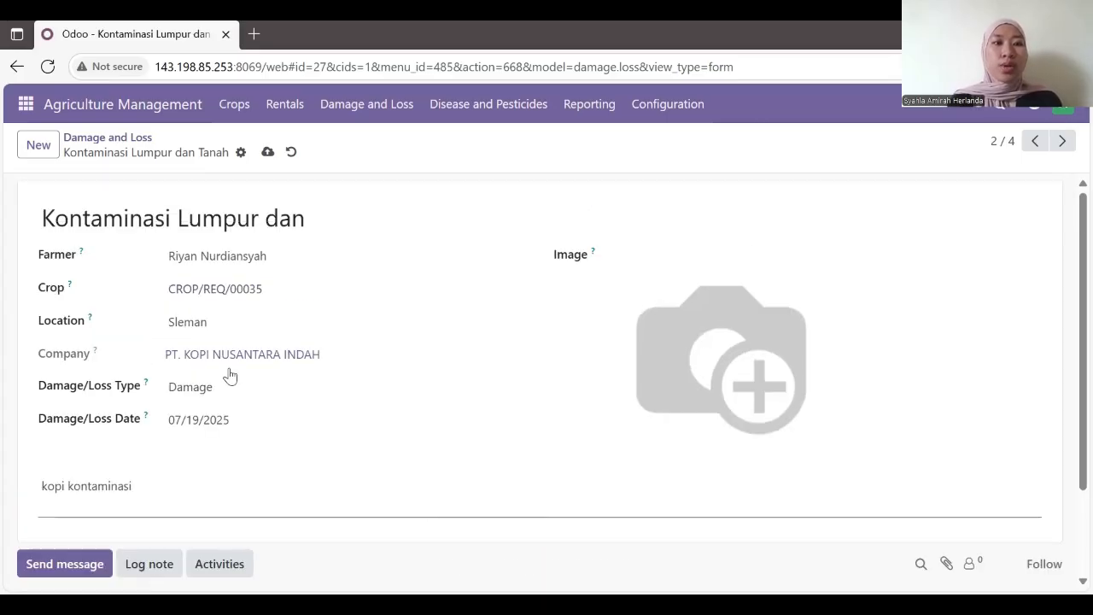
left_click(268, 154)
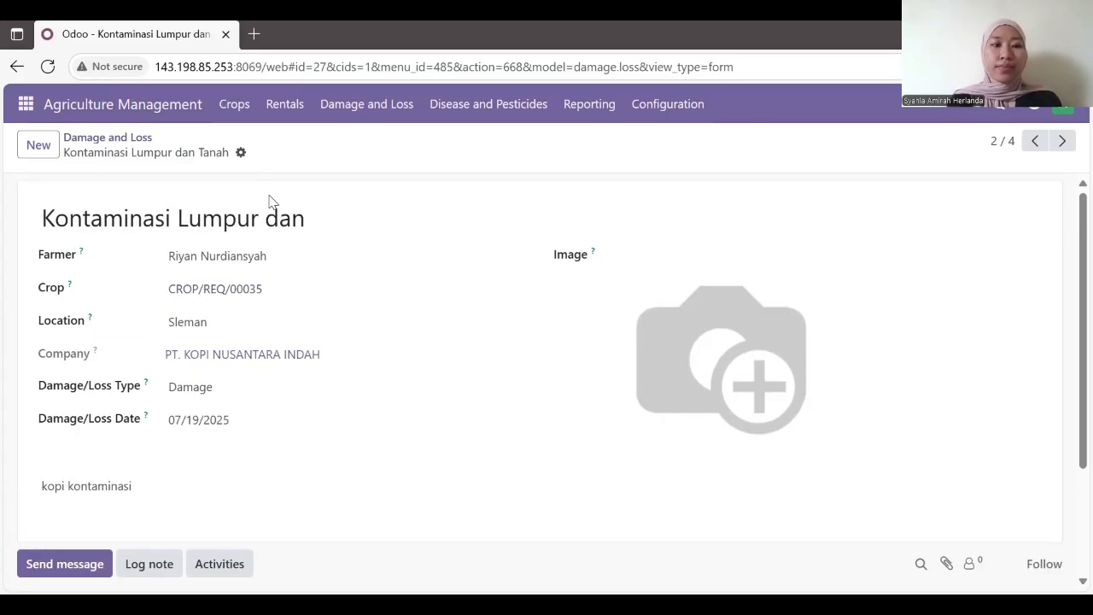
Step: Open pesticide request PEST/REQ/00003 from Disease and Pesticides > Pesticide Request
left_click(441, 112)
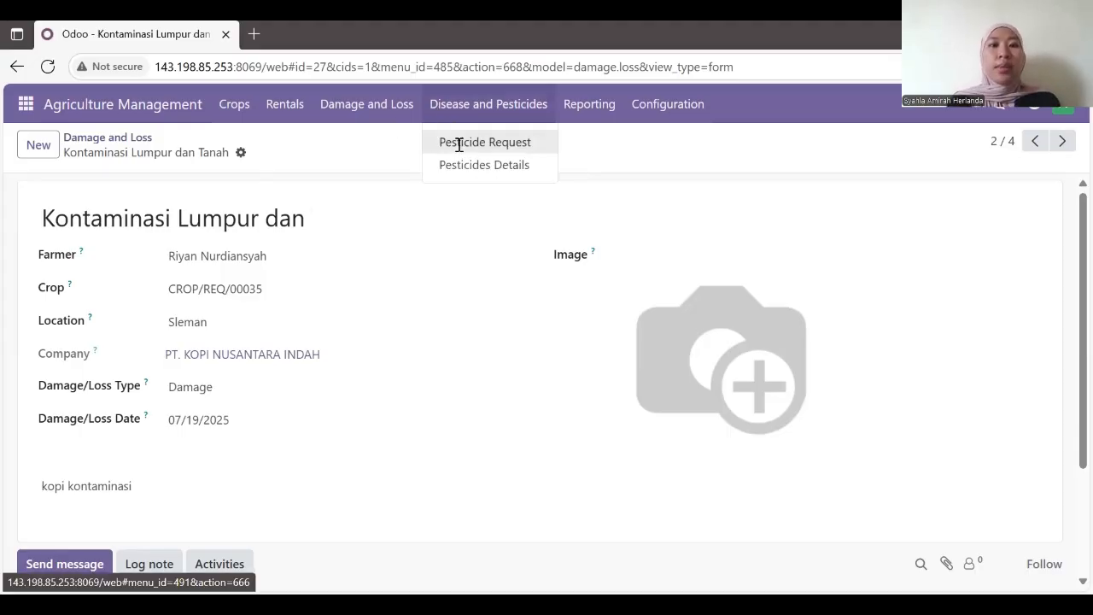
left_click(459, 144)
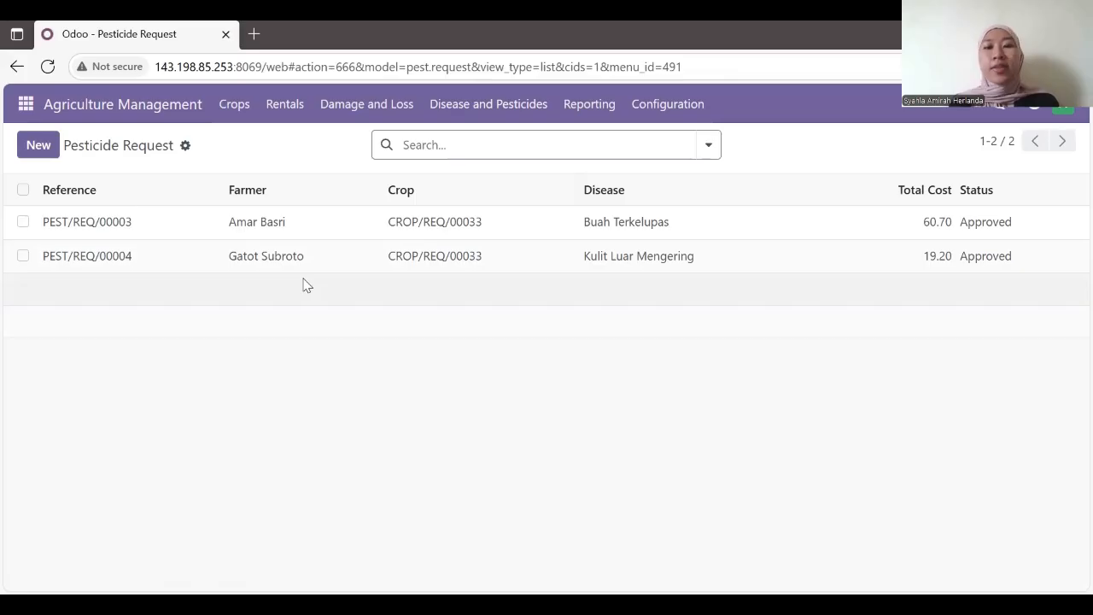
left_click(279, 229)
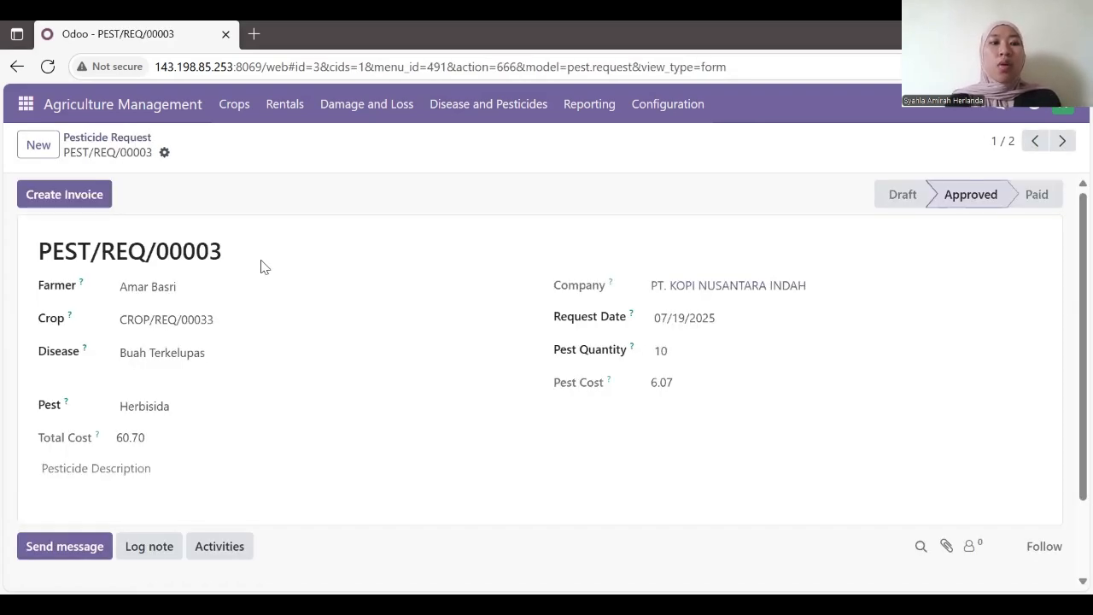
scroll(255, 325, "down", 1)
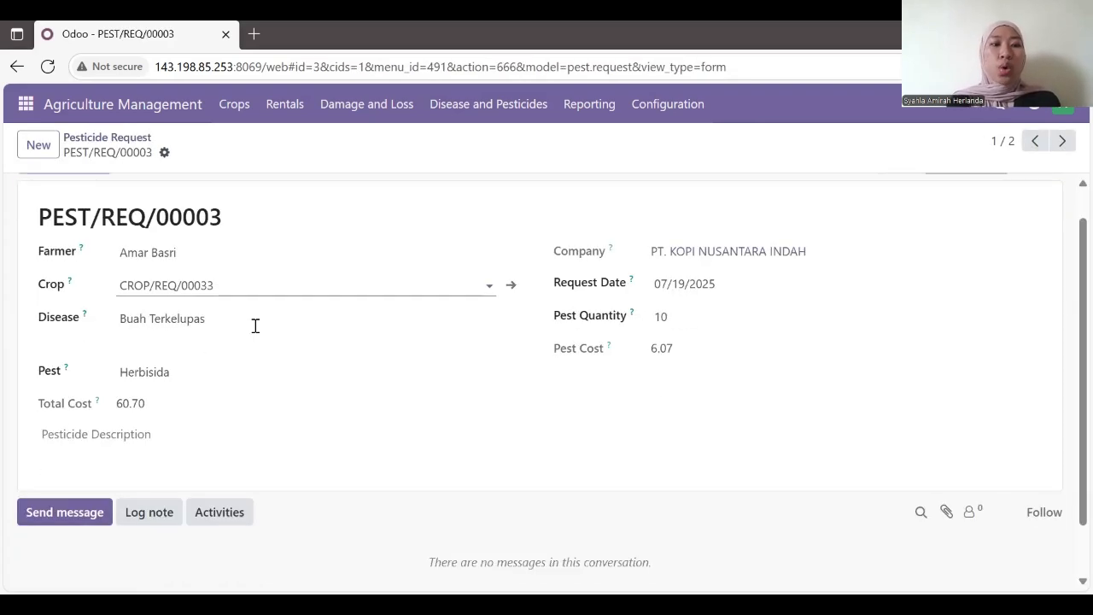
scroll(256, 325, "up", 1)
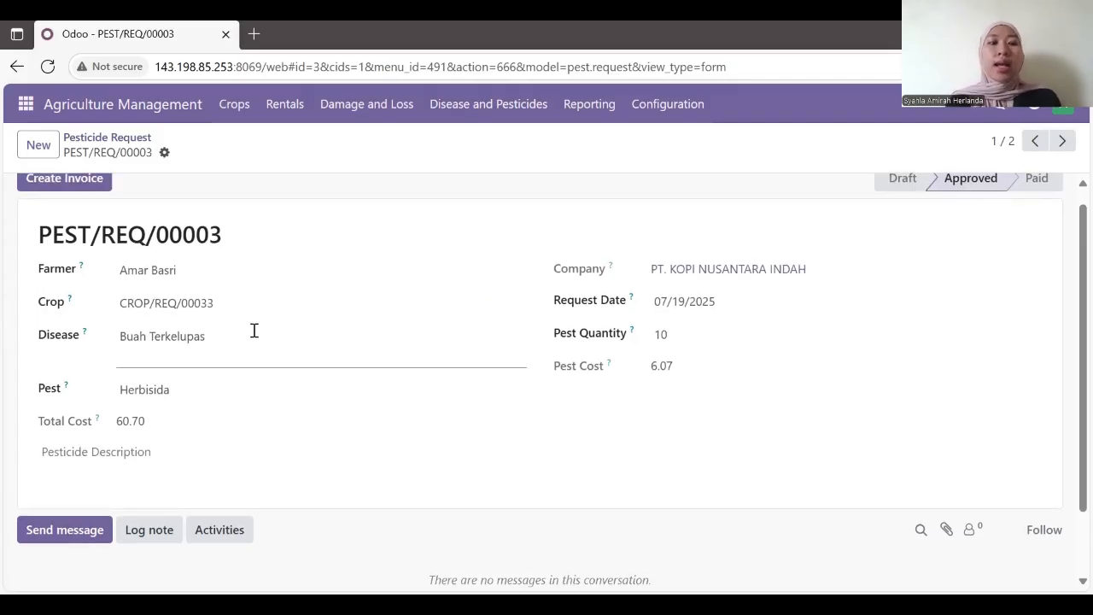
Step: Check the Buah Terkelupas disease, Herbisida pest and quantity 10, leaving them unchanged
left_click(253, 330)
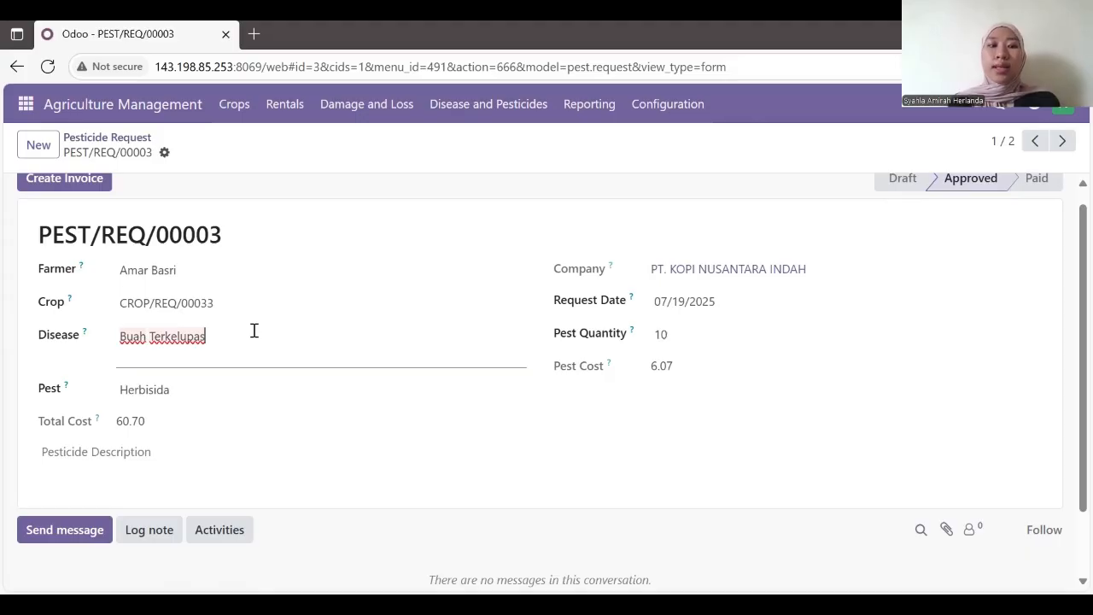
left_click(220, 394)
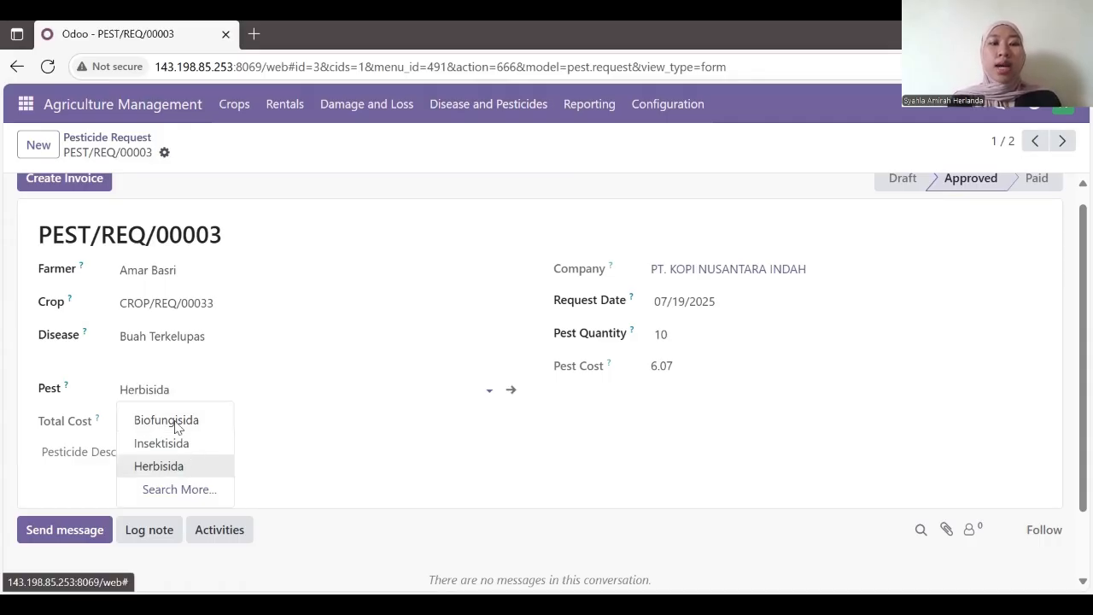
key("Return")
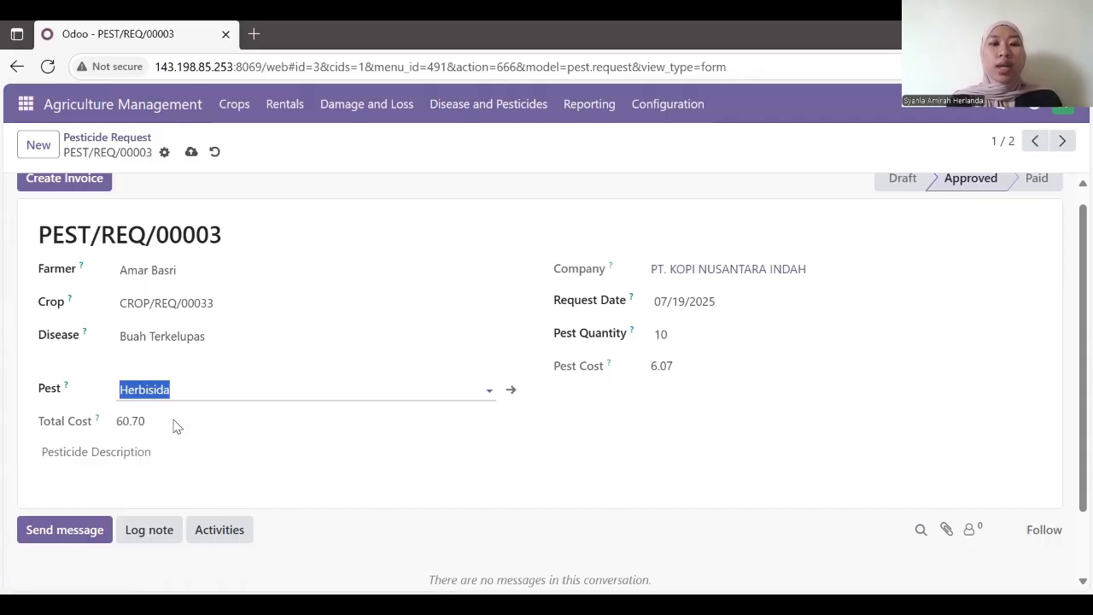
left_click(685, 331)
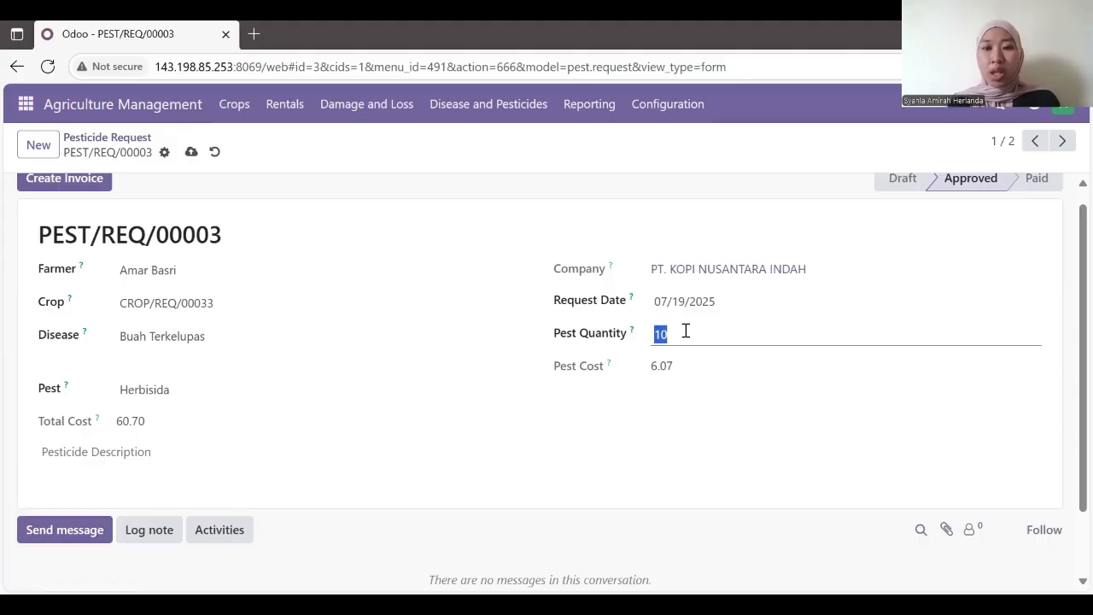
left_click(666, 365)
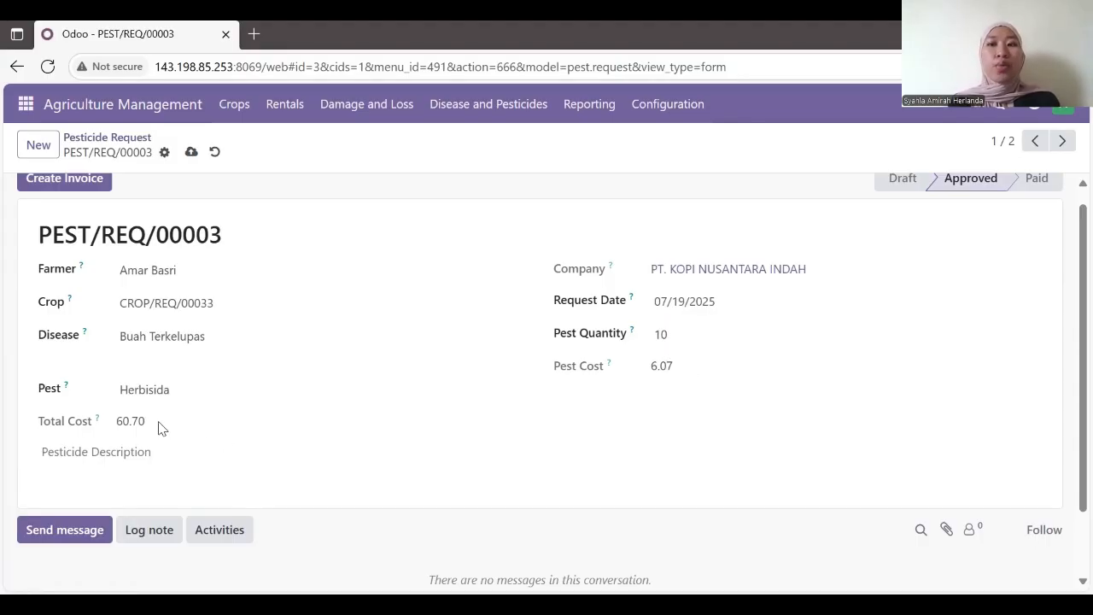
scroll(160, 427, "up", 1)
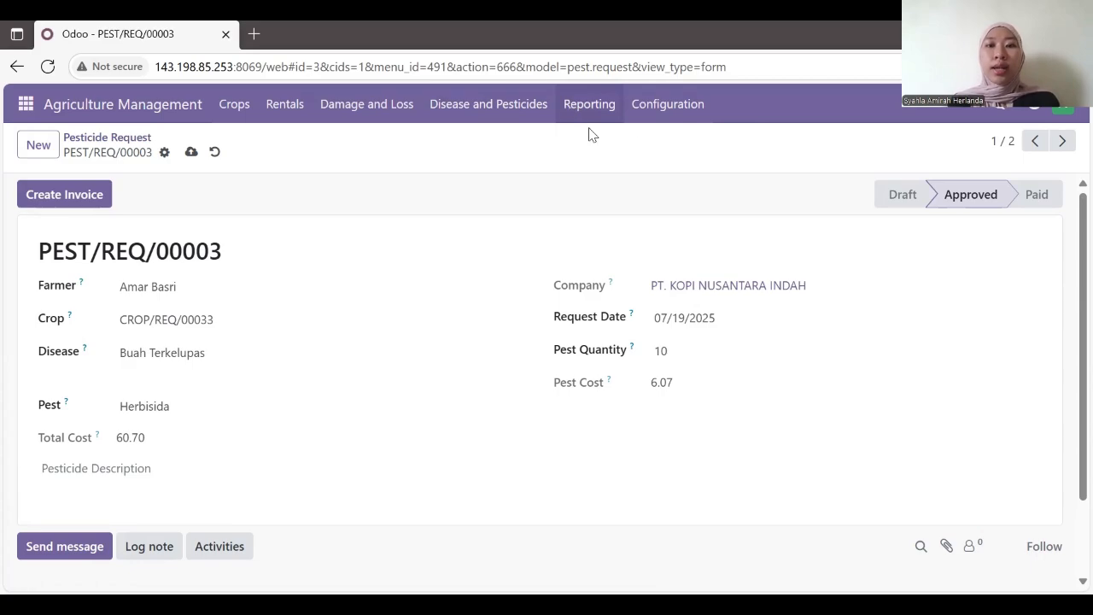
Step: Generate the Crop Report PDF for 07/18/2025 to 07/19/2025
left_click(589, 106)
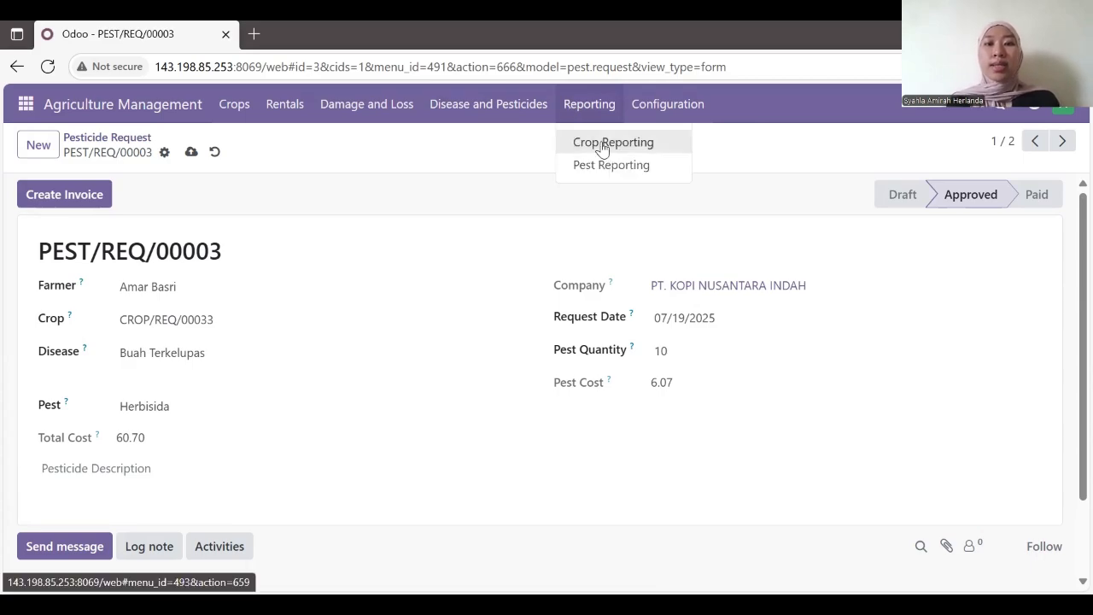
left_click(604, 145)
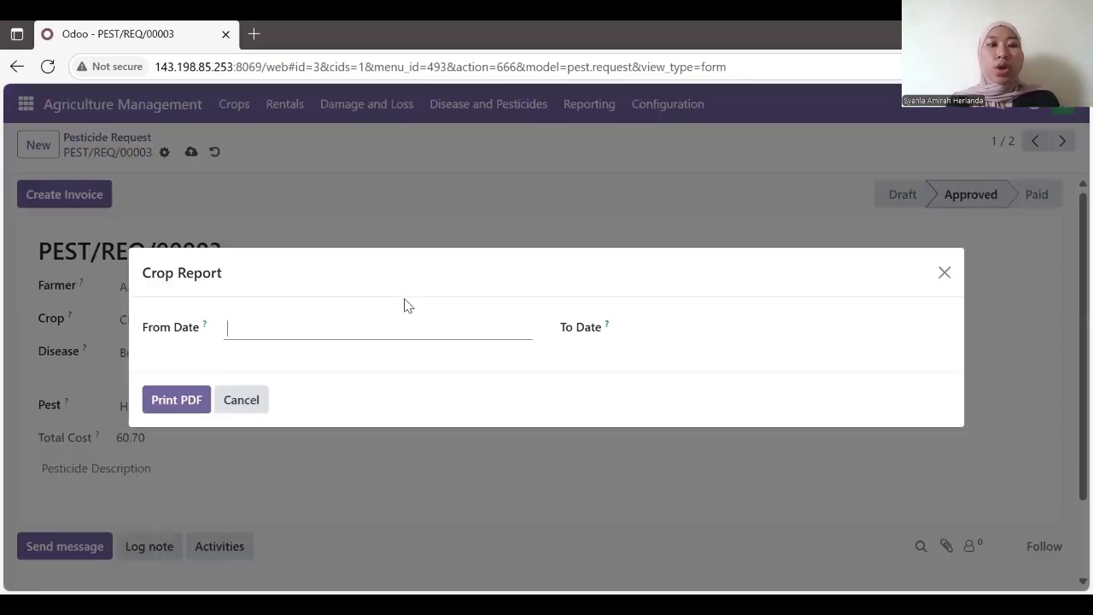
type("1")
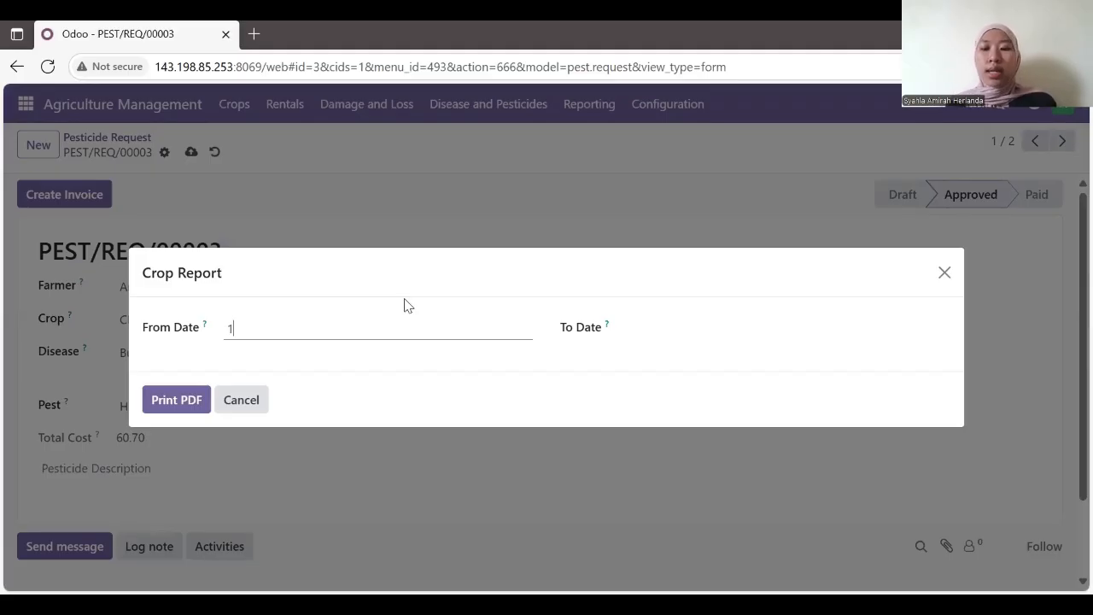
type("8/7")
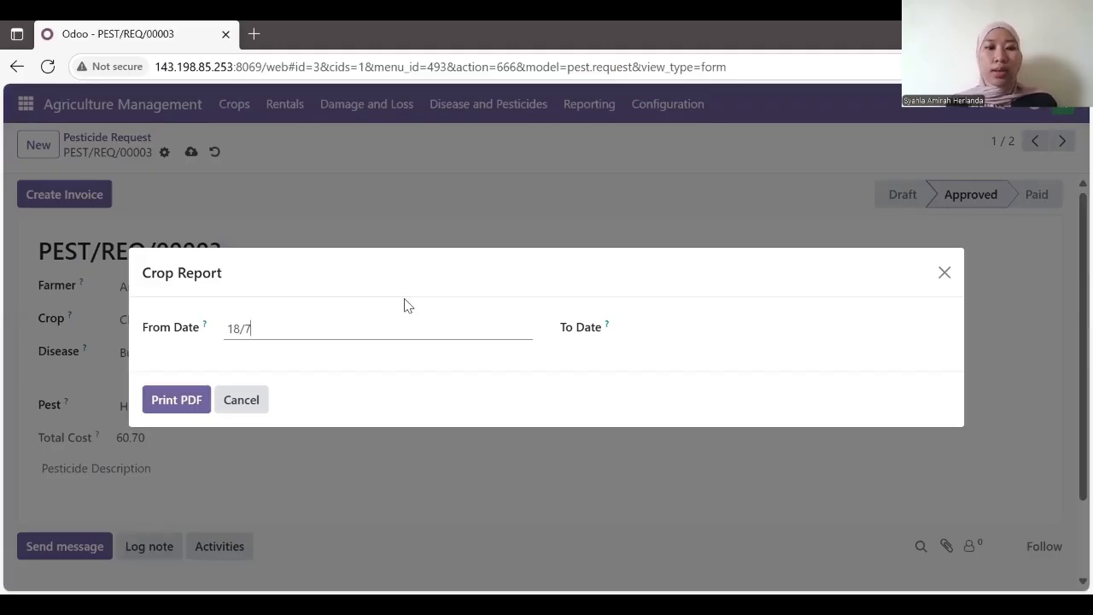
left_click(352, 330)
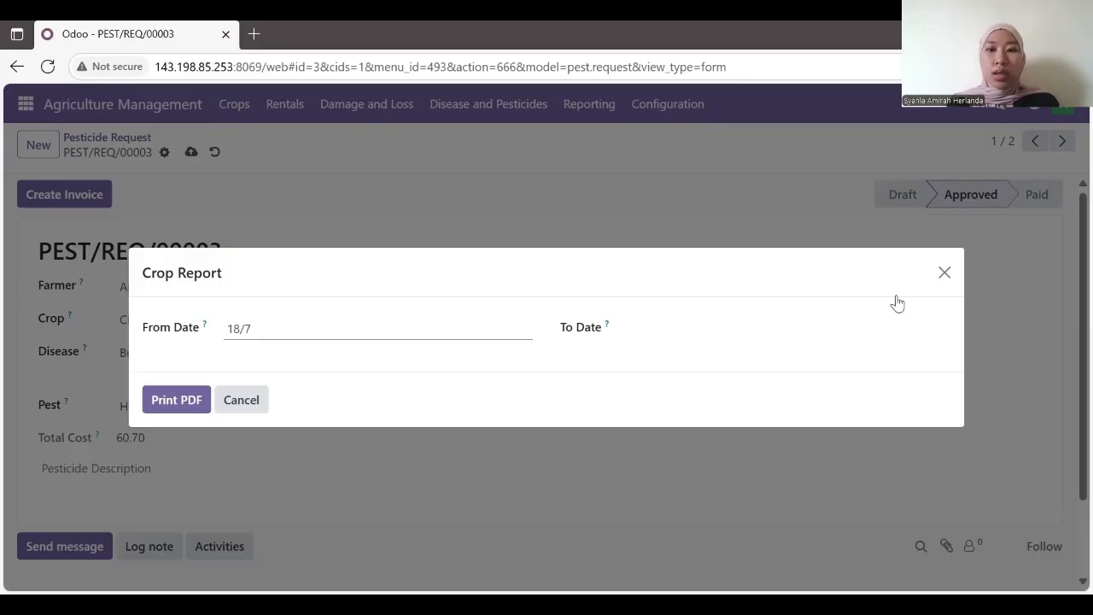
left_click(478, 349)
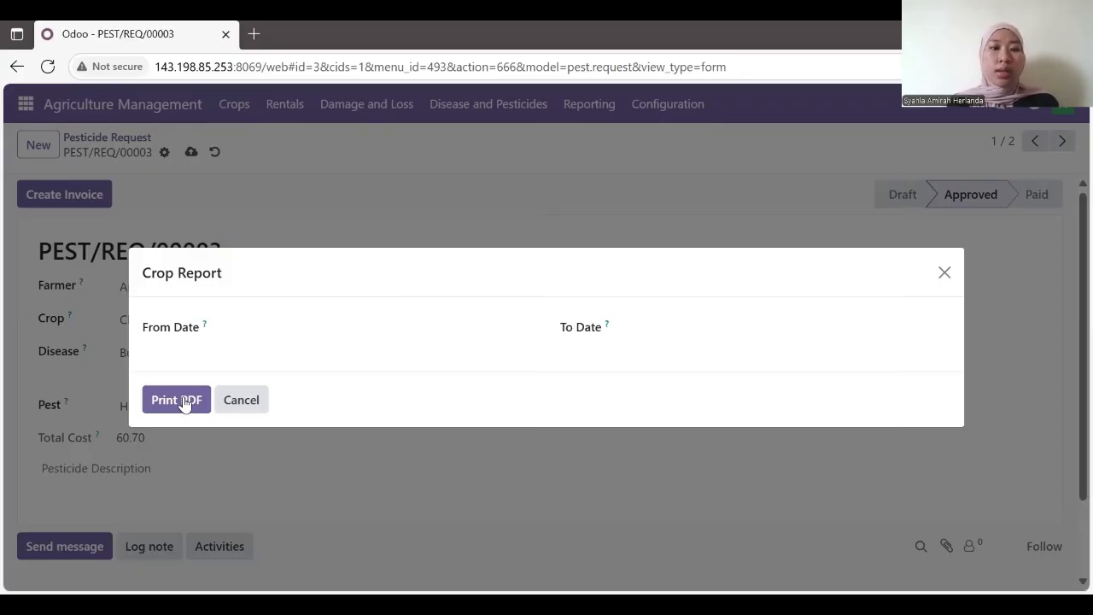
left_click(484, 333)
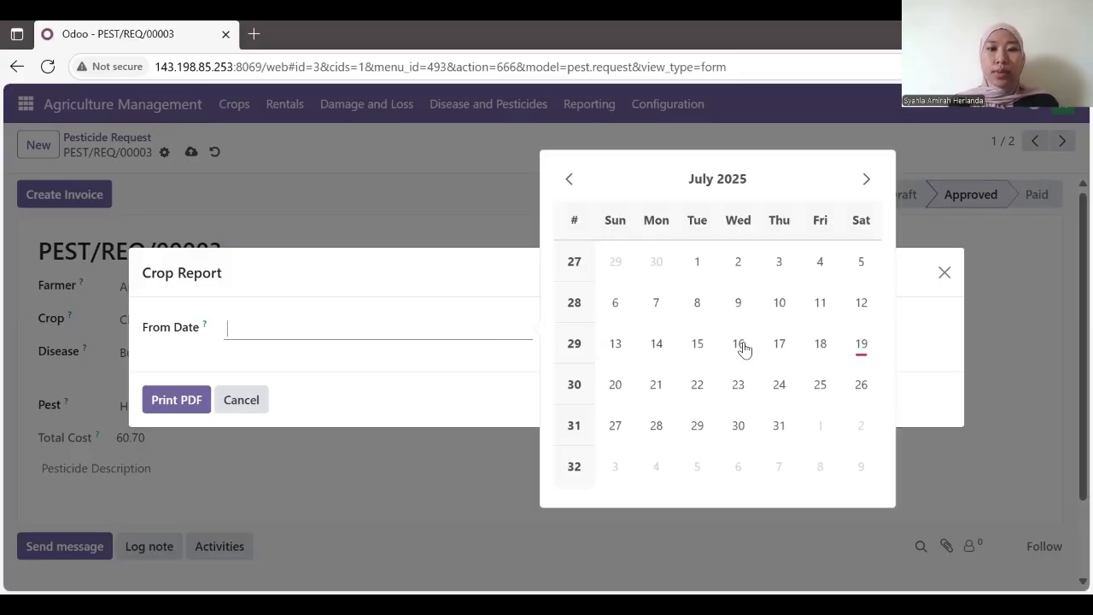
left_click(815, 354)
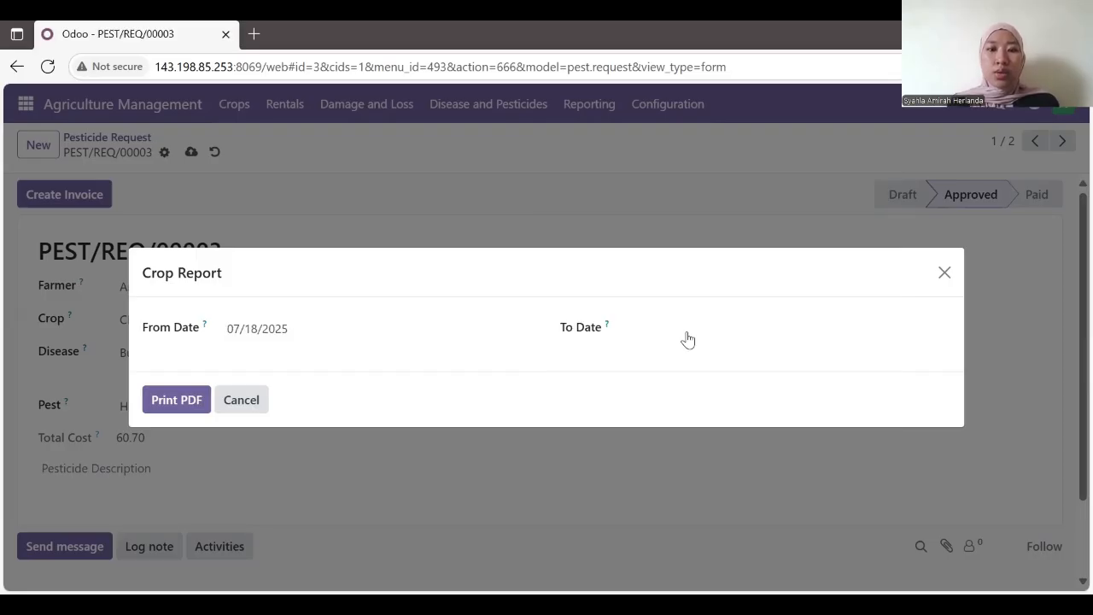
left_click(687, 338)
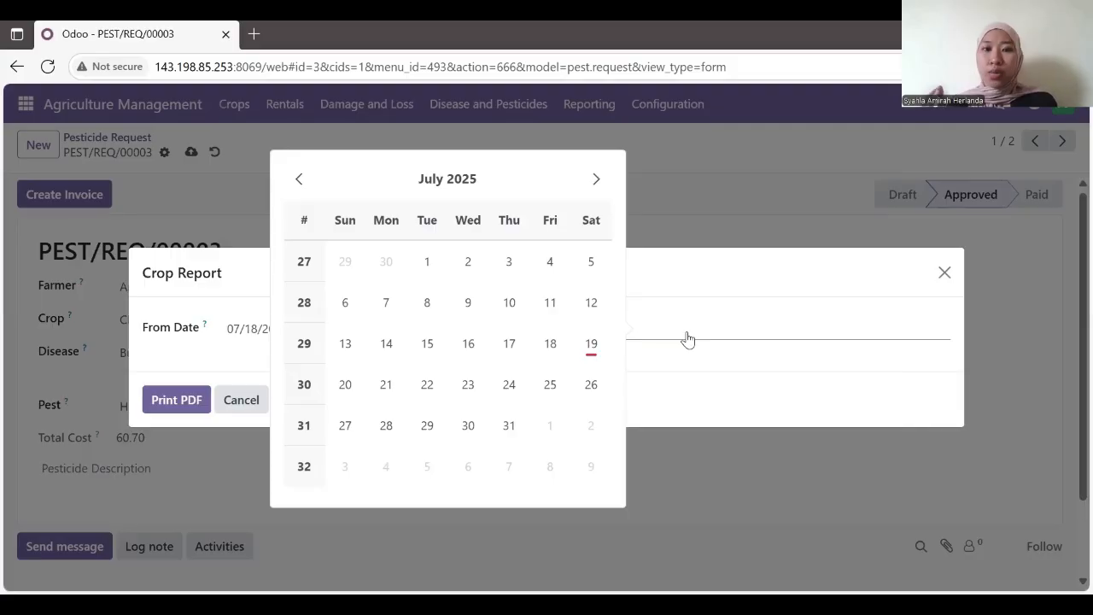
left_click(591, 353)
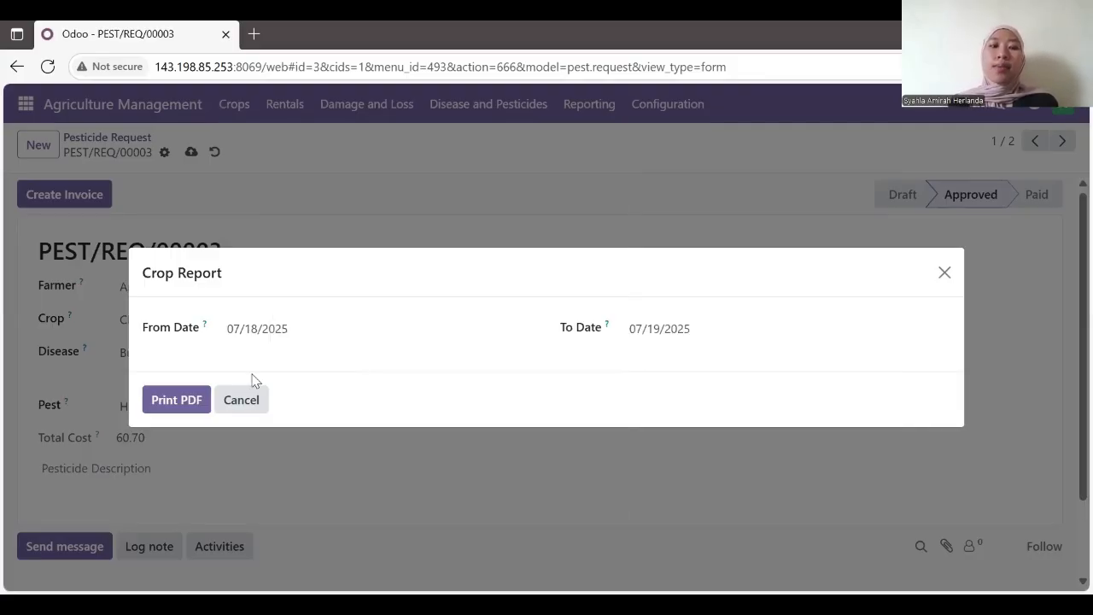
left_click(185, 398)
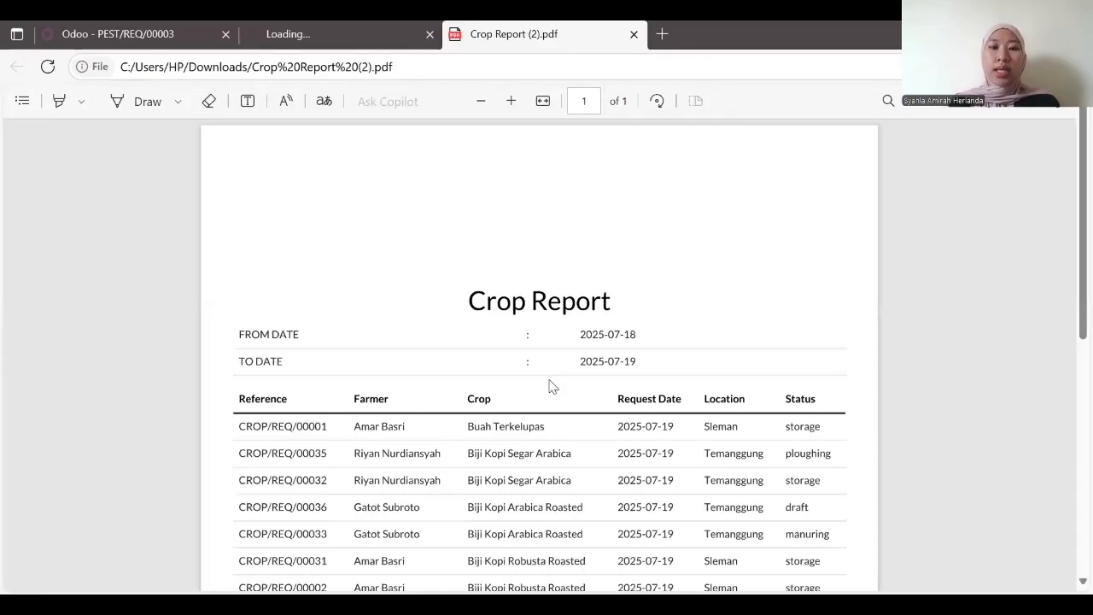
Step: Scroll through the Crop Report PDF's table of crop requests
scroll(554, 384, "down", 3)
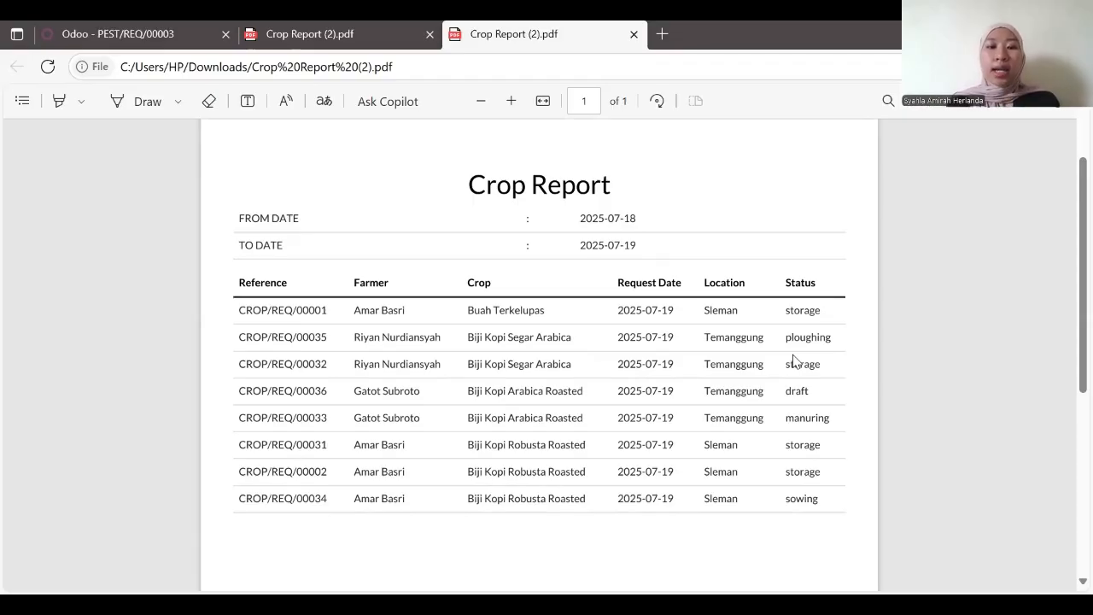
scroll(793, 360, "down", 3)
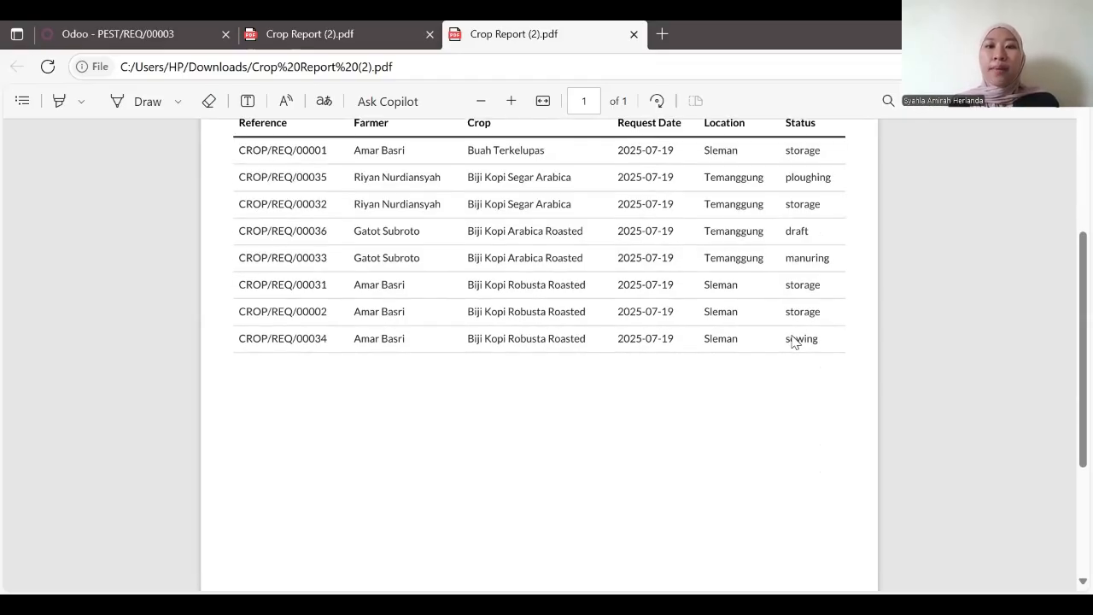
scroll(793, 341, "down", 1)
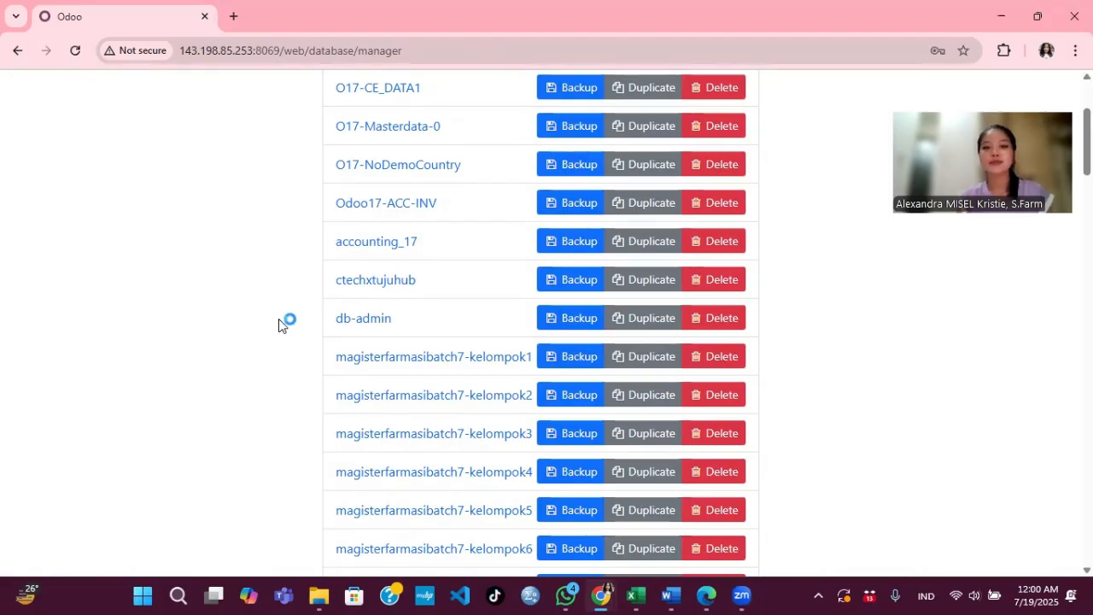
Step: Scroll the database list and choose the o17-uperp26rk-kel2 database
scroll(323, 386, "down", 4)
scroll(322, 390, "down", 3)
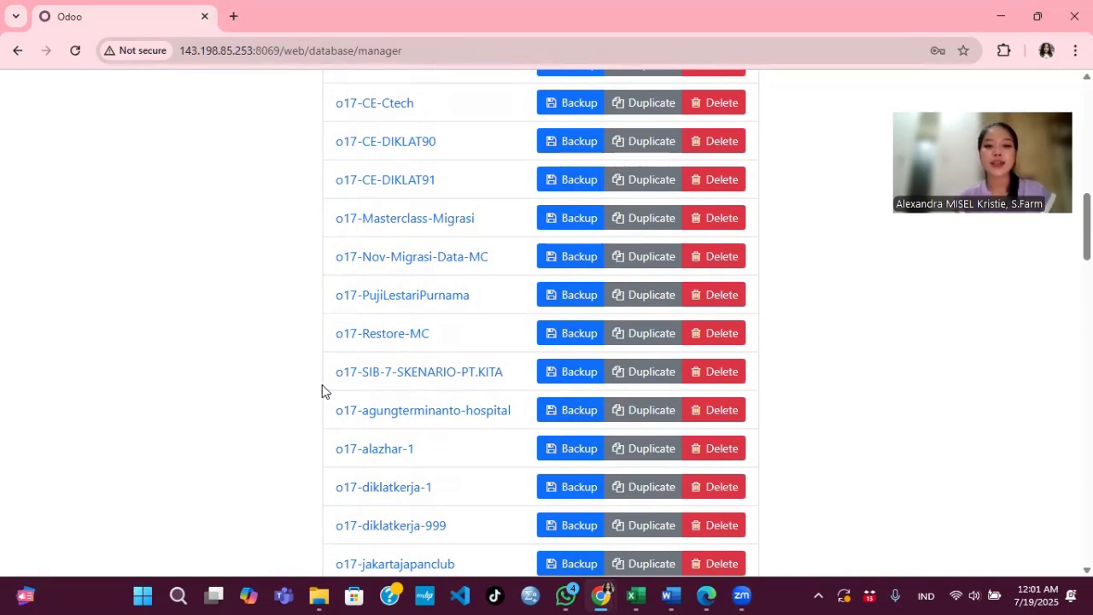
scroll(378, 435, "down", 3)
scroll(378, 435, "down", 2)
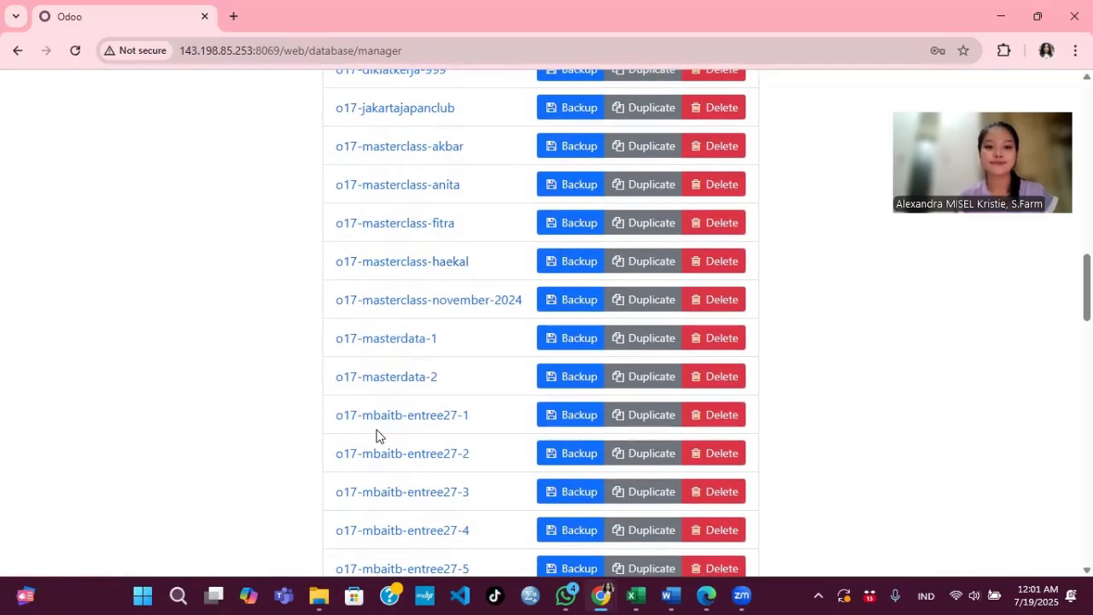
scroll(378, 435, "down", 5)
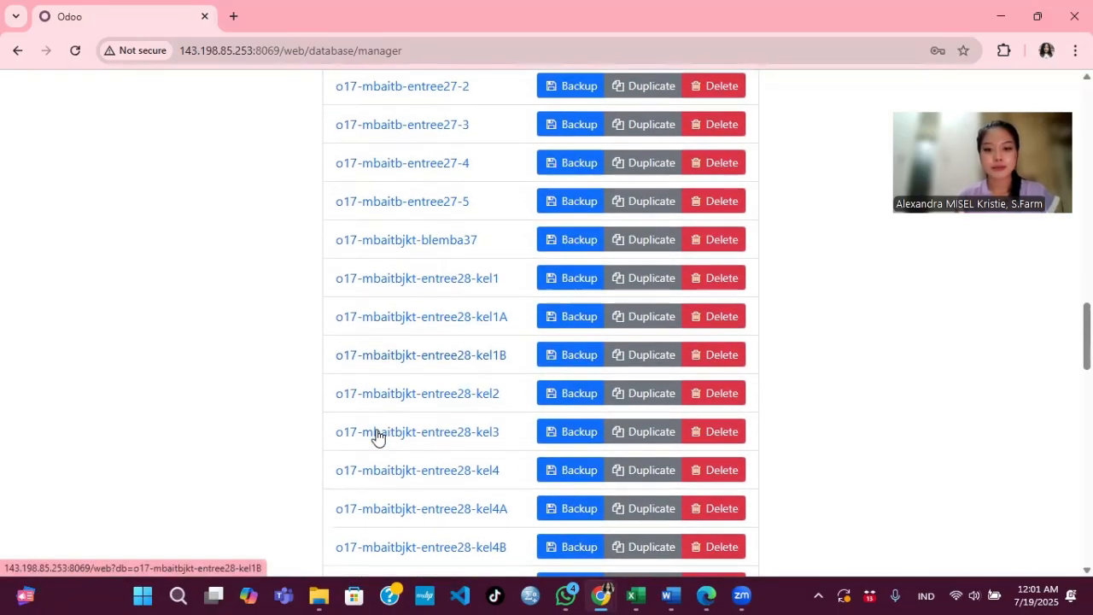
scroll(378, 435, "down", 8)
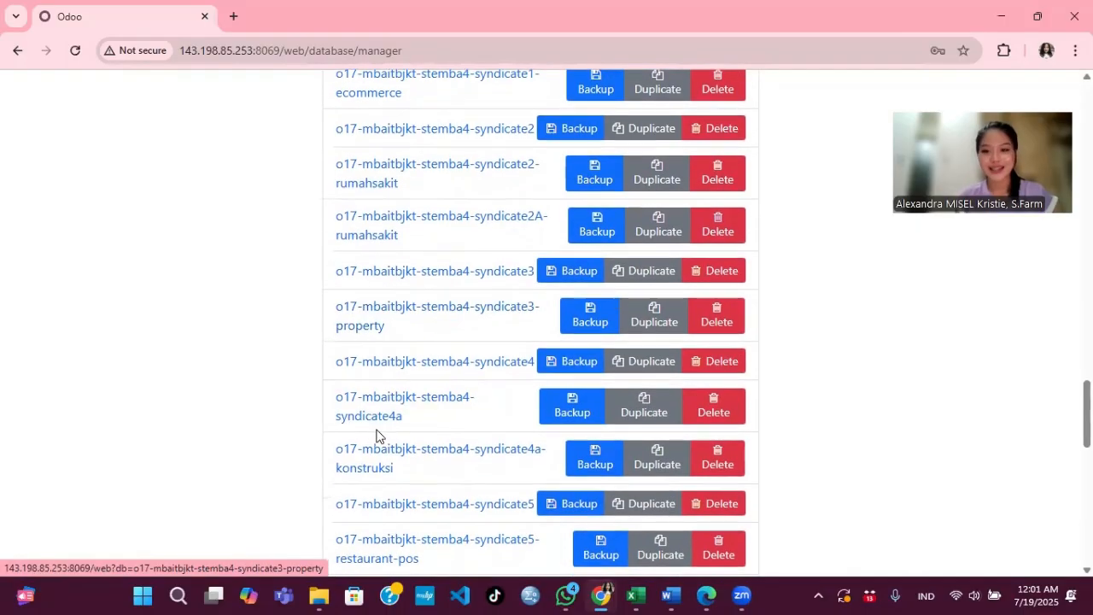
scroll(378, 436, "down", 3)
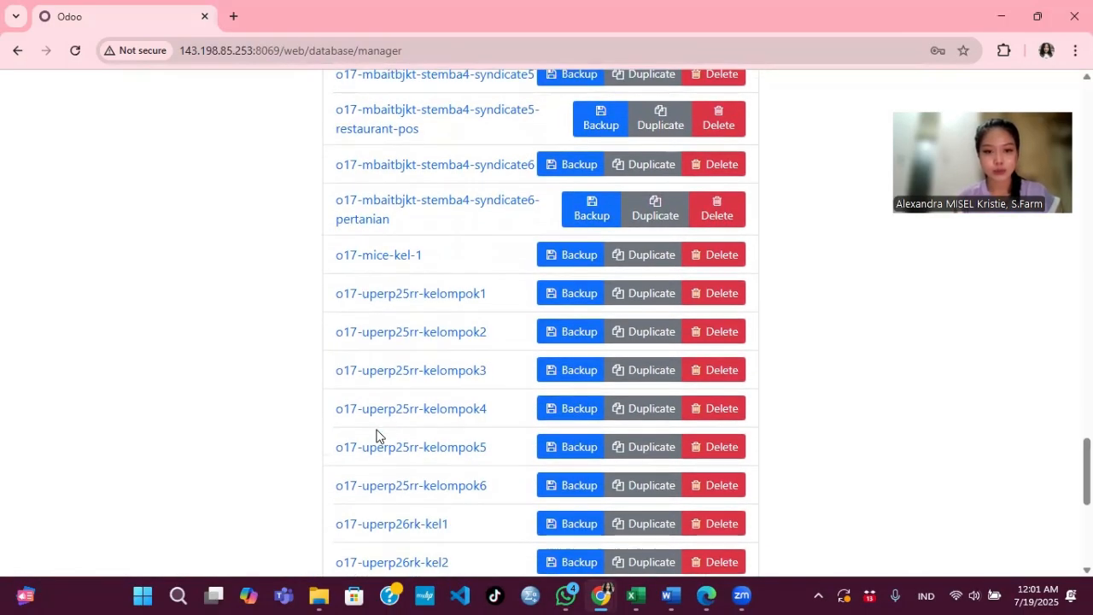
scroll(378, 436, "down", 3)
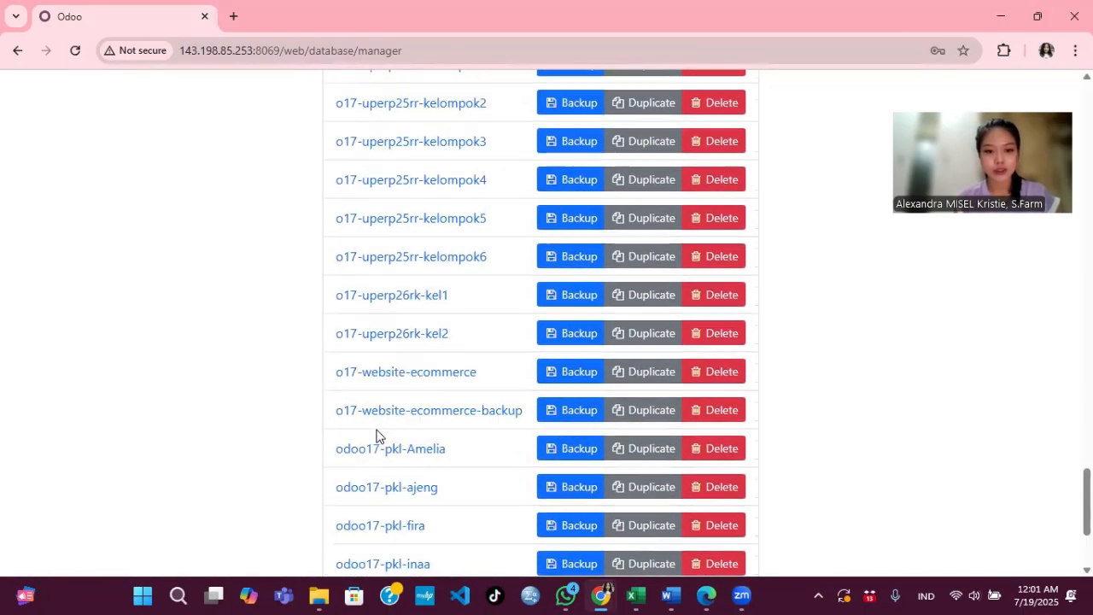
left_click(390, 340)
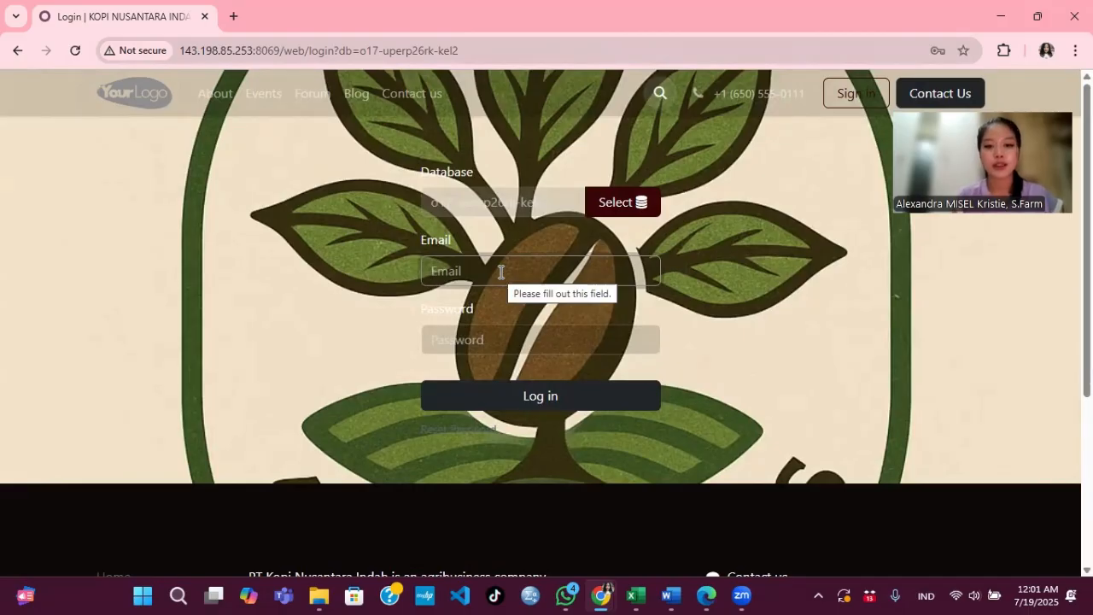
Step: Log in with the account email and password, then dismiss the password warning
type("adm")
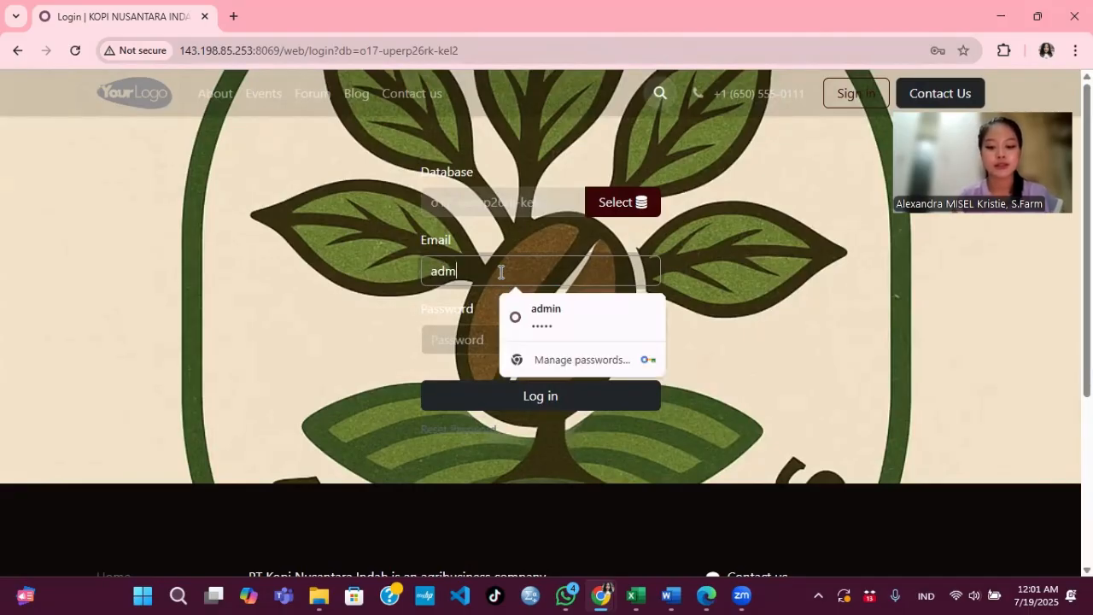
type("in")
left_click(477, 342)
type("admi")
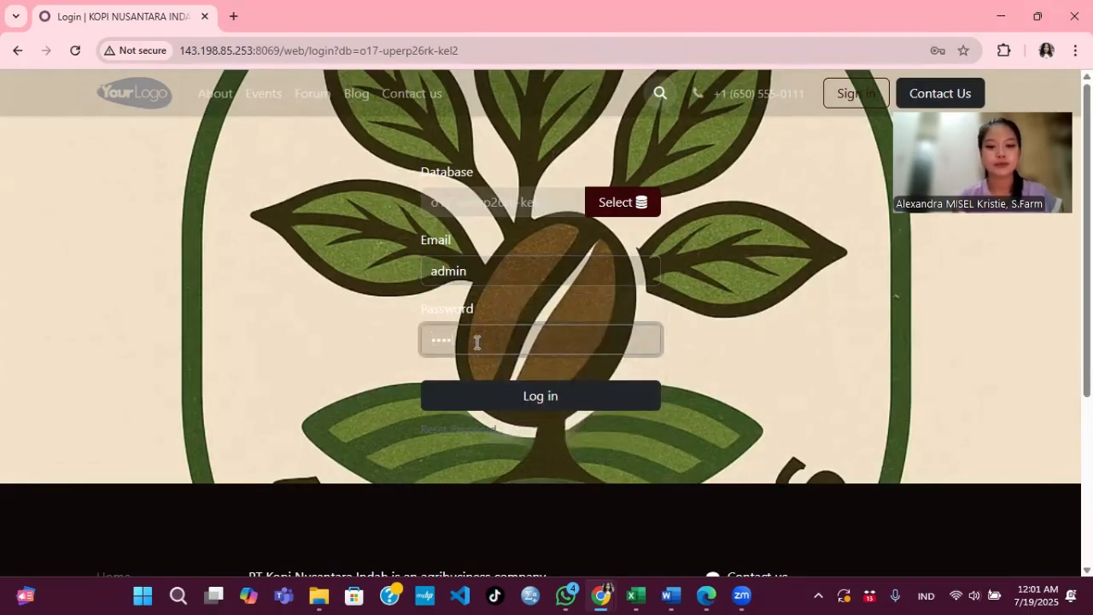
type("n")
key("Return")
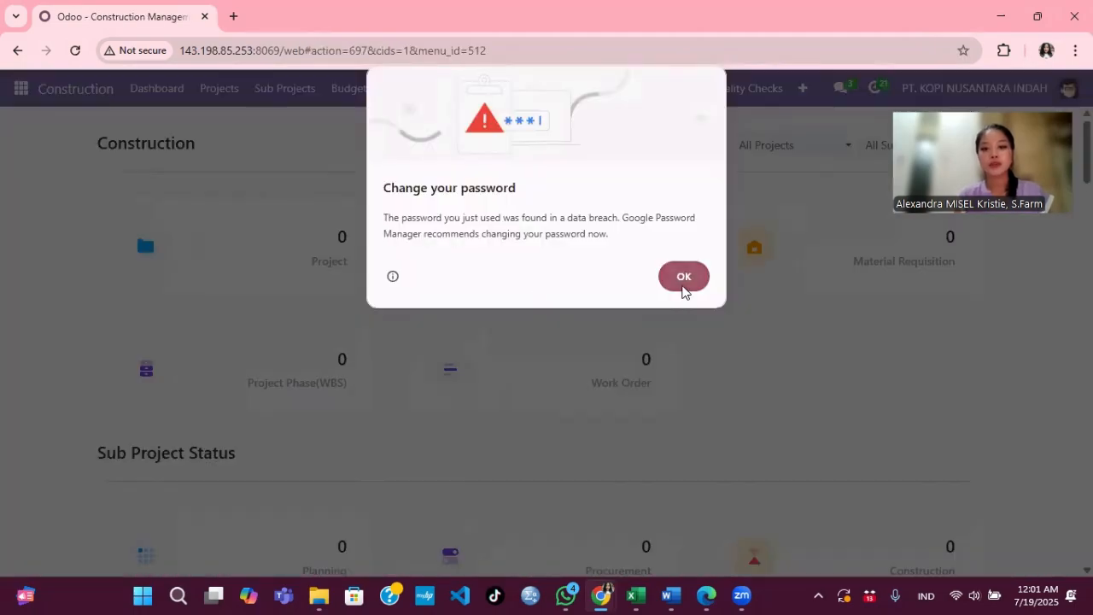
left_click(683, 287)
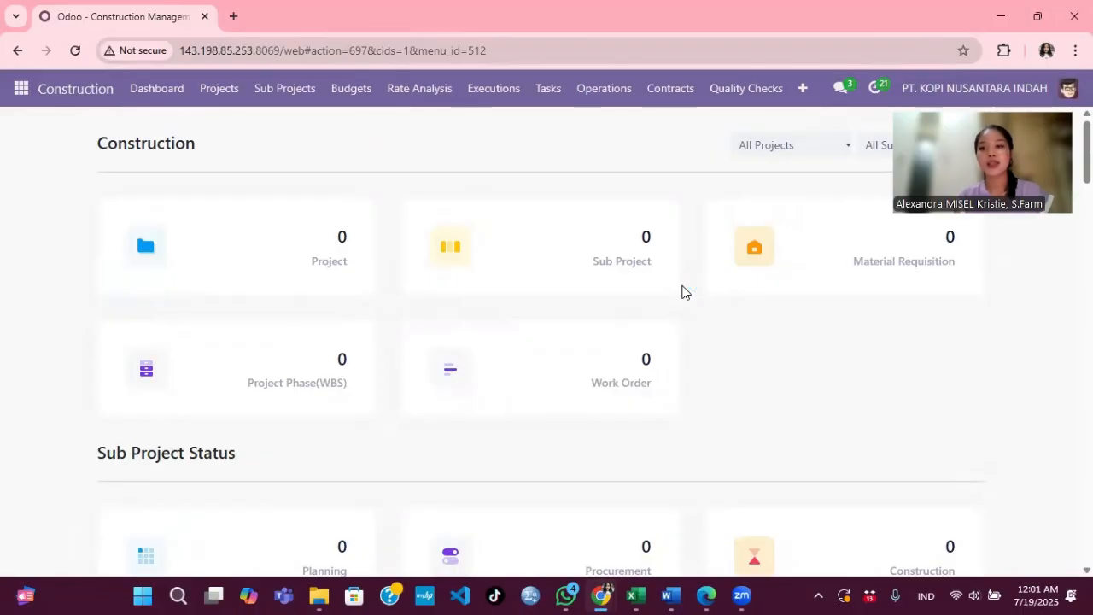
Step: Switch to the Website app and scroll over the PT KOPI NUSANTARA INDAH homepage
left_click(24, 87)
left_click(51, 342)
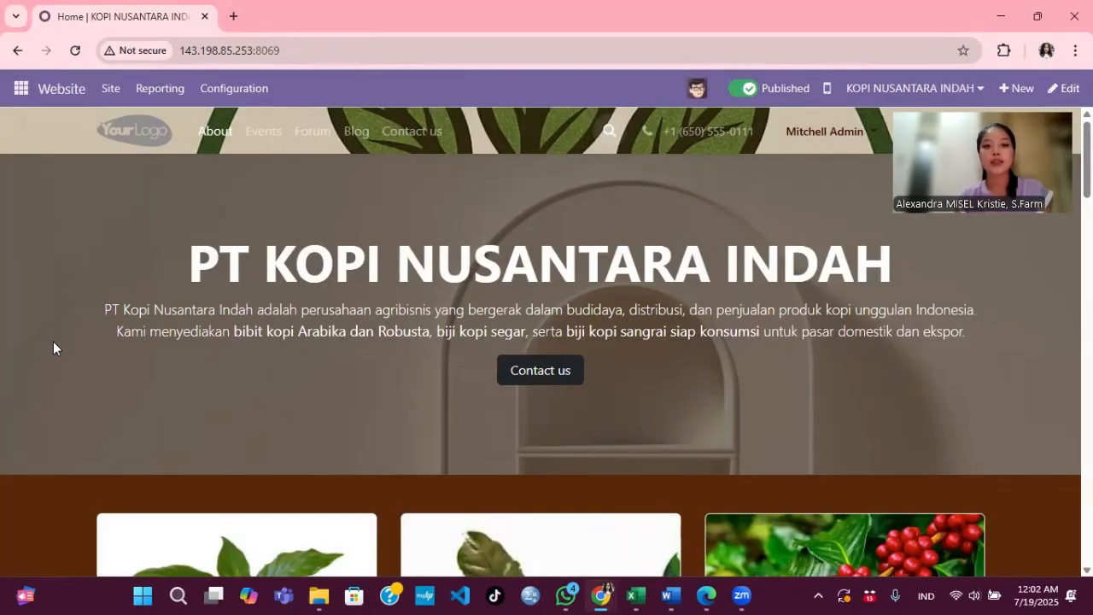
scroll(255, 315, "down", 4)
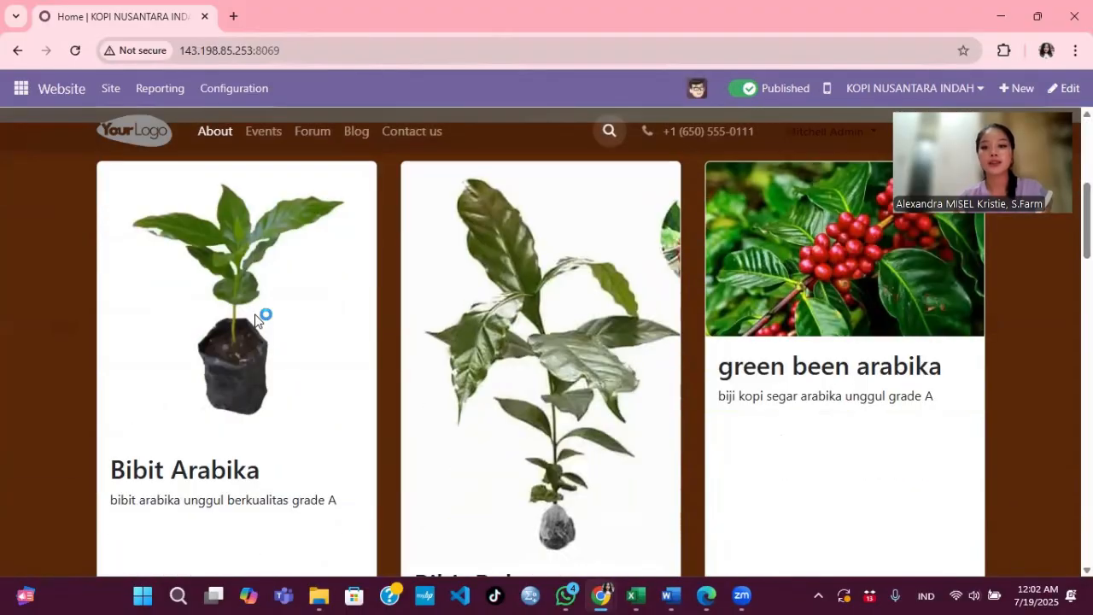
scroll(255, 314, "up", 3)
scroll(254, 314, "up", 1)
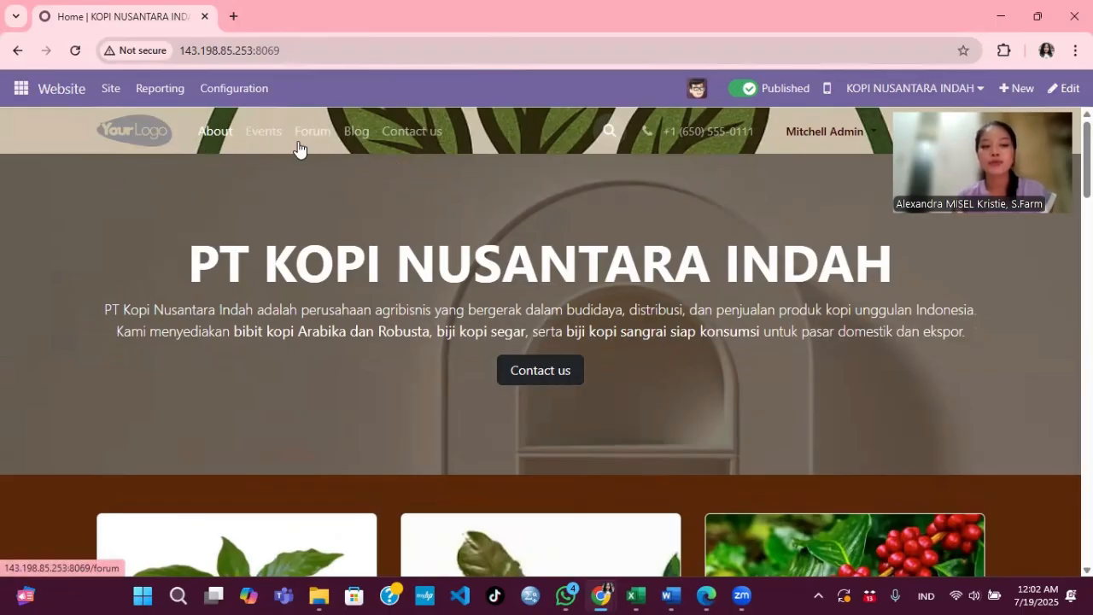
Step: Go to the Apps module installation list
left_click(24, 92)
scroll(59, 404, "down", 2)
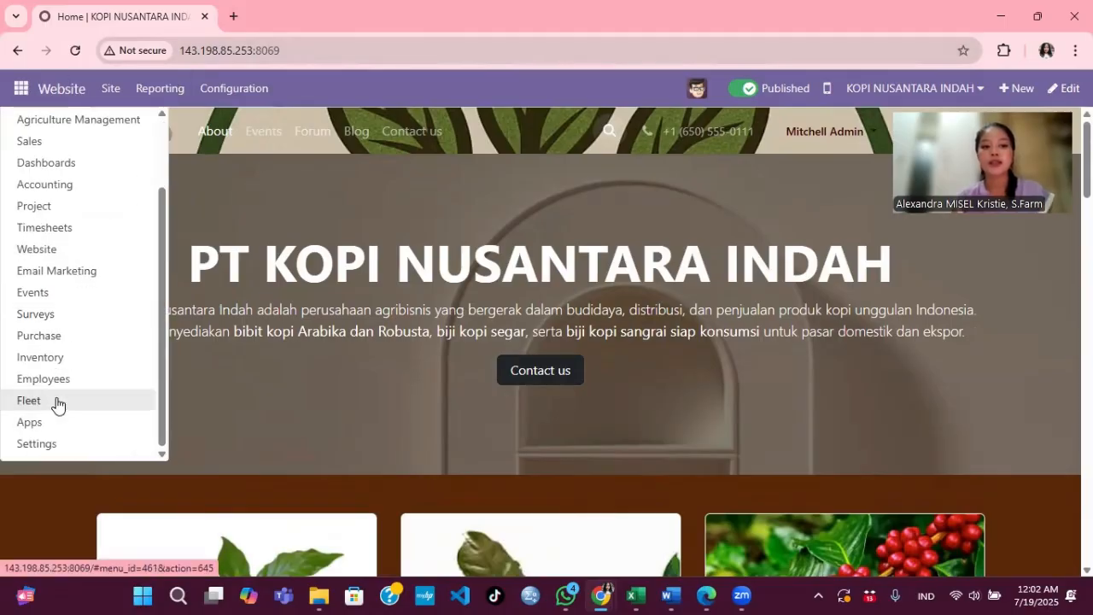
left_click(29, 422)
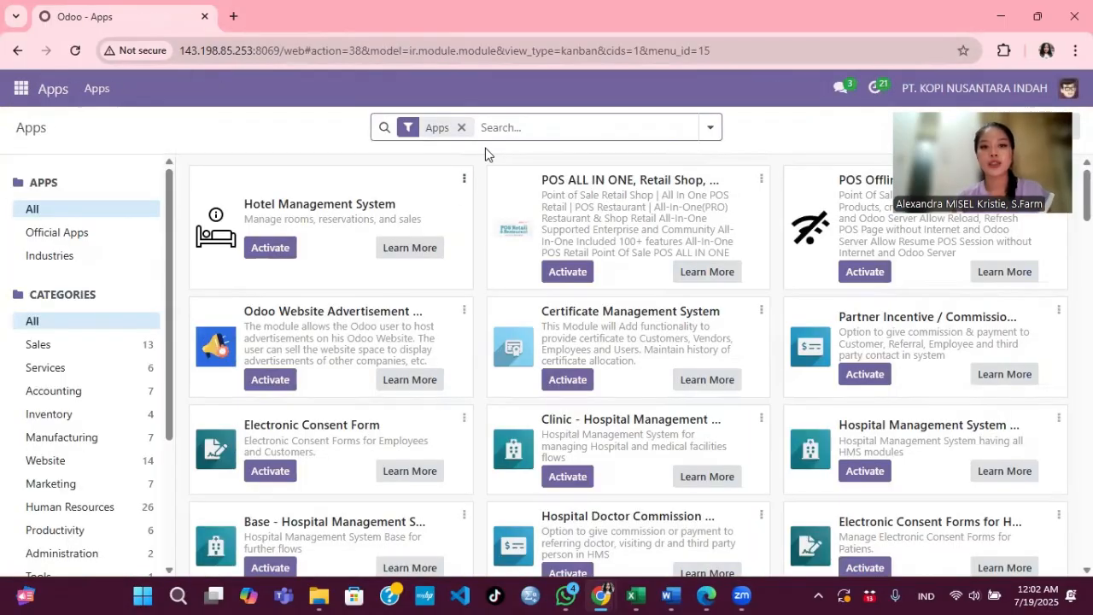
Step: Search all modules for events, then for blog
left_click(462, 128)
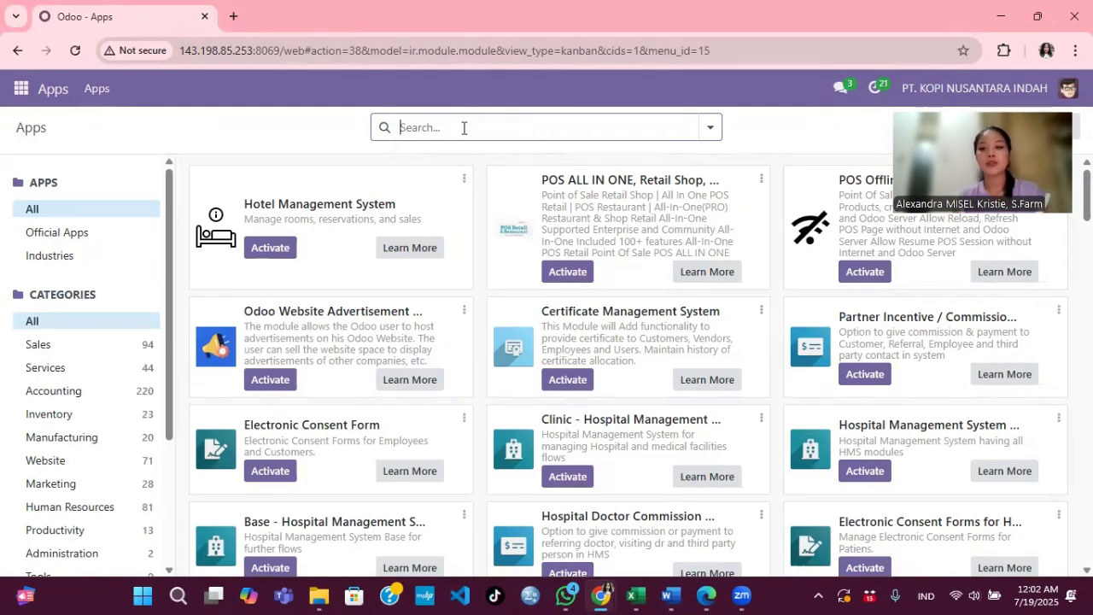
type("events")
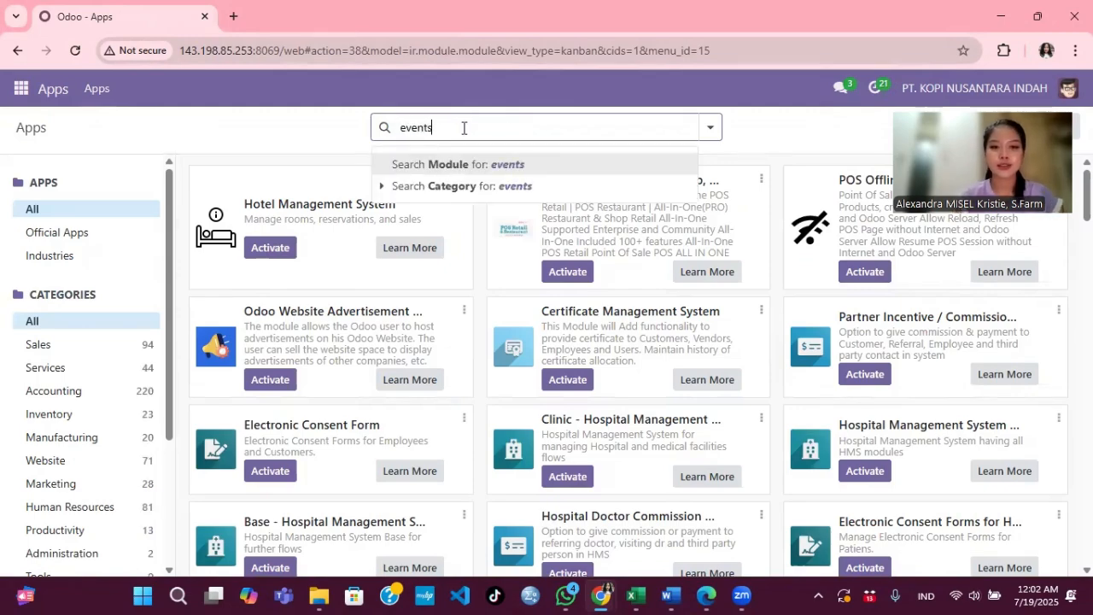
key("Return")
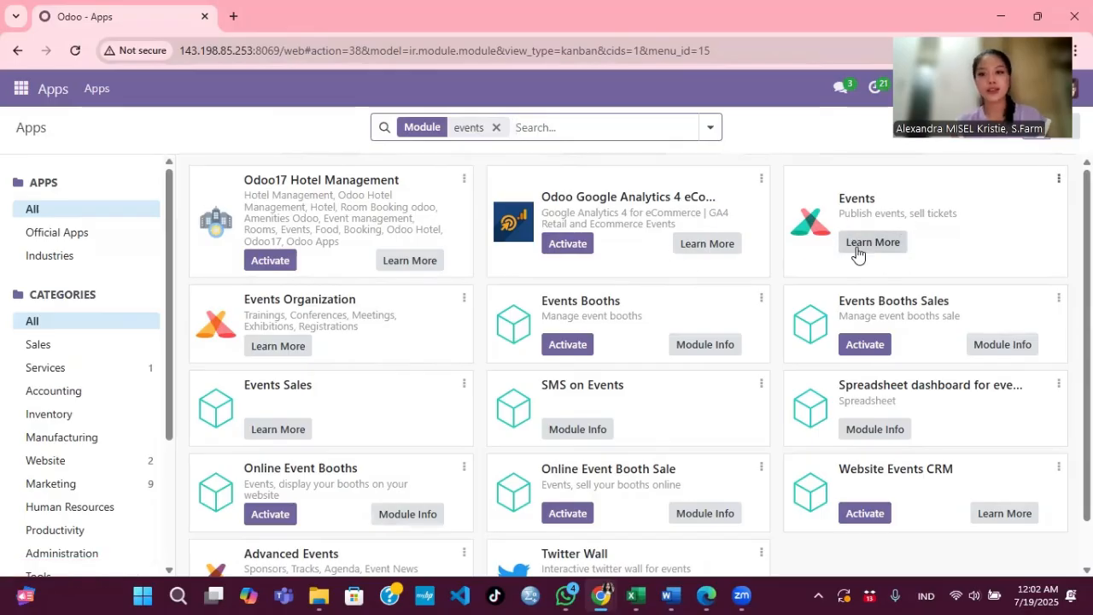
left_click(495, 128)
type("blog")
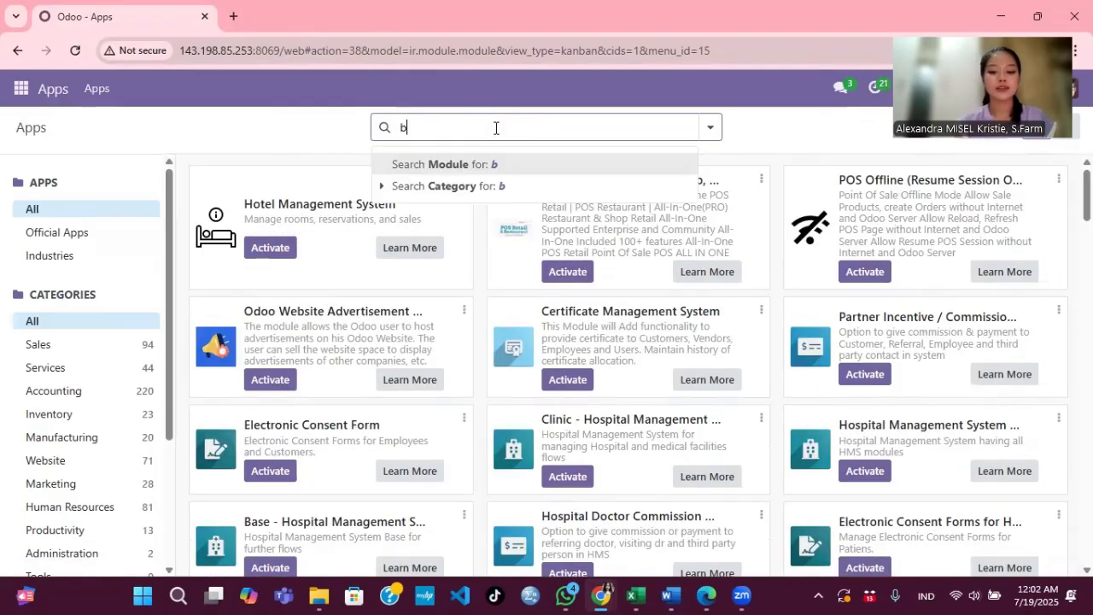
key("Return")
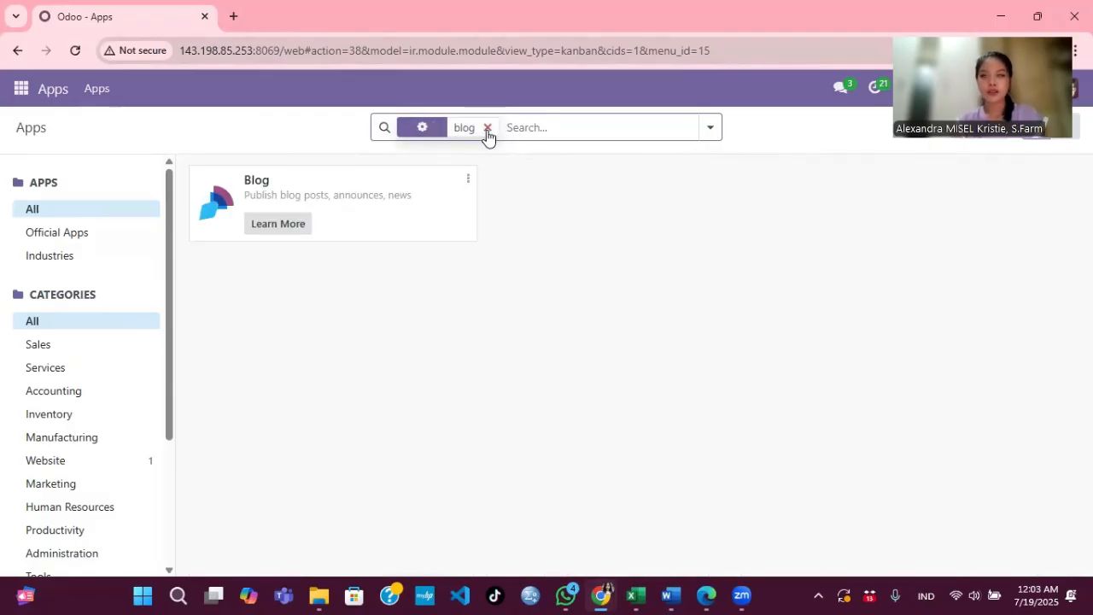
Step: Search the modules for forum, showing Forum and Forum on Courses
left_click(488, 127)
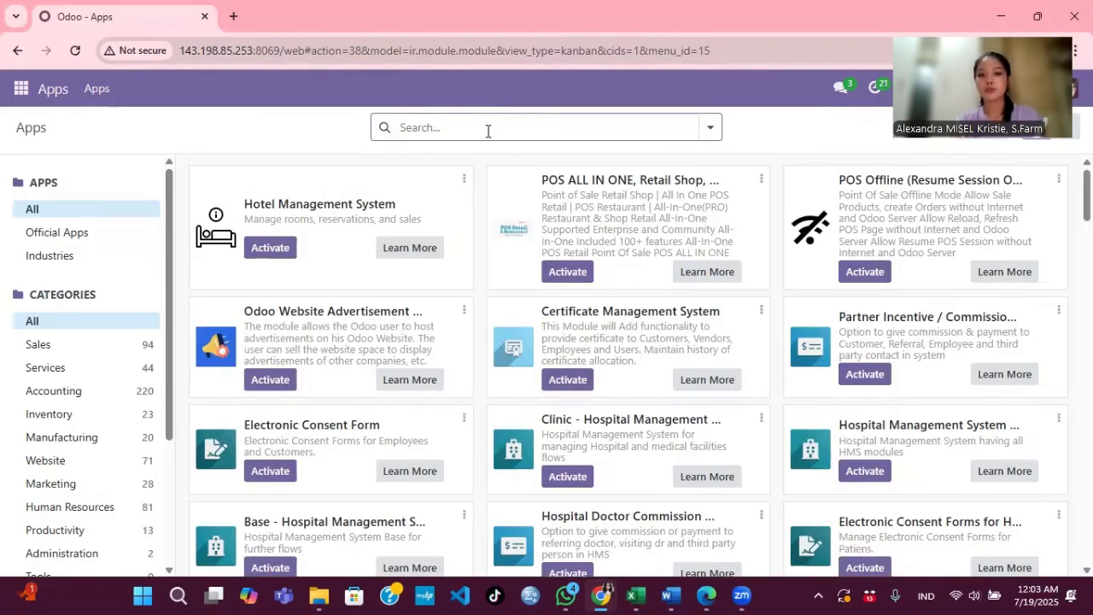
type("forum")
key("Return")
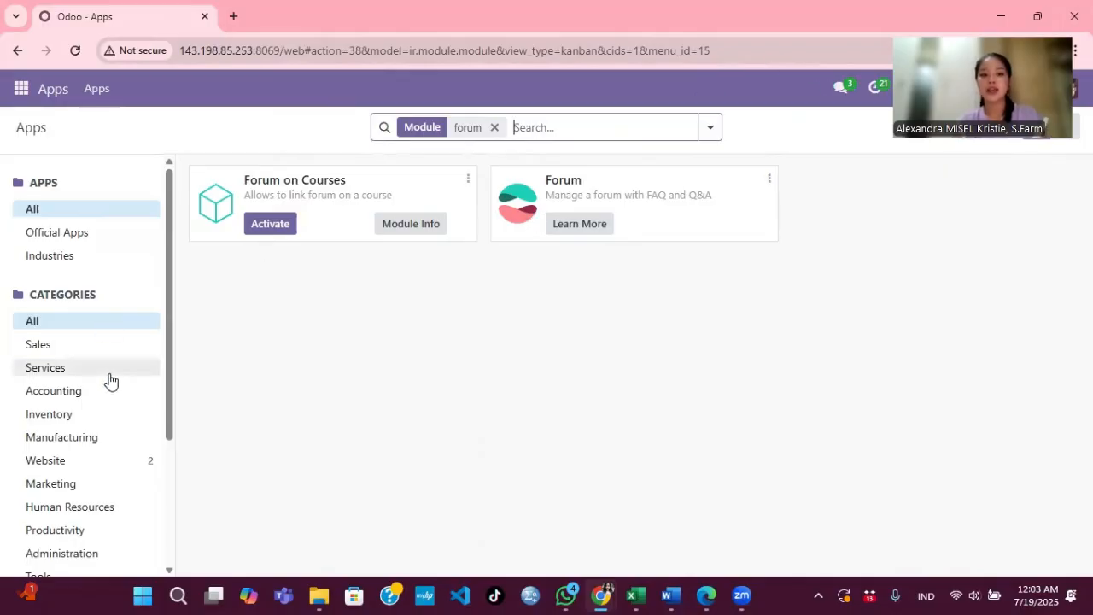
scroll(109, 381, "down", 3)
scroll(61, 362, "up", 5)
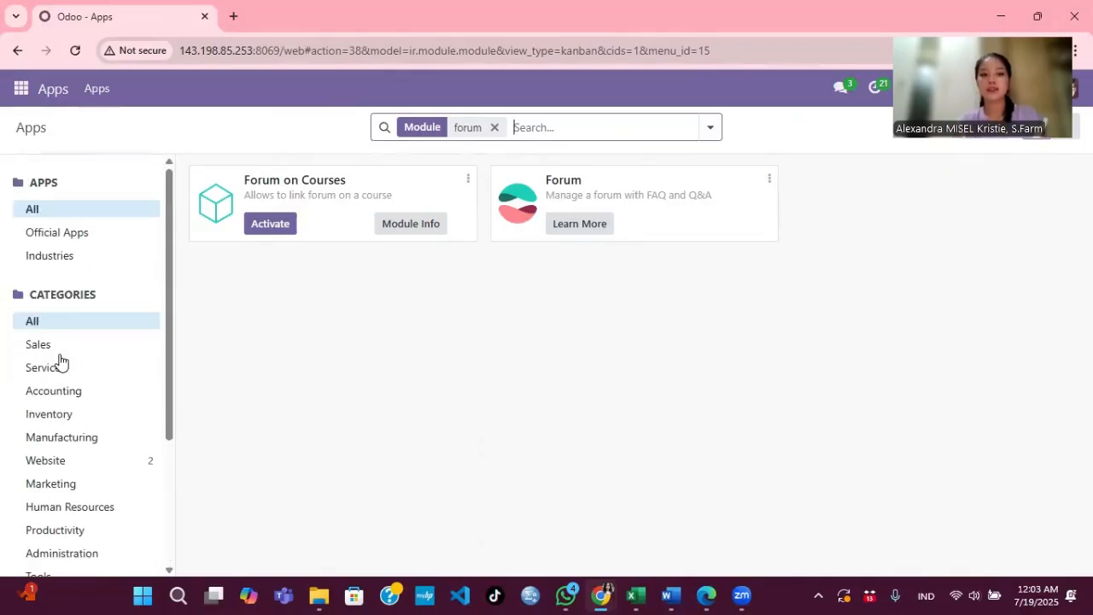
left_click(20, 89)
scroll(72, 337, "down", 2)
Step: Browse the general Settings down to Developer Tools, then go to the Website homepage
left_click(51, 444)
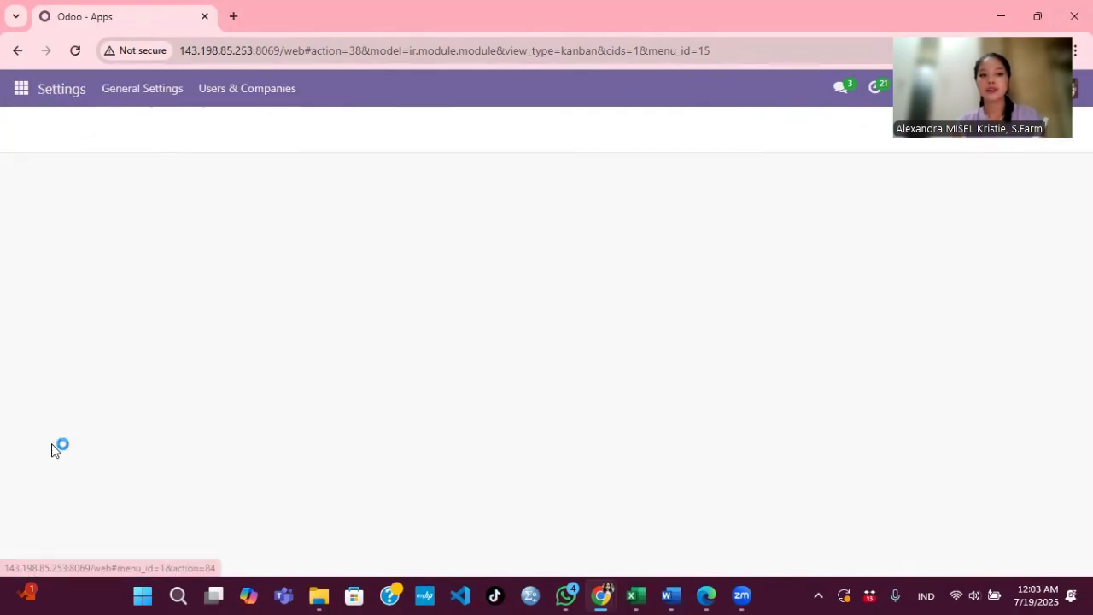
scroll(356, 424, "down", 15)
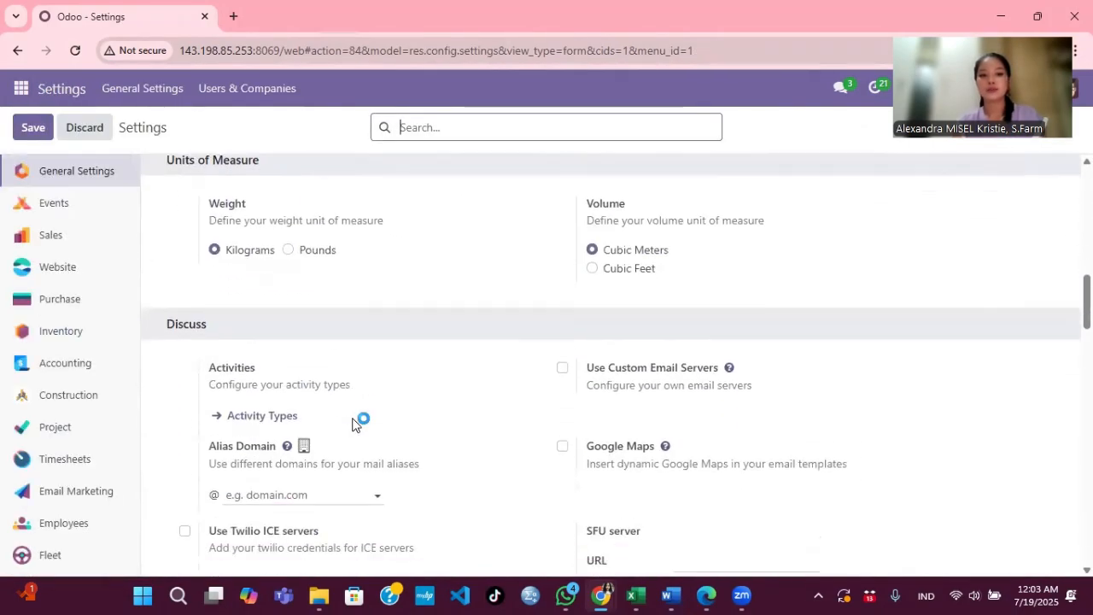
scroll(356, 424, "down", 15)
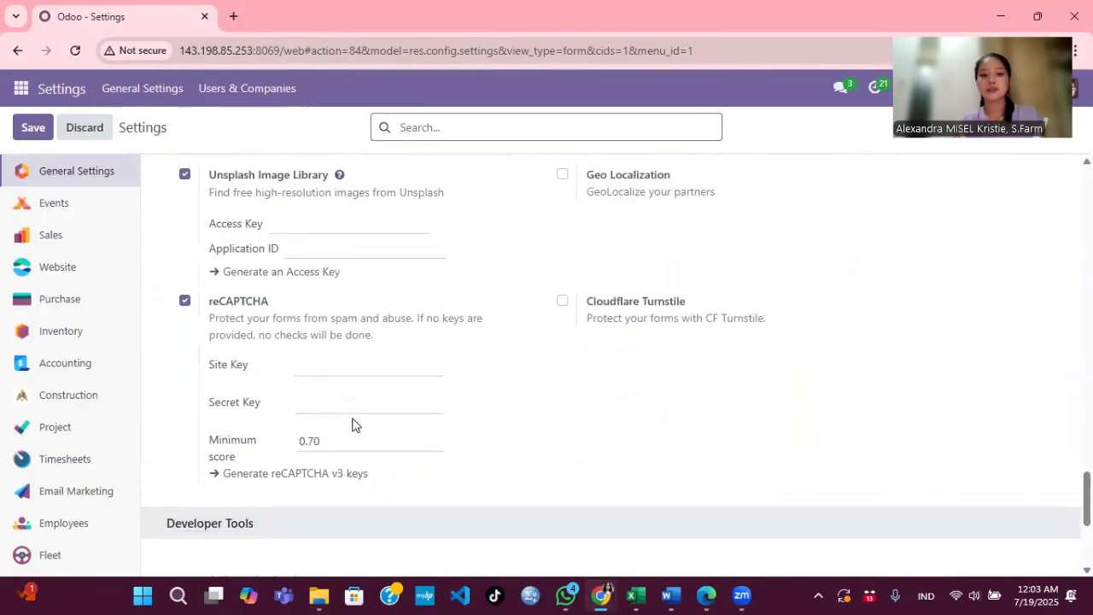
left_click(330, 321)
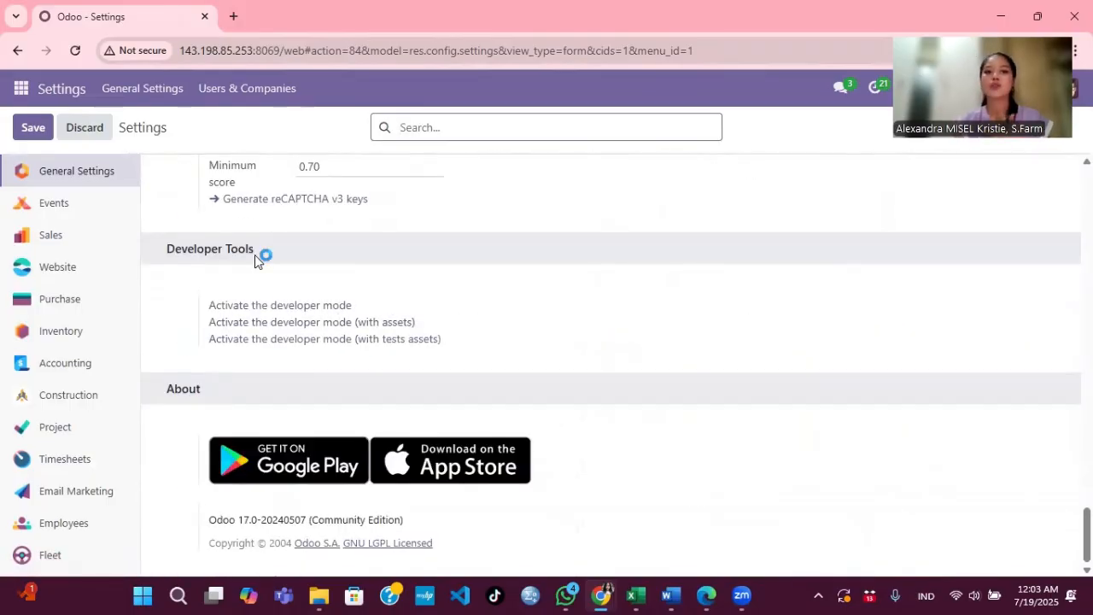
left_click(19, 87)
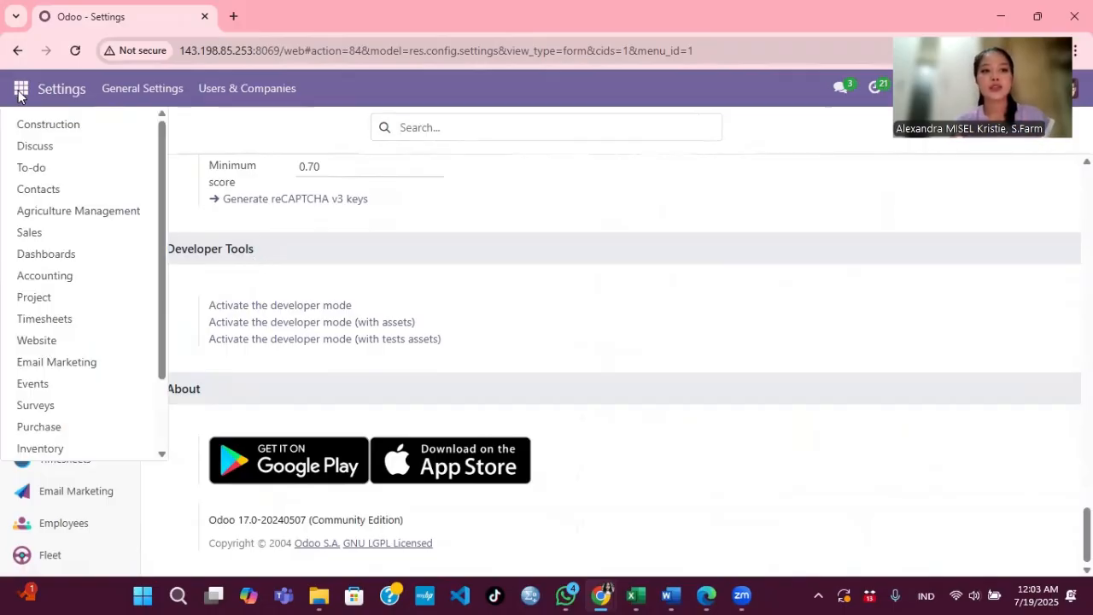
left_click(48, 340)
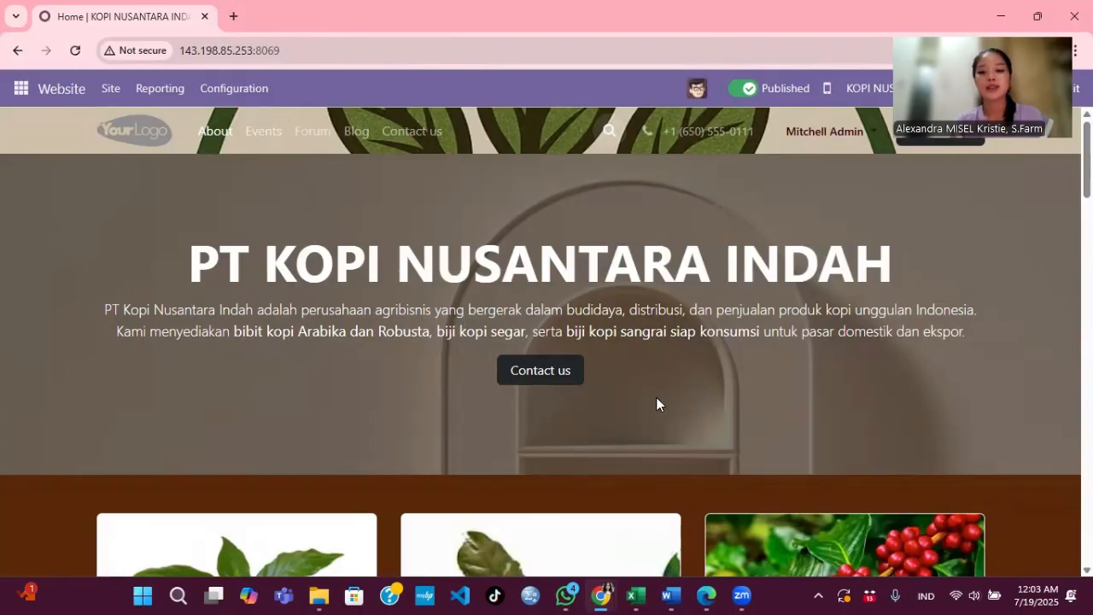
Step: Switch to the untitled Google Docs document of website screenshots
mouse_move(601, 595)
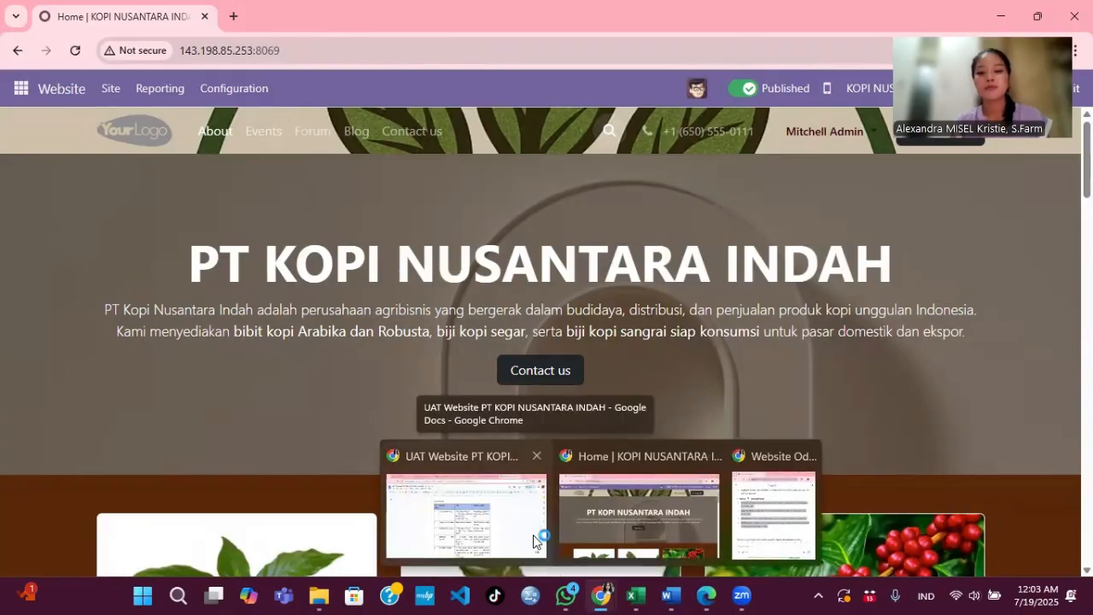
left_click(533, 534)
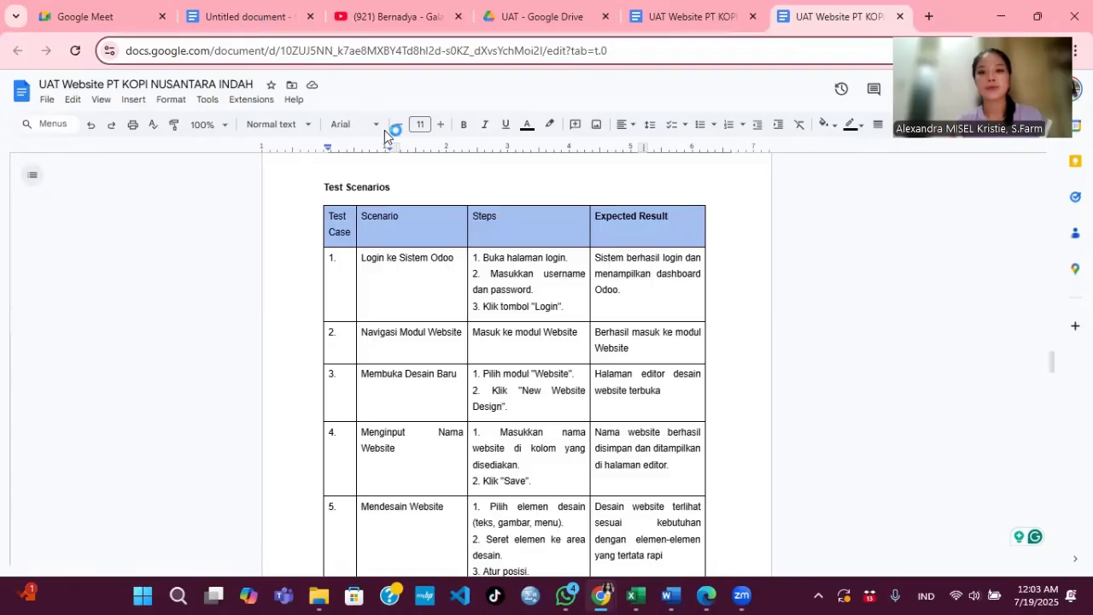
left_click(246, 20)
Step: Scroll through the screenshots to the blog page capture, then return to the KOPI NUSANTARA INDAH homepage
scroll(519, 232, "up", 15)
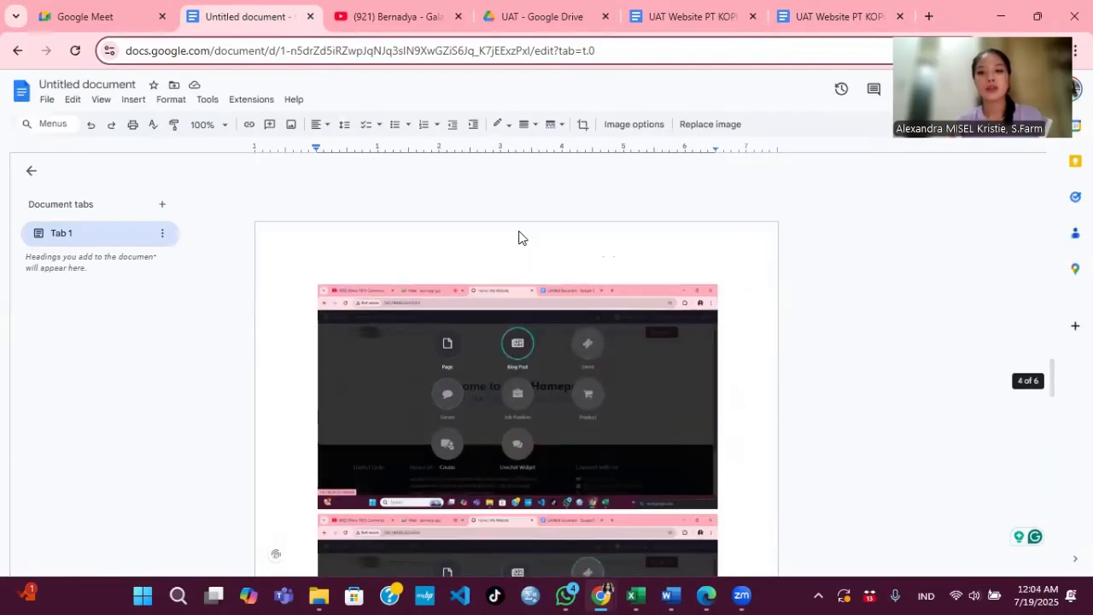
scroll(519, 238, "down", 6)
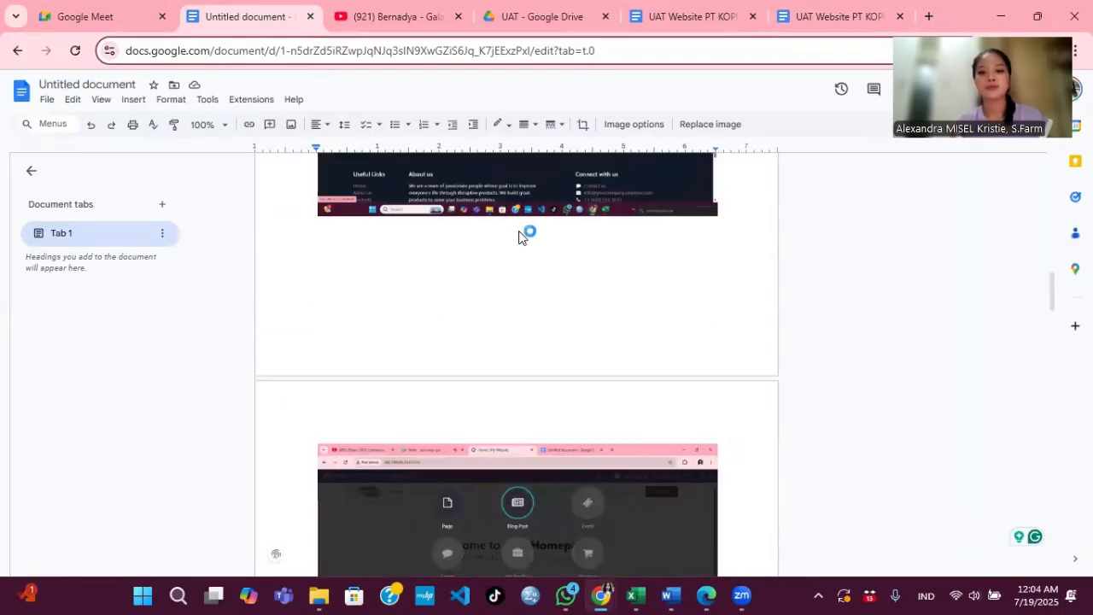
left_click(518, 230)
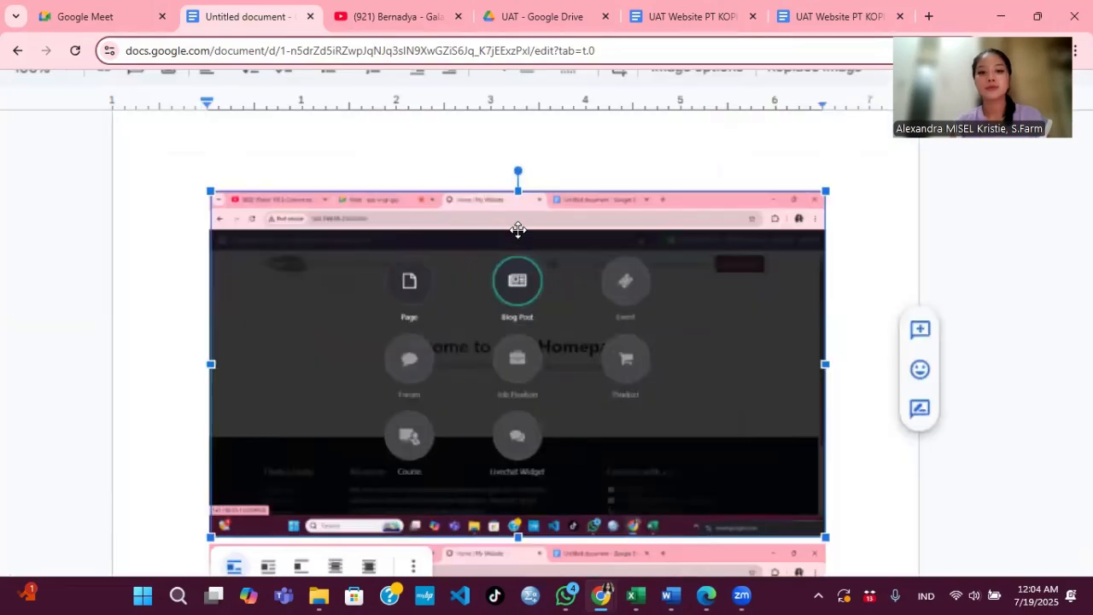
scroll(518, 230, "up", 2)
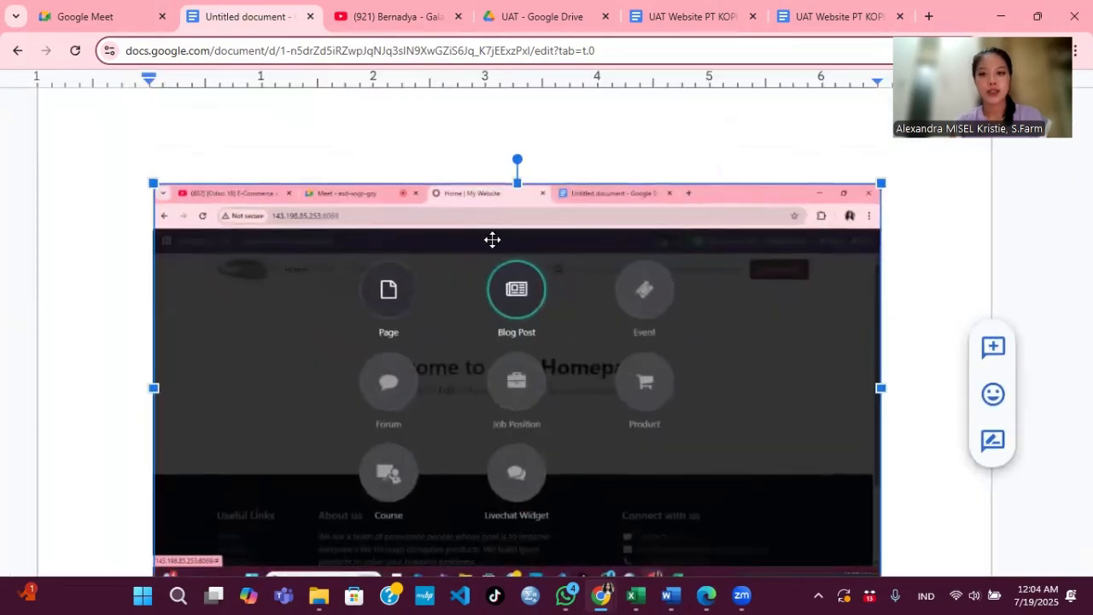
scroll(492, 239, "down", 1)
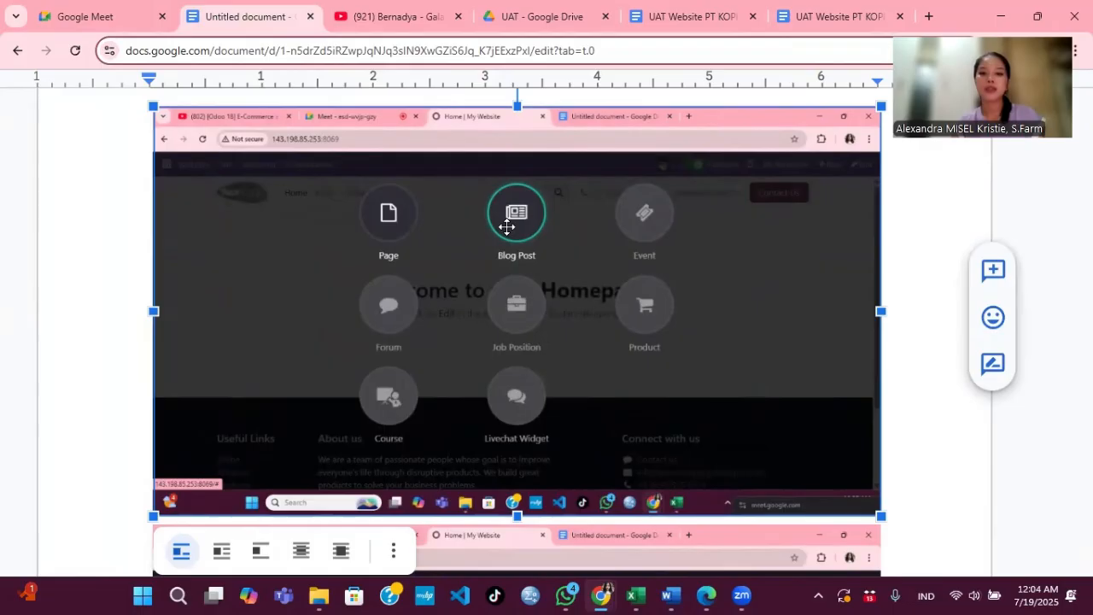
scroll(636, 235, "down", 3)
scroll(636, 235, "up", 2)
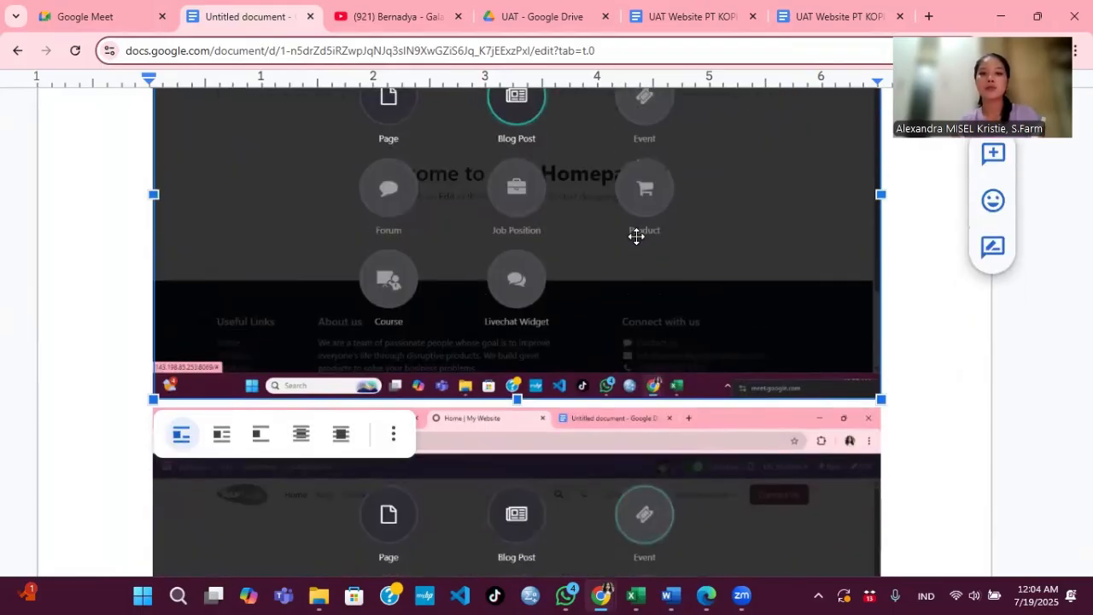
scroll(636, 235, "down", 4)
scroll(637, 236, "down", 8)
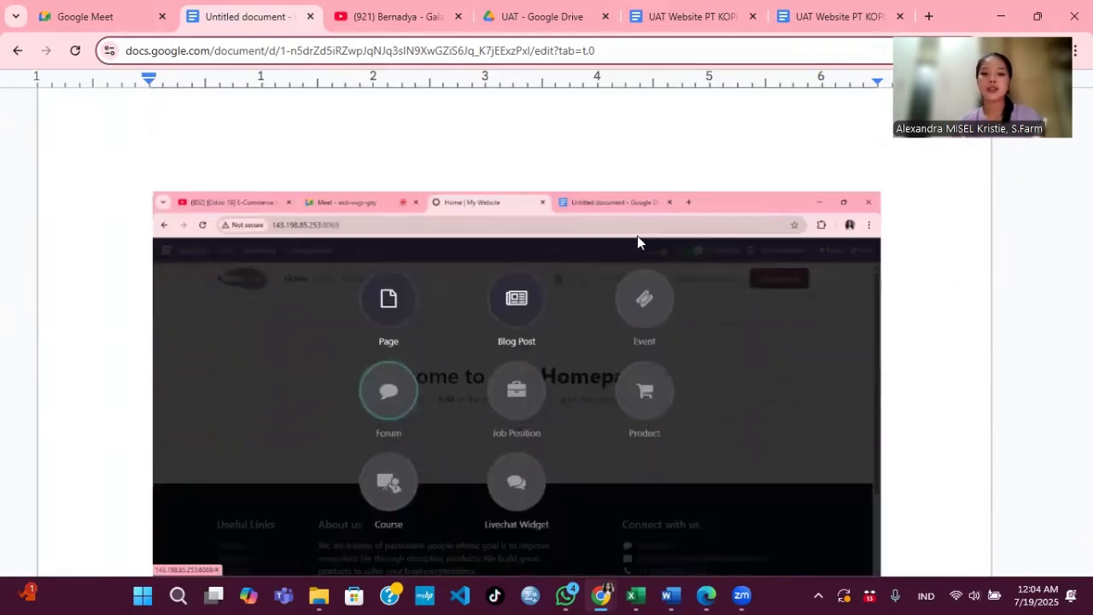
scroll(412, 356, "down", 10)
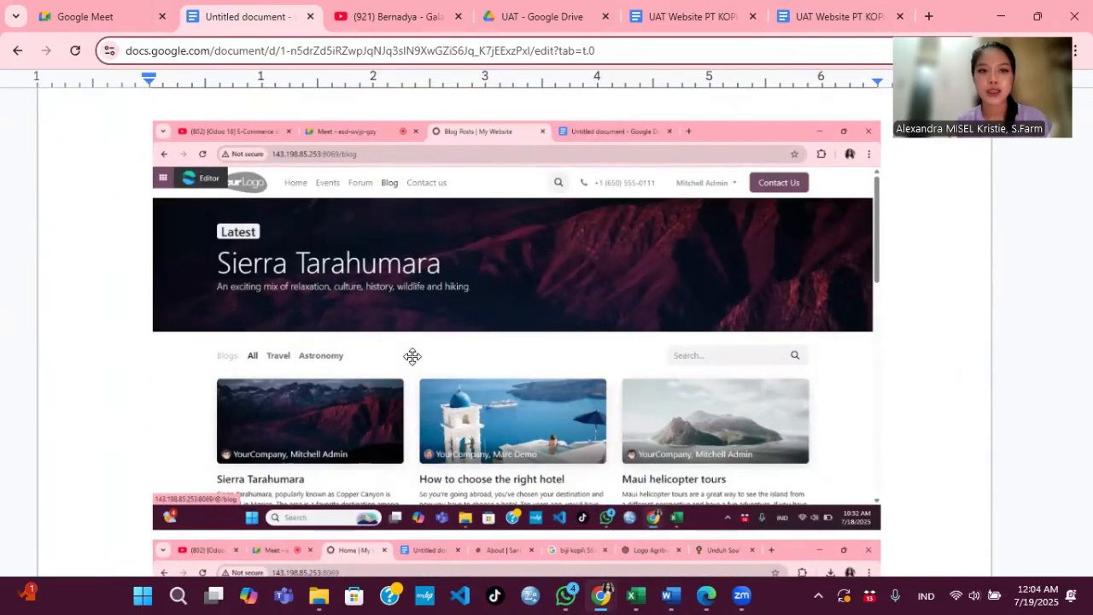
left_click(600, 596)
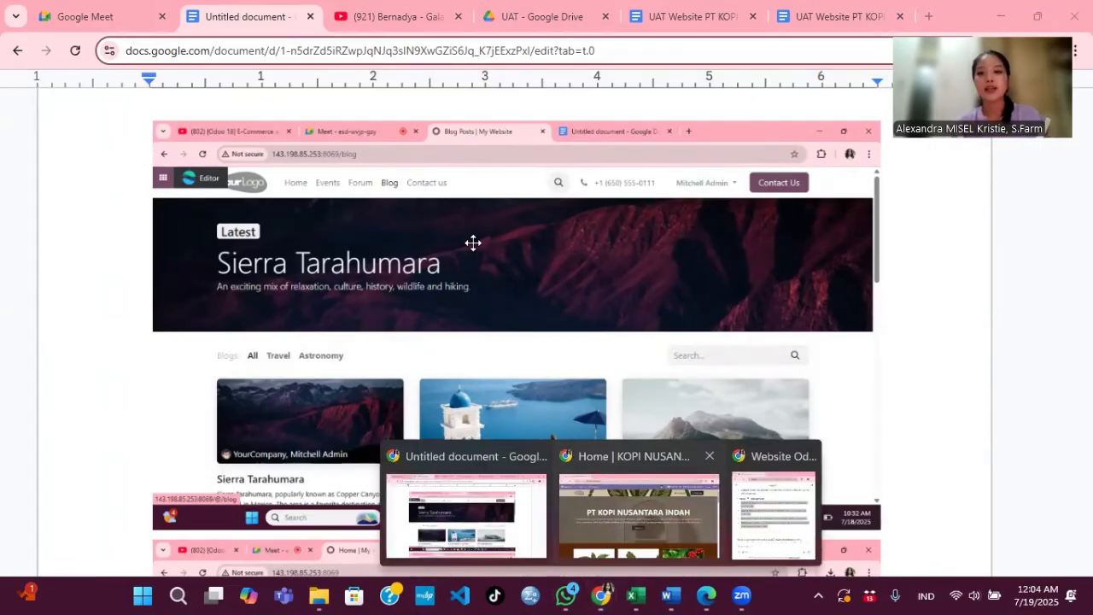
left_click(638, 511)
Step: Scroll through the homepage to review the Bibit Arabika and Bibit Robusta product cards
scroll(454, 290, "down", 5)
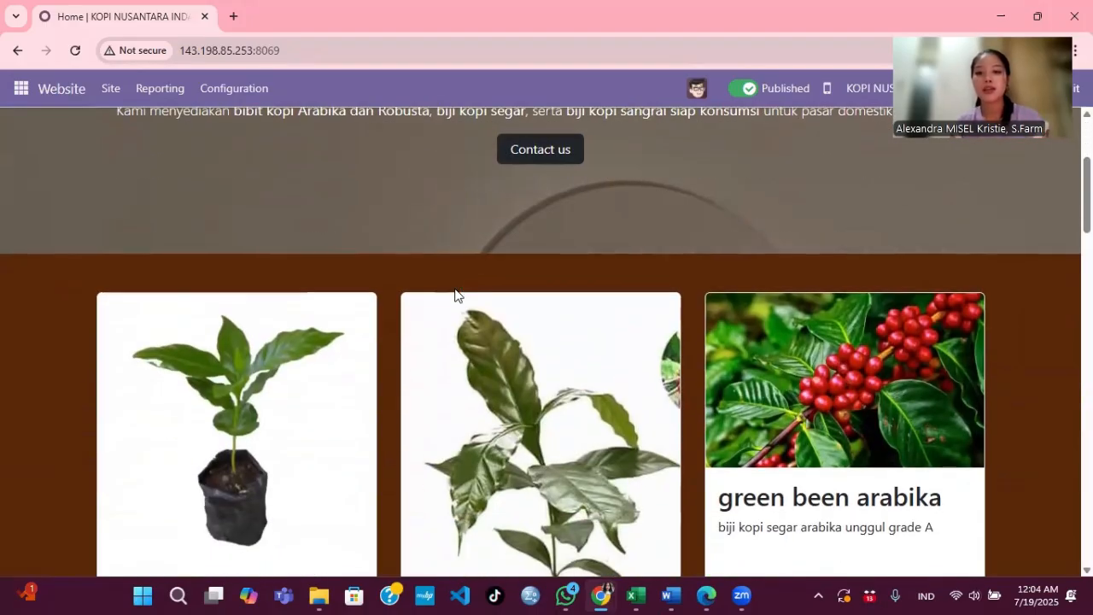
scroll(454, 295, "down", 4)
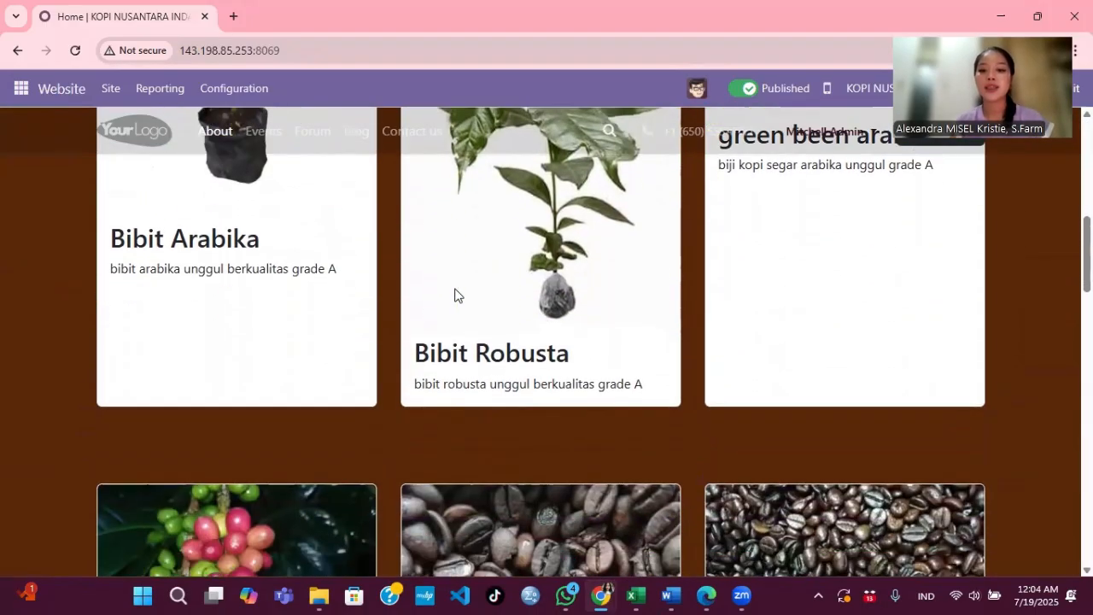
scroll(454, 295, "down", 4)
scroll(454, 294, "up", 12)
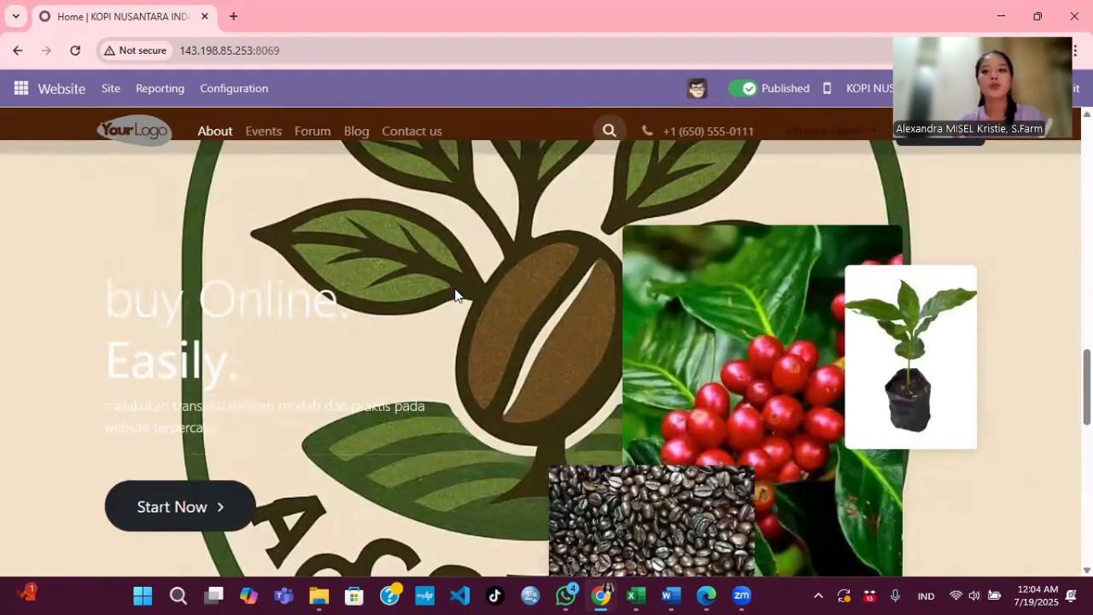
scroll(454, 294, "up", 8)
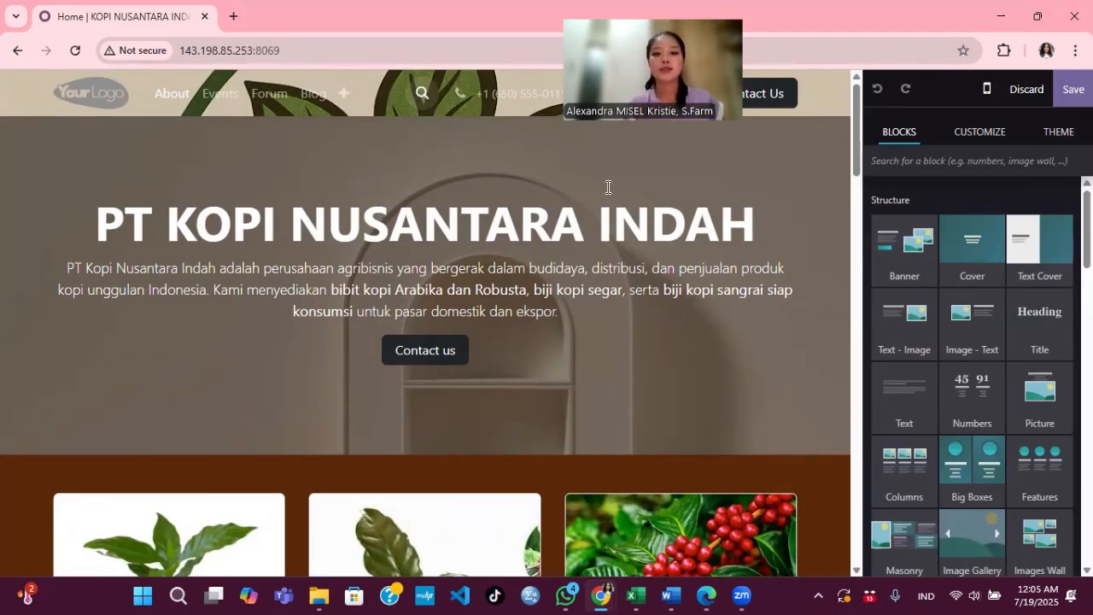
Step: Look over the CUSTOMIZE and THEME options in the editor sidebar, then save the homepage
scroll(930, 452, "down", 2)
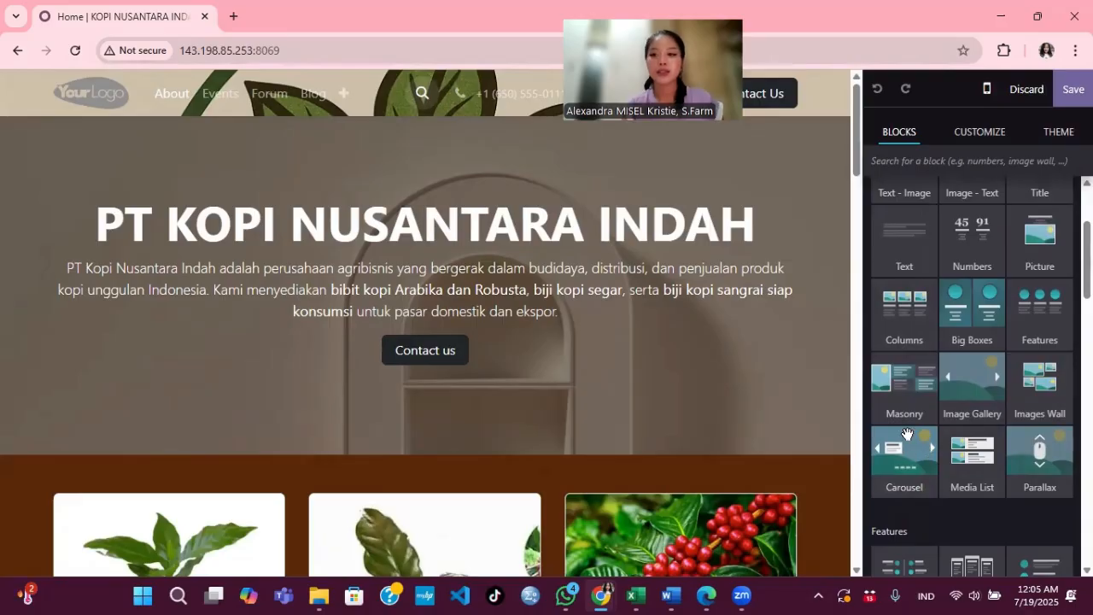
left_click(978, 131)
left_click(1040, 137)
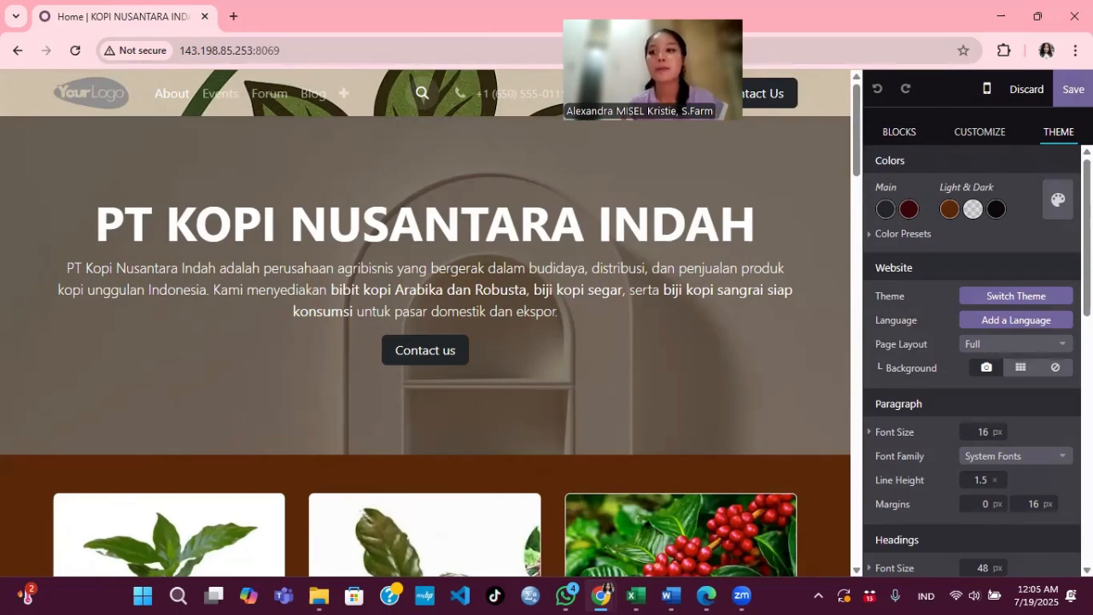
left_click(1073, 90)
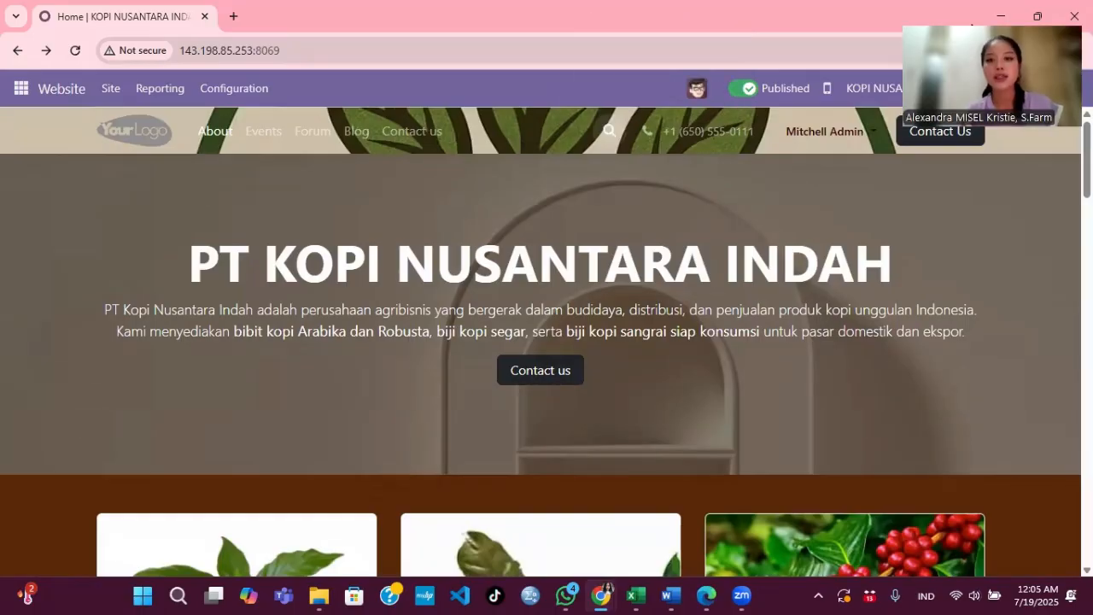
Step: Scroll up and down through the coffee company's homepage
scroll(505, 210, "down", 3)
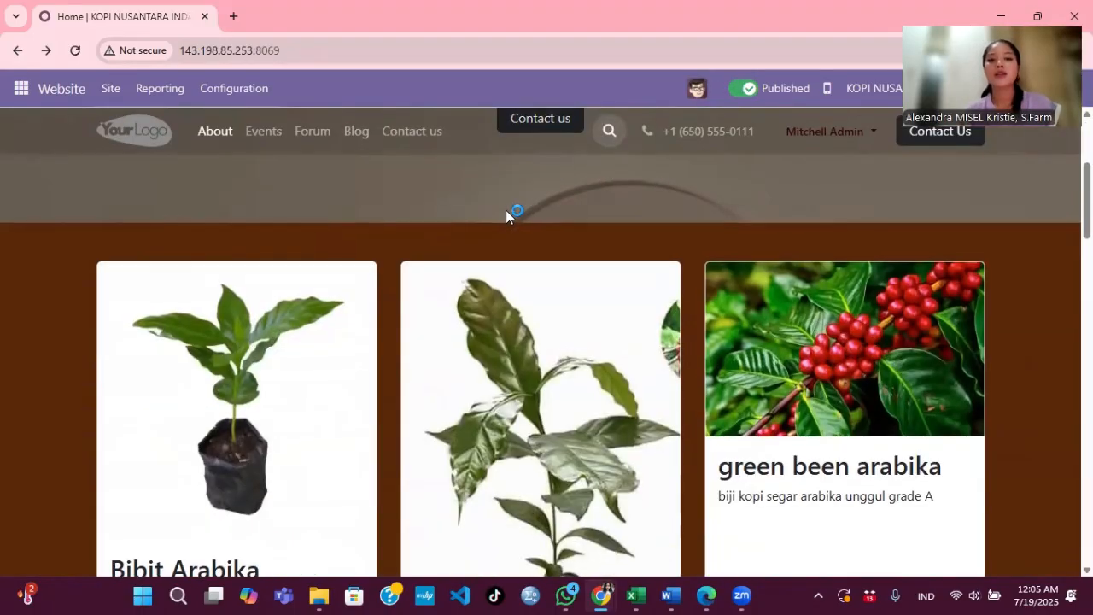
scroll(505, 210, "up", 3)
scroll(506, 210, "down", 5)
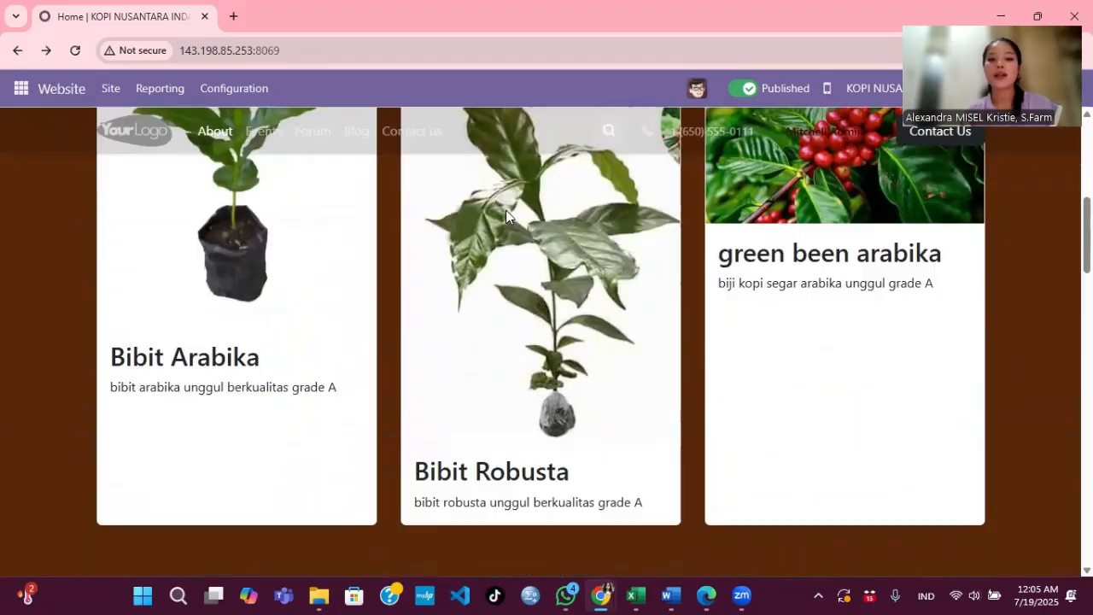
scroll(505, 210, "up", 3)
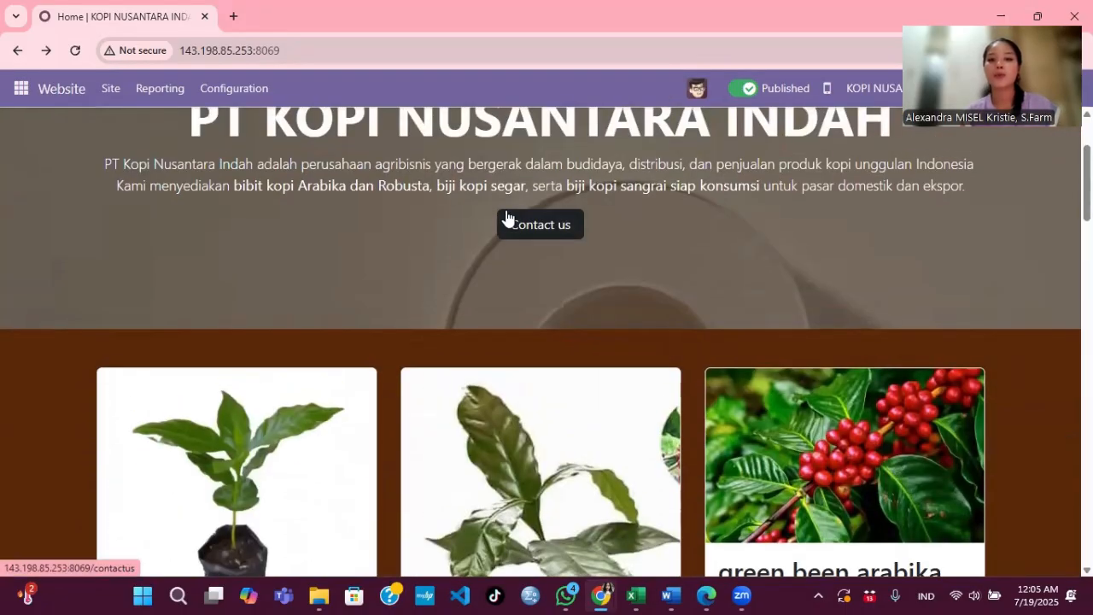
scroll(505, 213, "down", 12)
scroll(507, 211, "up", 10)
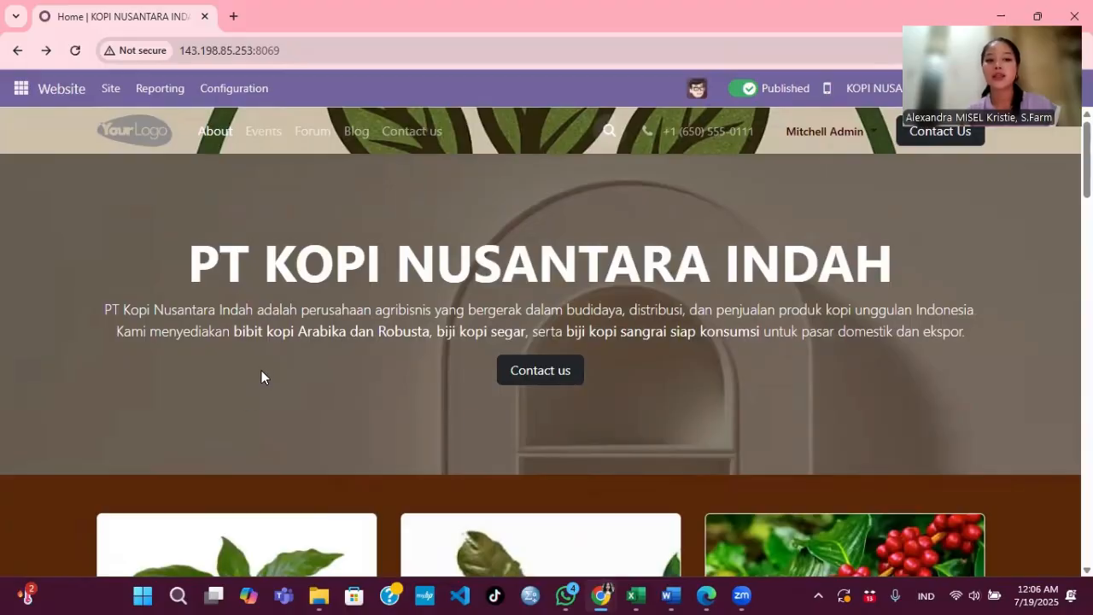
scroll(471, 369, "down", 2)
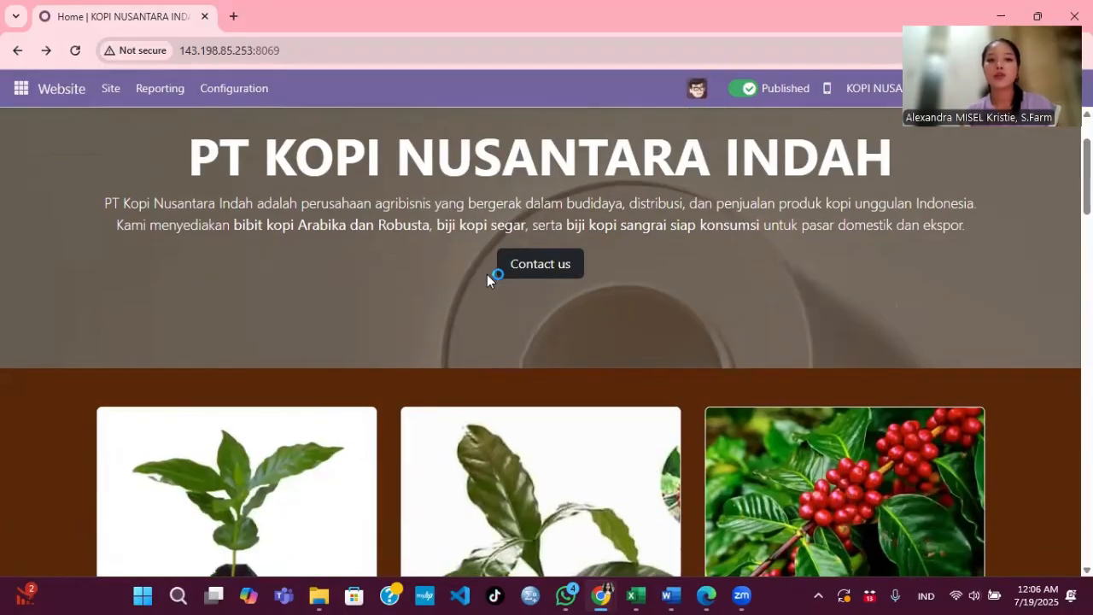
scroll(485, 274, "down", 2)
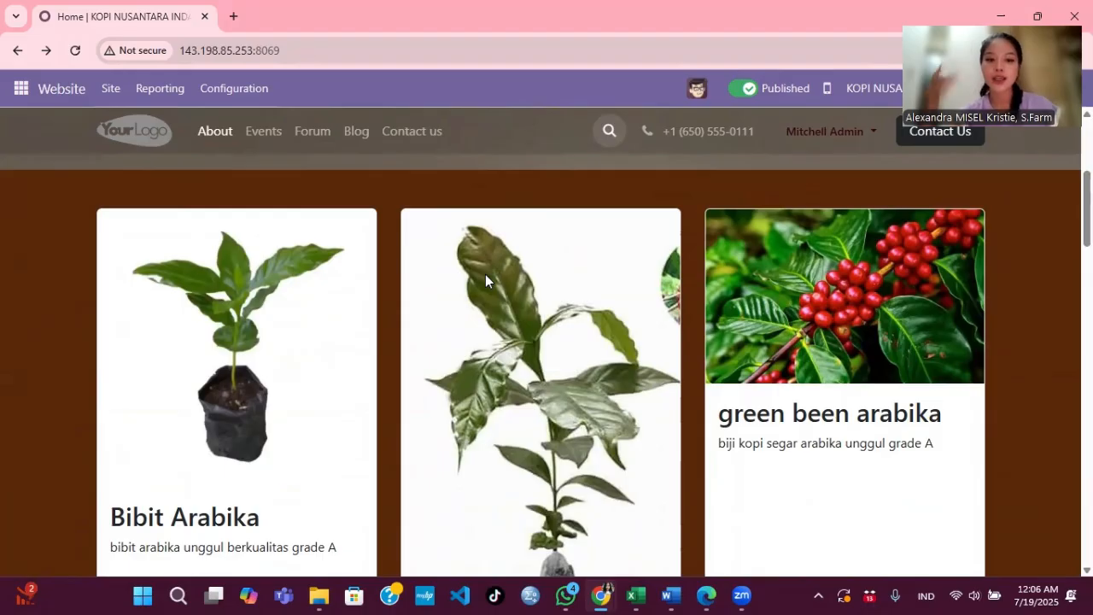
scroll(345, 322, "down", 3)
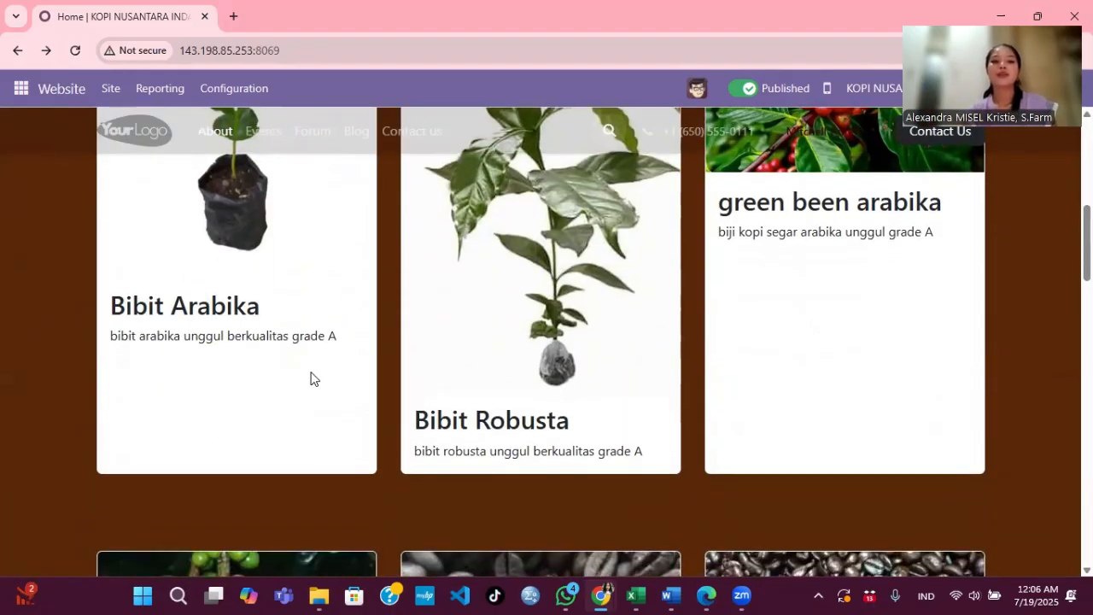
scroll(416, 384, "down", 3)
scroll(416, 389, "down", 3)
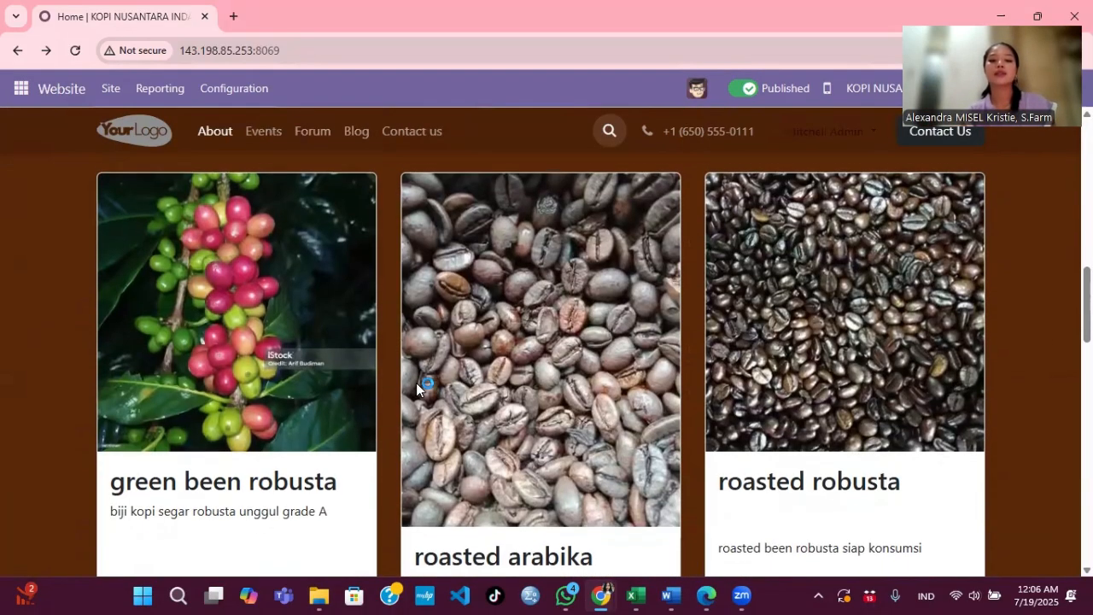
scroll(416, 389, "down", 7)
scroll(416, 384, "up", 1)
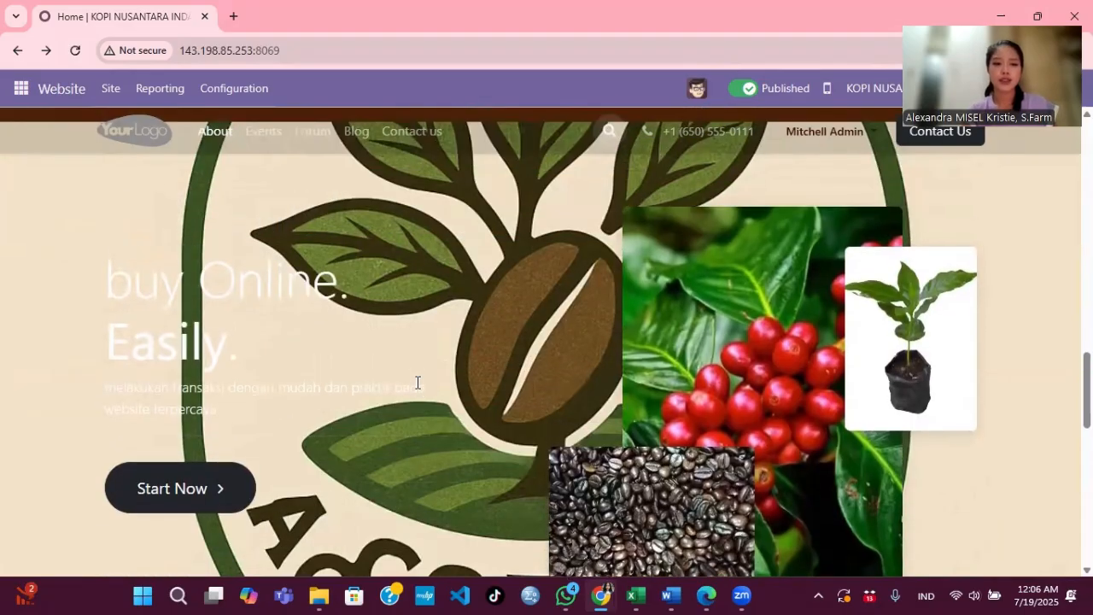
scroll(417, 384, "down", 2)
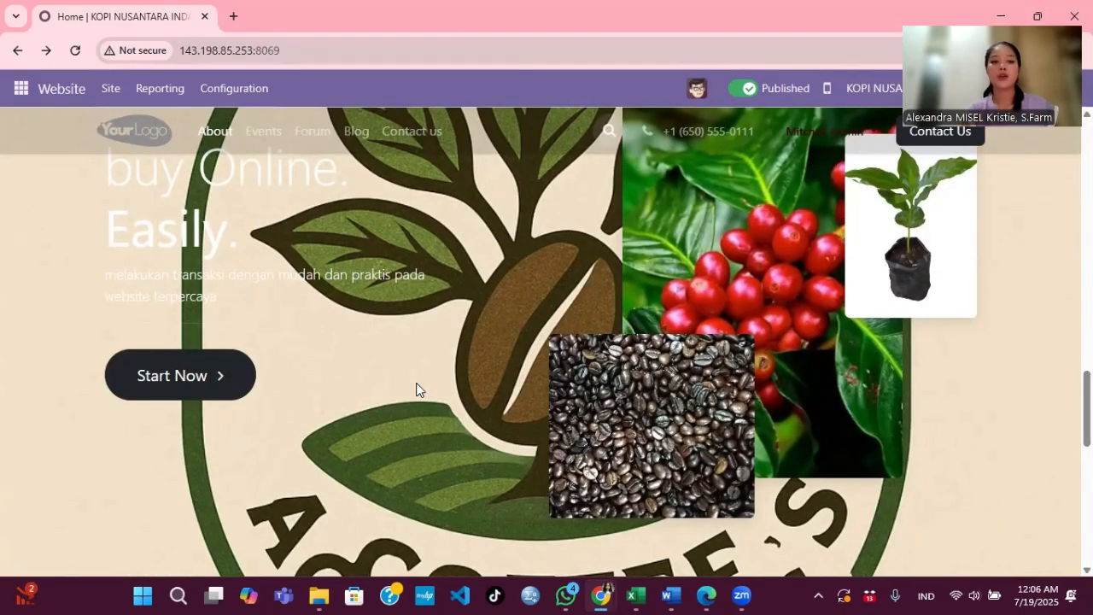
Step: View the Contact us page, return home to the PRODUK section, then open the Events listing
left_click(181, 389)
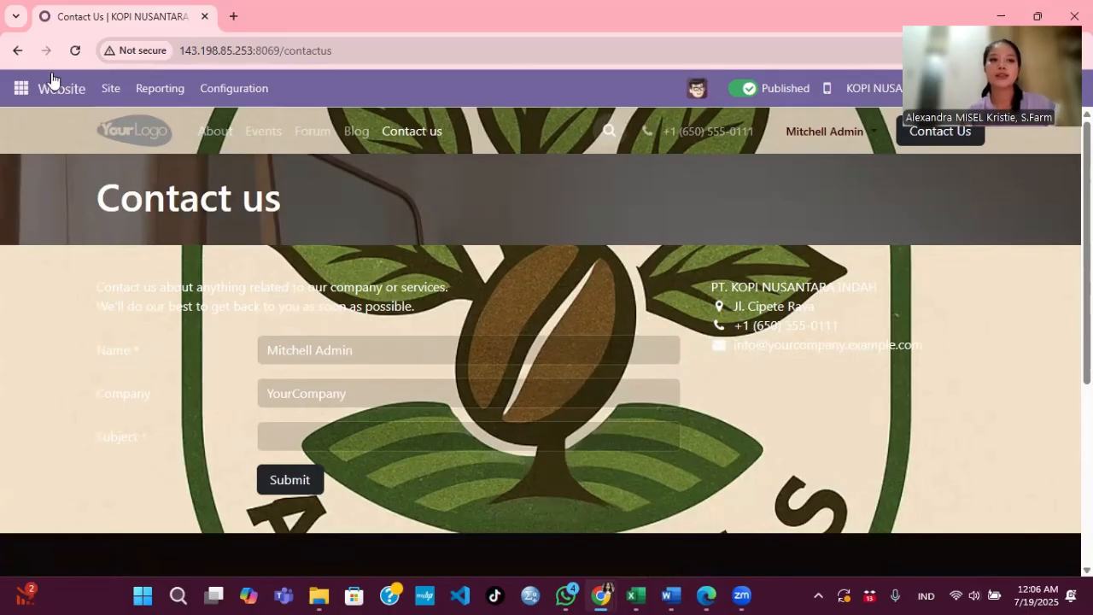
left_click(17, 51)
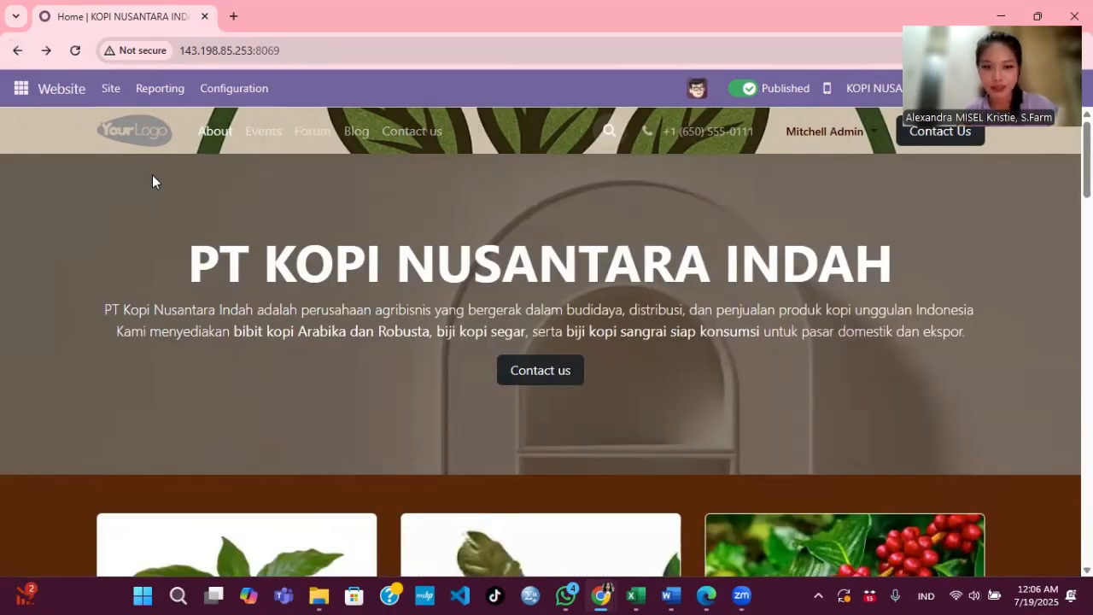
scroll(336, 380, "down", 10)
scroll(337, 375, "up", 1)
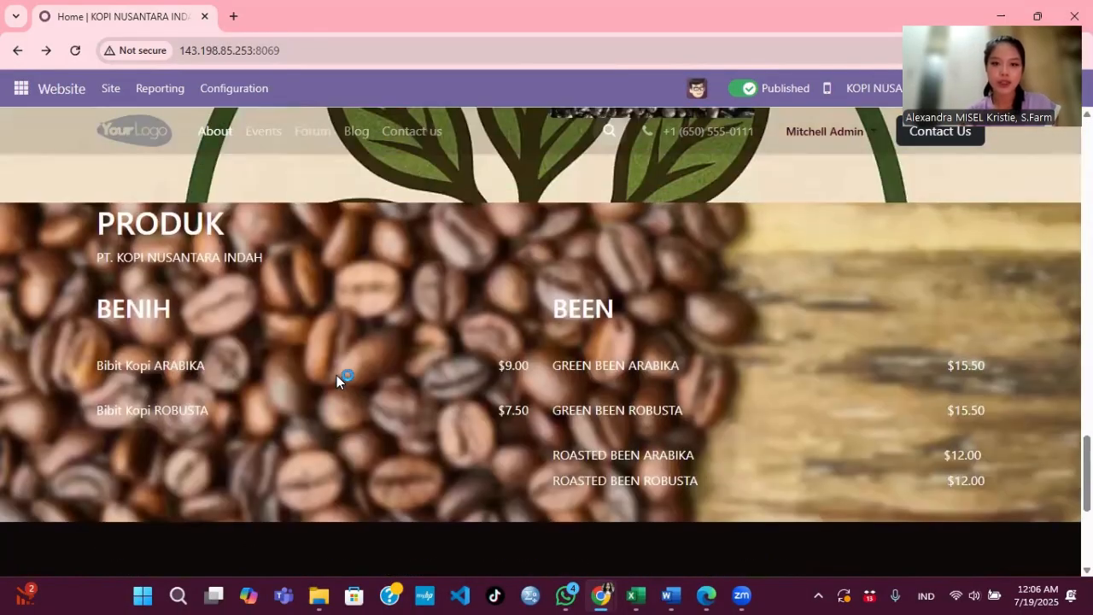
scroll(282, 285, "down", 1)
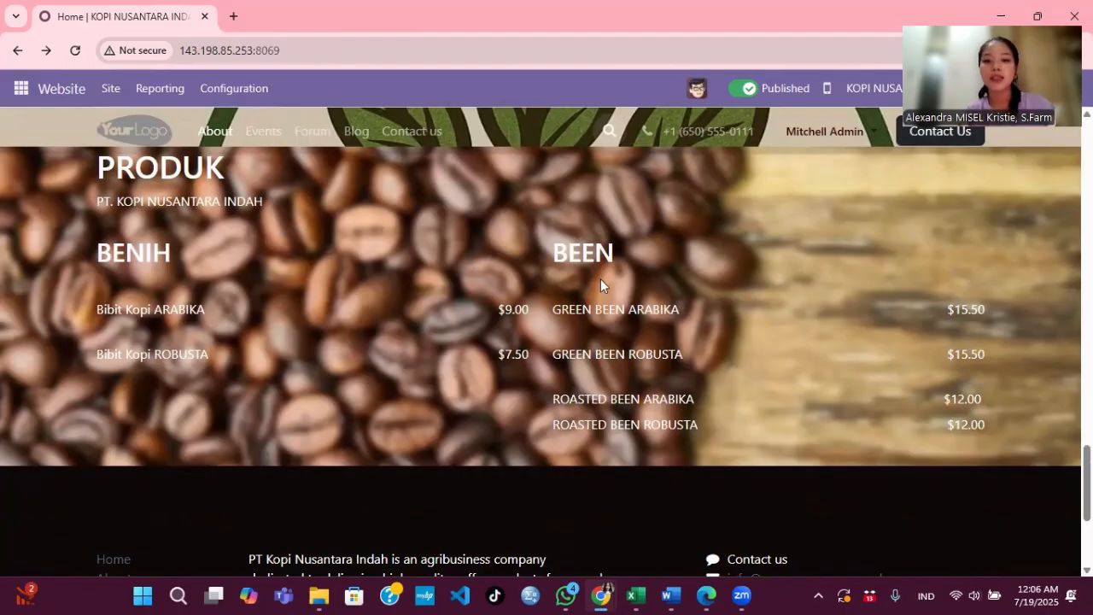
scroll(471, 309, "up", 10)
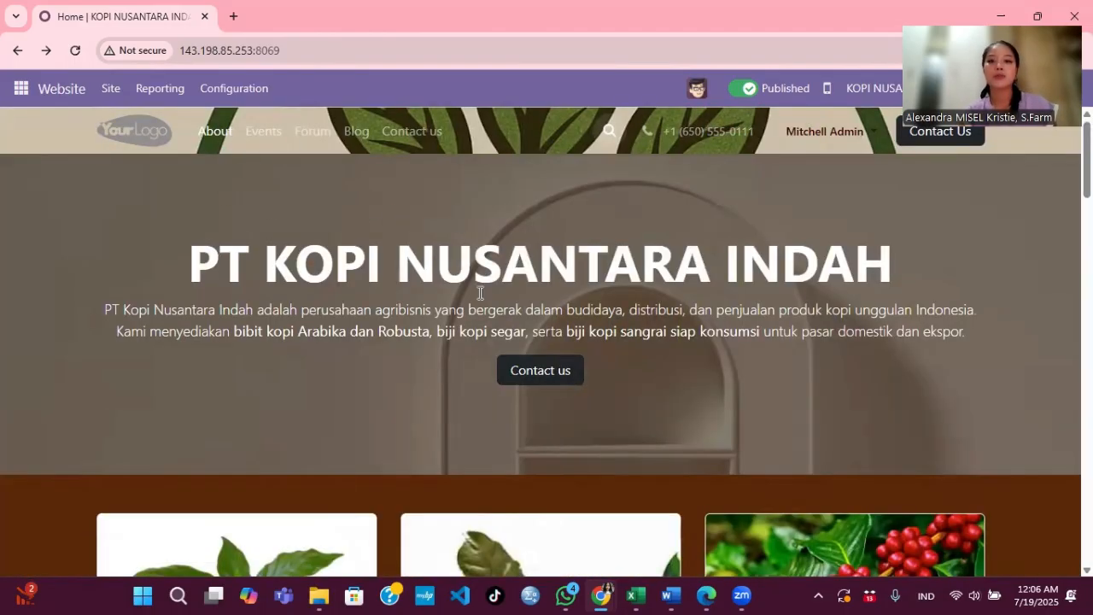
left_click(266, 137)
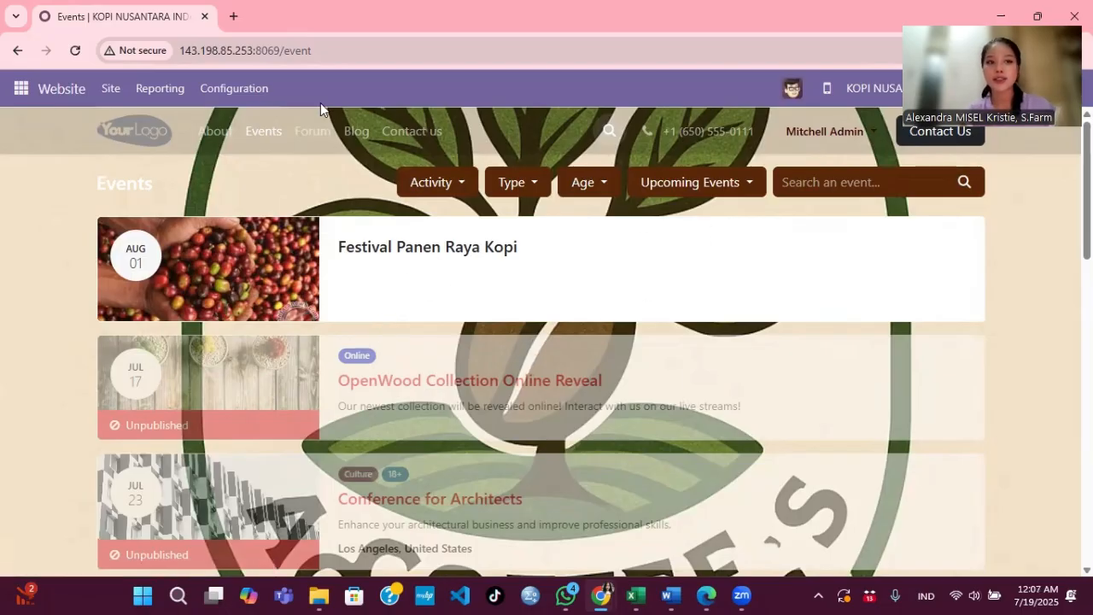
Step: From Site > Events, start a new event named 'penyuluhan penyemaian bibit kopi arabika'
left_click(105, 88)
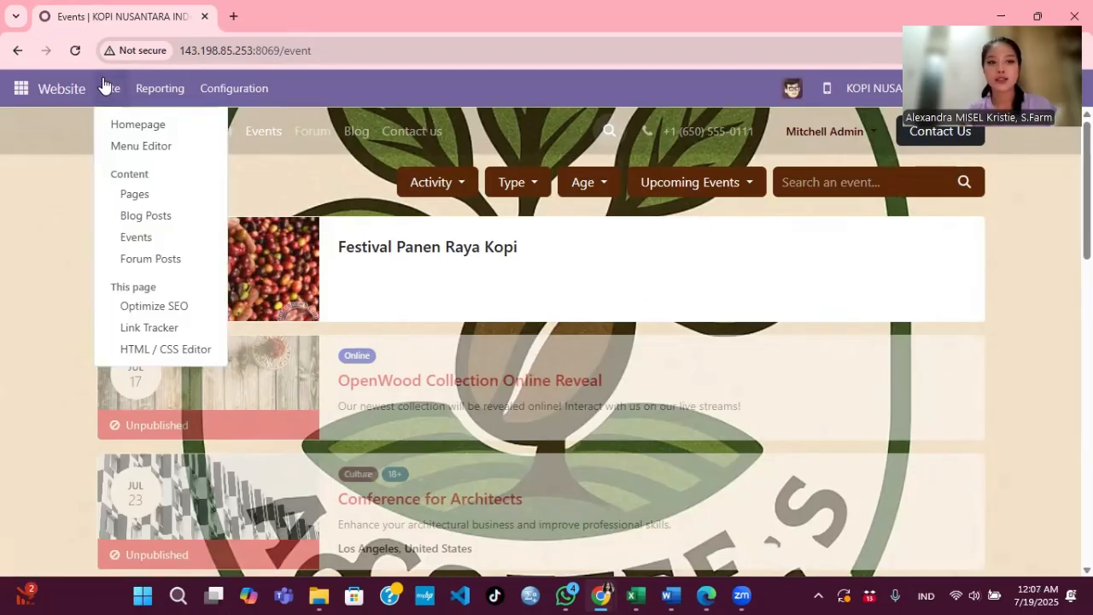
left_click(148, 239)
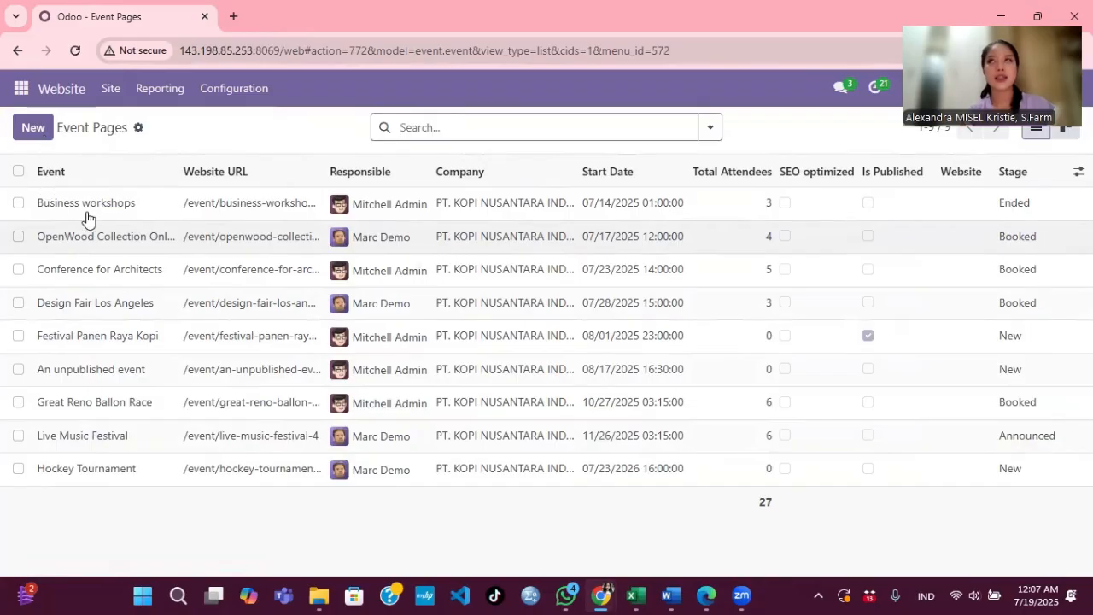
left_click(34, 127)
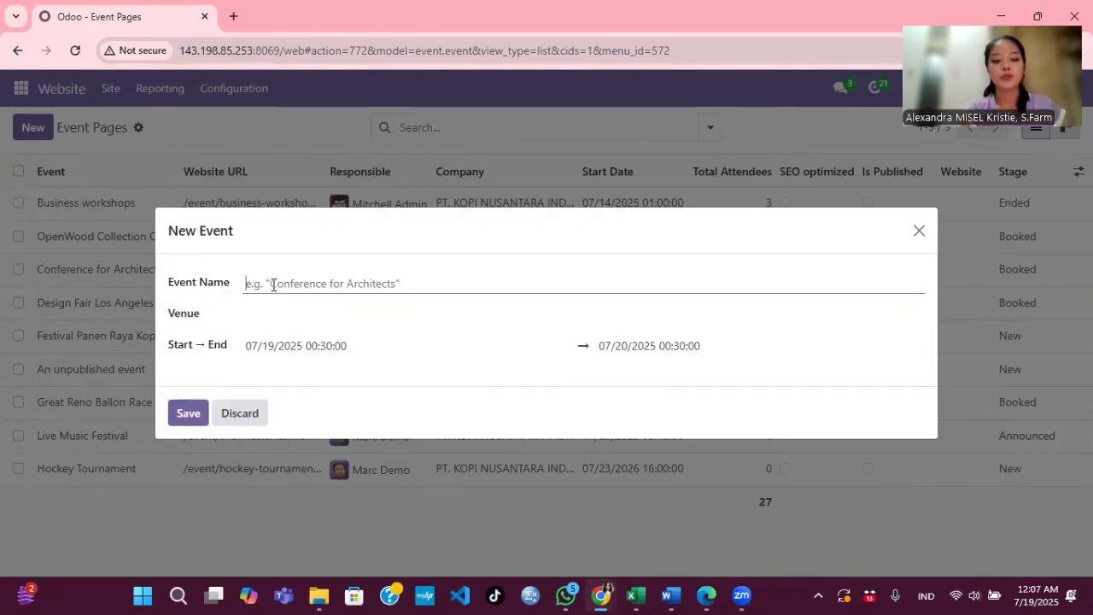
type("webi")
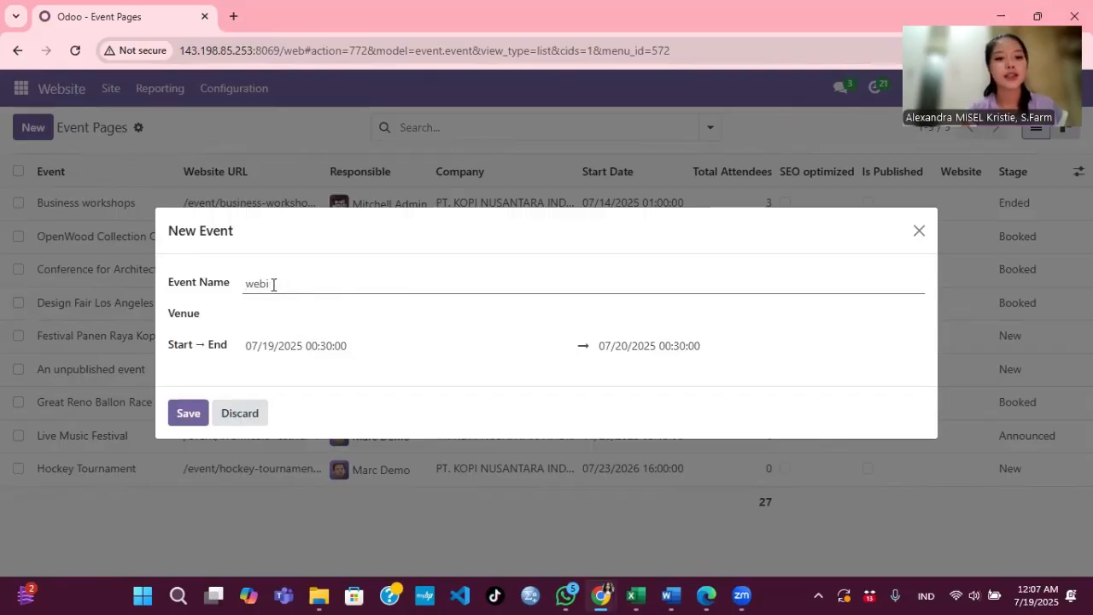
key("BackSpace")
type("penyulu")
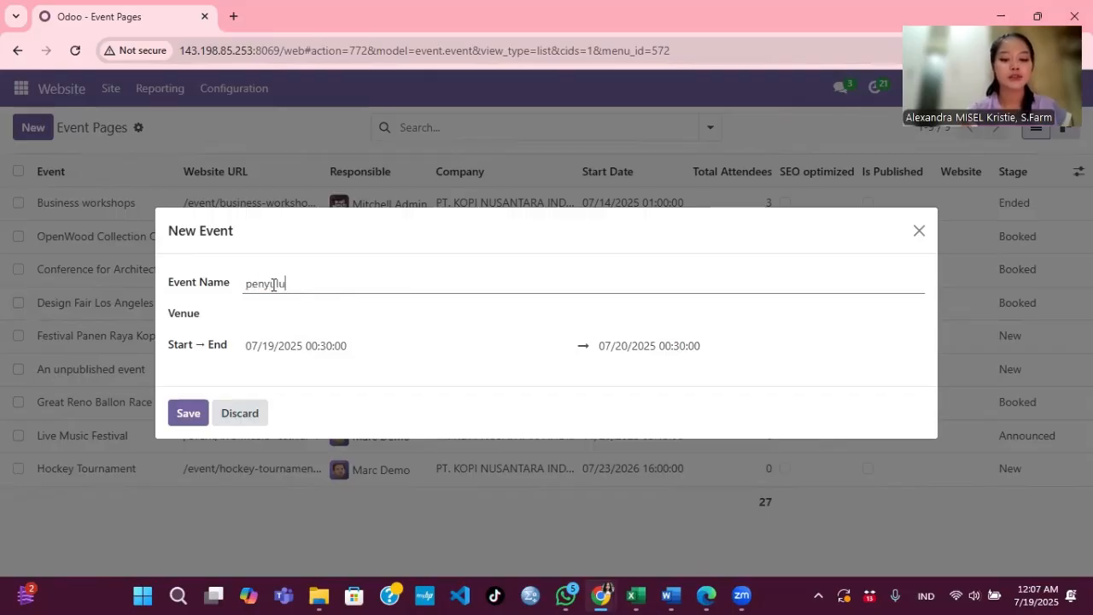
type("han penyemaian bibit kop")
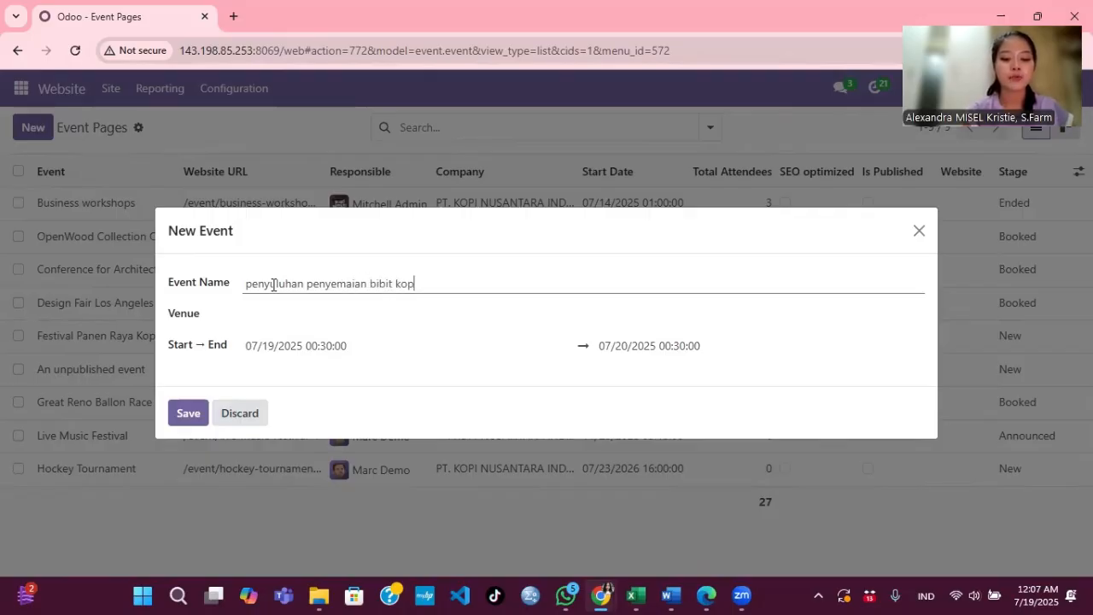
type("i arabika")
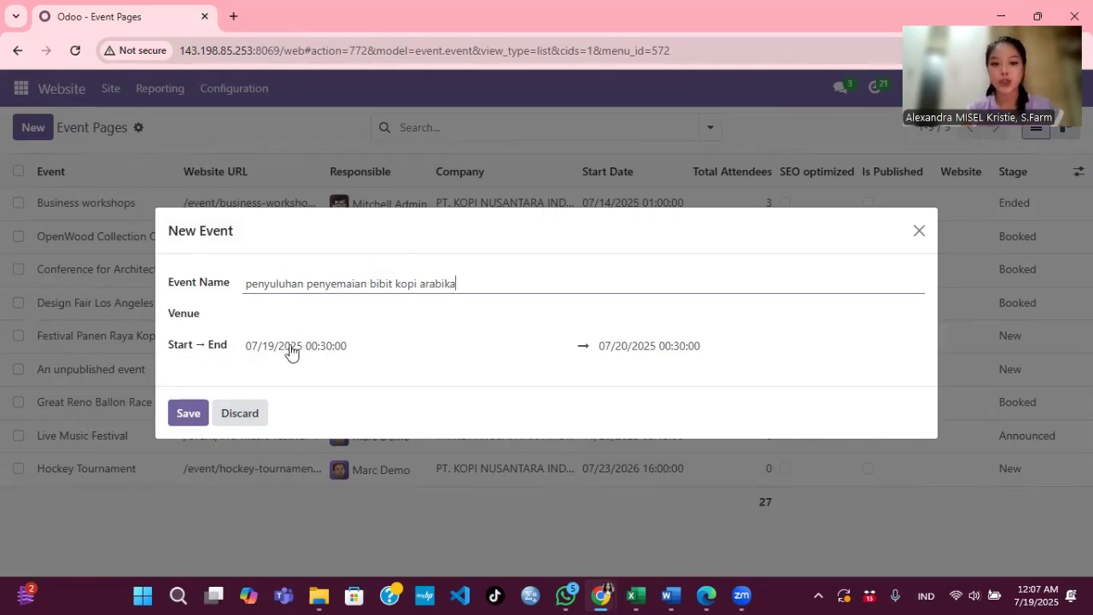
Step: Set the event to run August 14–15, 2025 and save it
left_click(348, 350)
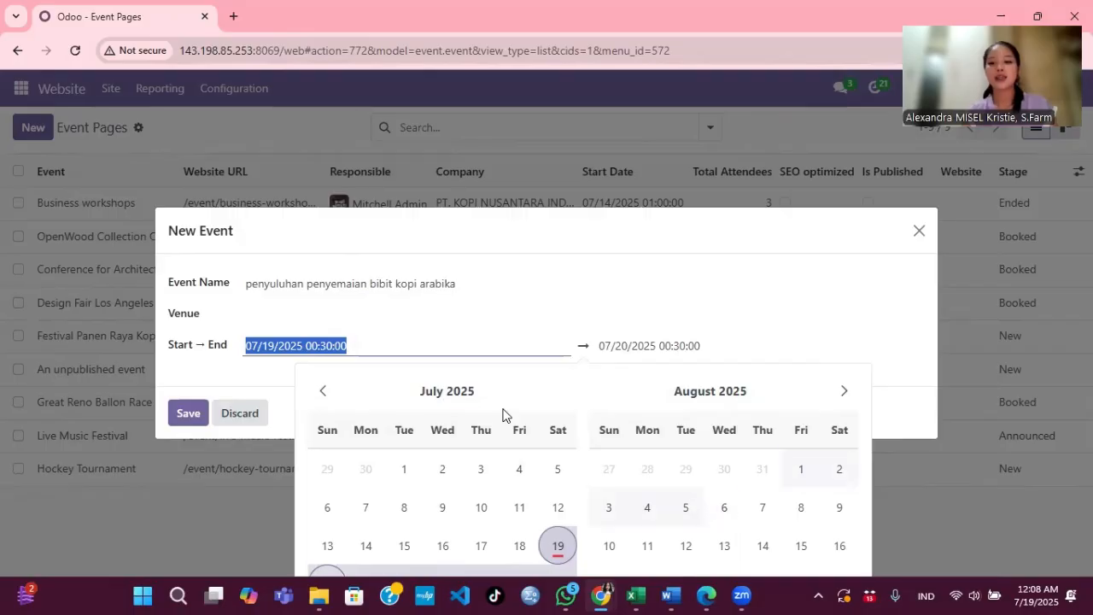
left_click(801, 507)
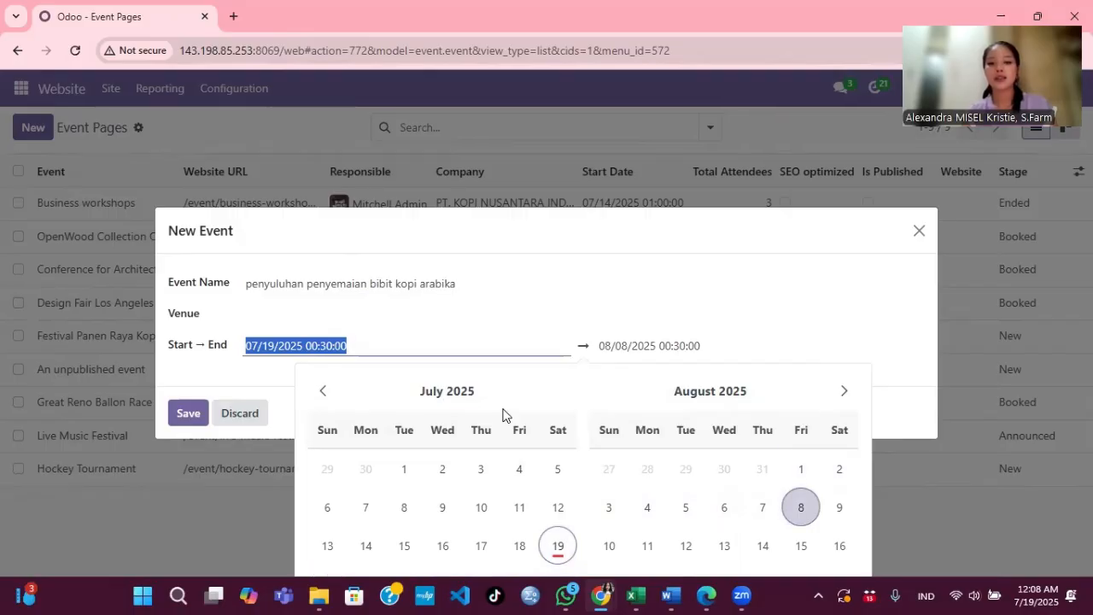
left_click(750, 363)
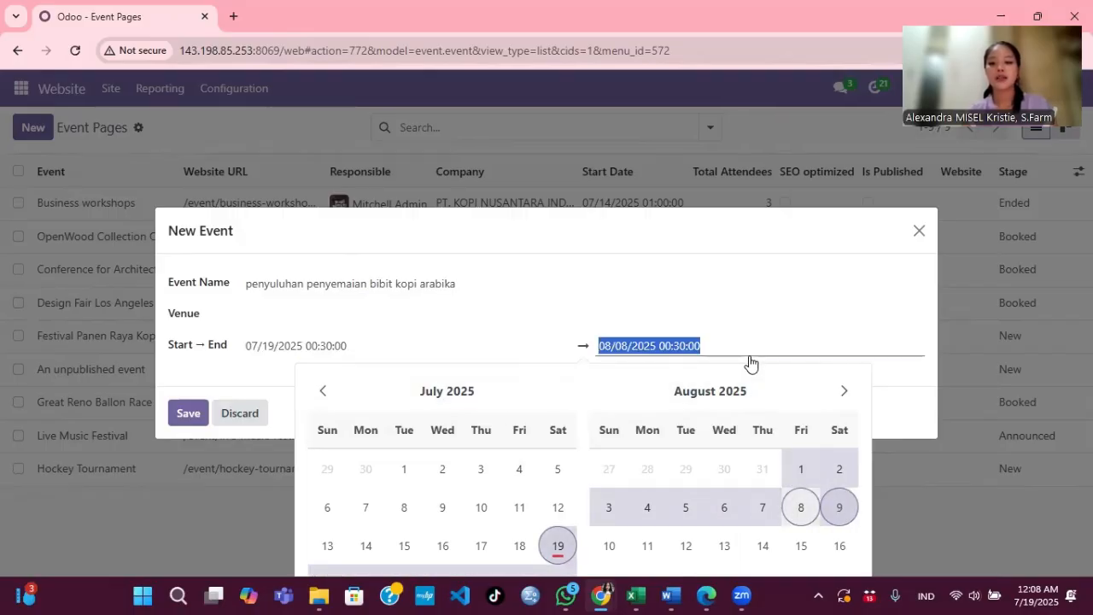
left_click(839, 507)
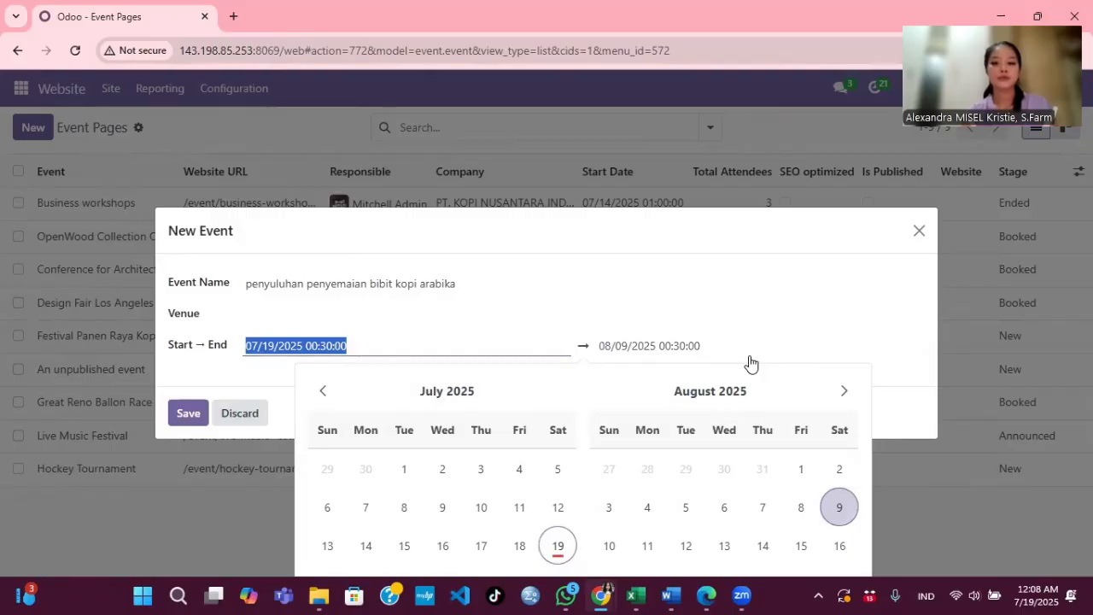
left_click(764, 558)
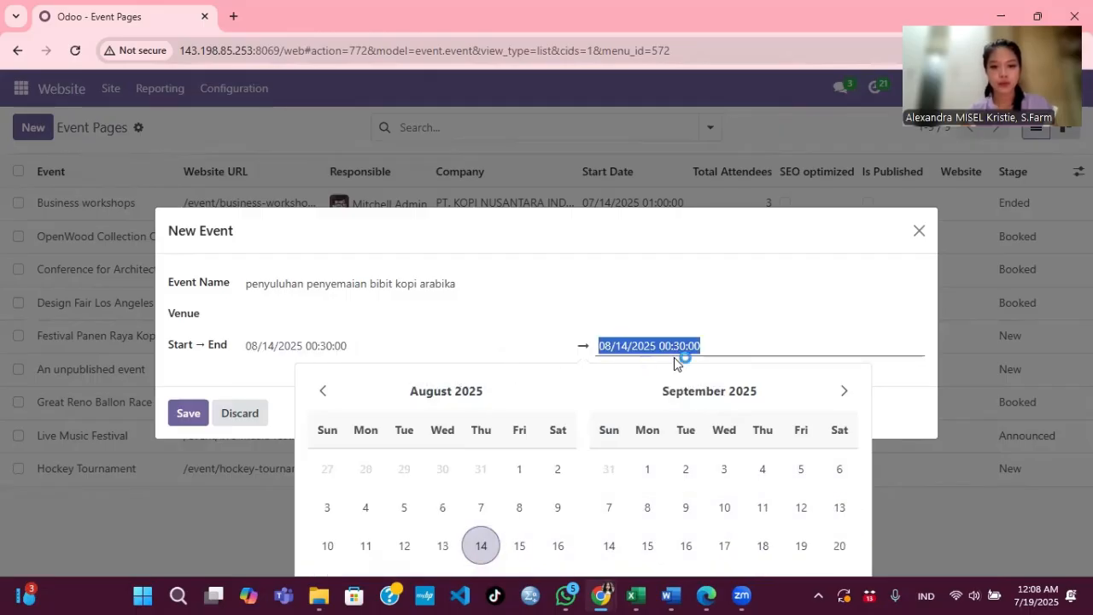
left_click(519, 545)
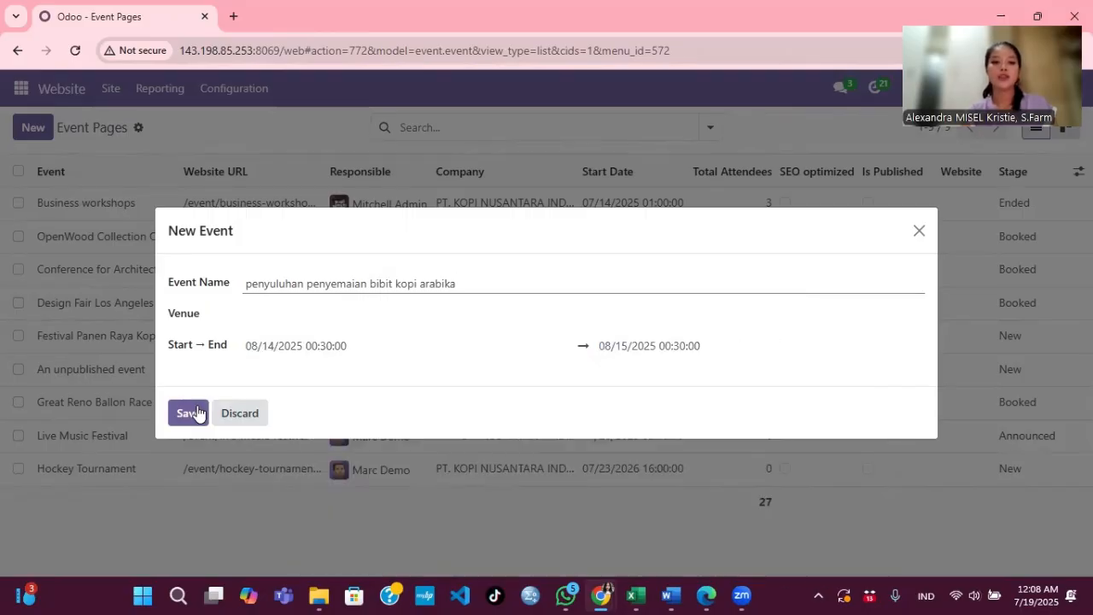
left_click(188, 414)
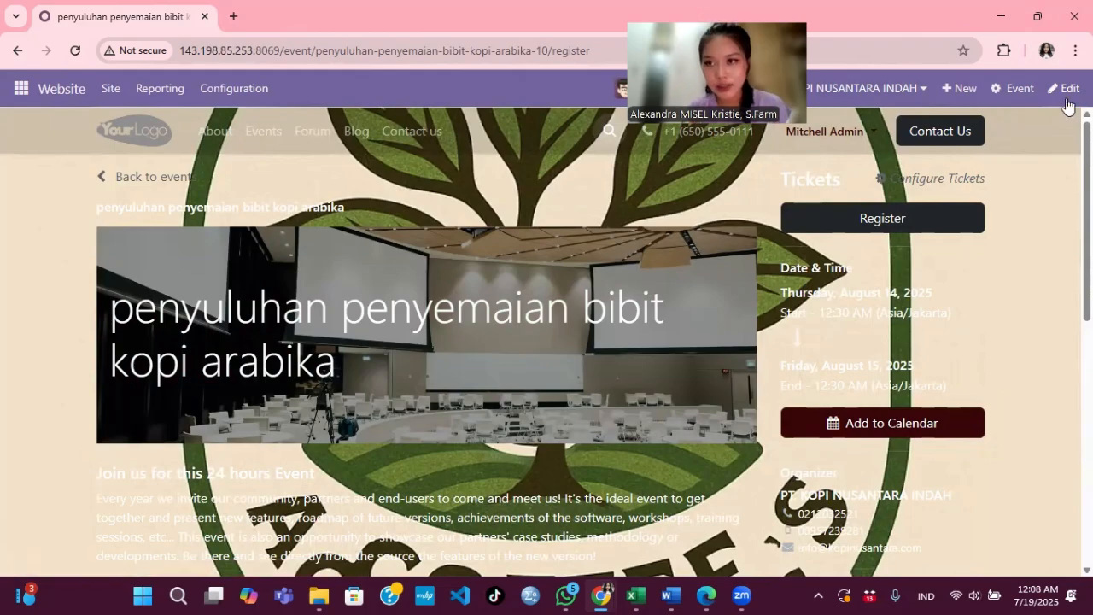
Step: Scroll through the arabika seedling event page in the editor, then discard without changes
left_click(1066, 89)
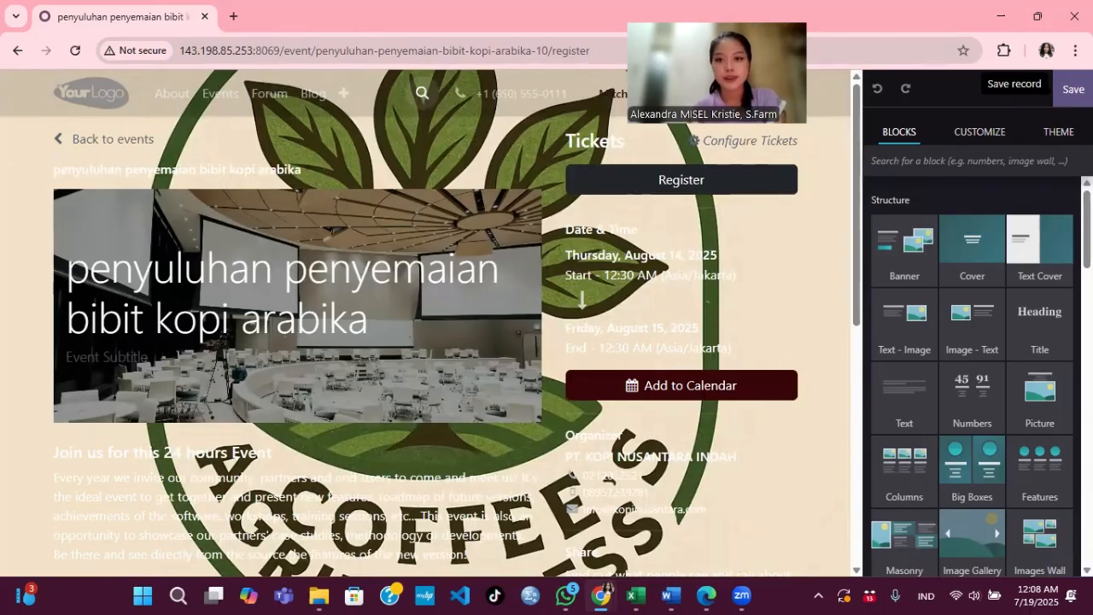
scroll(440, 231, "down", 2)
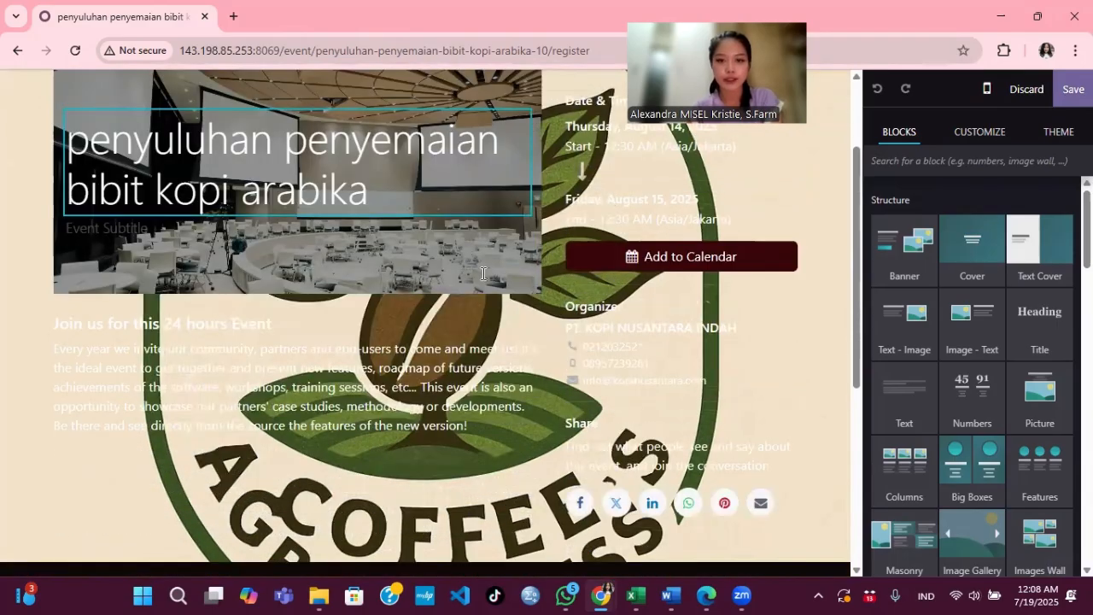
scroll(384, 235, "up", 2)
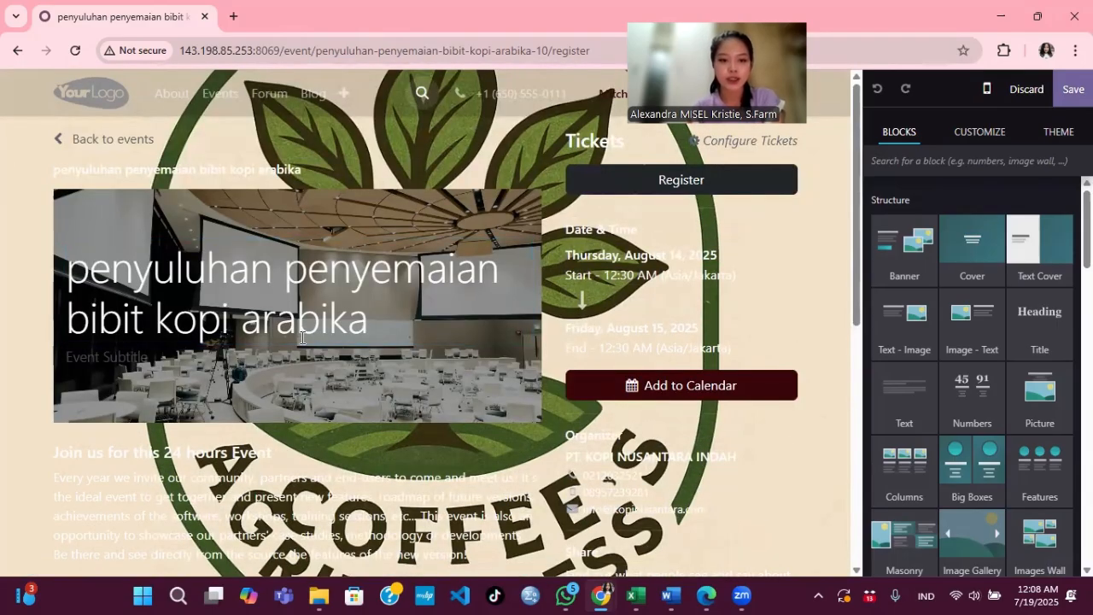
scroll(322, 412, "down", 3)
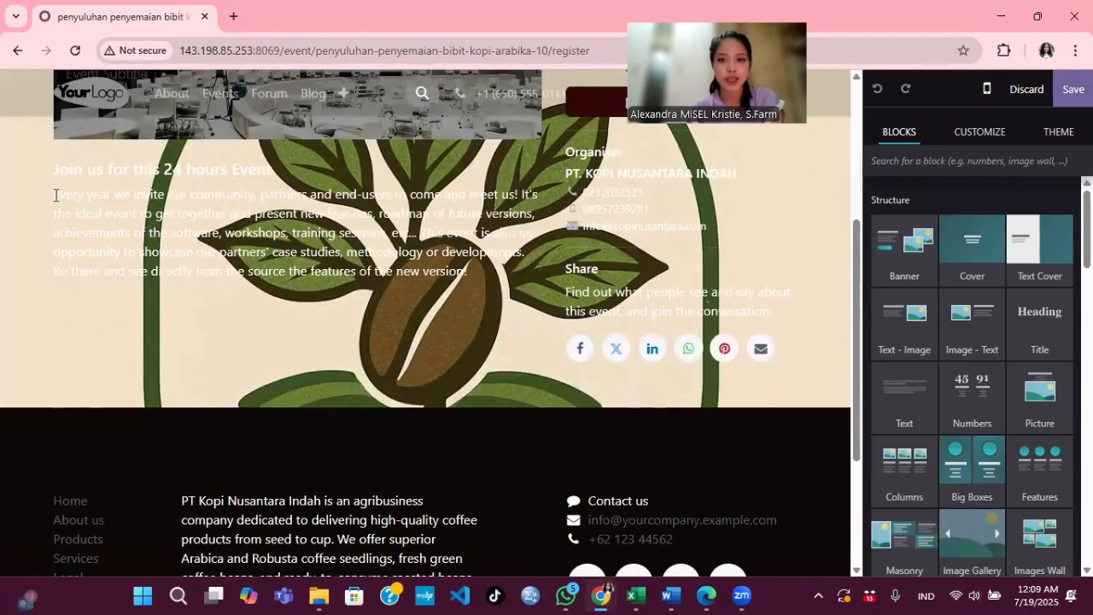
scroll(55, 193, "up", 3)
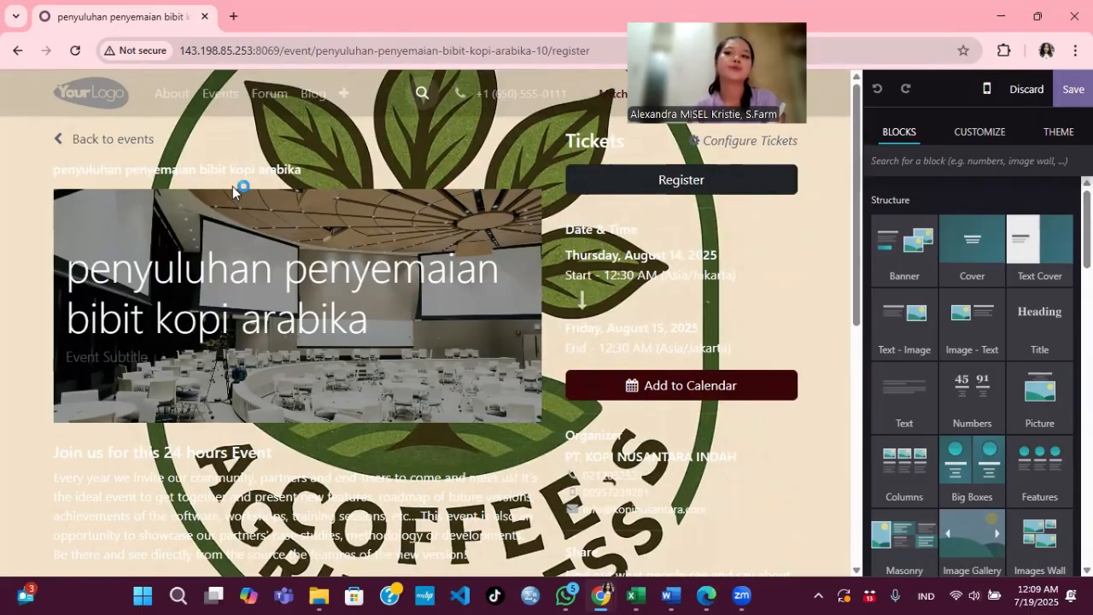
left_click(1038, 96)
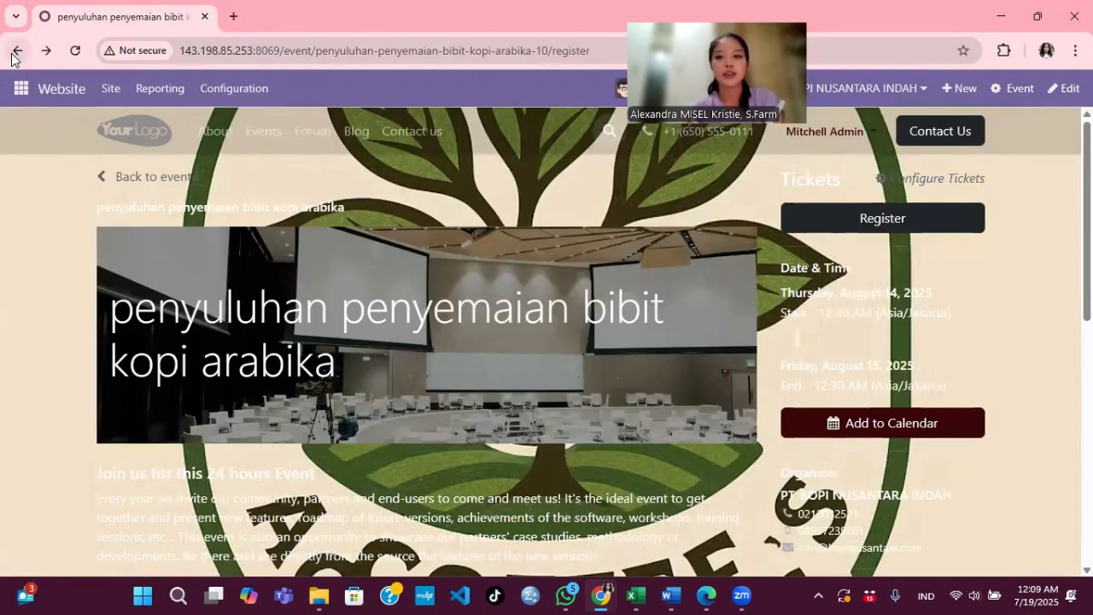
Step: Browse the live Events page and the Festival Panen Raya Kopi event, then open the Forum Help board
left_click(15, 53)
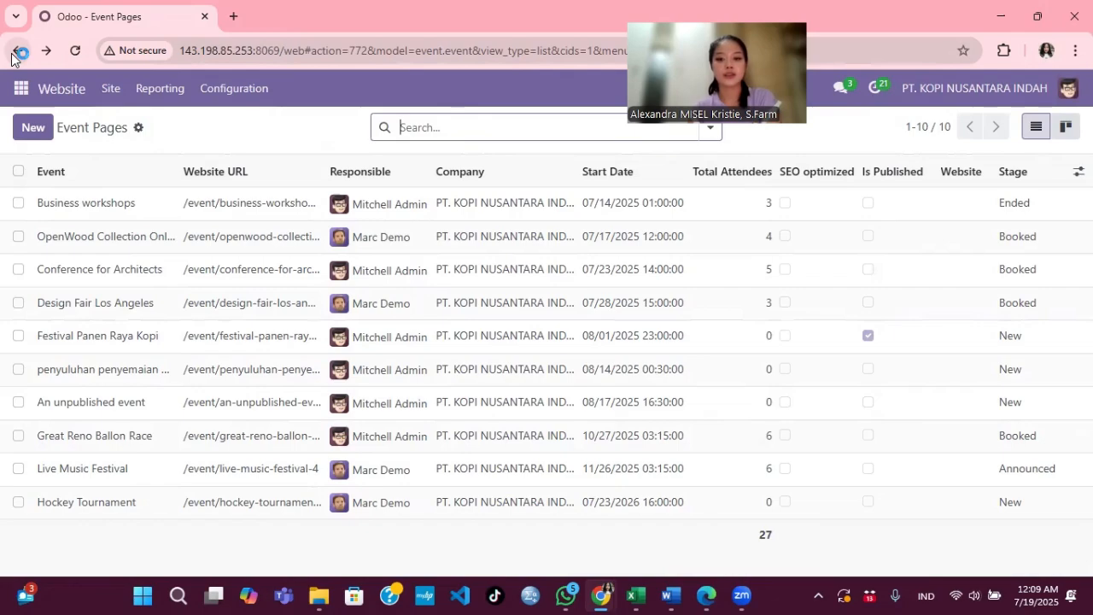
left_click(66, 92)
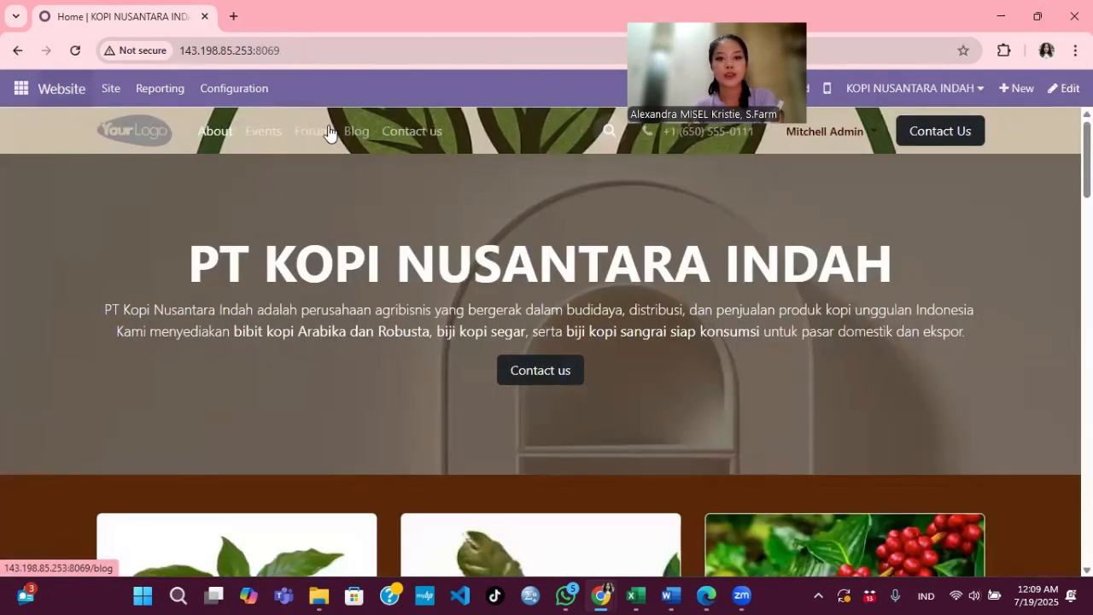
left_click(271, 132)
left_click(282, 290)
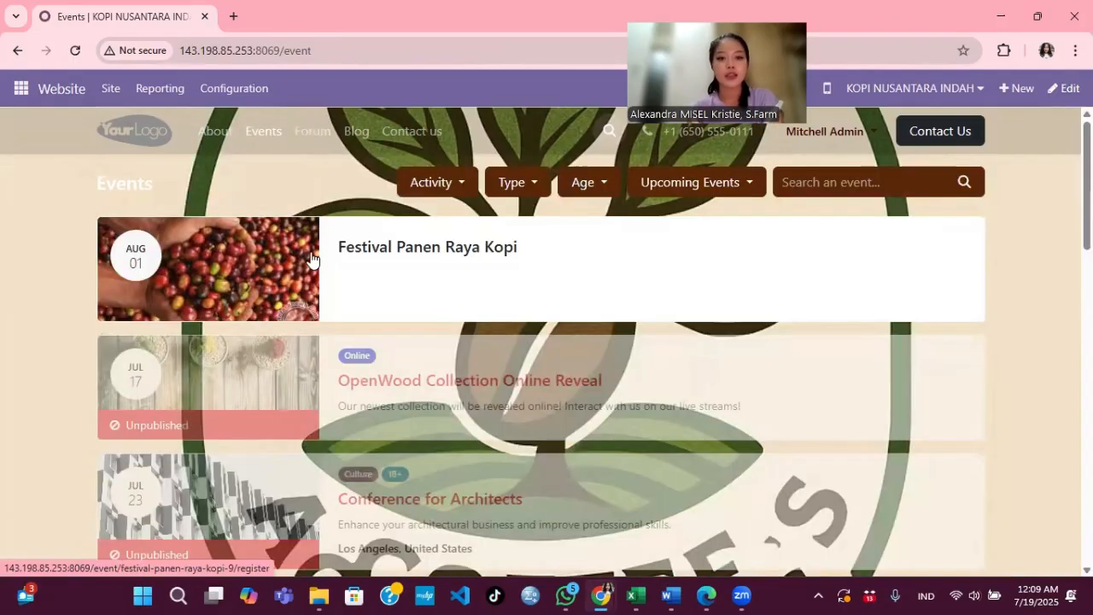
left_click(313, 132)
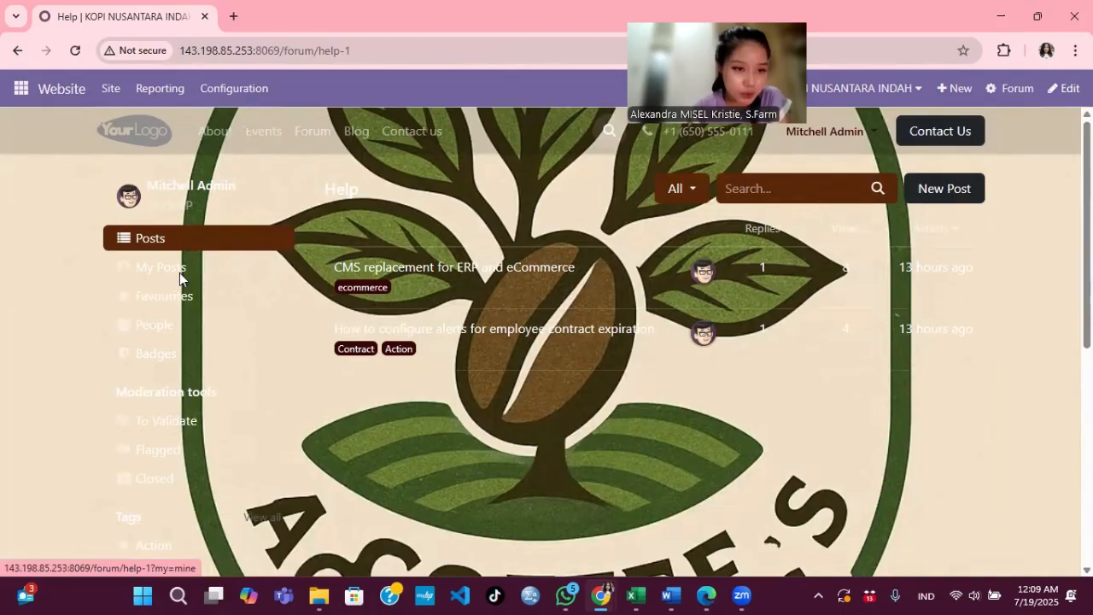
Step: Scroll the Blog page's posts, including 'PT KOPI NUSANTARA INDAH', 'KOPI' and 'Maui helicopter tours'
left_click(350, 131)
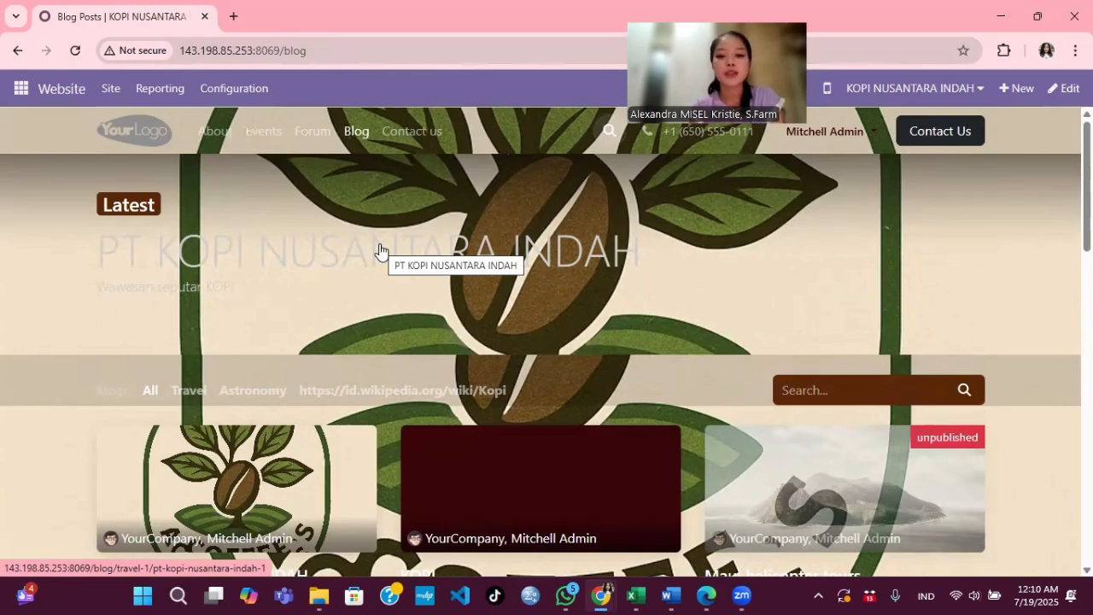
scroll(382, 248, "down", 3)
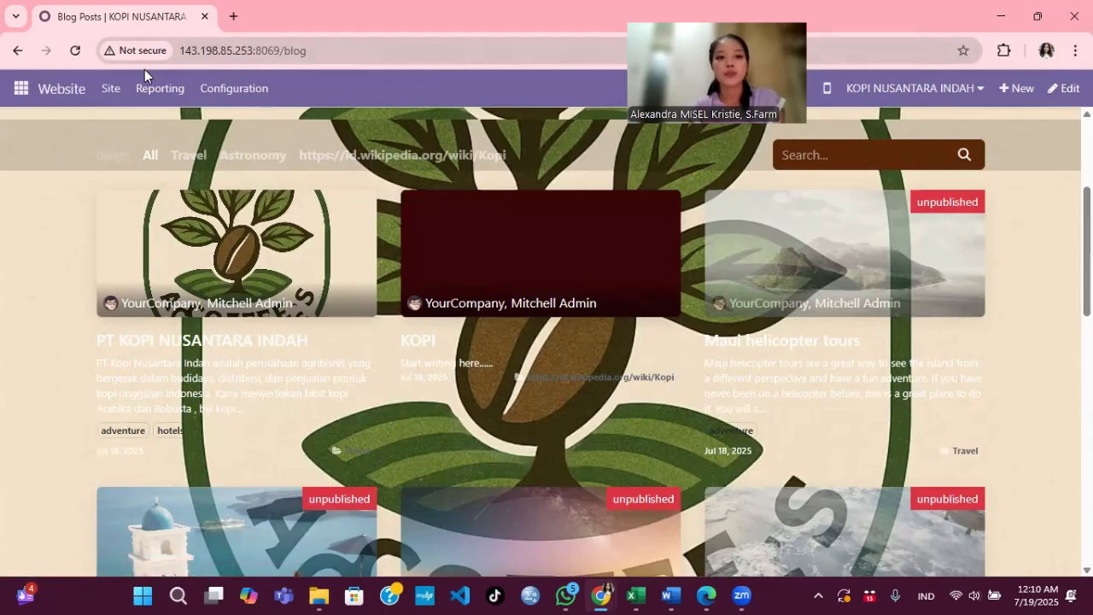
left_click(110, 88)
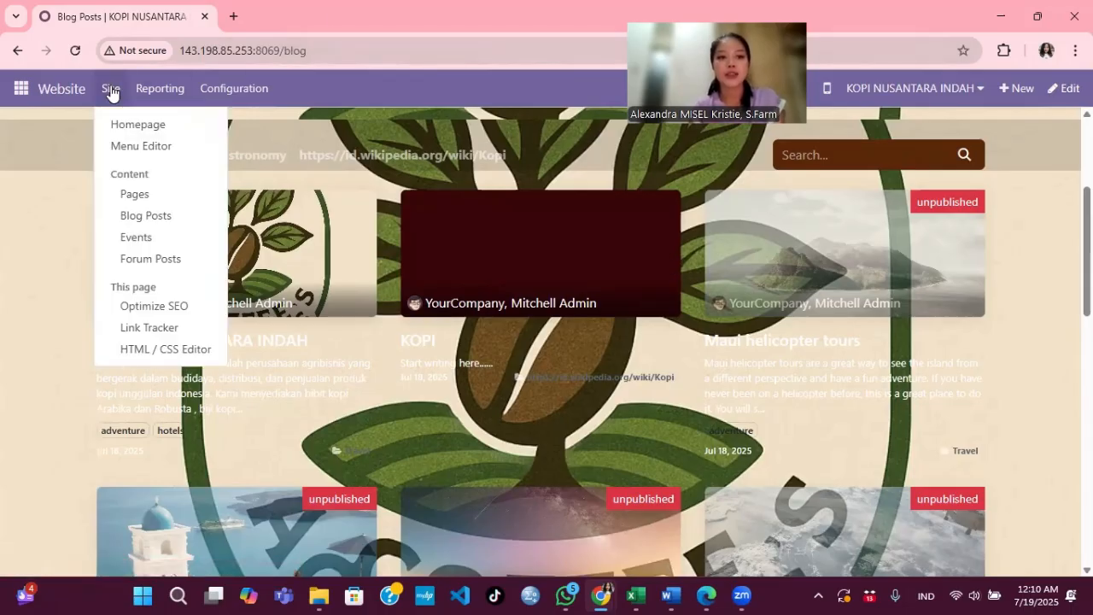
Step: Open the KOPI blog post and switch Published off, then back on
left_click(135, 220)
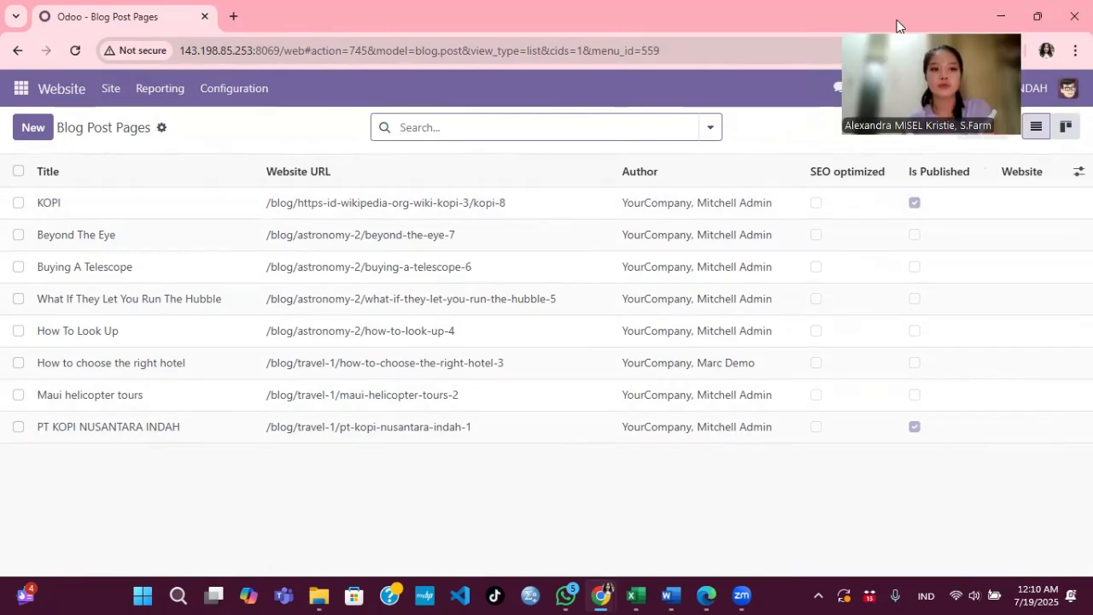
left_click(143, 211)
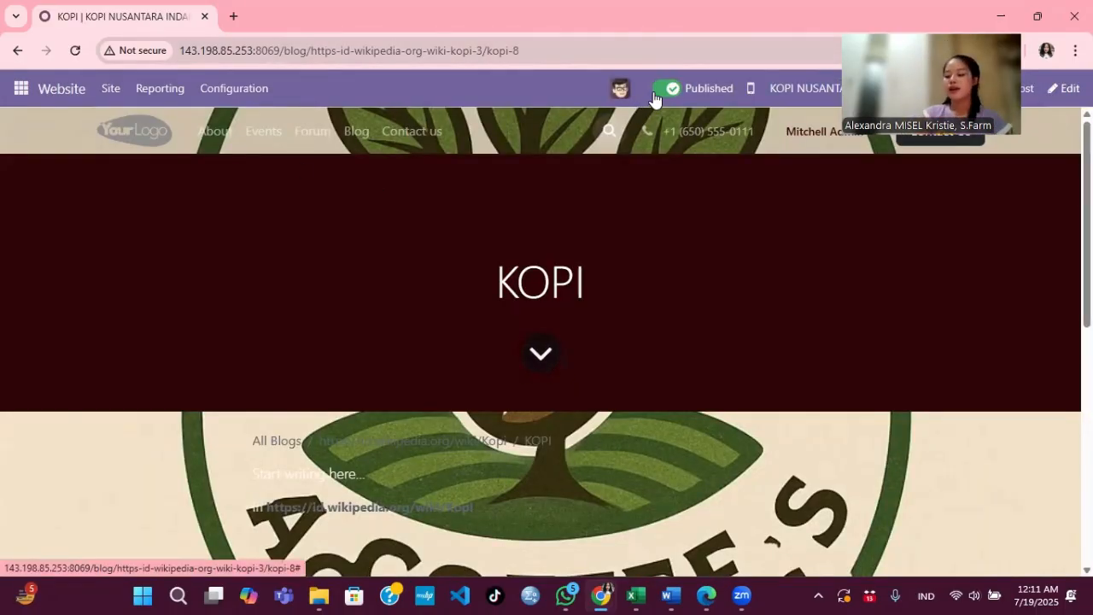
left_click(659, 89)
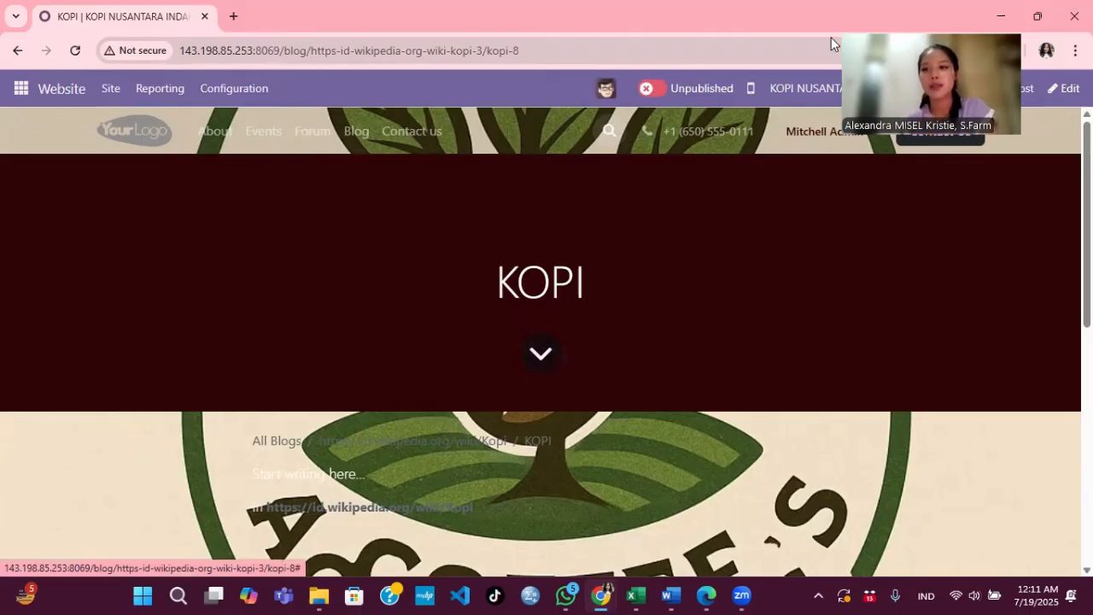
left_click(657, 91)
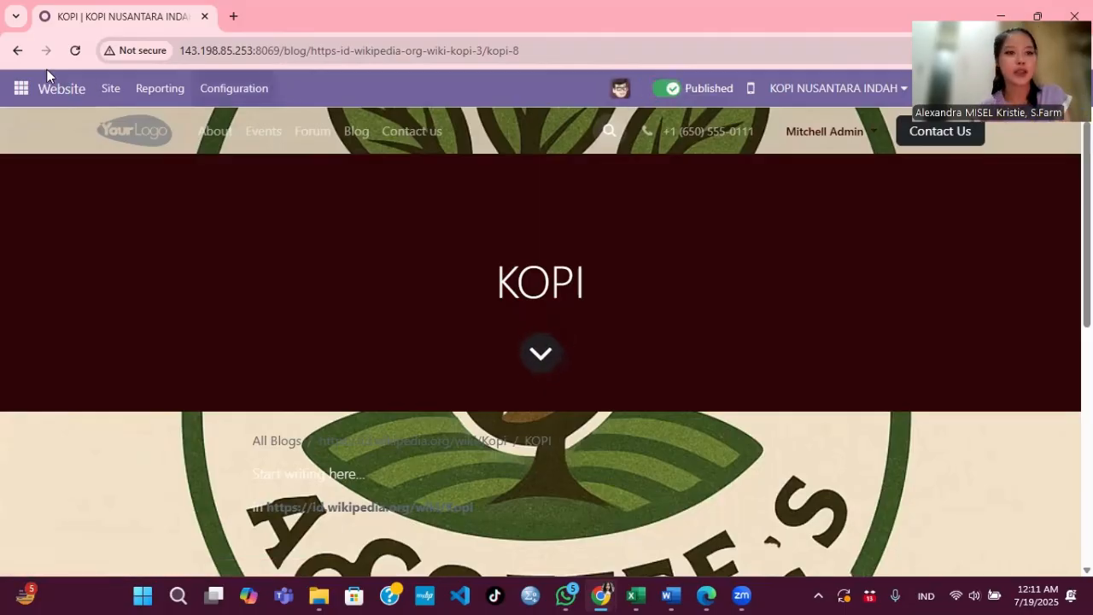
Step: Go back to the full blog posts list and start a new blog post
left_click(111, 89)
left_click(125, 215)
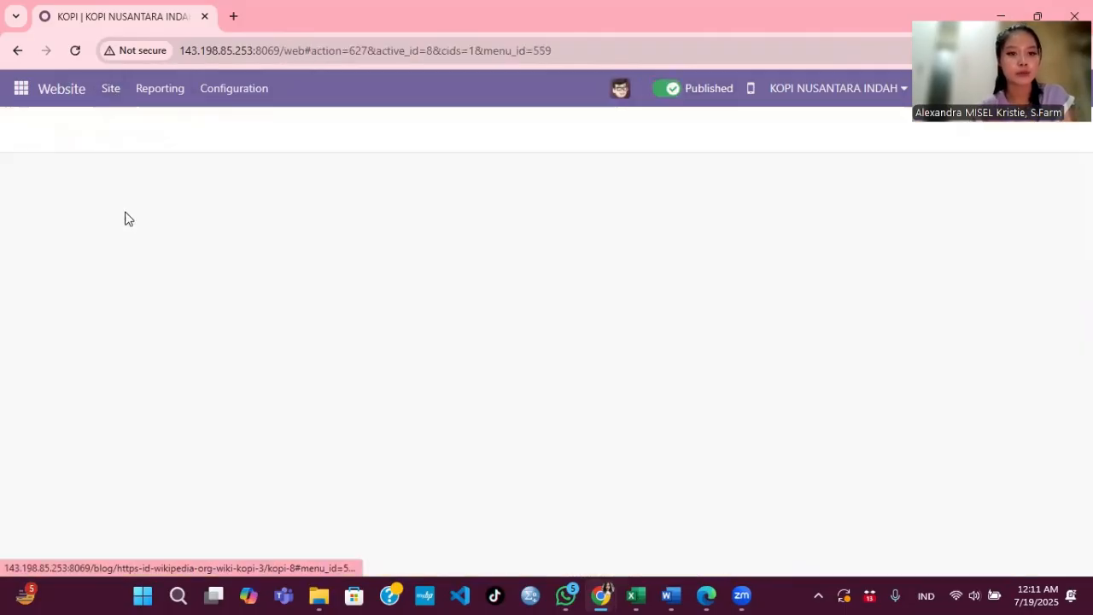
left_click(35, 130)
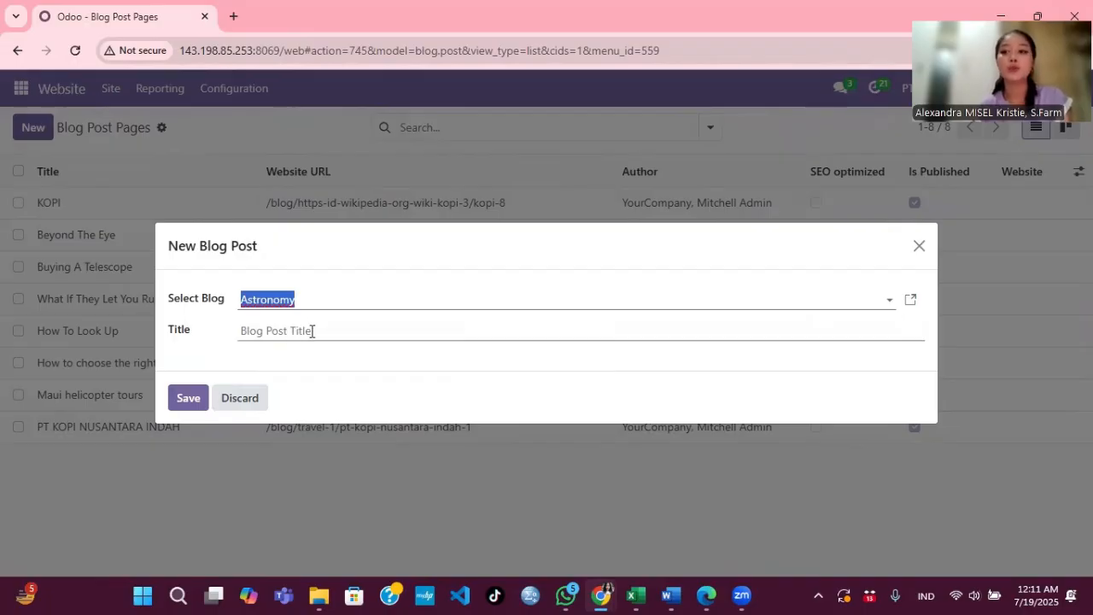
Step: Save a new Astronomy blog post titled 'kopi'
left_click(195, 401)
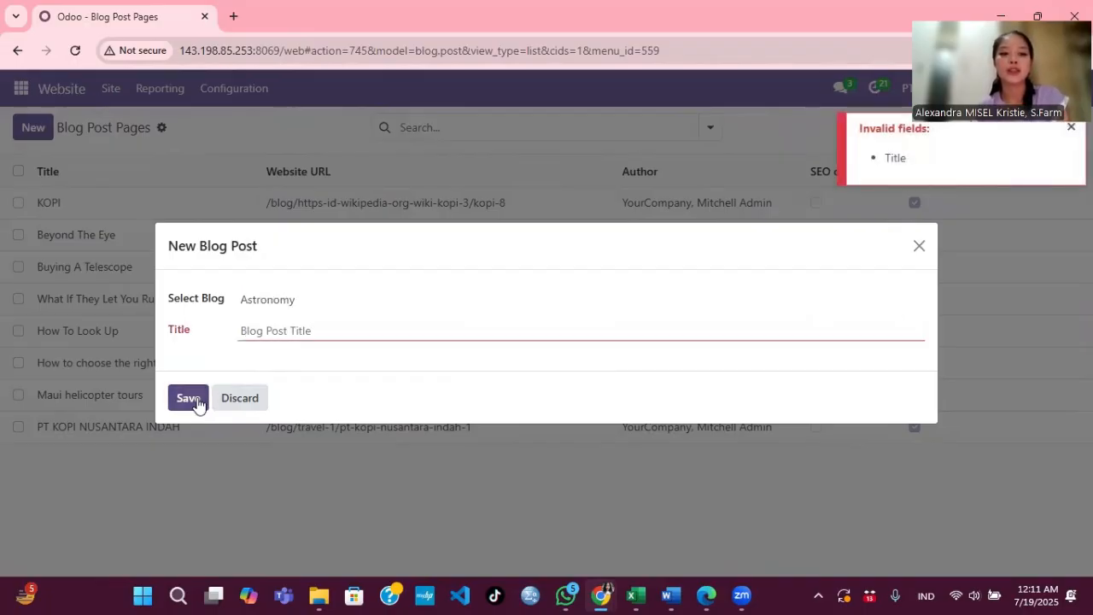
left_click(334, 330)
type("kopi")
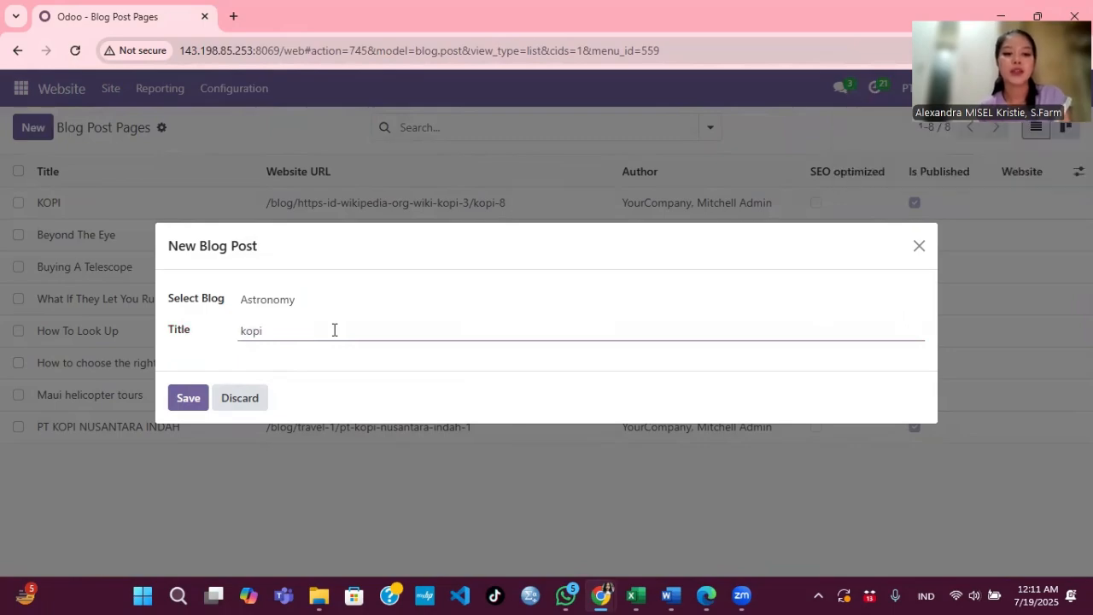
left_click(191, 401)
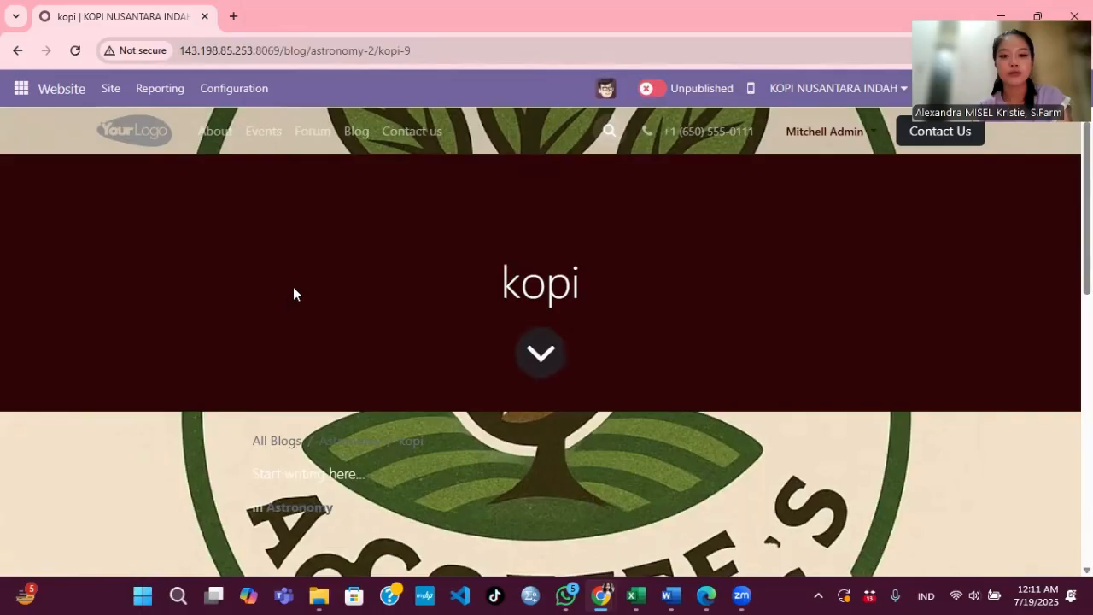
Step: Replace the body text with 'wwww', discard that edit, and return to the Blog listing
scroll(440, 376, "down", 1)
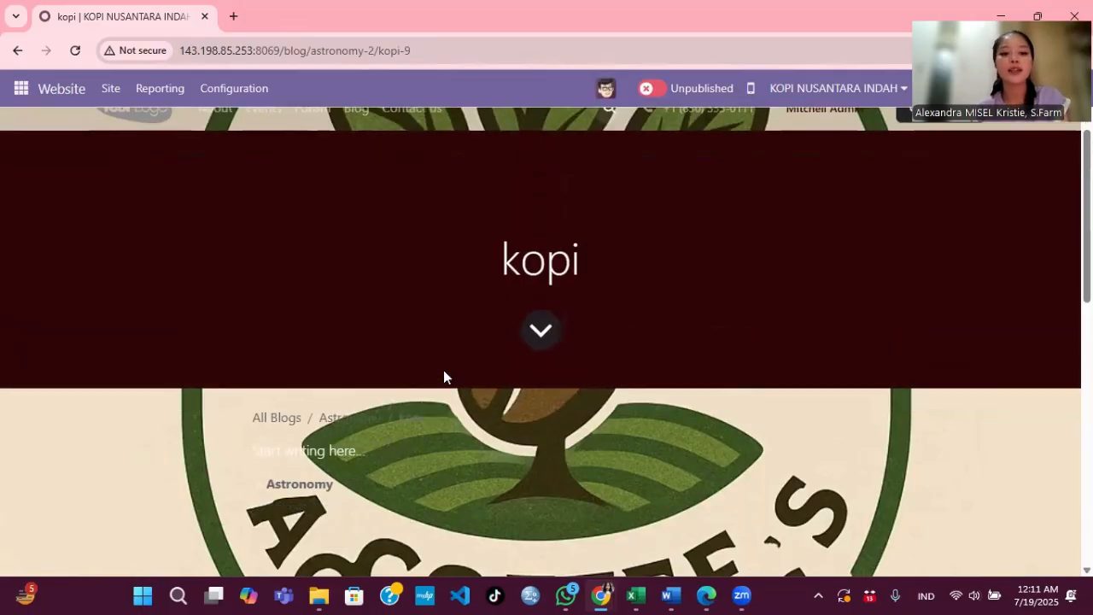
scroll(443, 374, "down", 2)
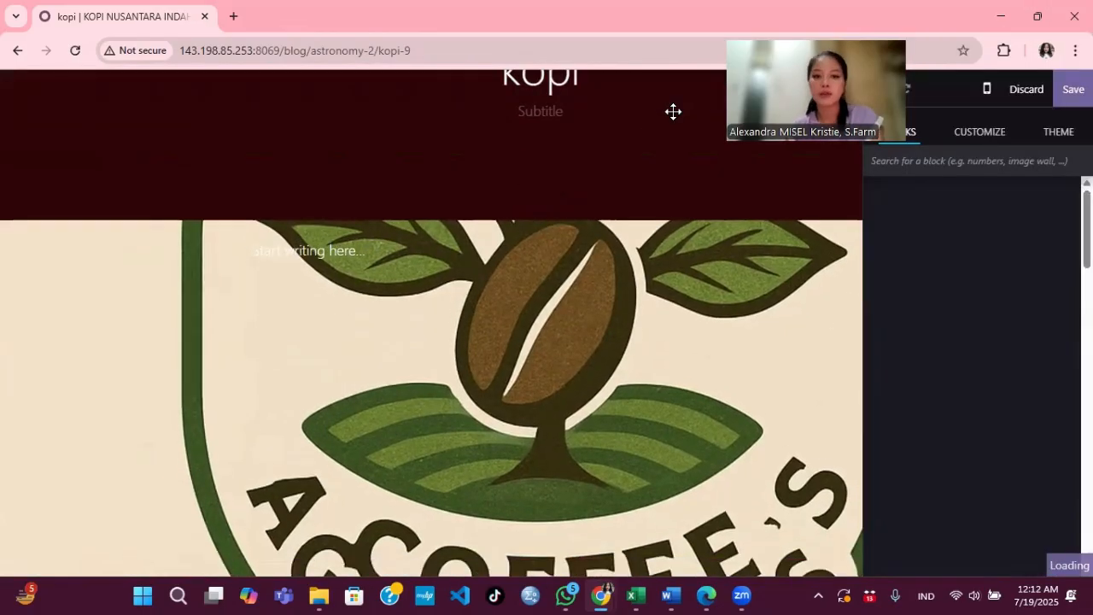
left_click(242, 248)
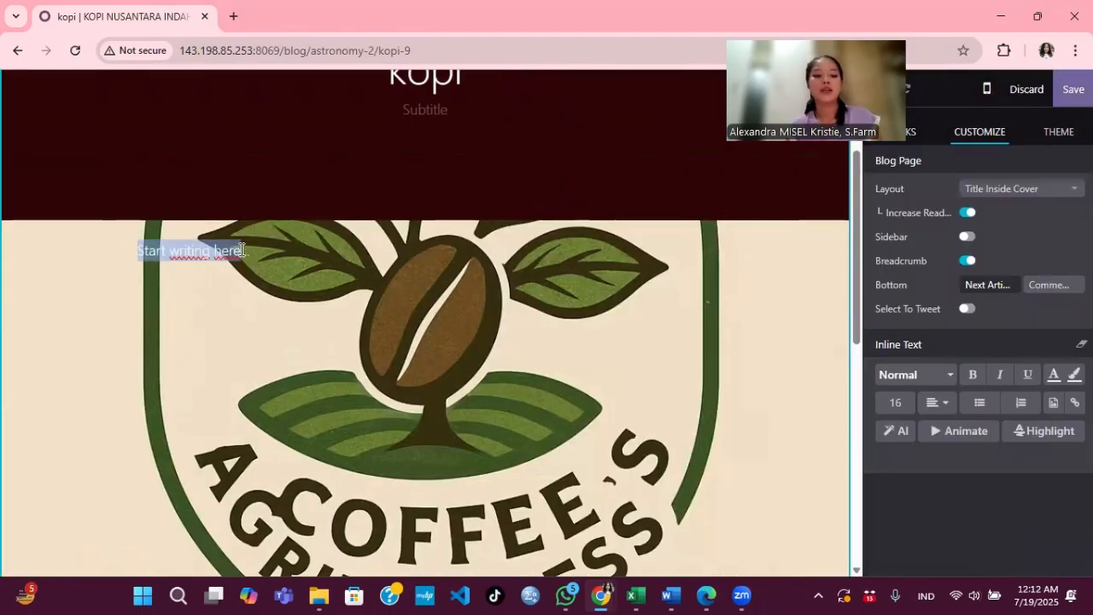
type("wwww")
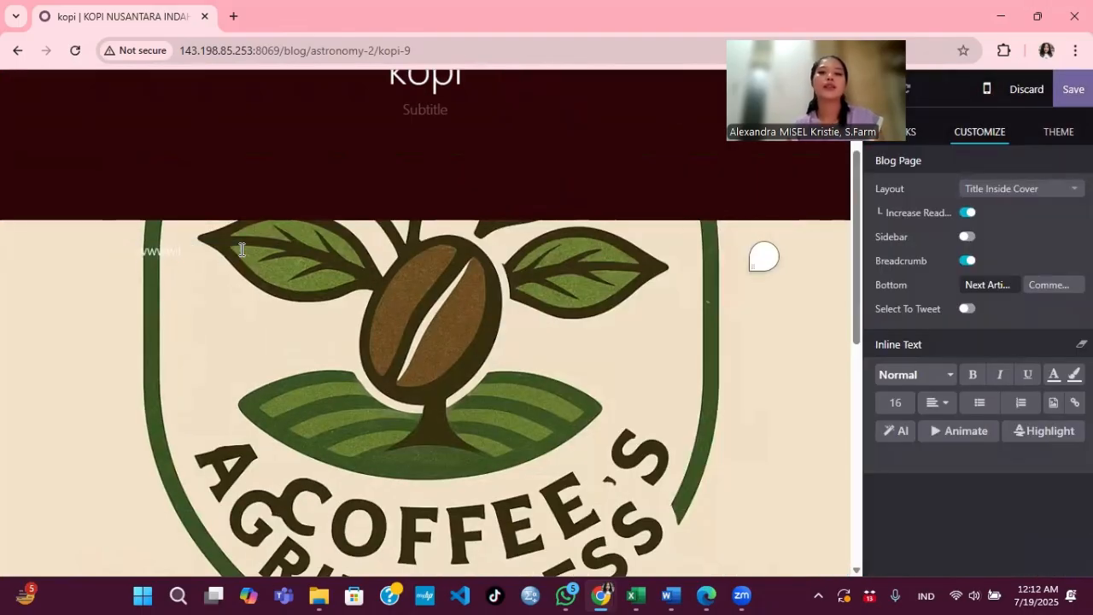
left_click(1024, 92)
left_click(312, 376)
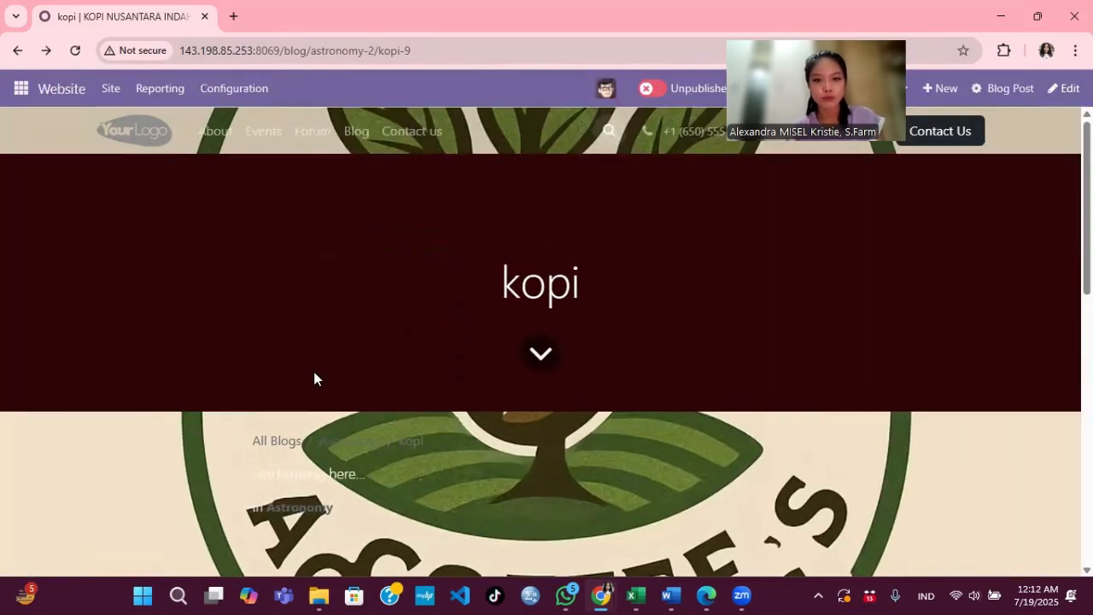
left_click(356, 132)
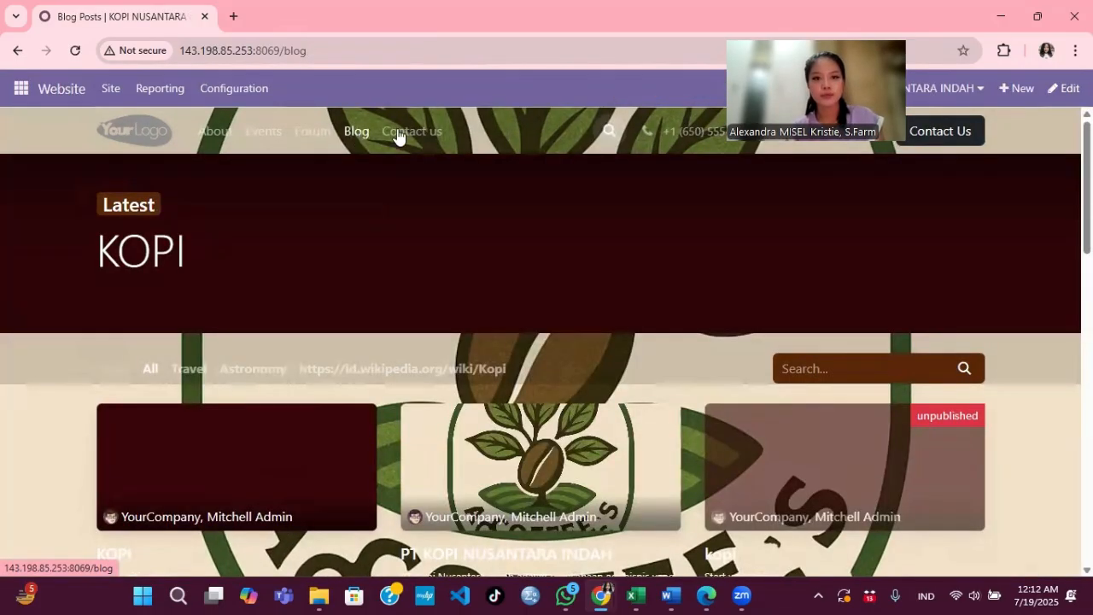
Step: Go to the Contact us page, scroll through its form, and focus the Subject field
left_click(416, 133)
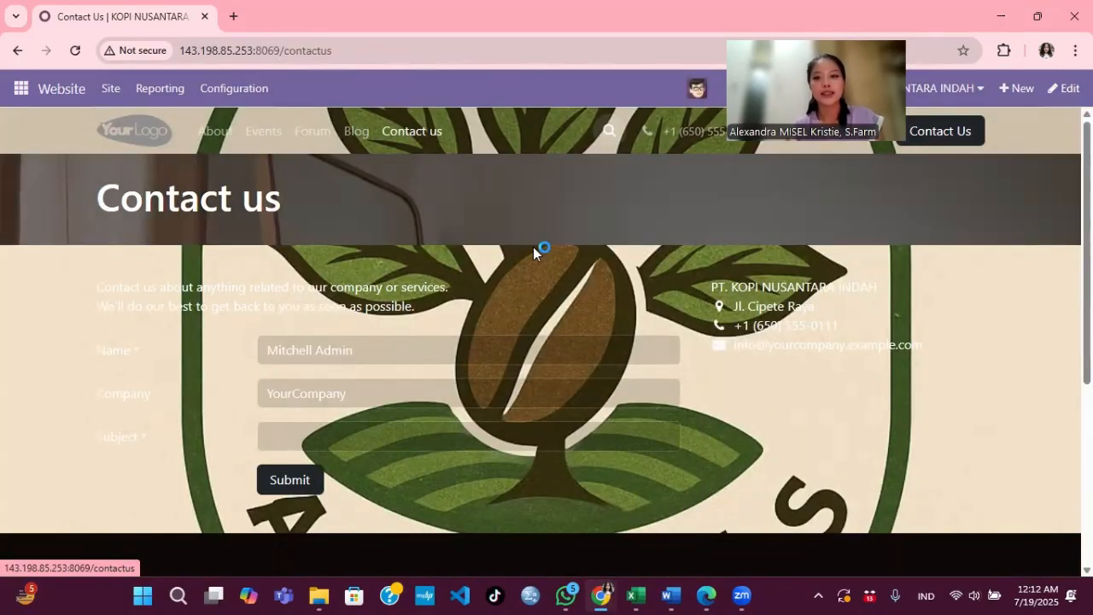
scroll(564, 271, "down", 1)
scroll(563, 271, "up", 2)
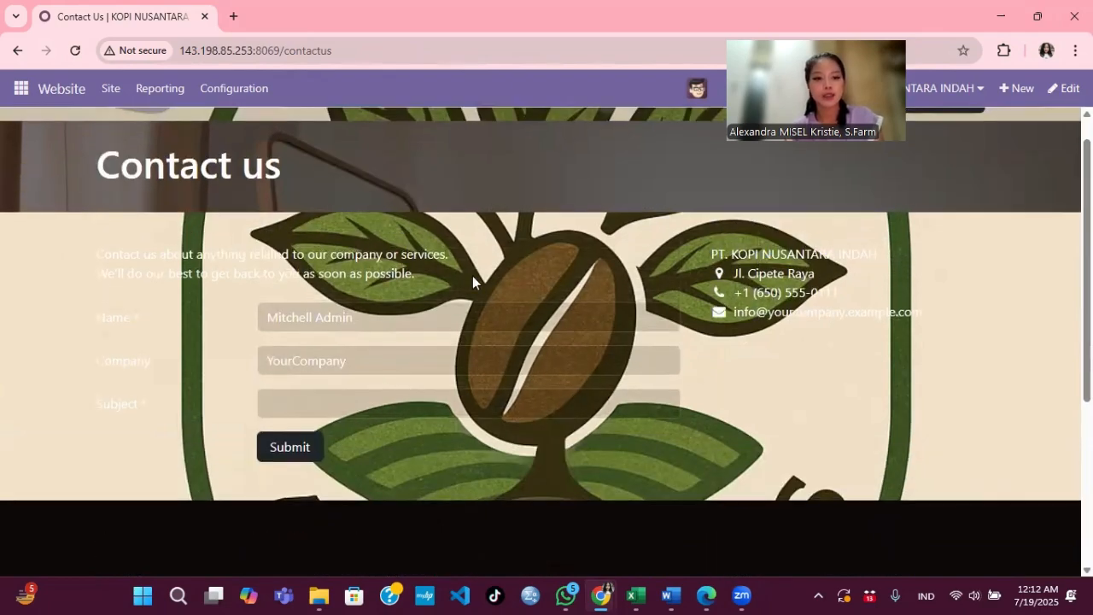
scroll(366, 306, "down", 1)
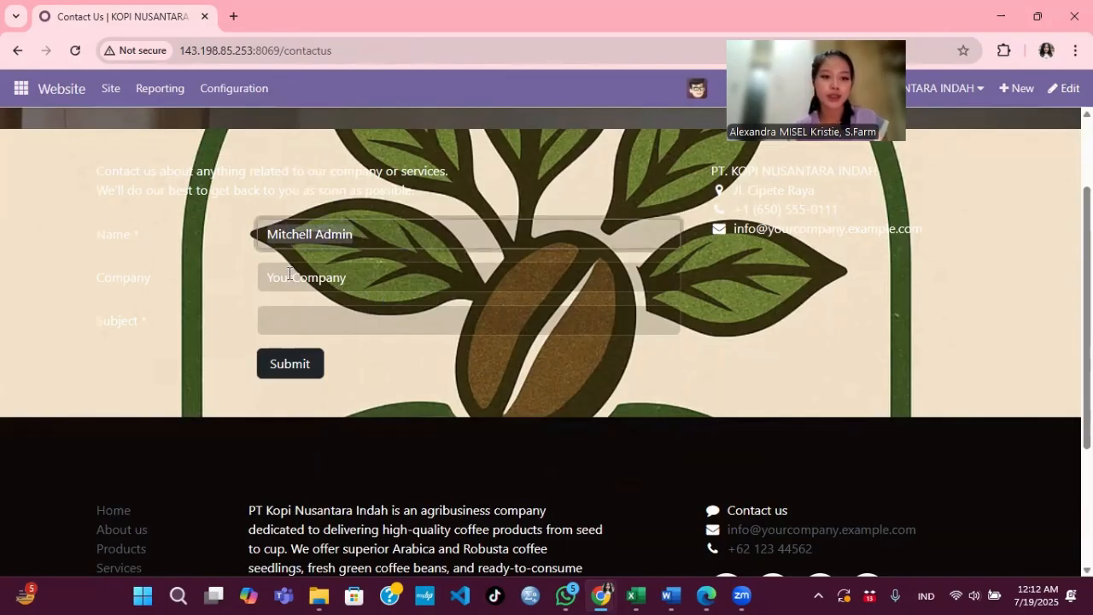
left_click(302, 322)
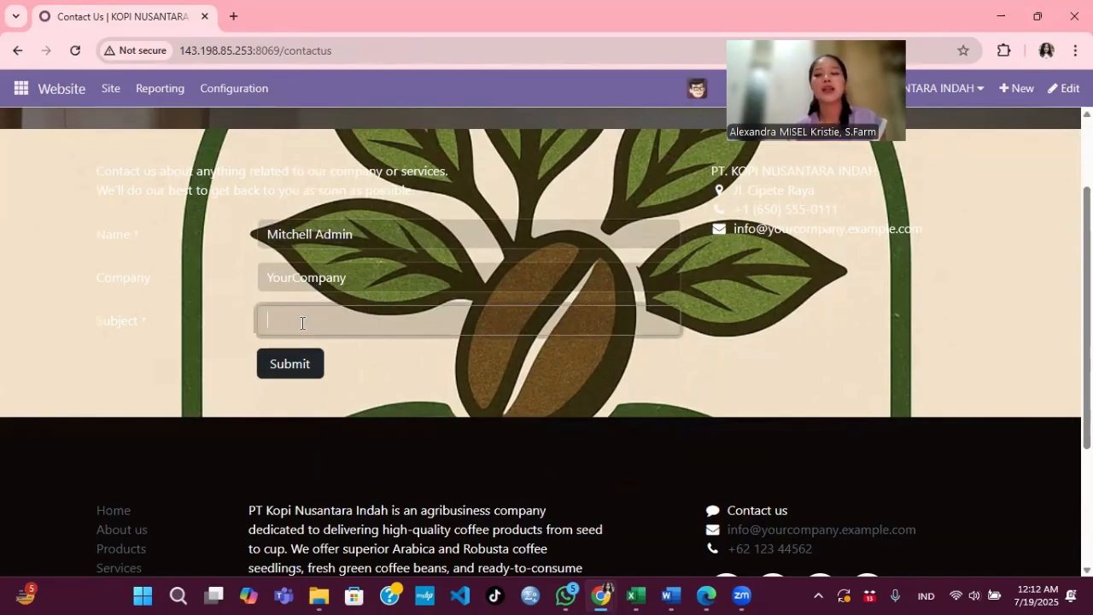